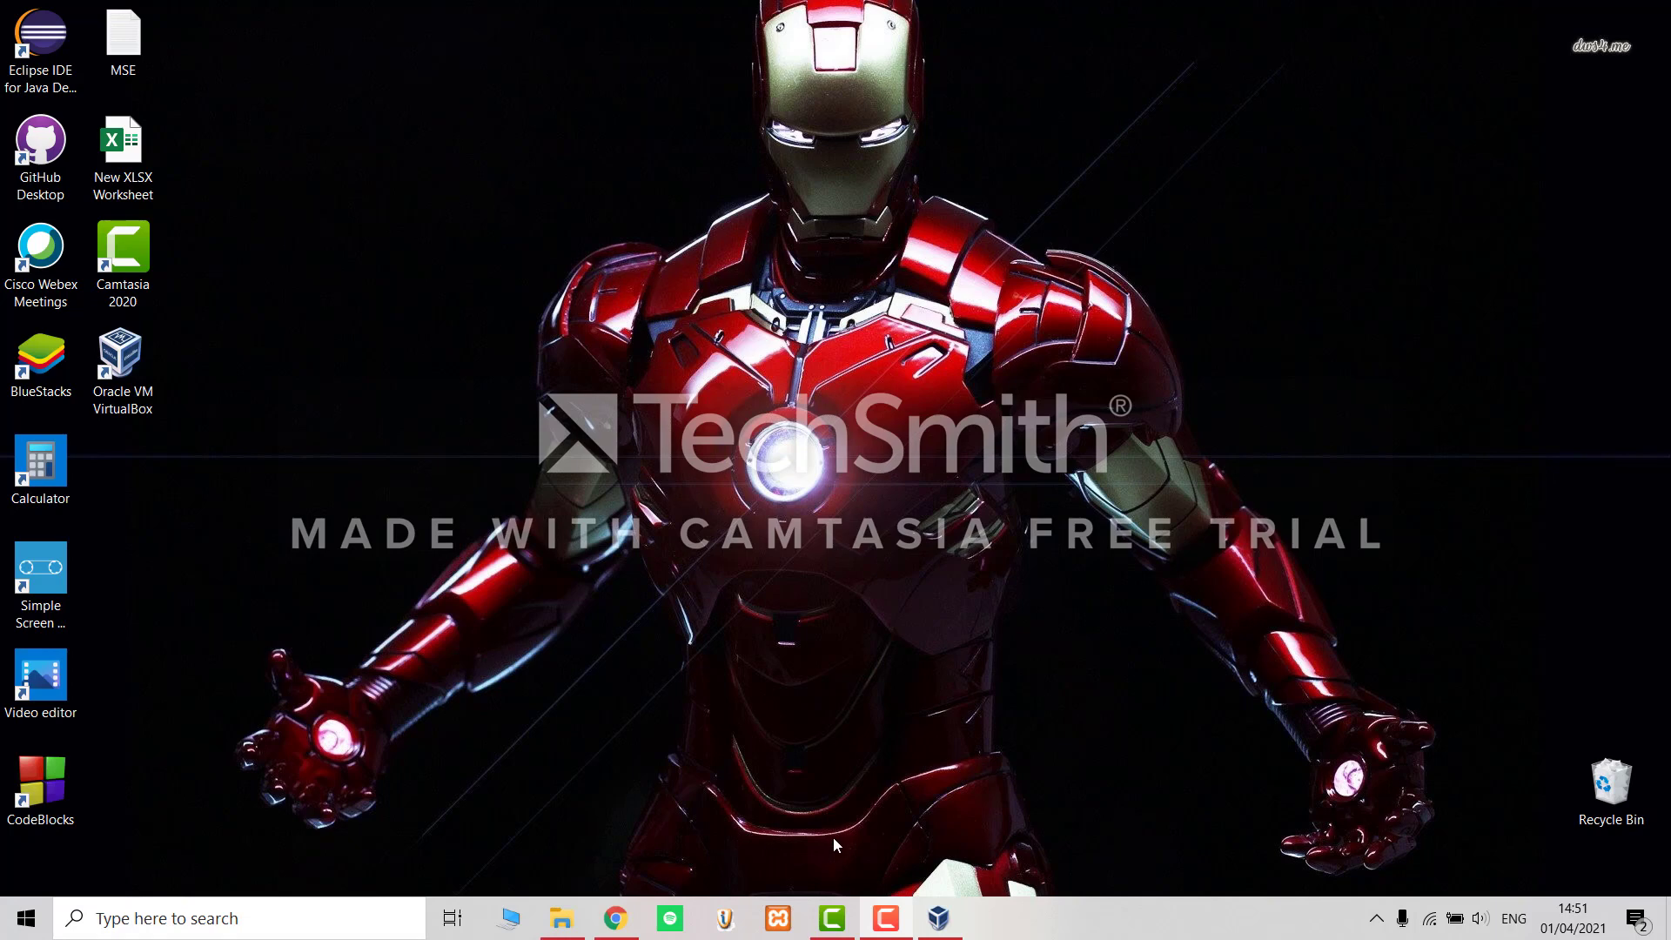
Switch to Chrome and download AT&T UNIX System V Release 4 Version 2.1 (3.5) from WinWorld's Server 2 mirror.
click(614, 921)
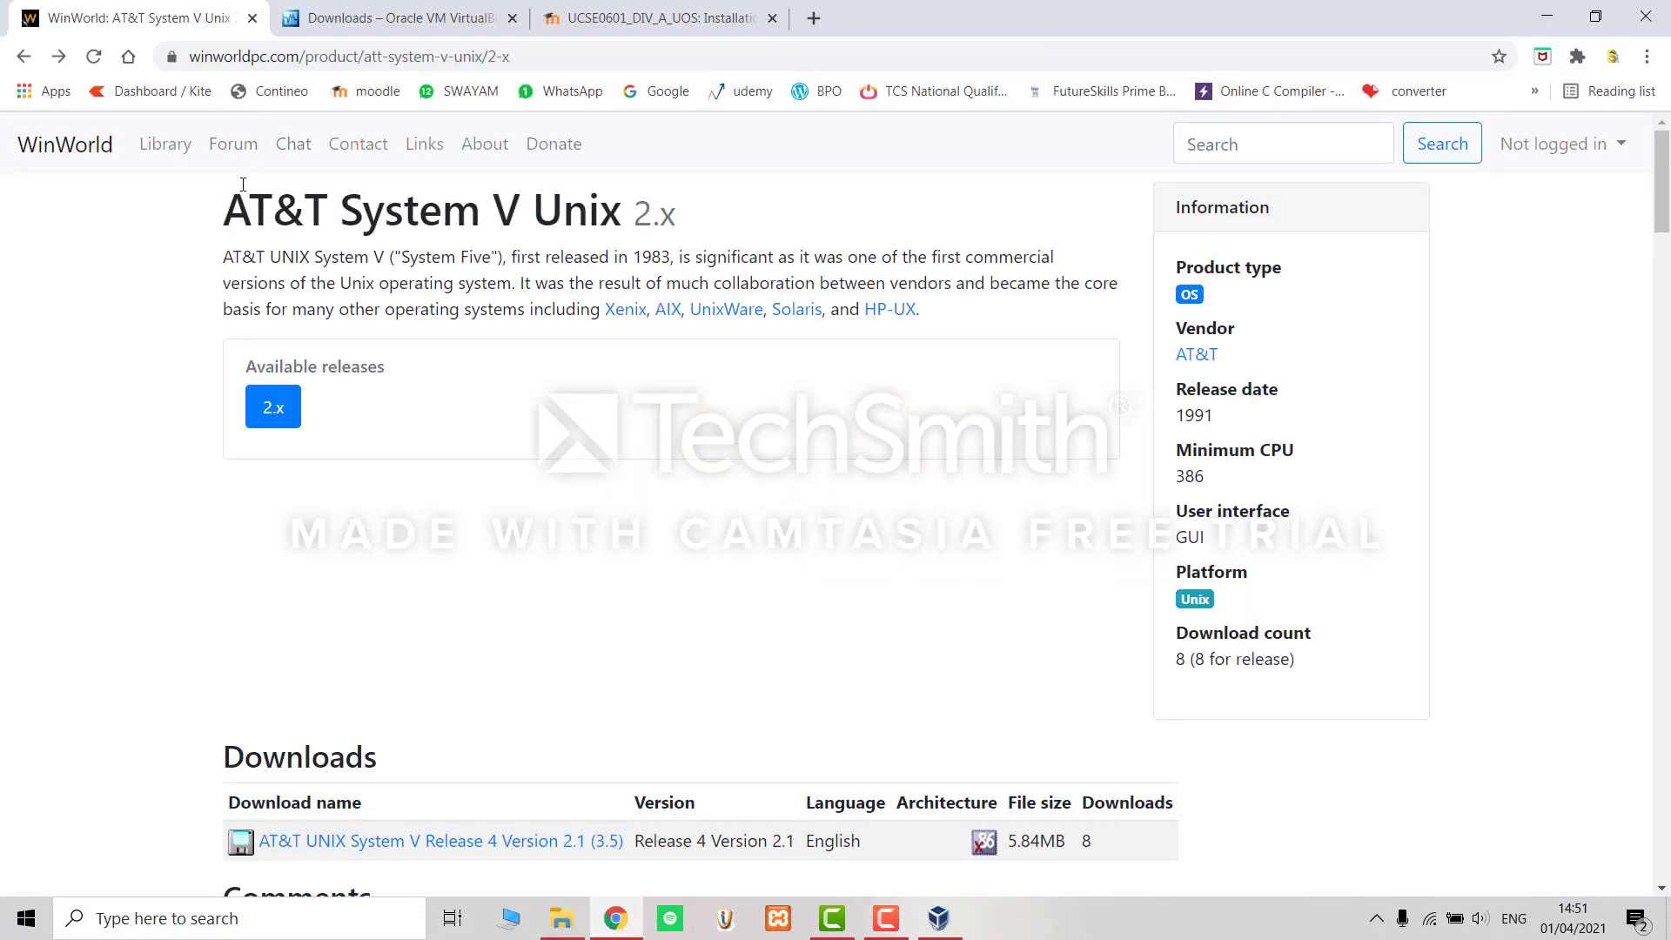
drag(223, 217, 733, 216)
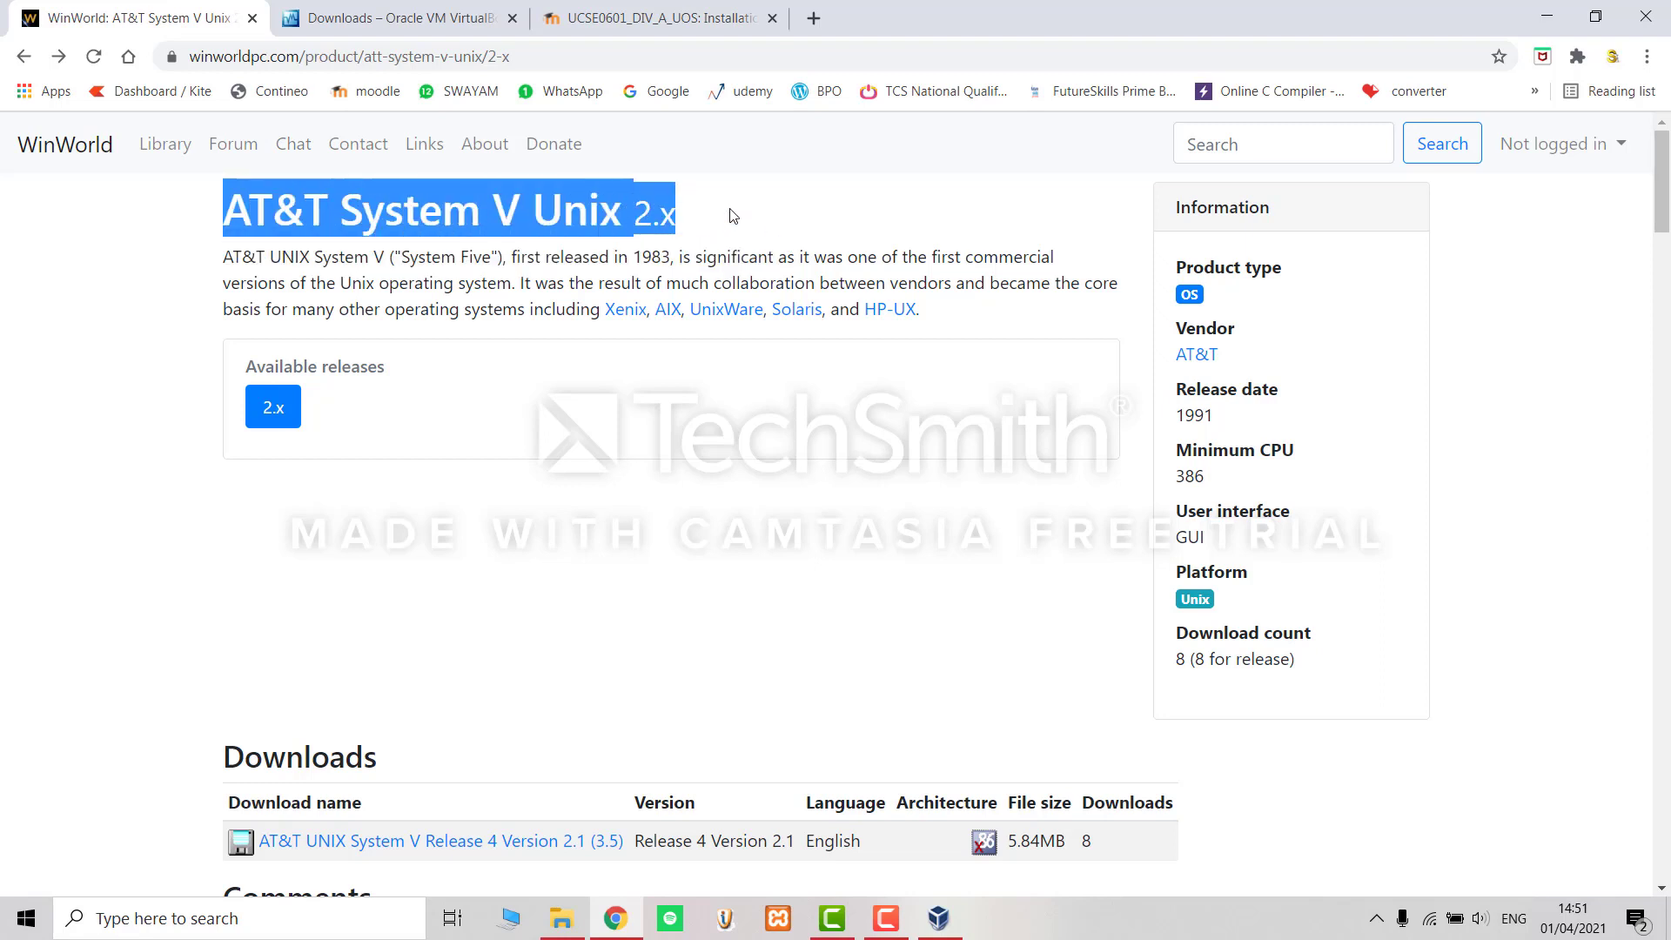
click(733, 216)
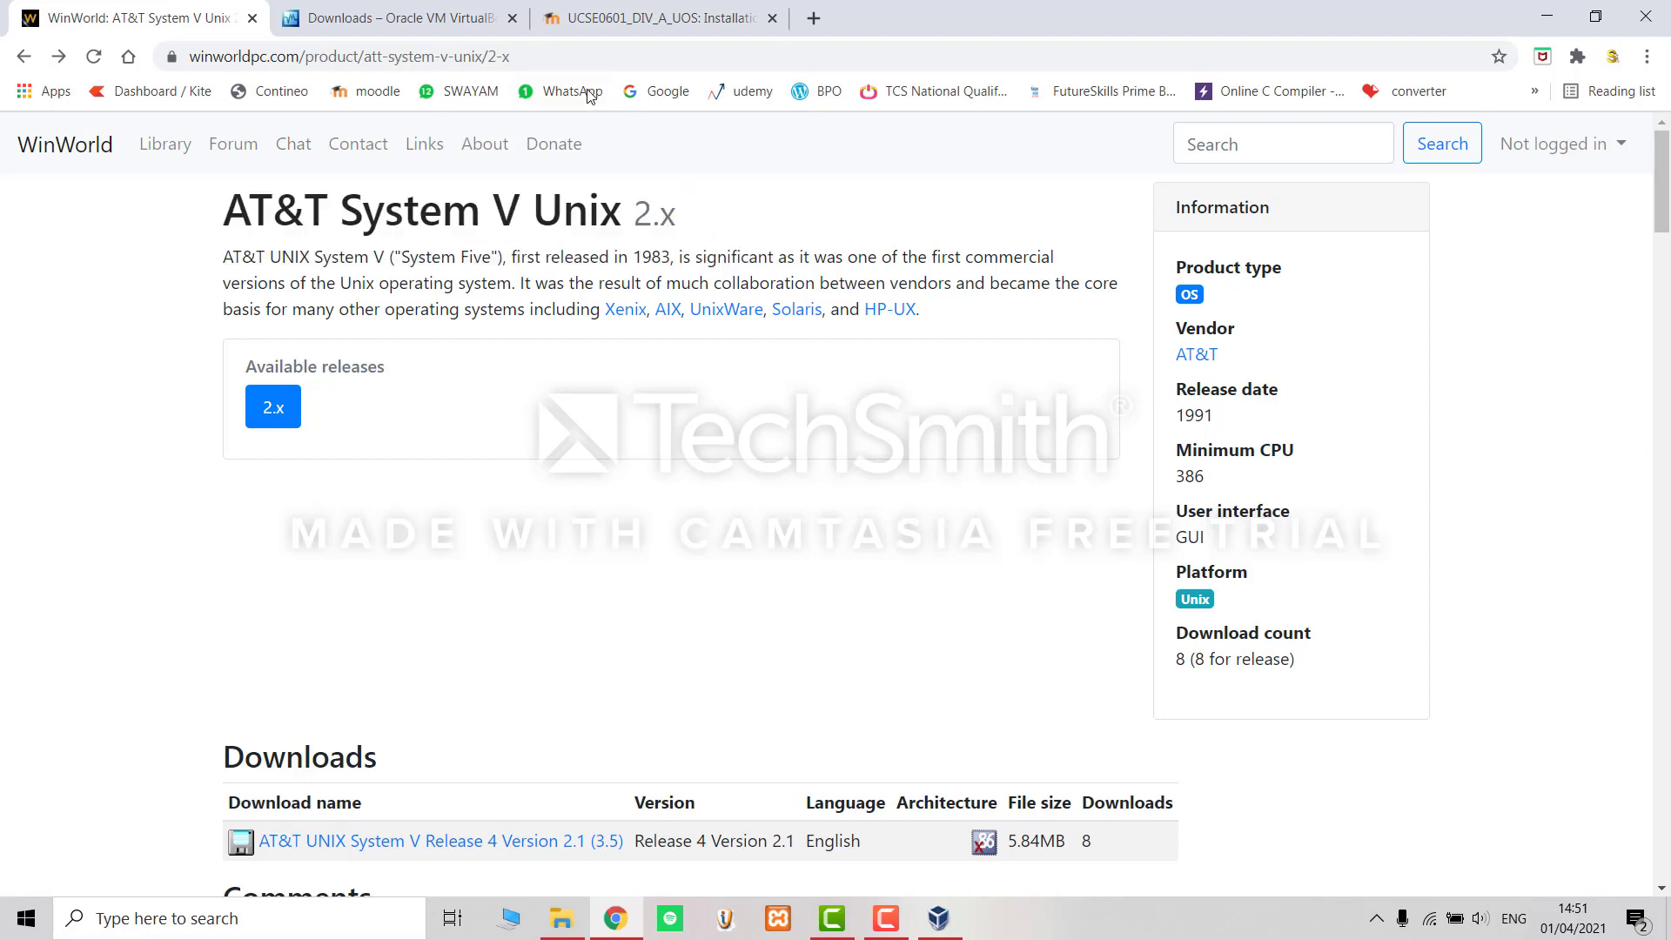
drag(549, 57, 175, 57)
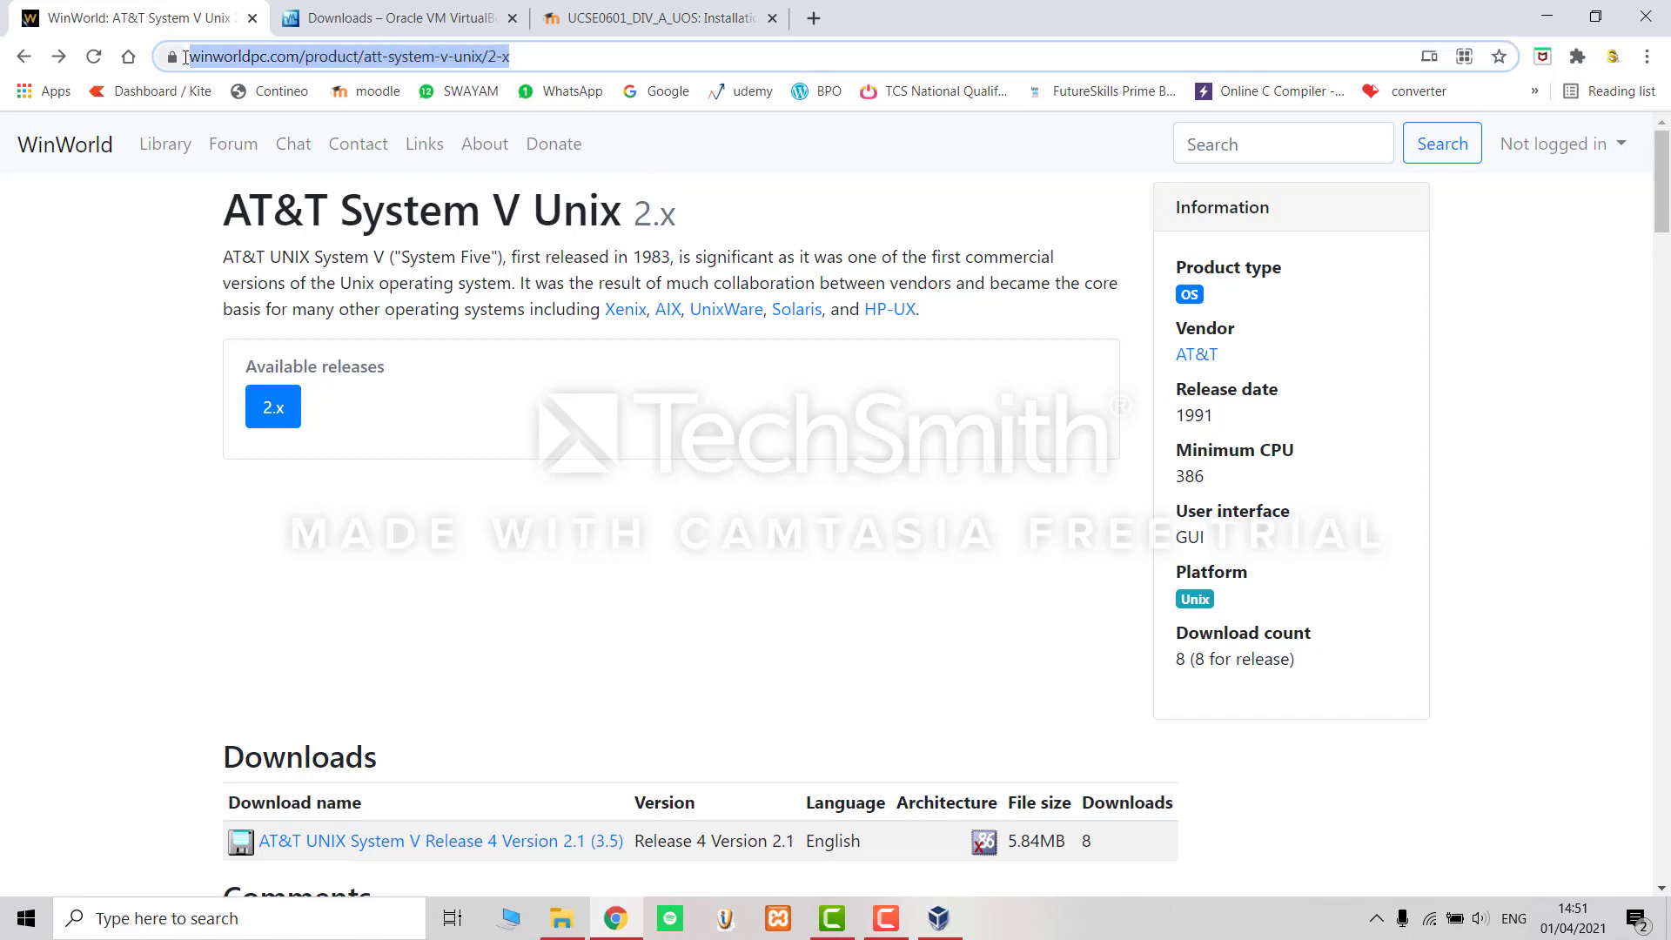
click(107, 394)
scroll(130, 452, down, 2)
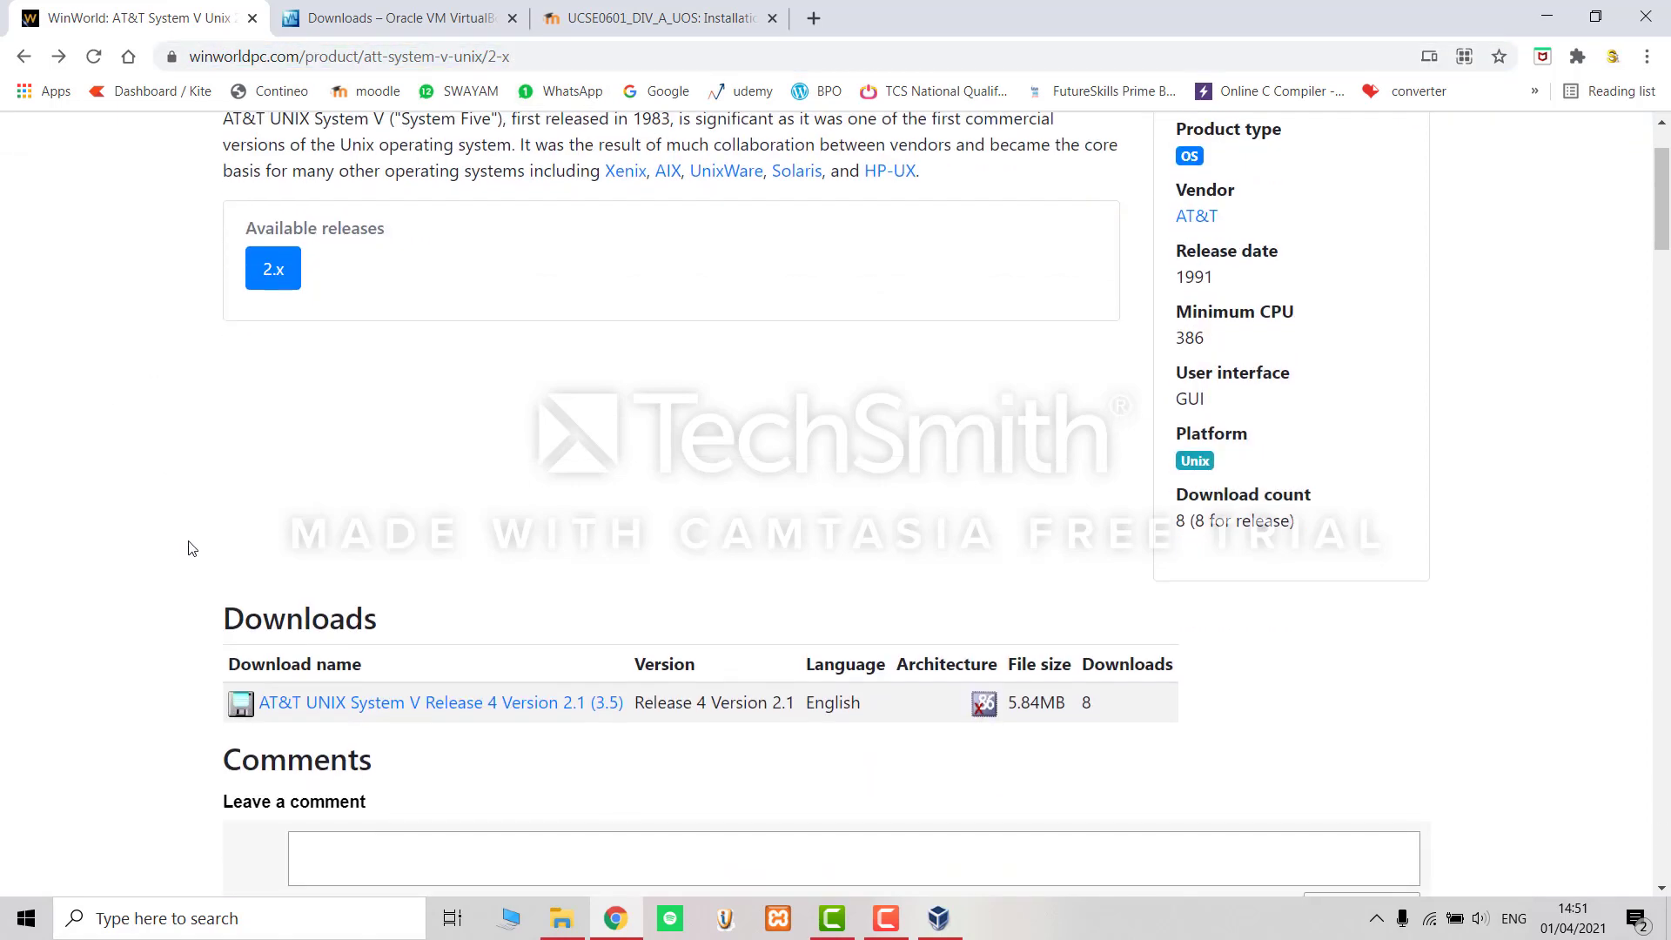
click(317, 716)
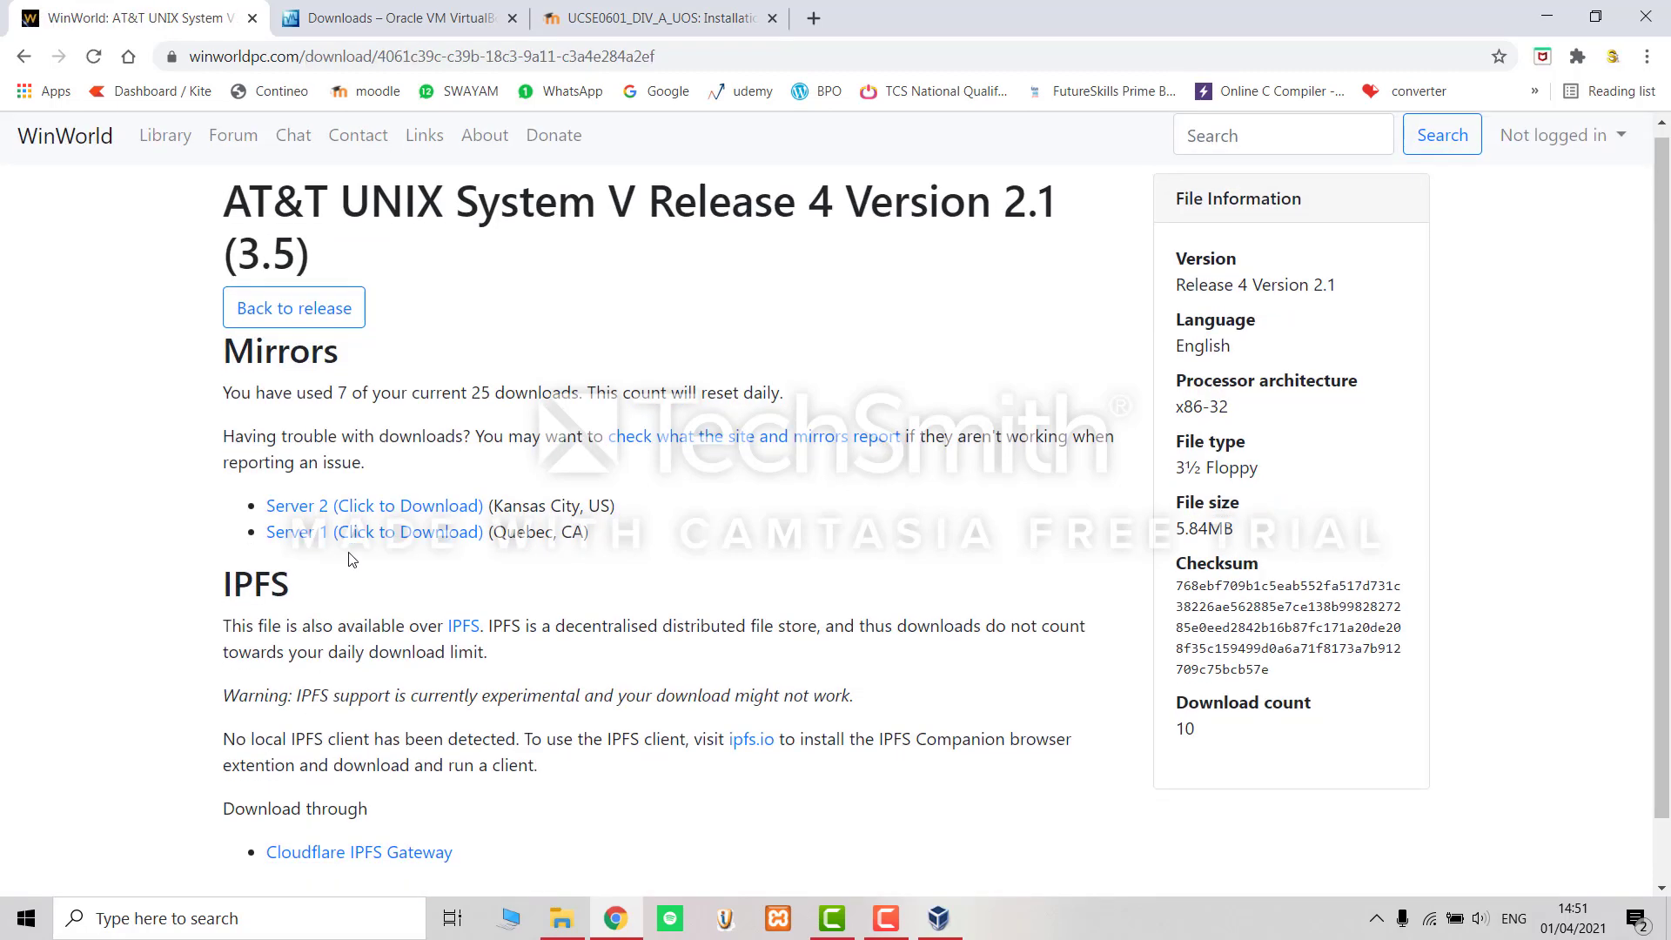
click(391, 512)
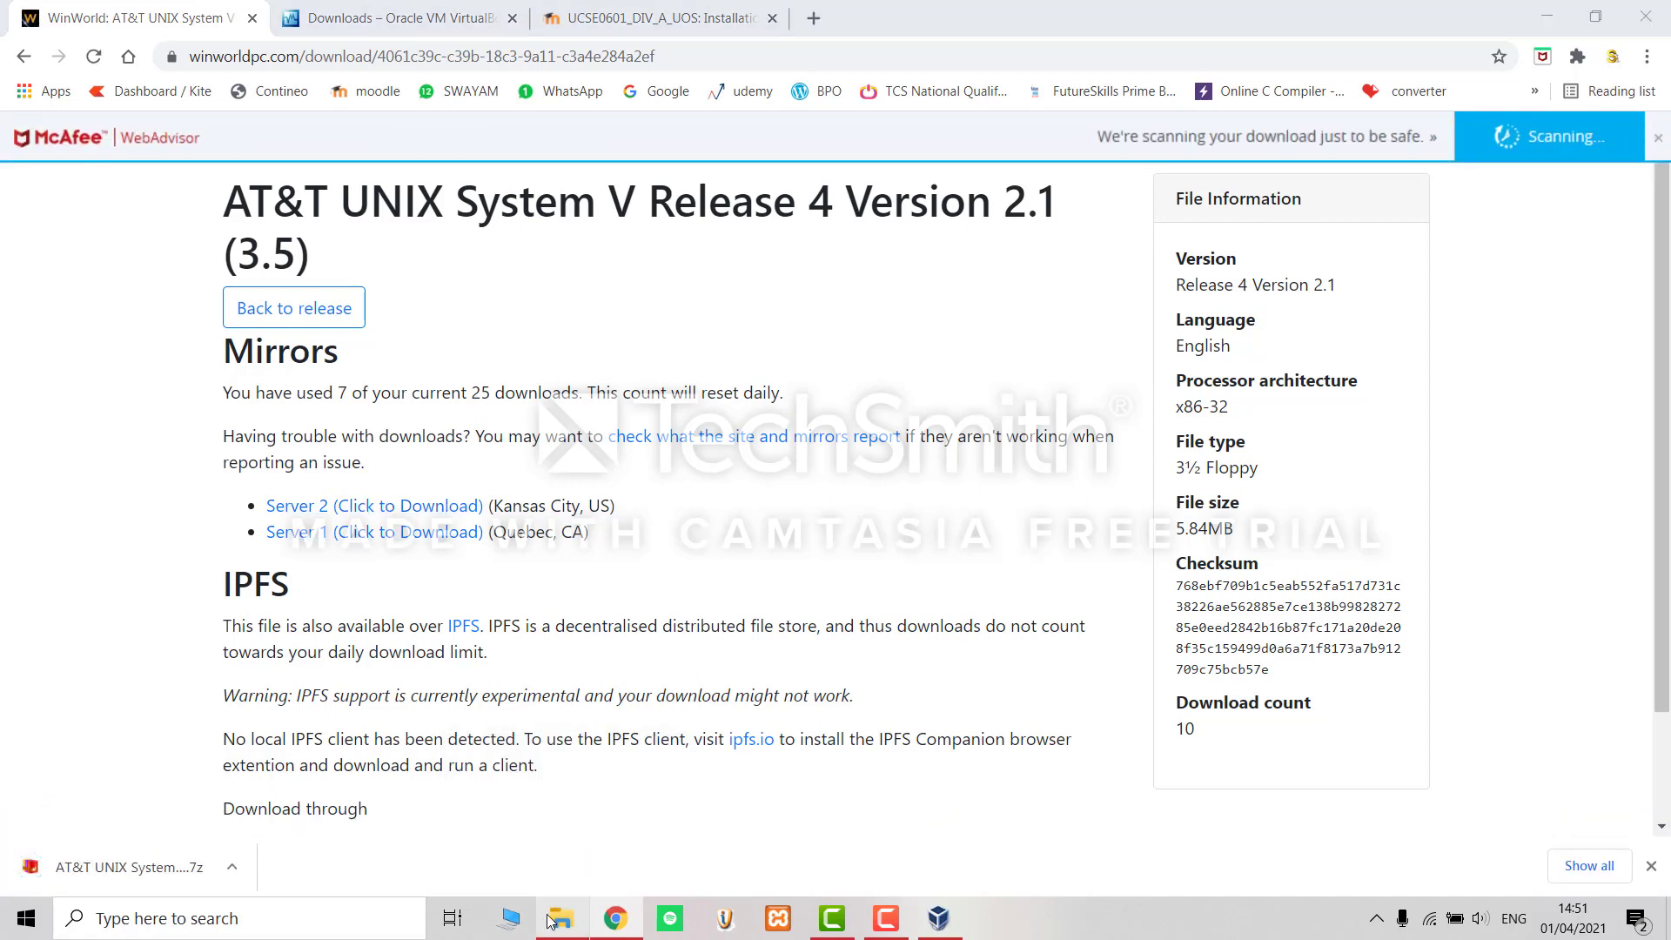
Switch to File Explorer, open the extracted AT&T UNIX System V Release 4 Version 2.1 folder and examine its floppy disk images.
click(535, 853)
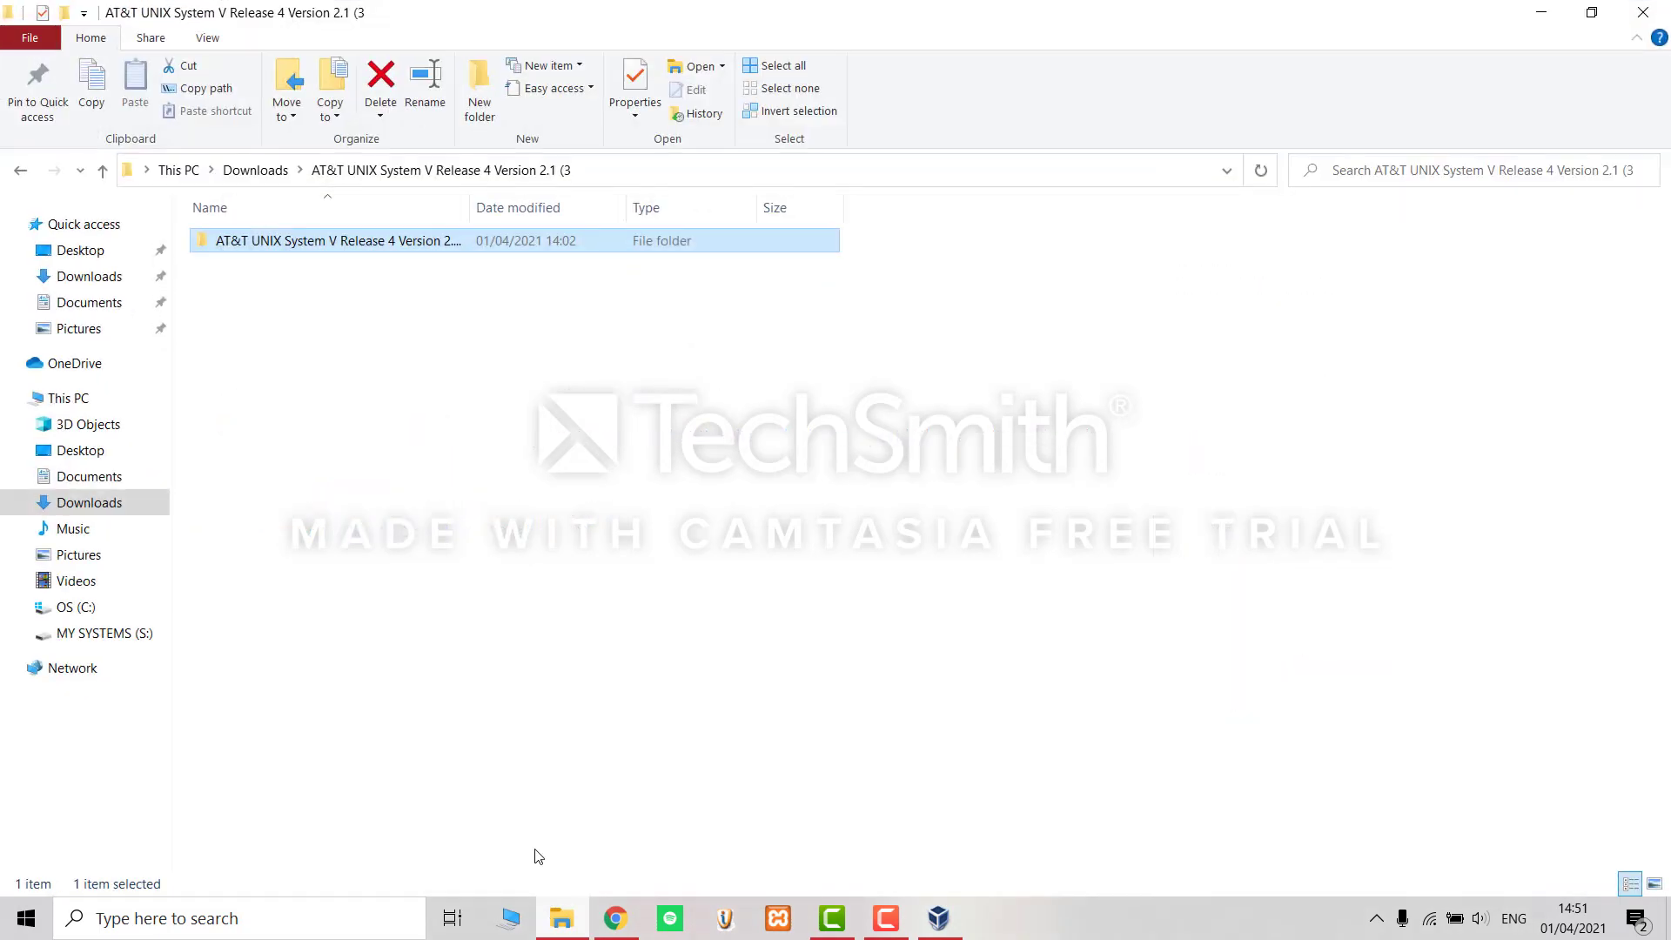
double_click(420, 245)
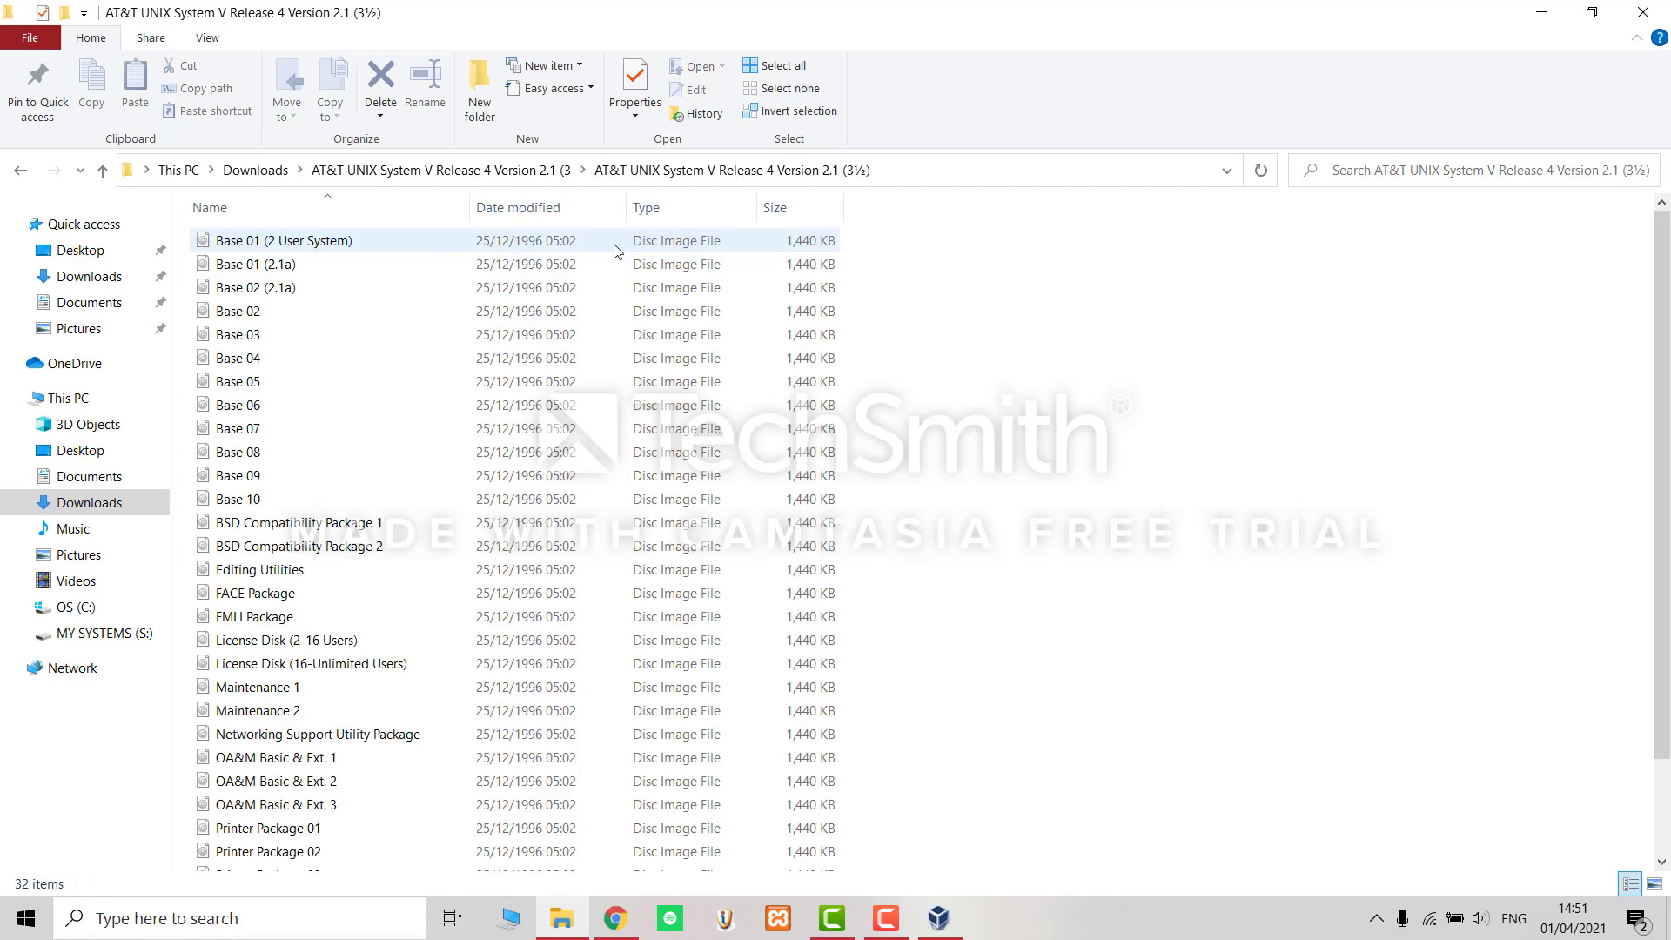
scroll(1099, 485, down, 2)
scroll(1099, 485, up, 2)
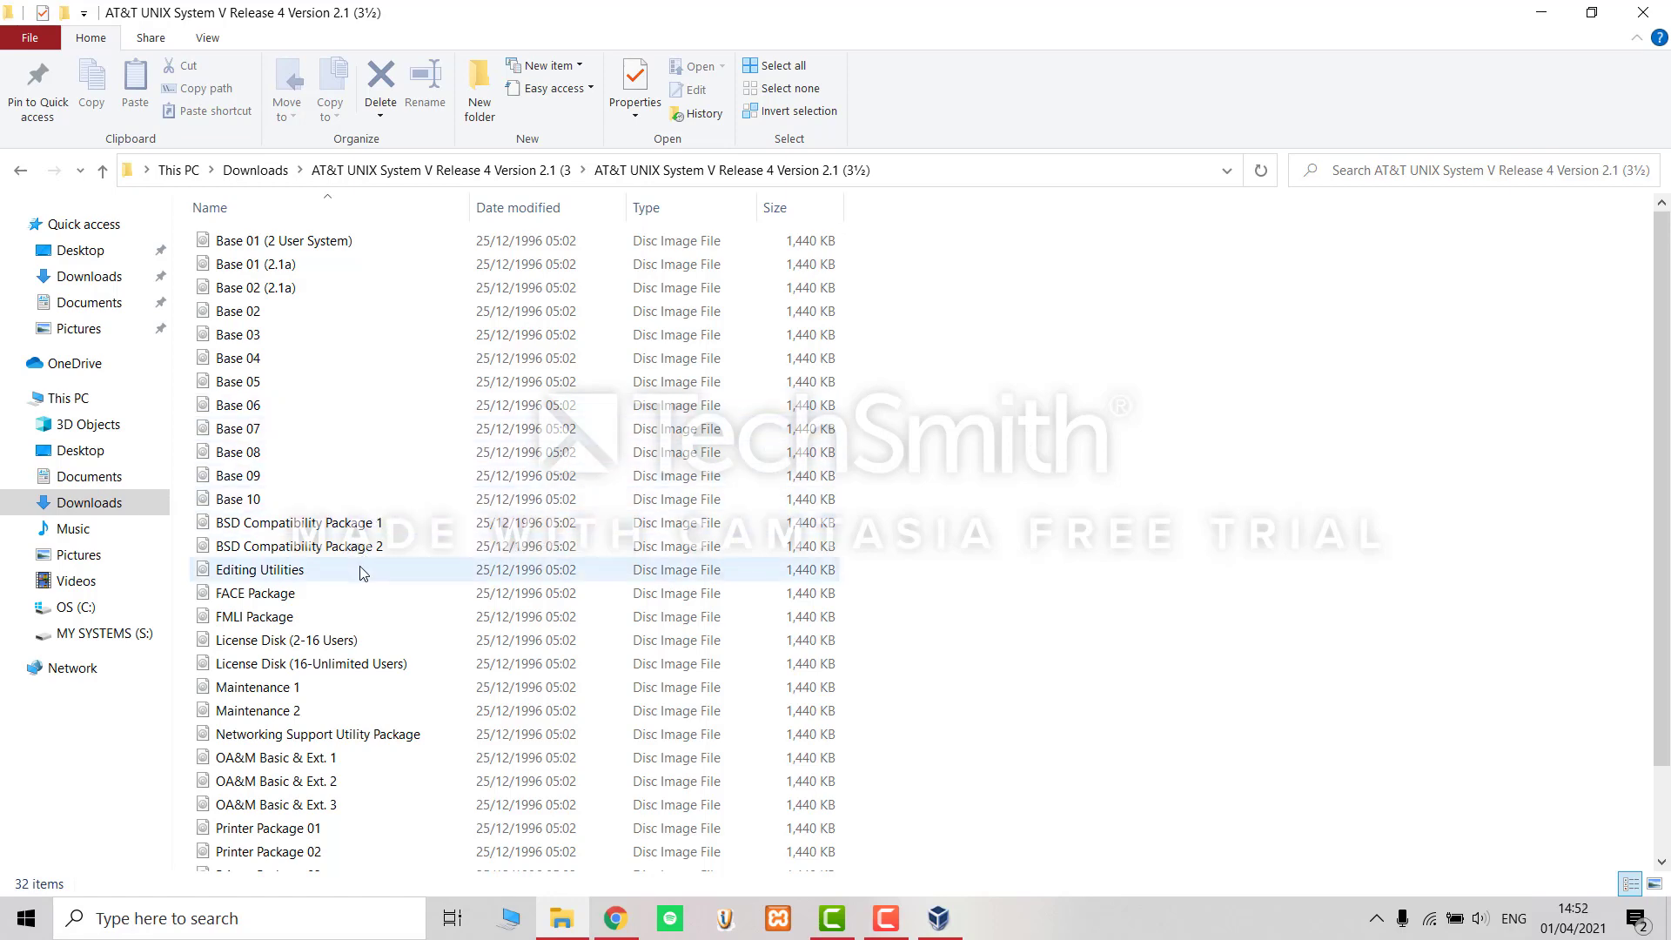
scroll(362, 583, down, 2)
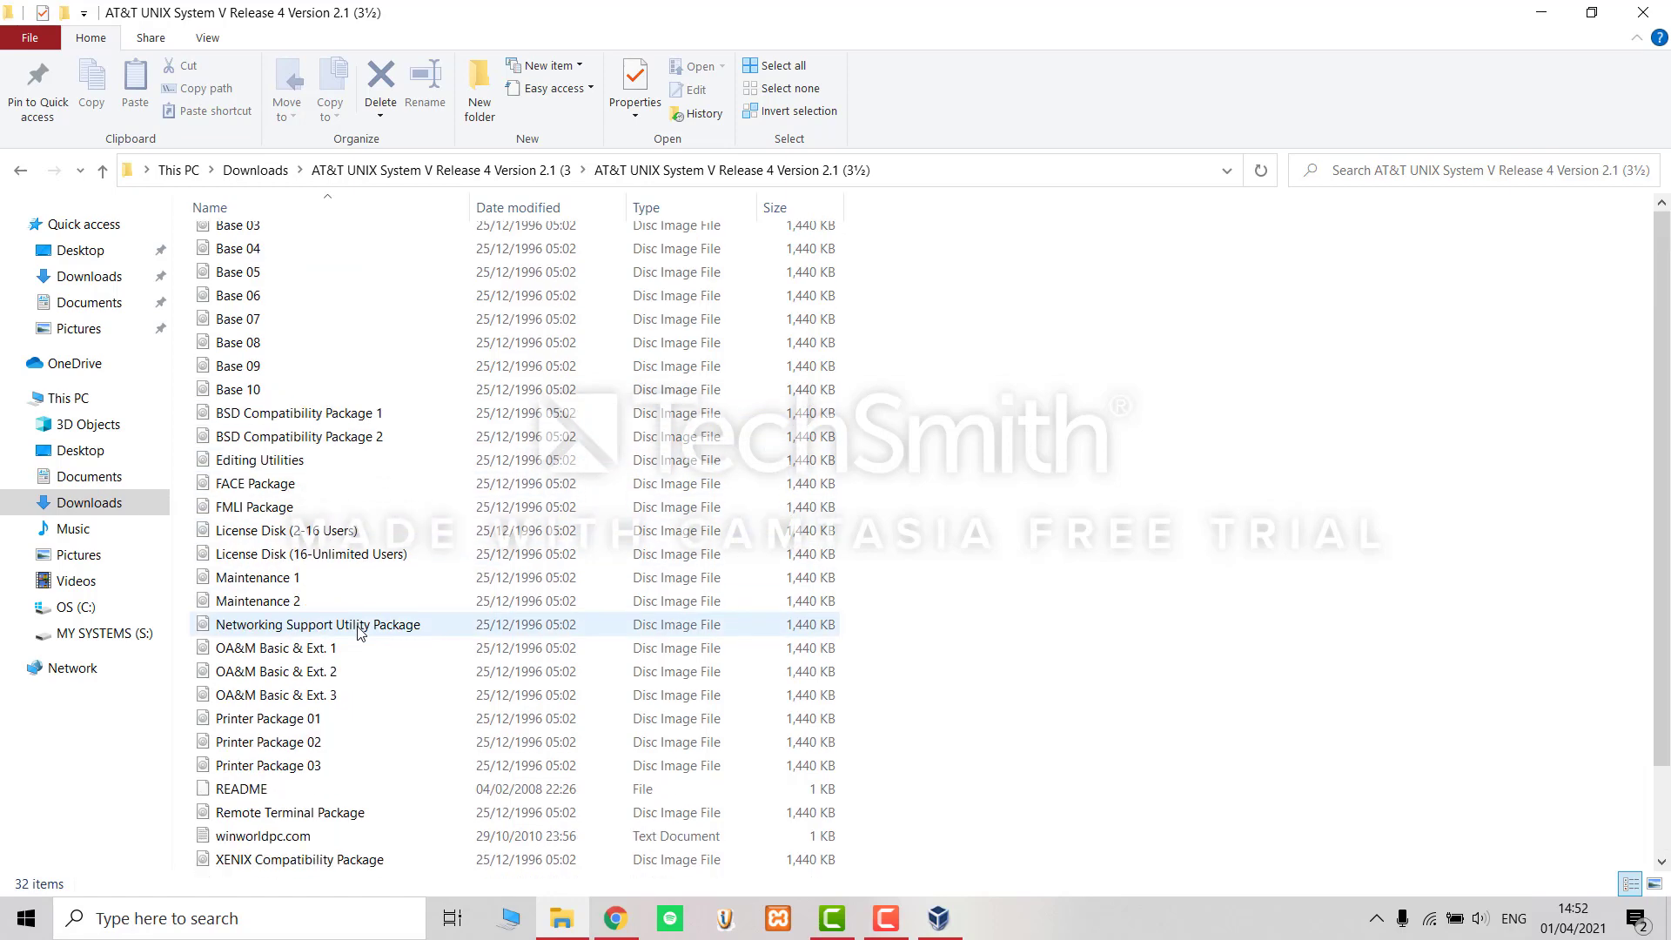
scroll(362, 629, up, 2)
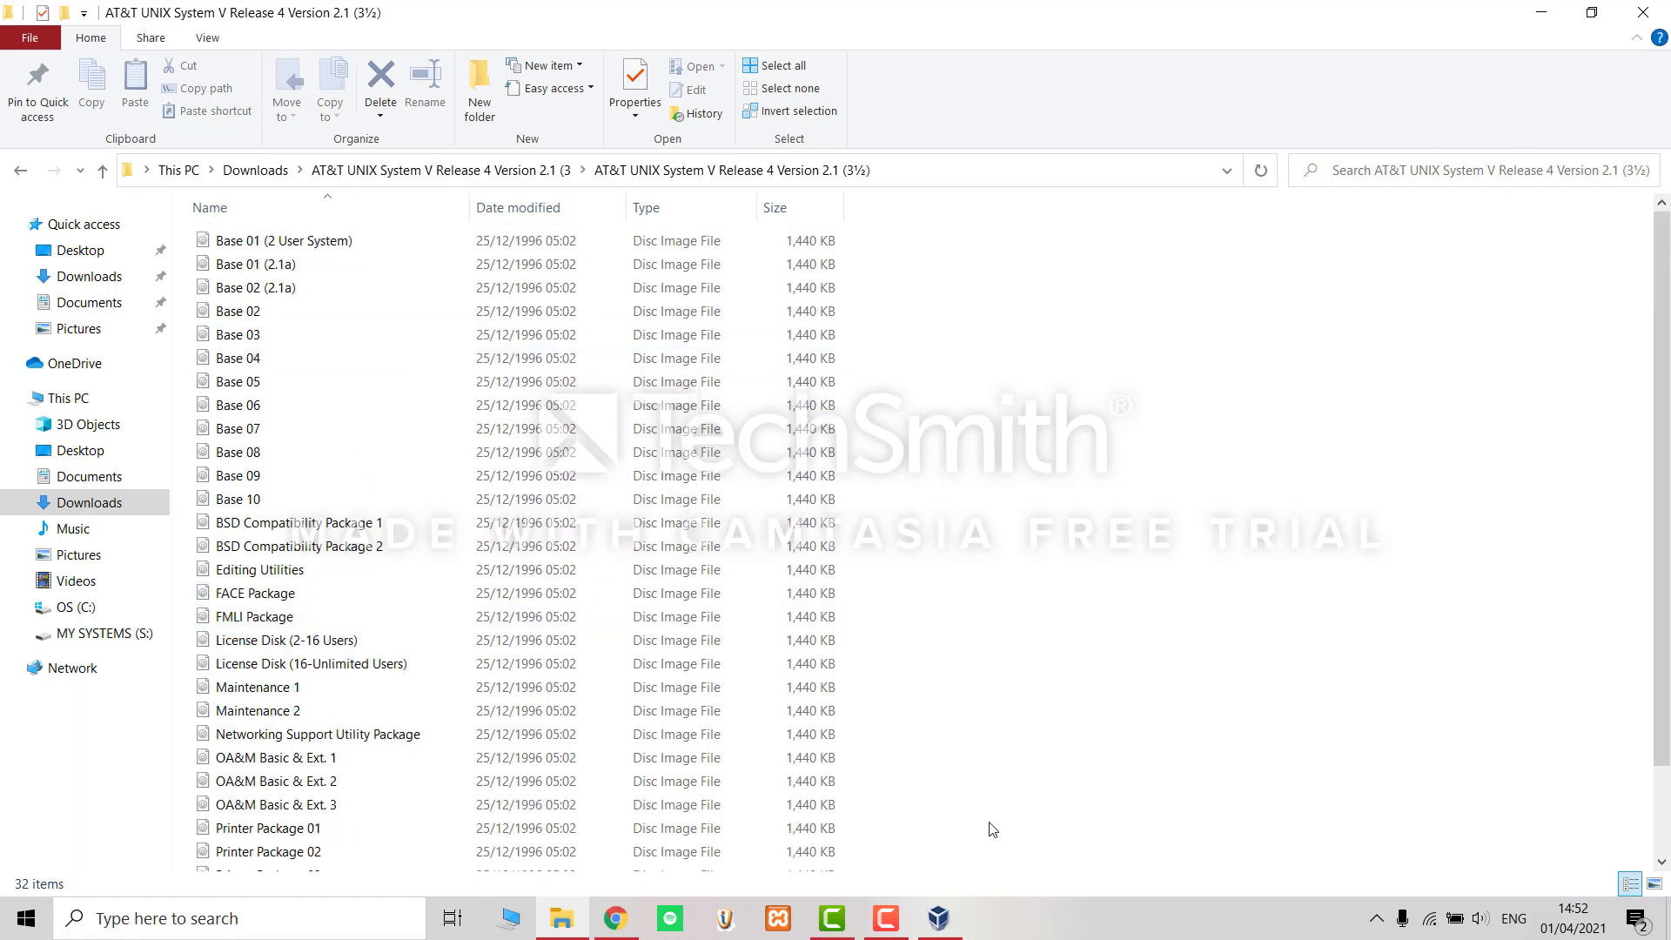
Switch to VirtualBox and begin a new virtual machine named Unix with the operating system type IBM OS/2.
click(960, 924)
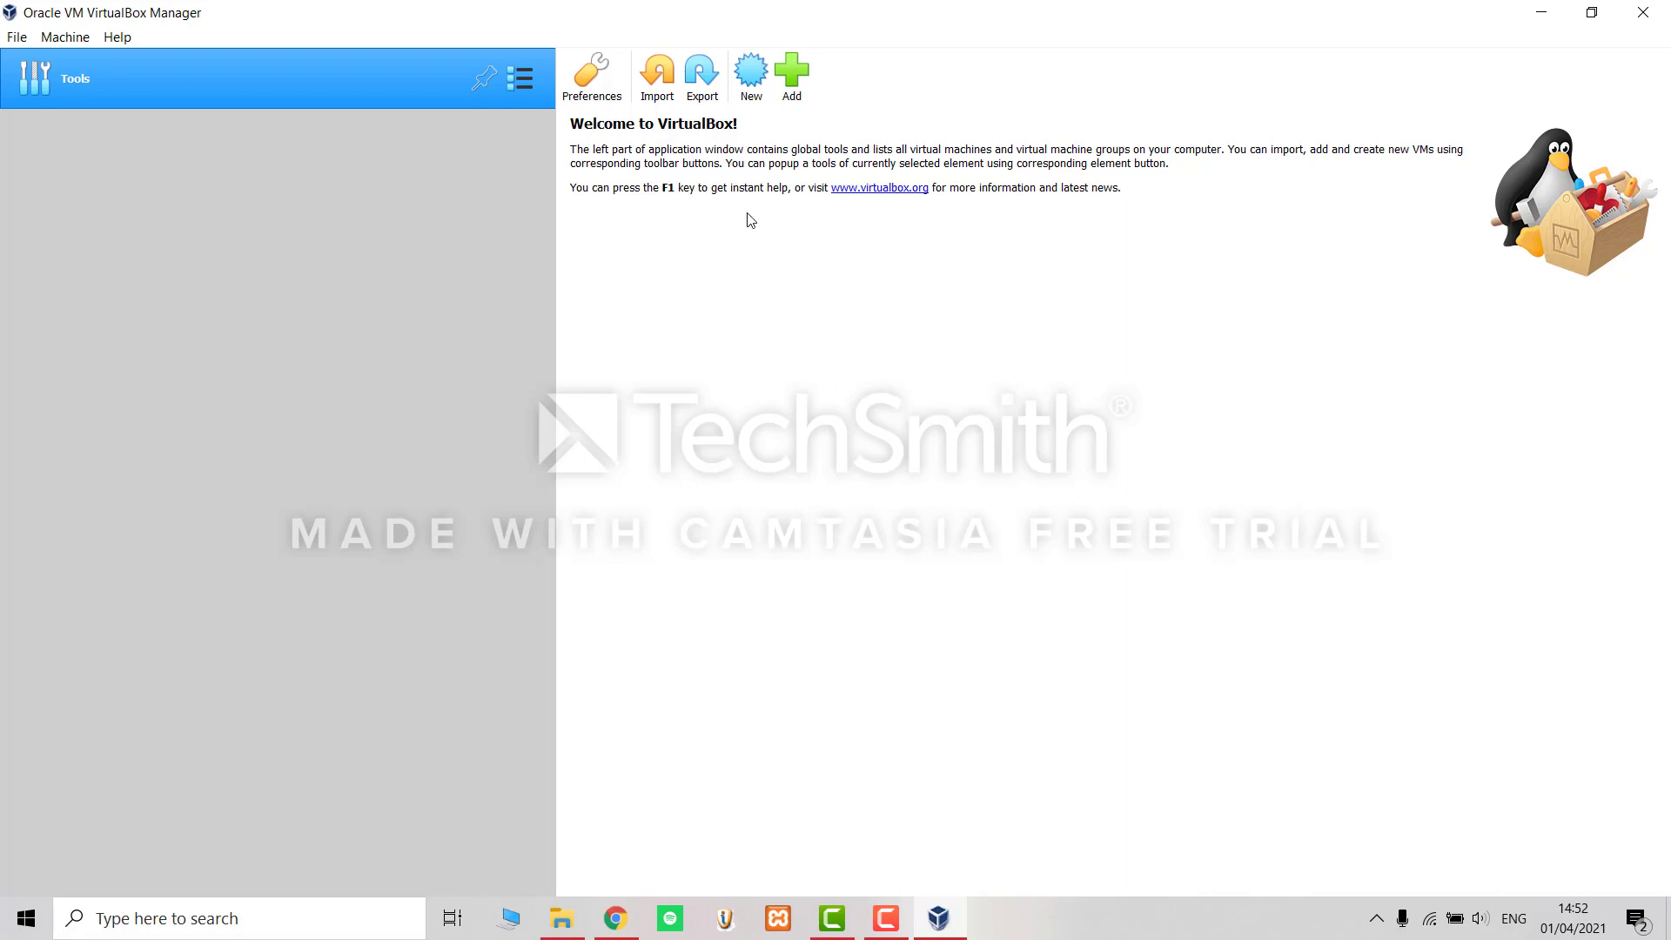
click(752, 96)
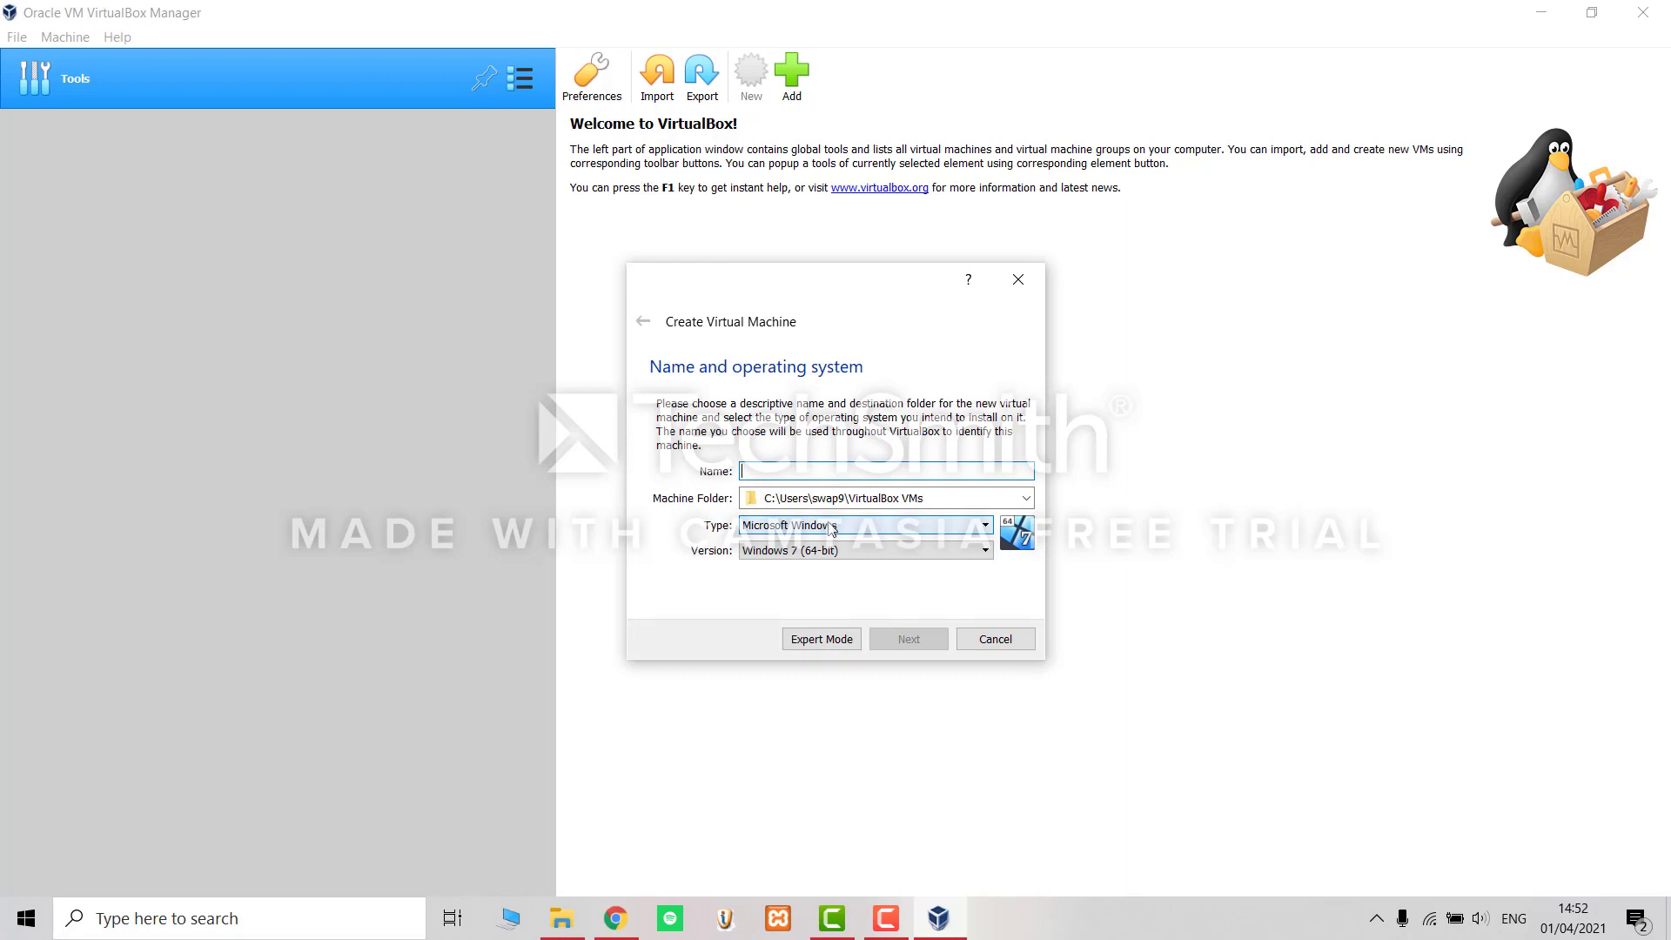
text(Unix)
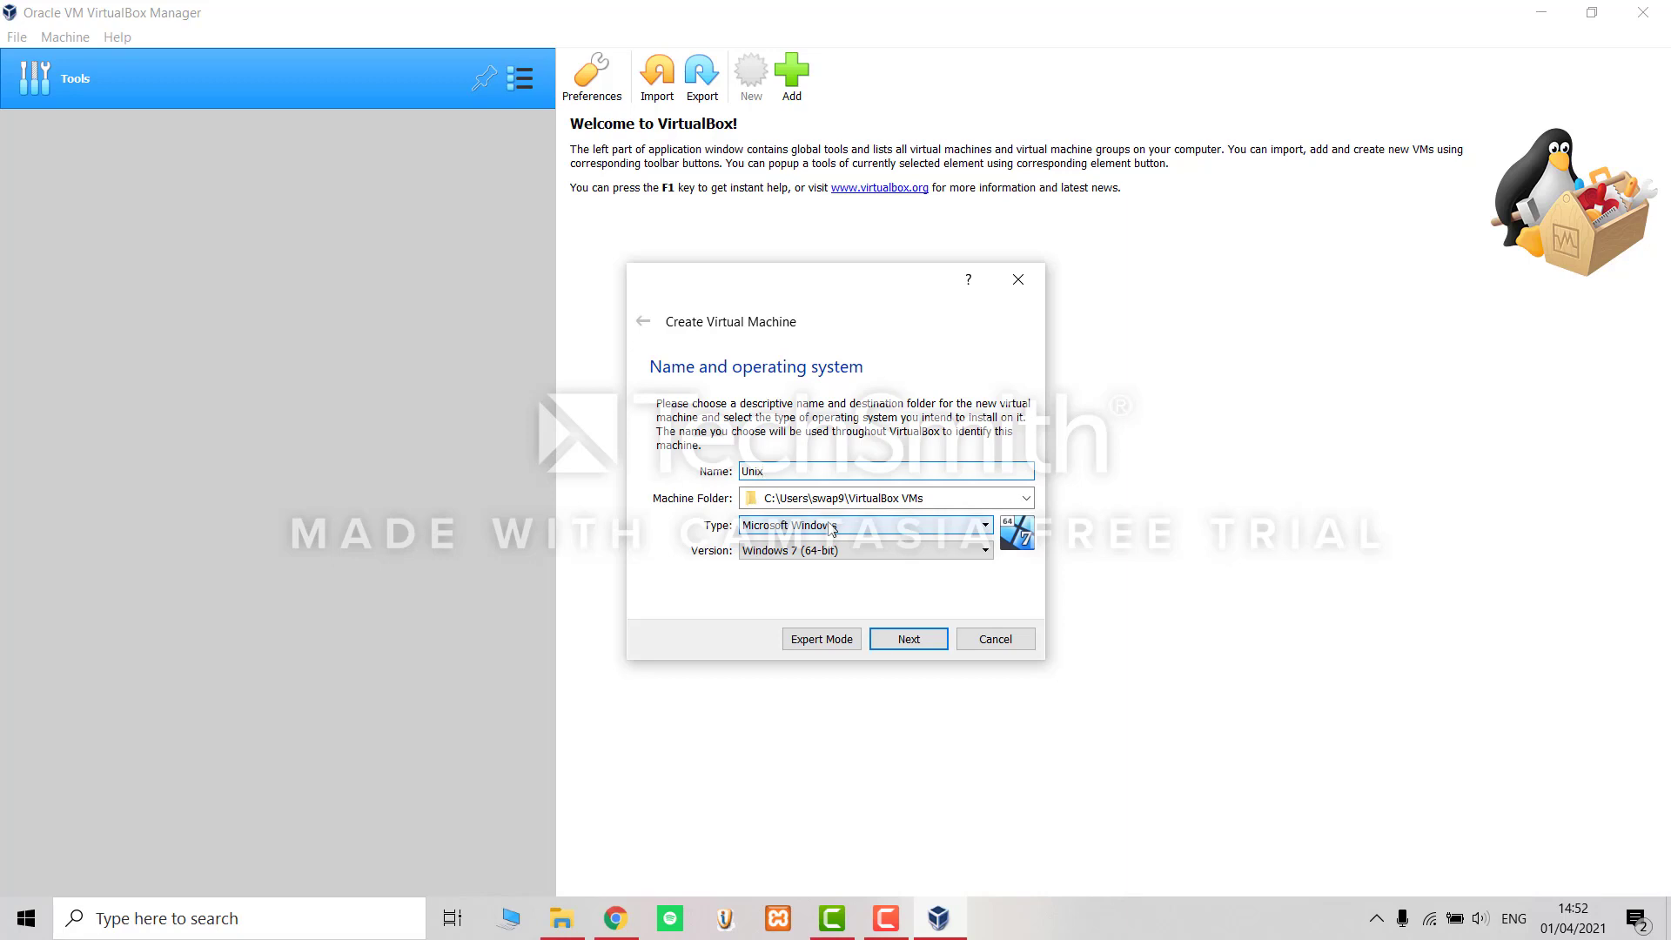
click(832, 527)
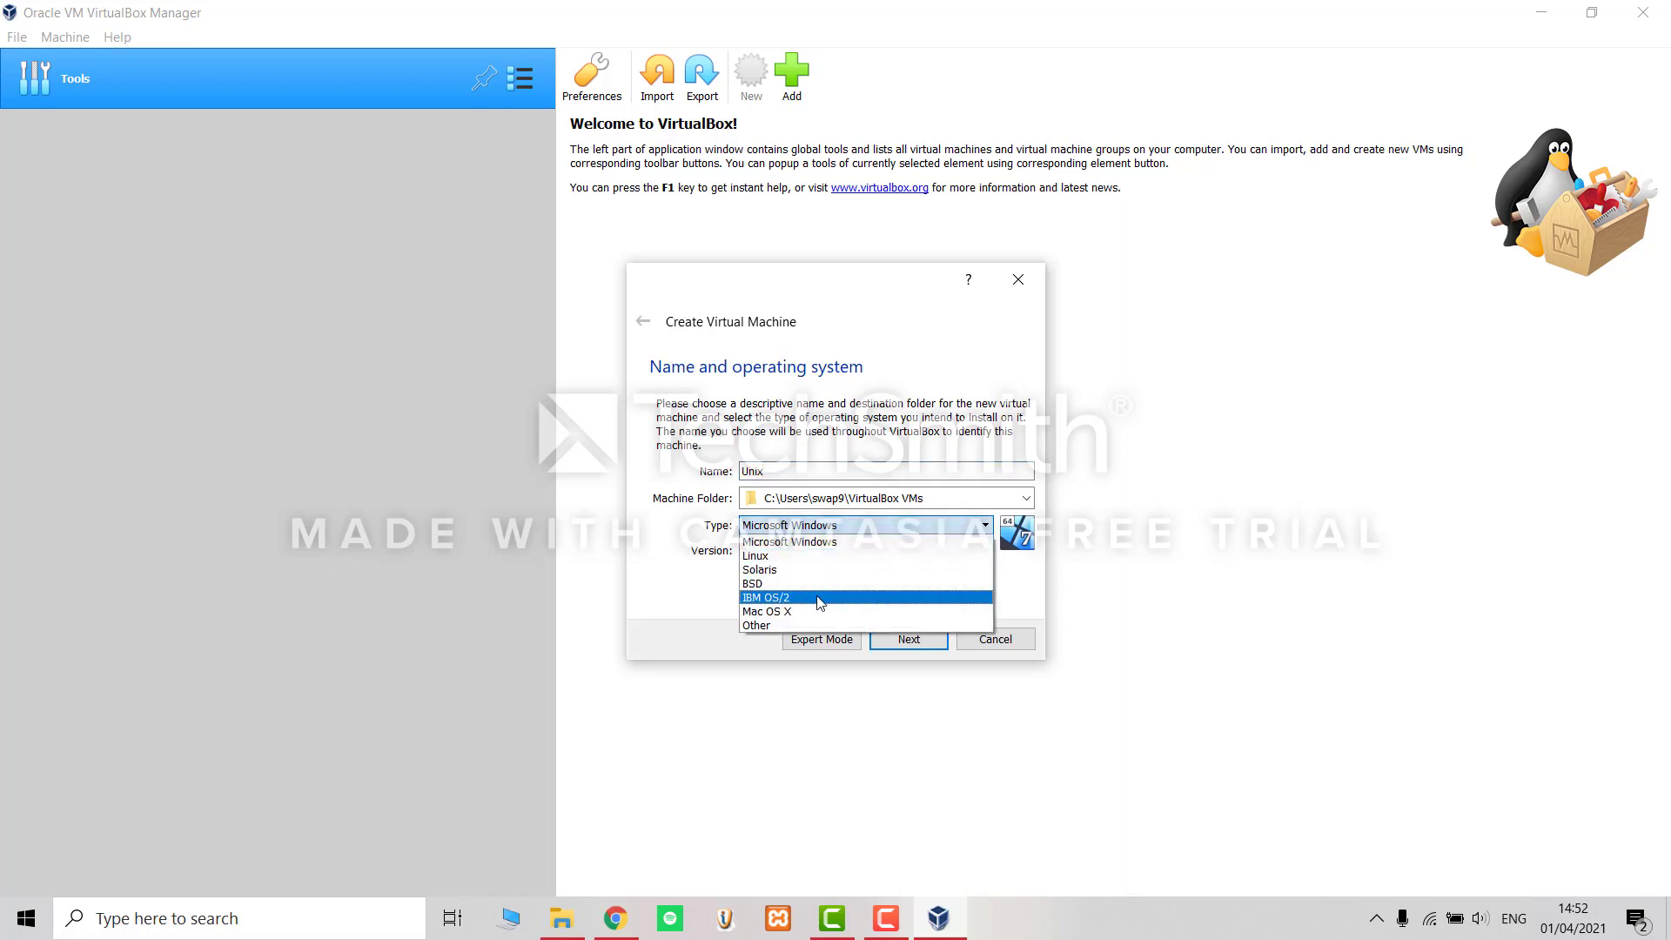
click(820, 601)
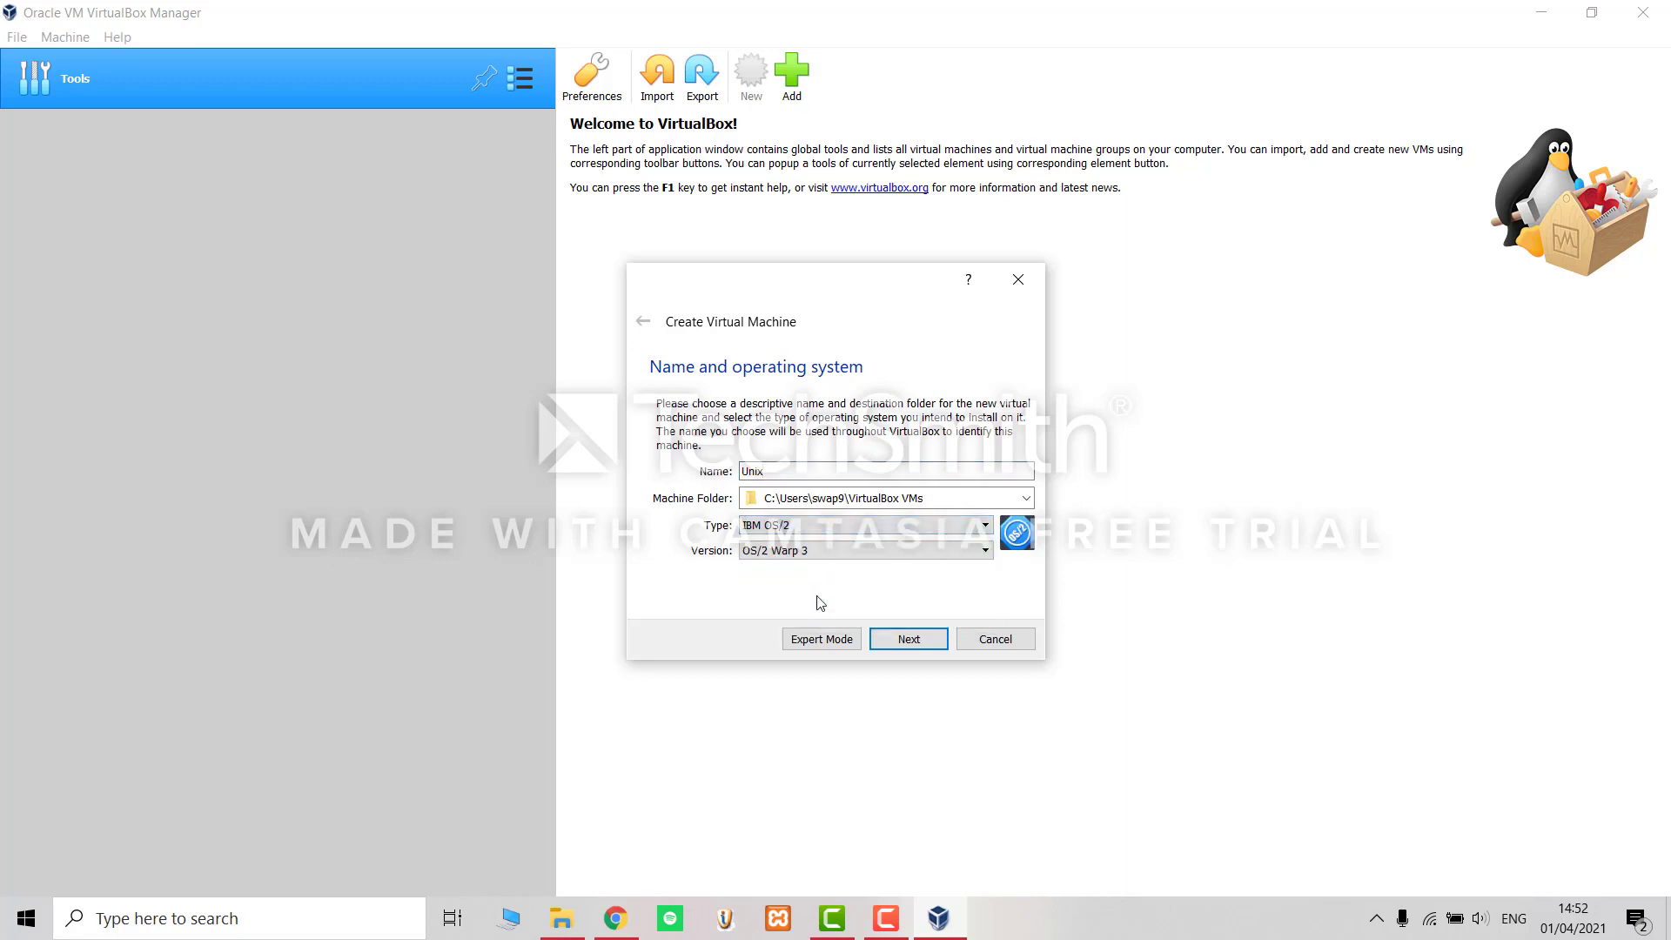
click(898, 640)
Allocate 32 MB of memory to the new virtual machine.
click(978, 472)
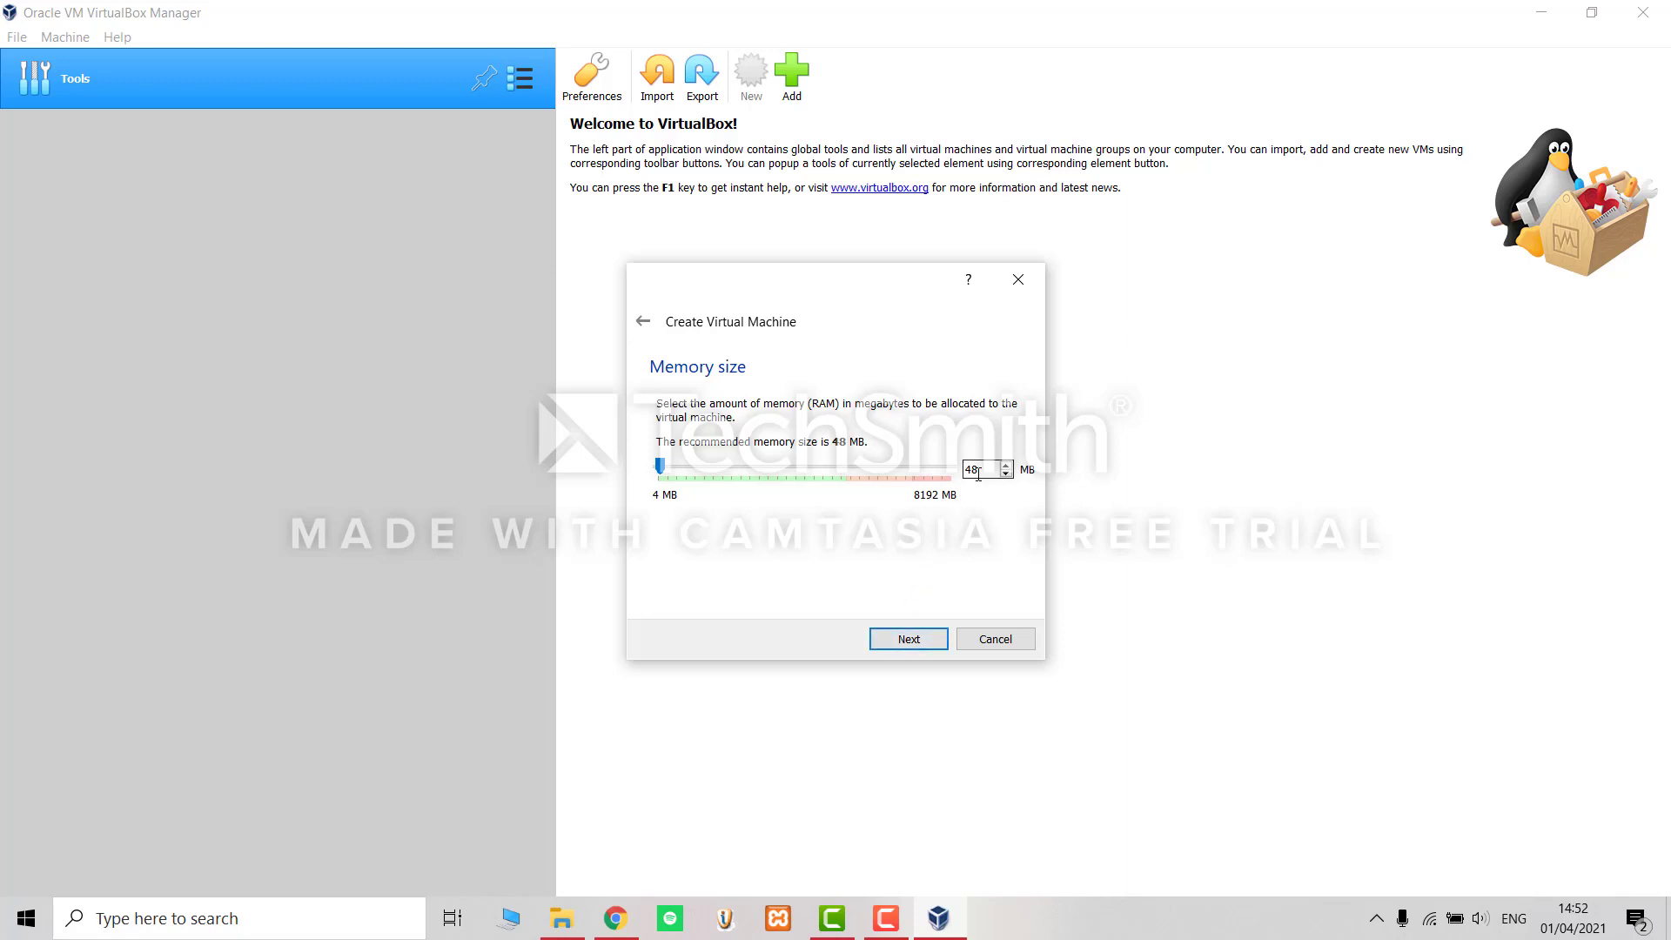
drag(981, 472, 958, 475)
text(32)
click(901, 644)
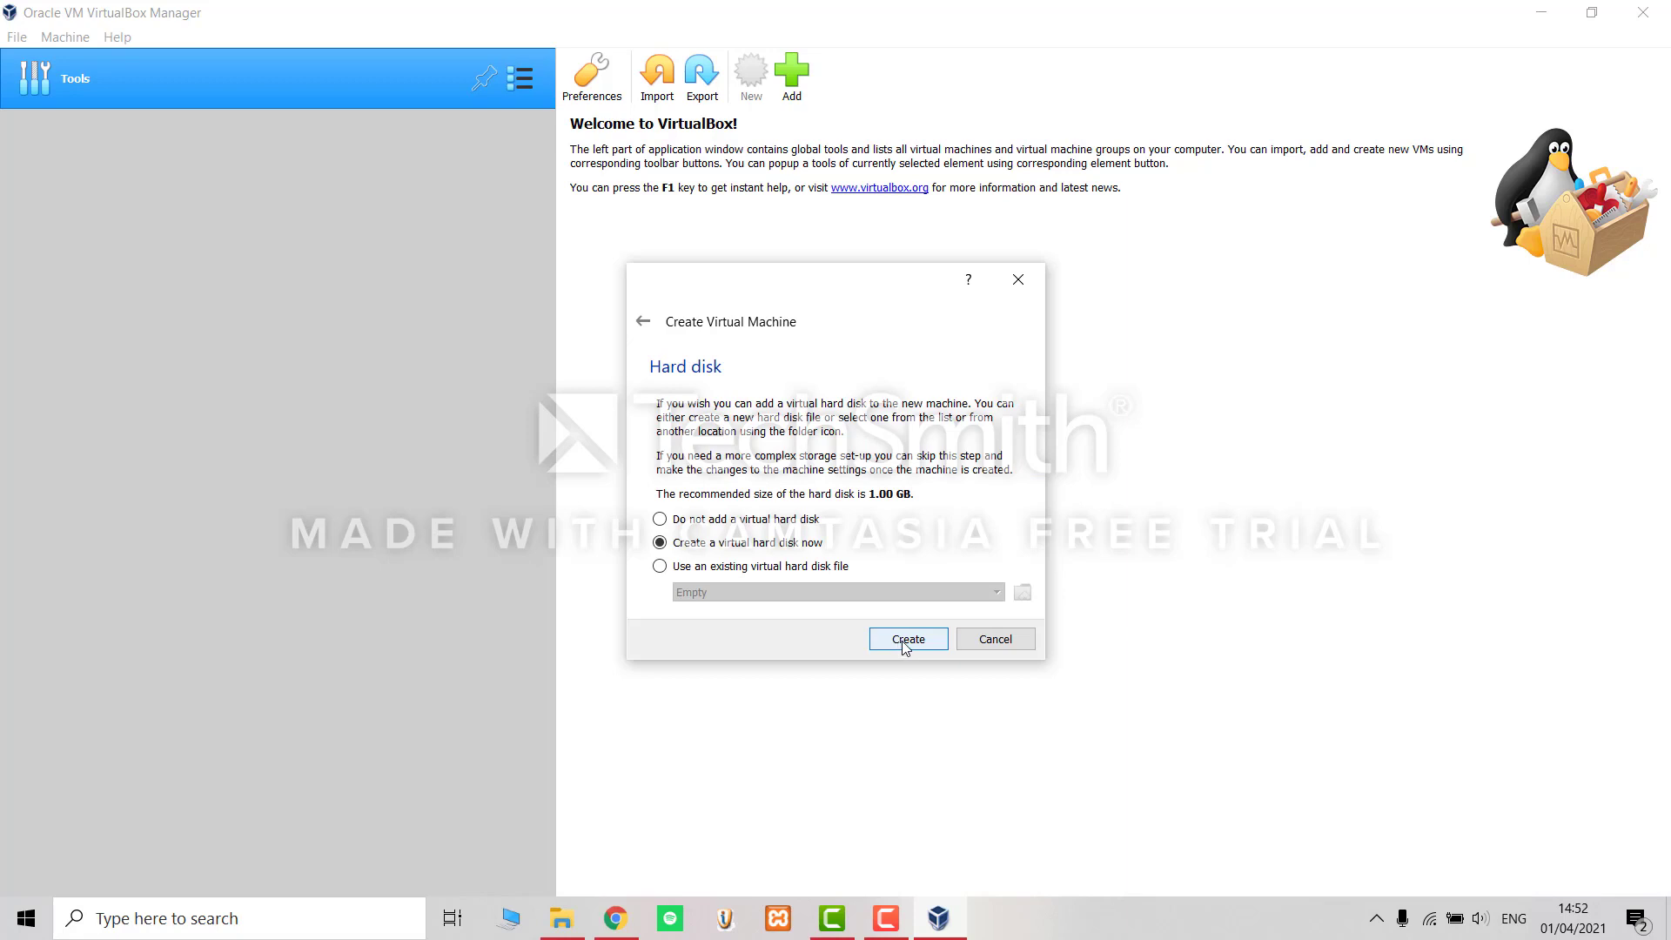
Create a fixed-size VDI virtual hard disk of 500 MB for the Unix machine.
click(903, 644)
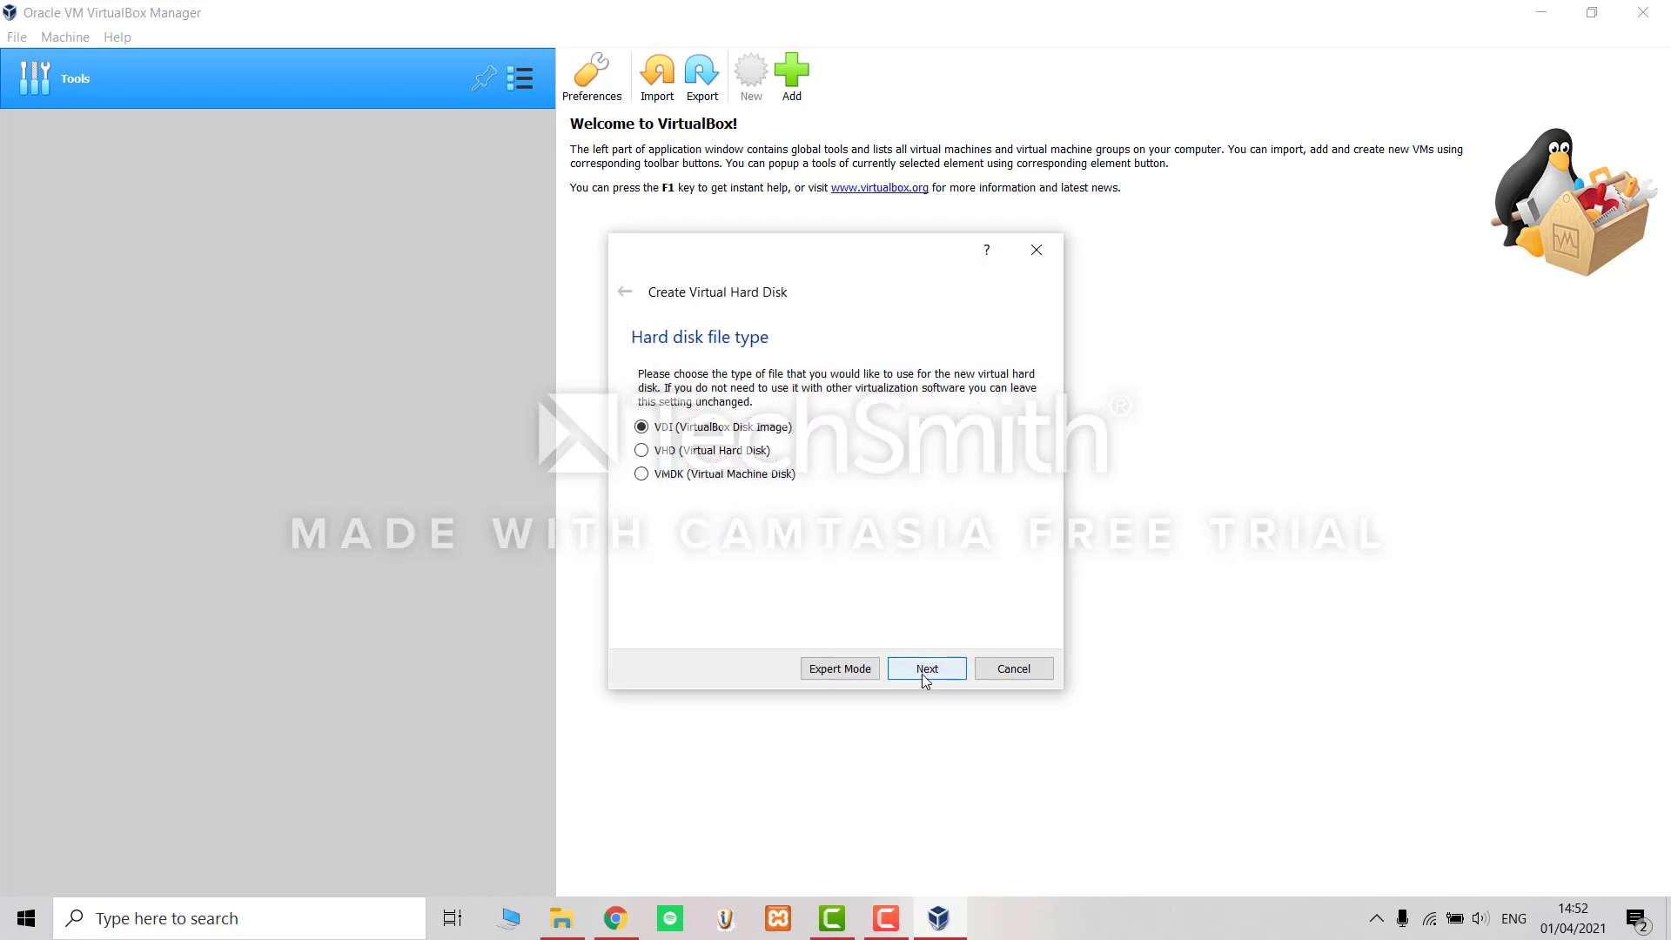
click(922, 674)
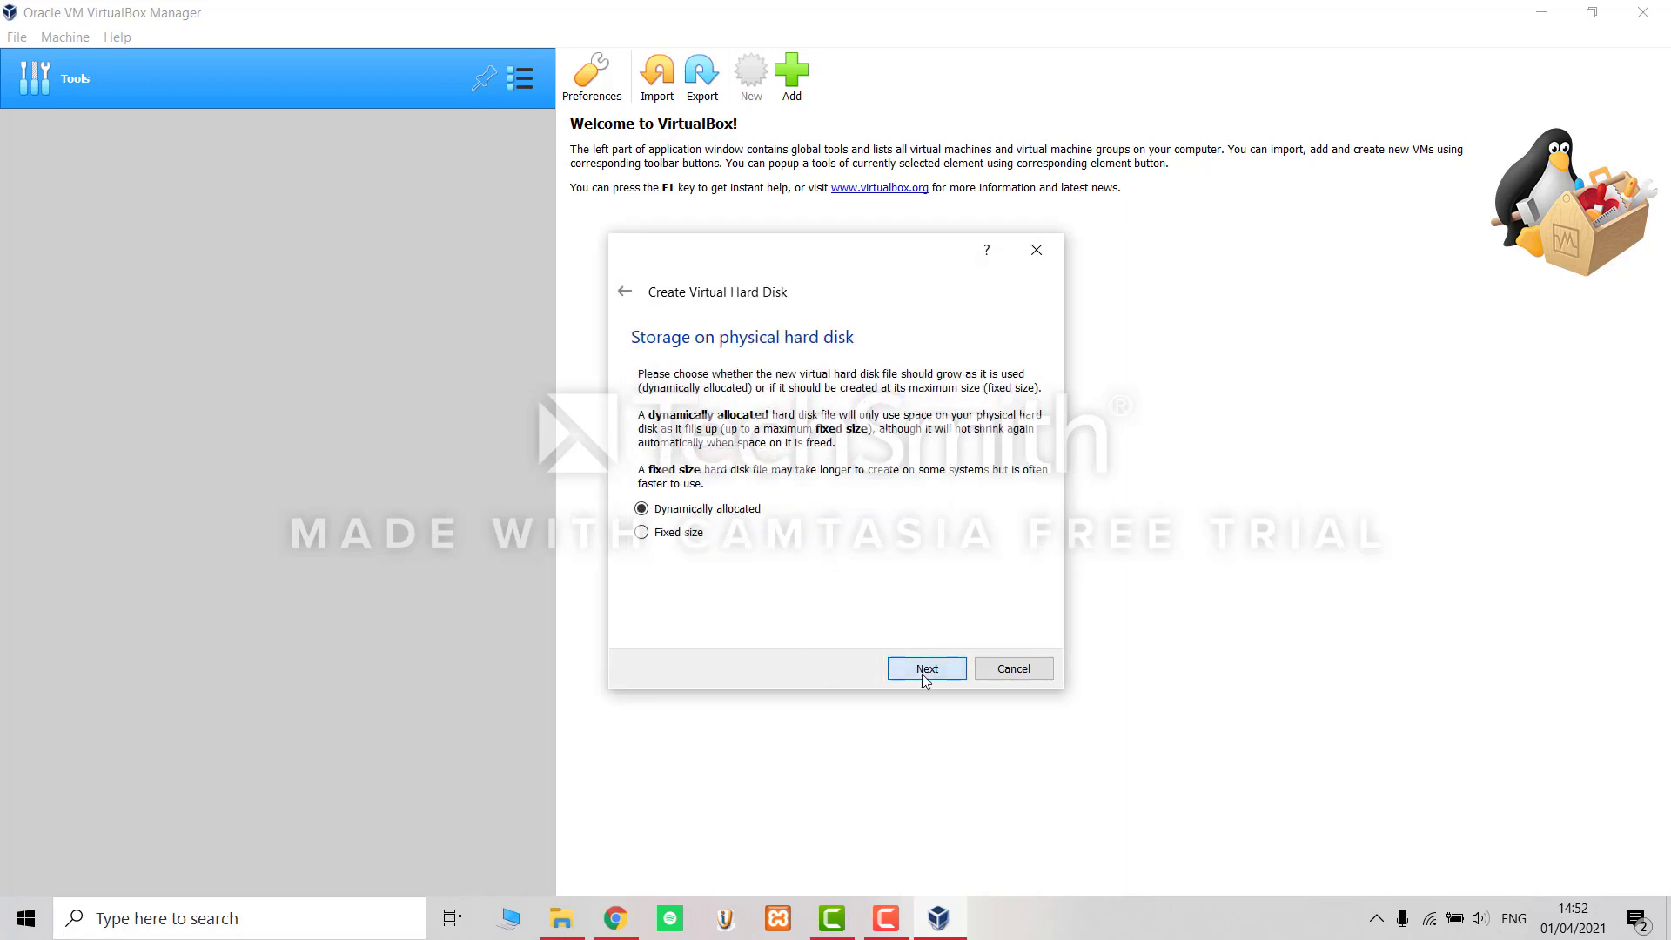
click(689, 537)
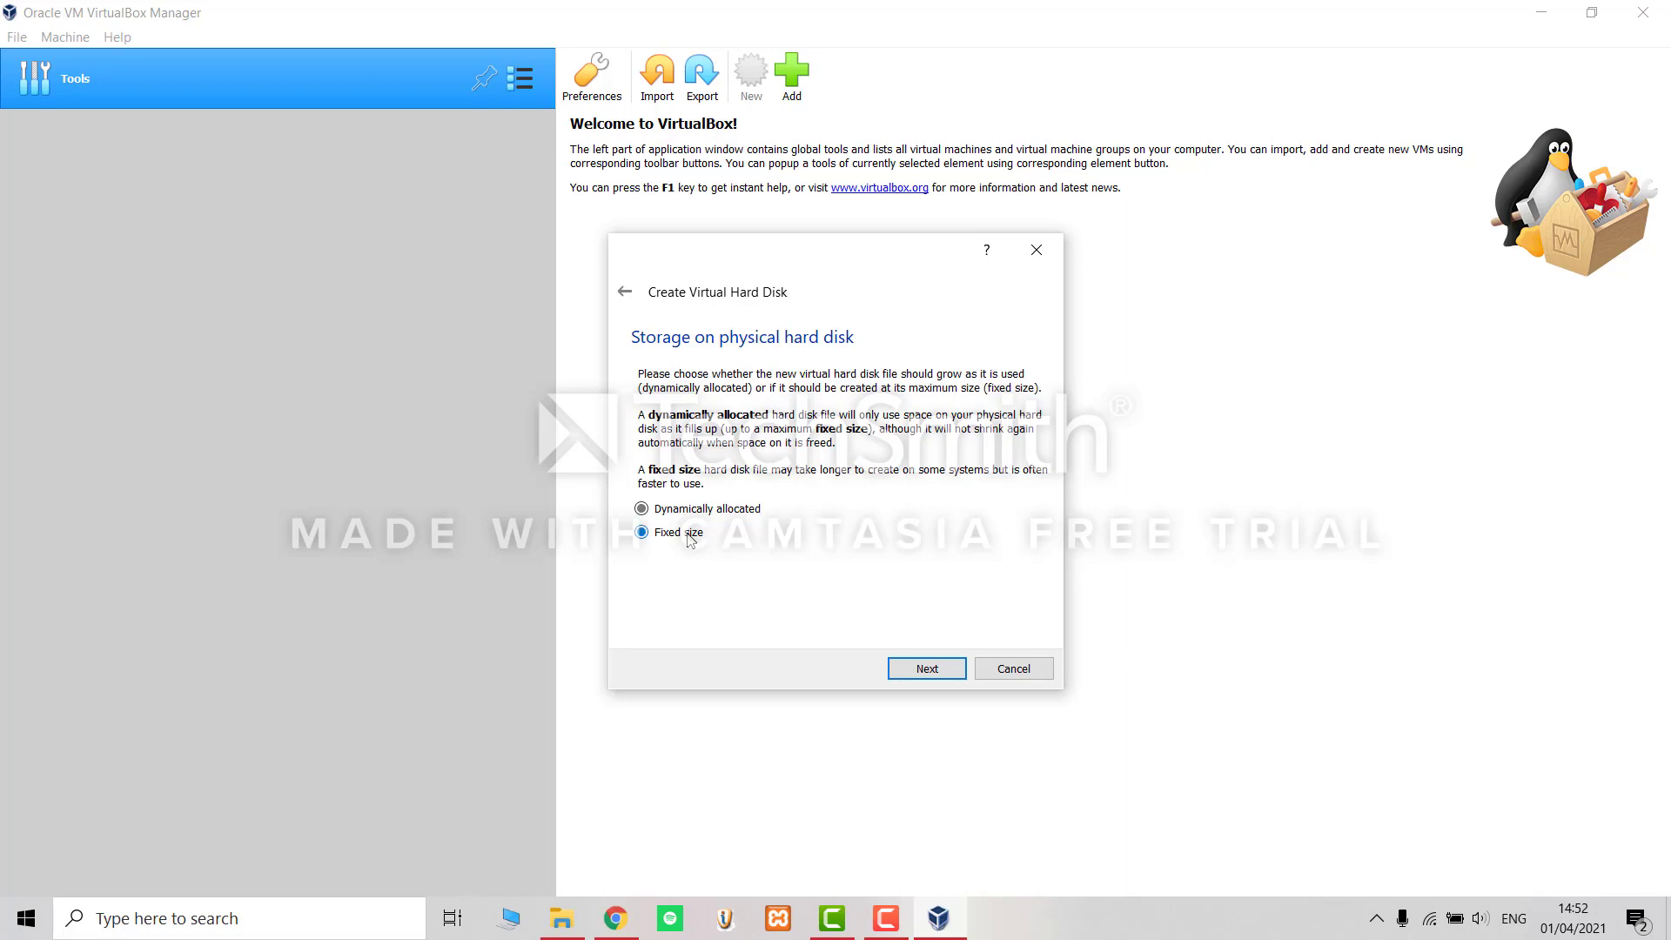
click(926, 669)
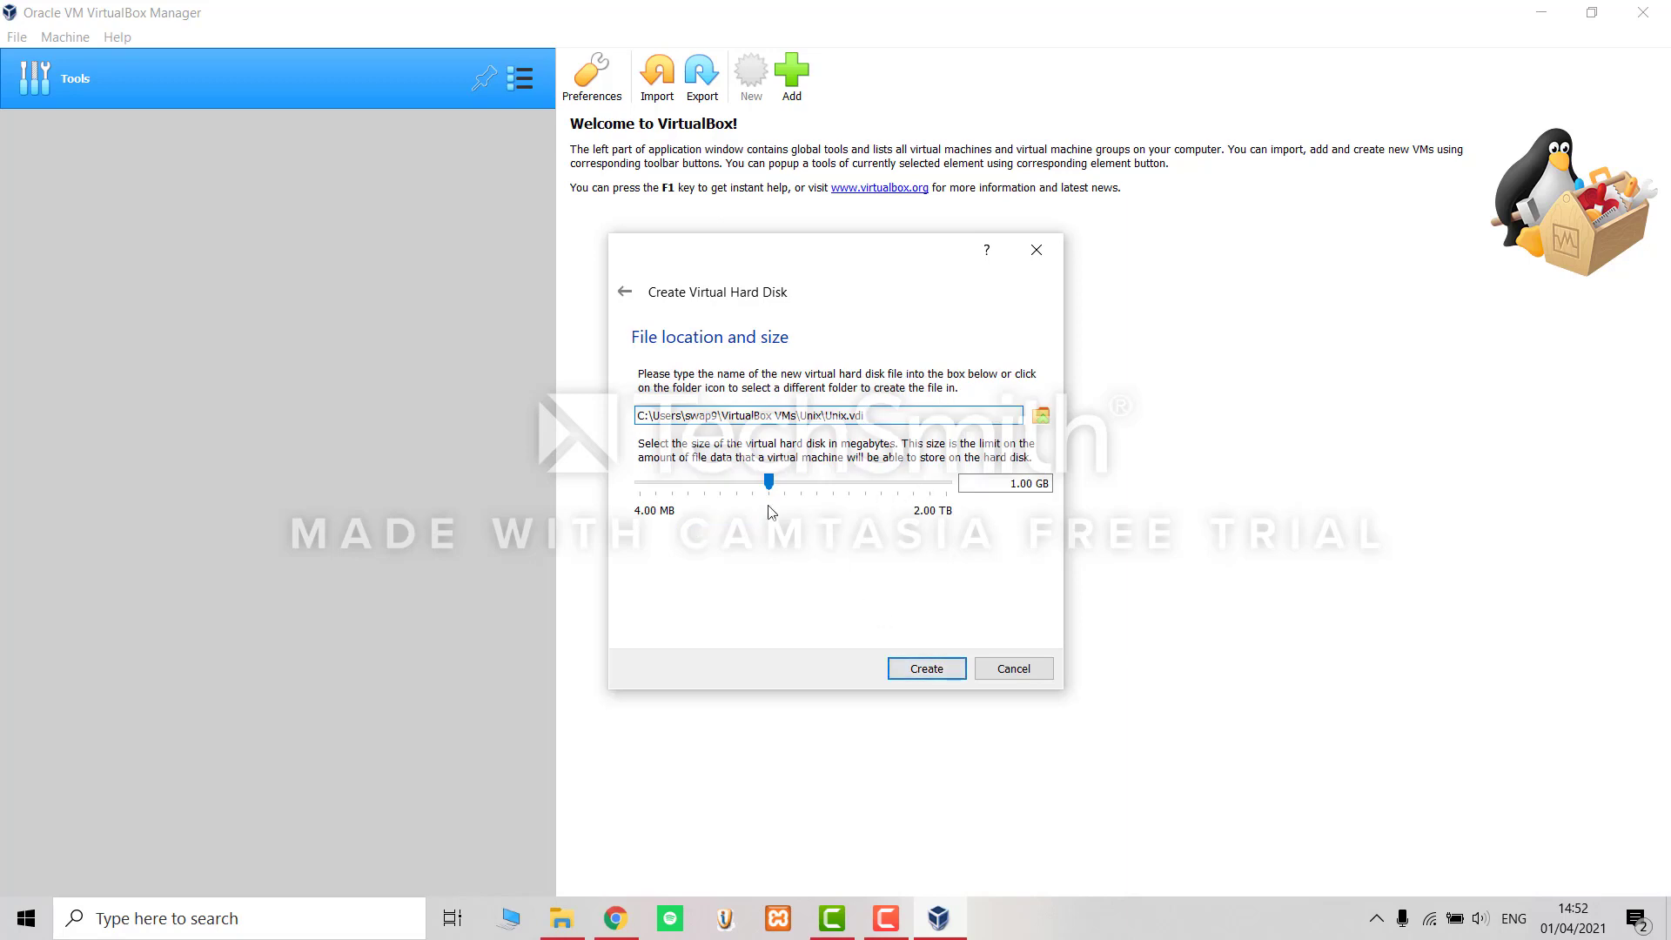
click(716, 488)
drag(997, 484, 1014, 489)
text(500)
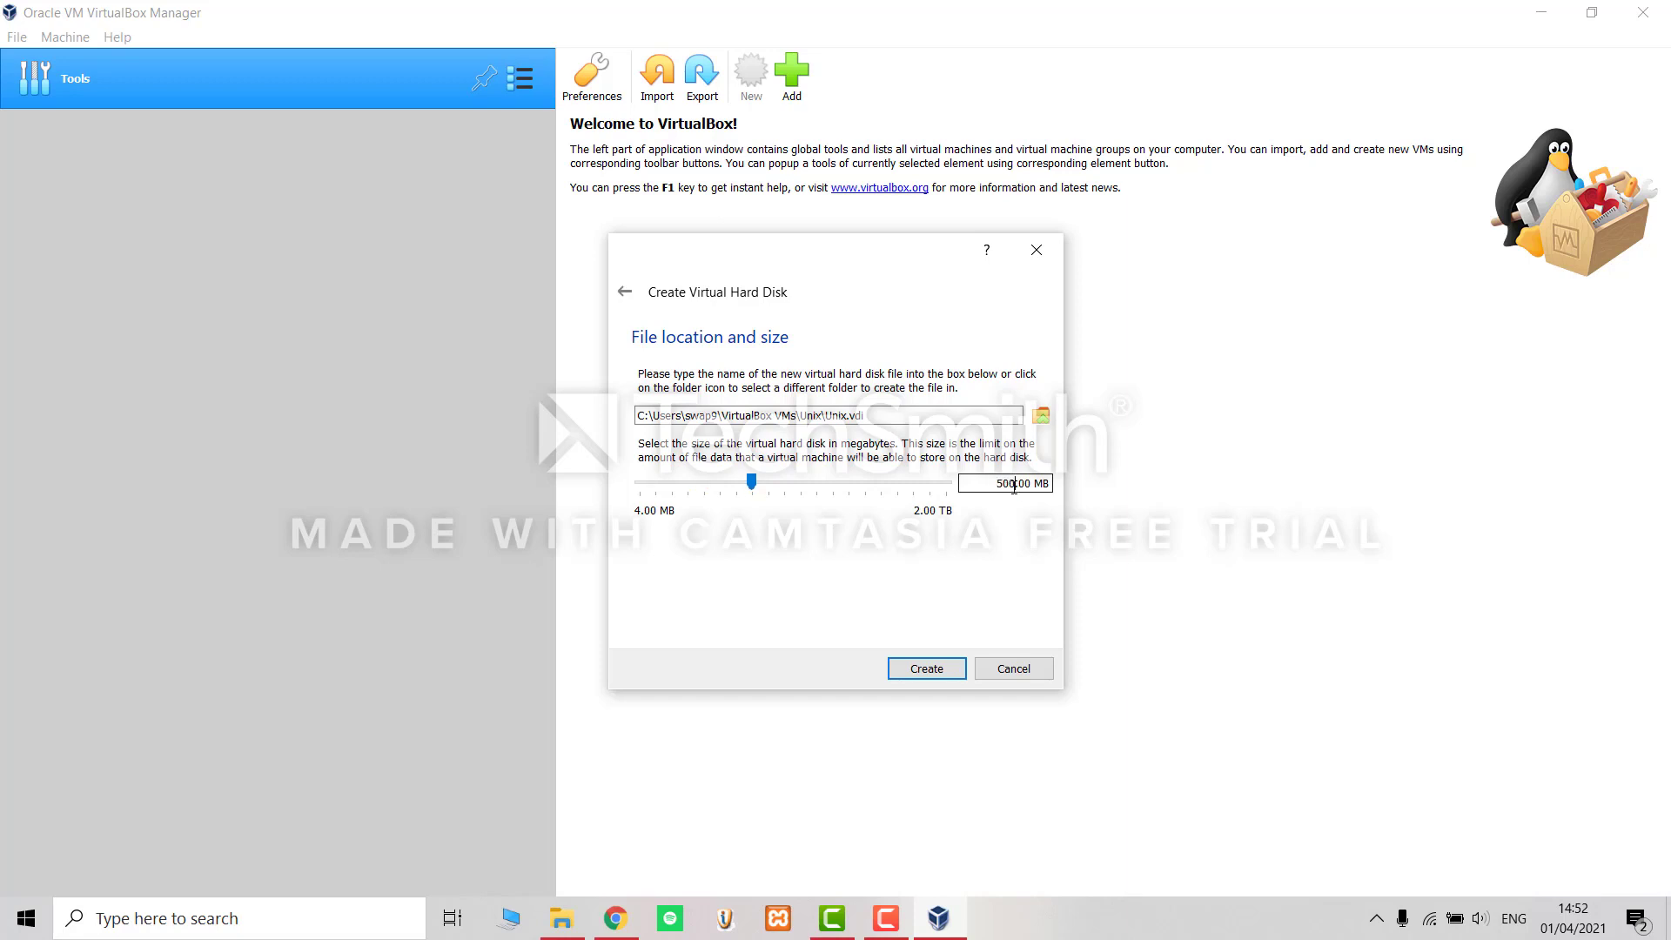
click(947, 670)
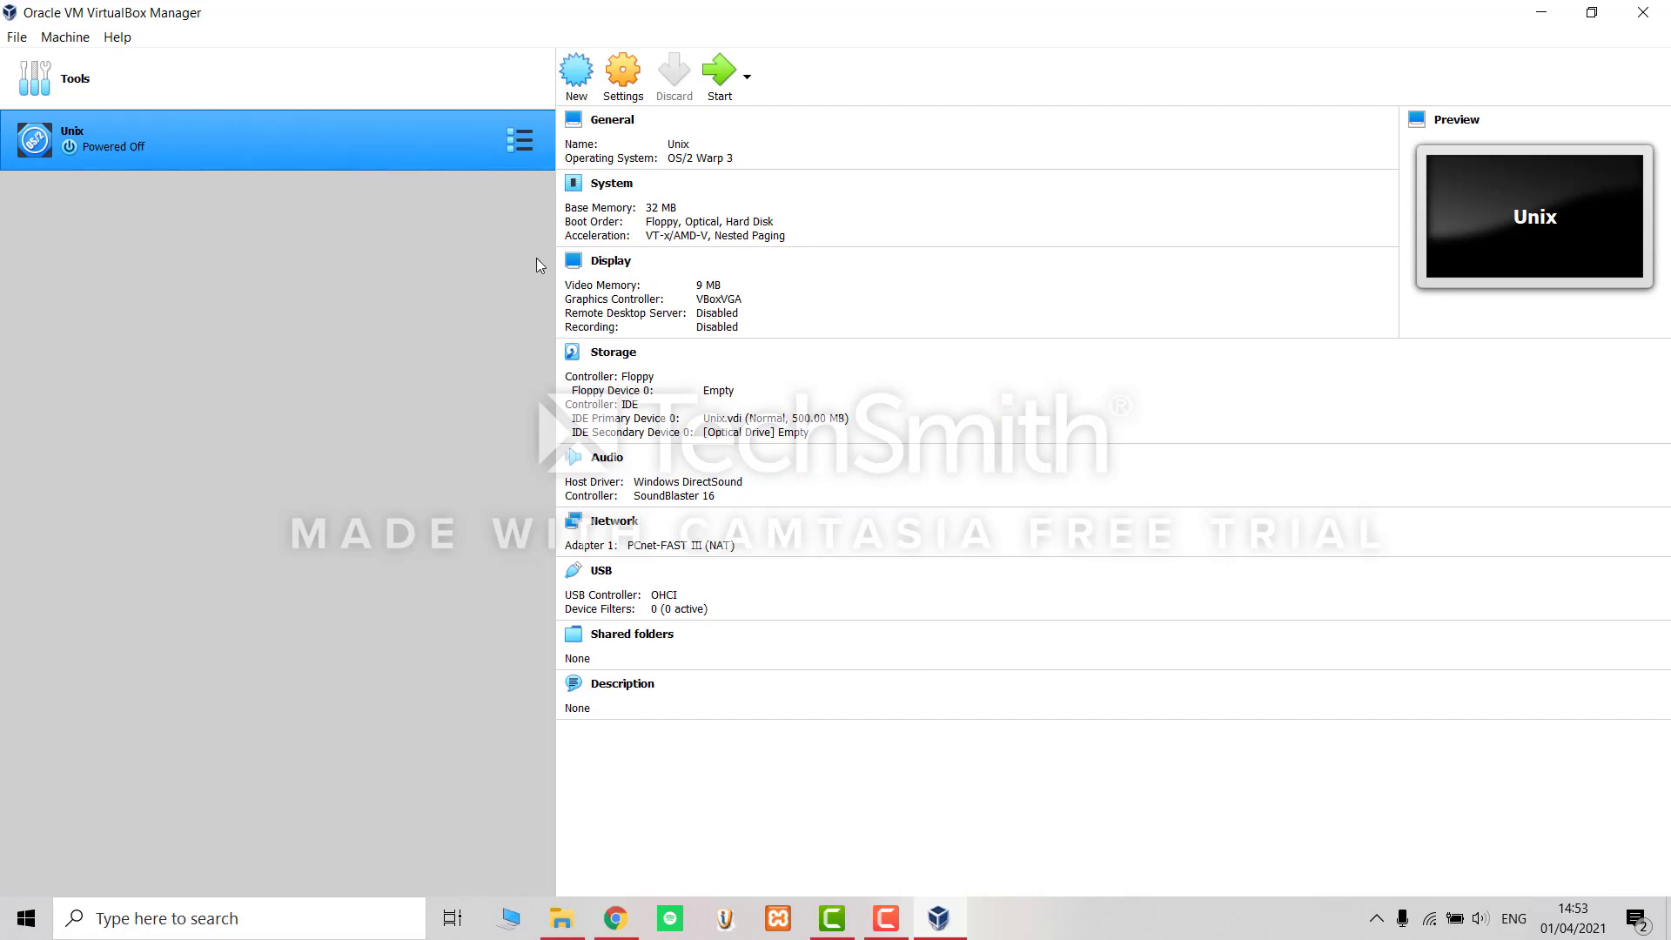
Attach the Base 01 (2.1a) disk image to the Unix machine's empty floppy drive and save the settings.
click(628, 102)
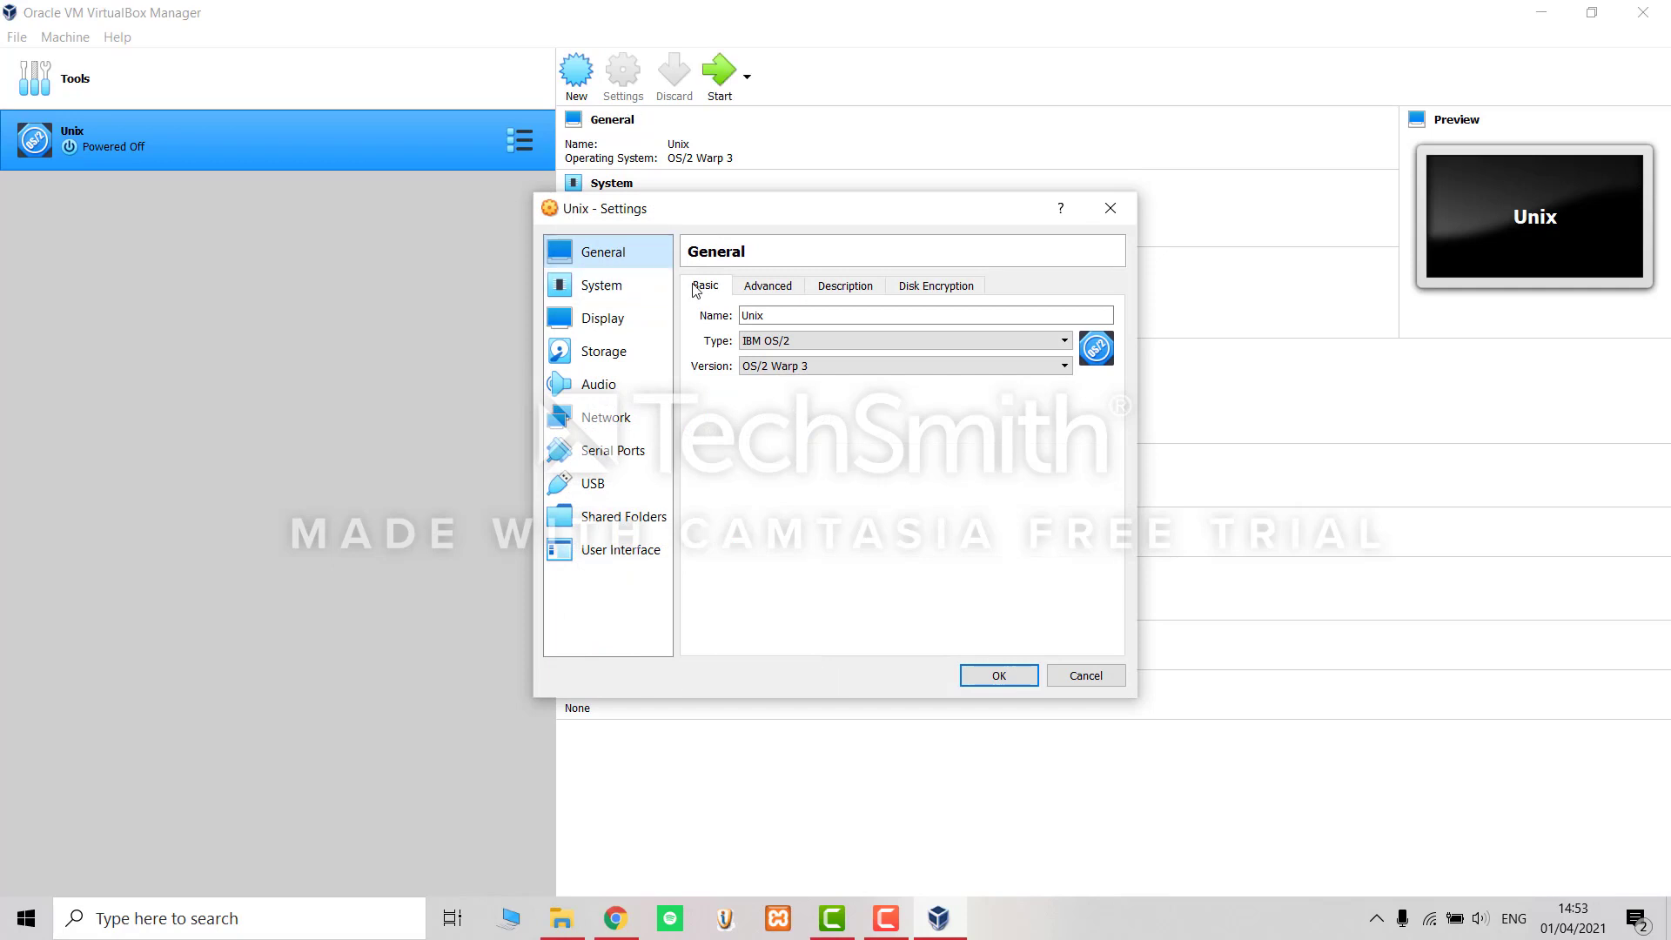
click(576, 287)
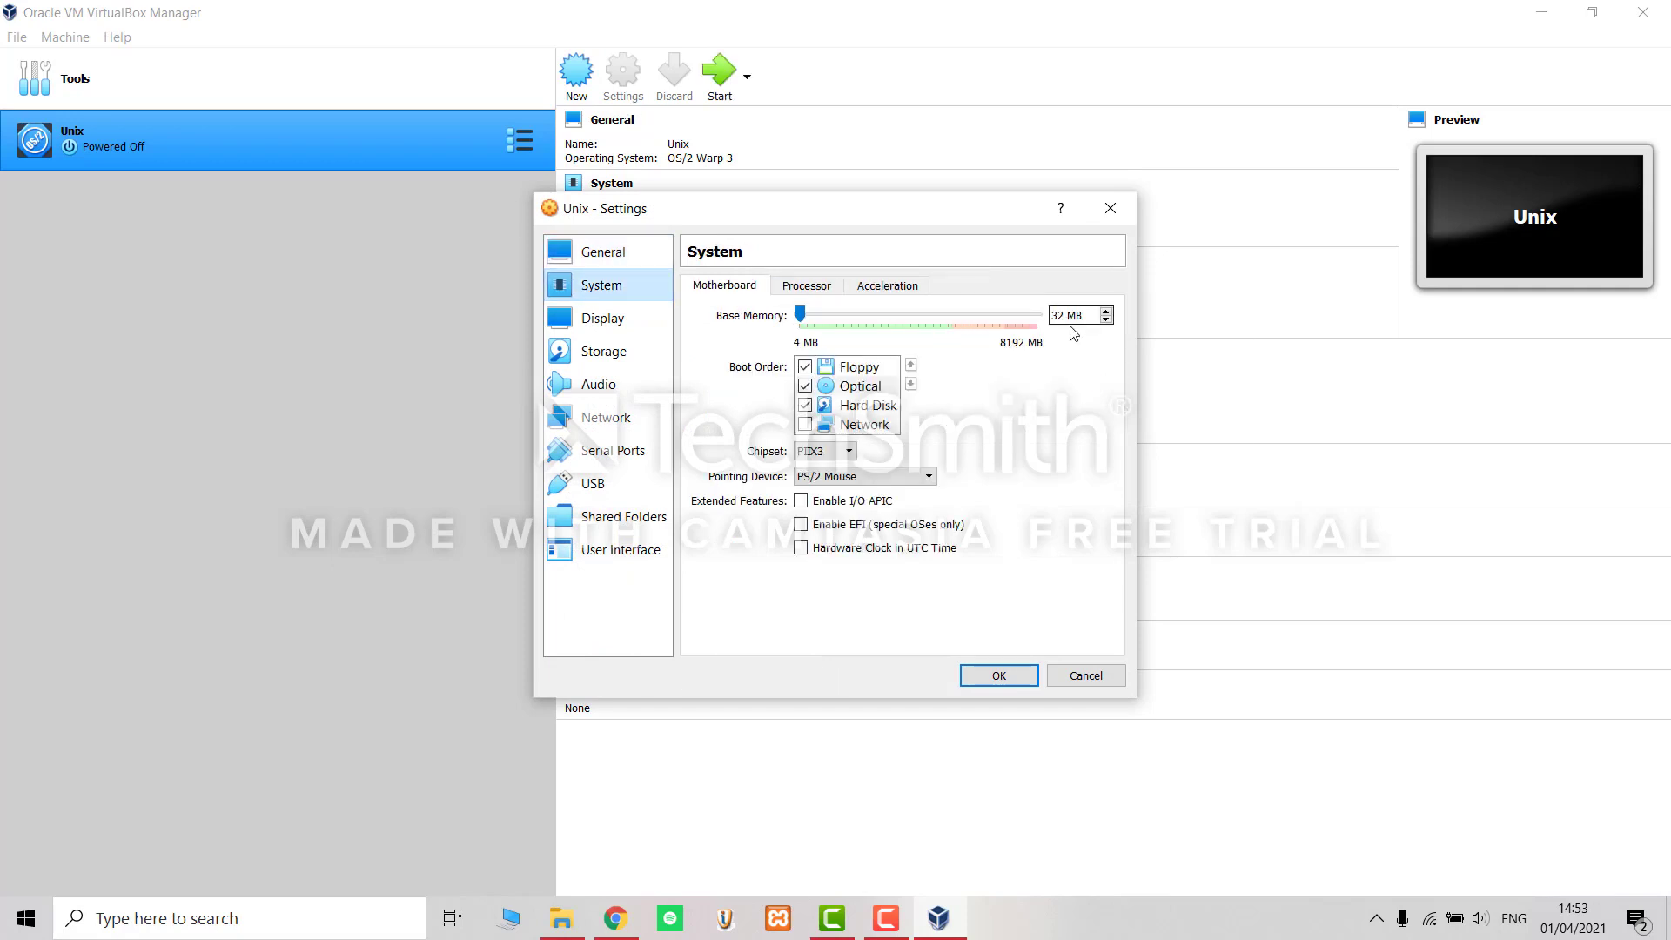
click(655, 320)
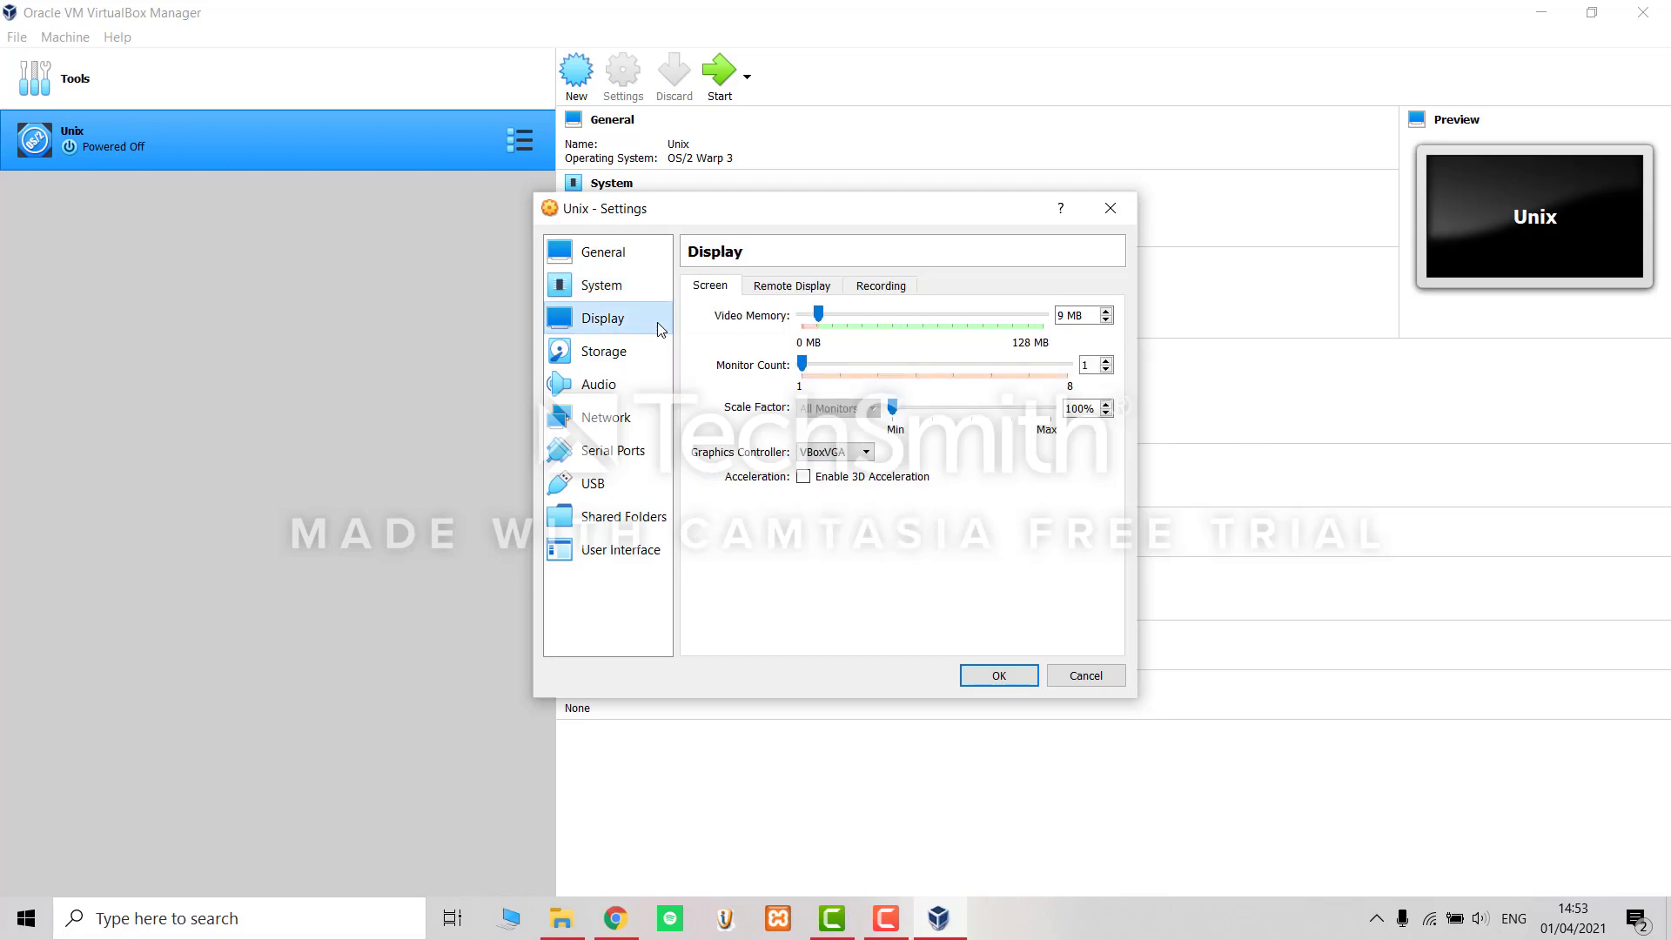
click(641, 351)
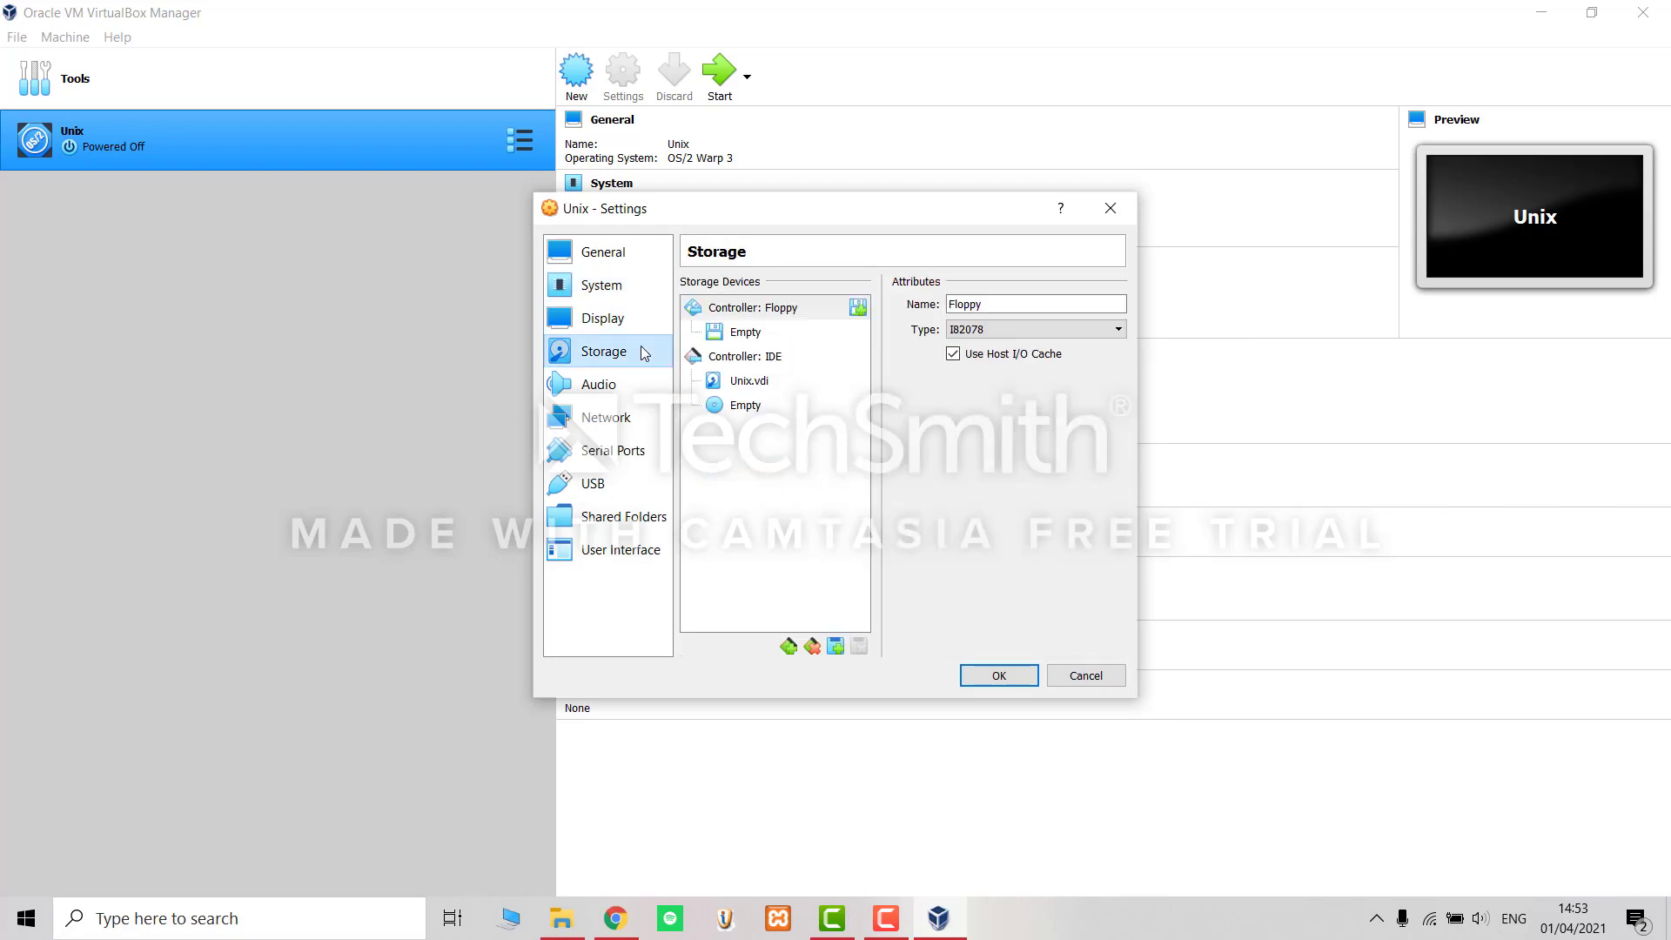
click(743, 333)
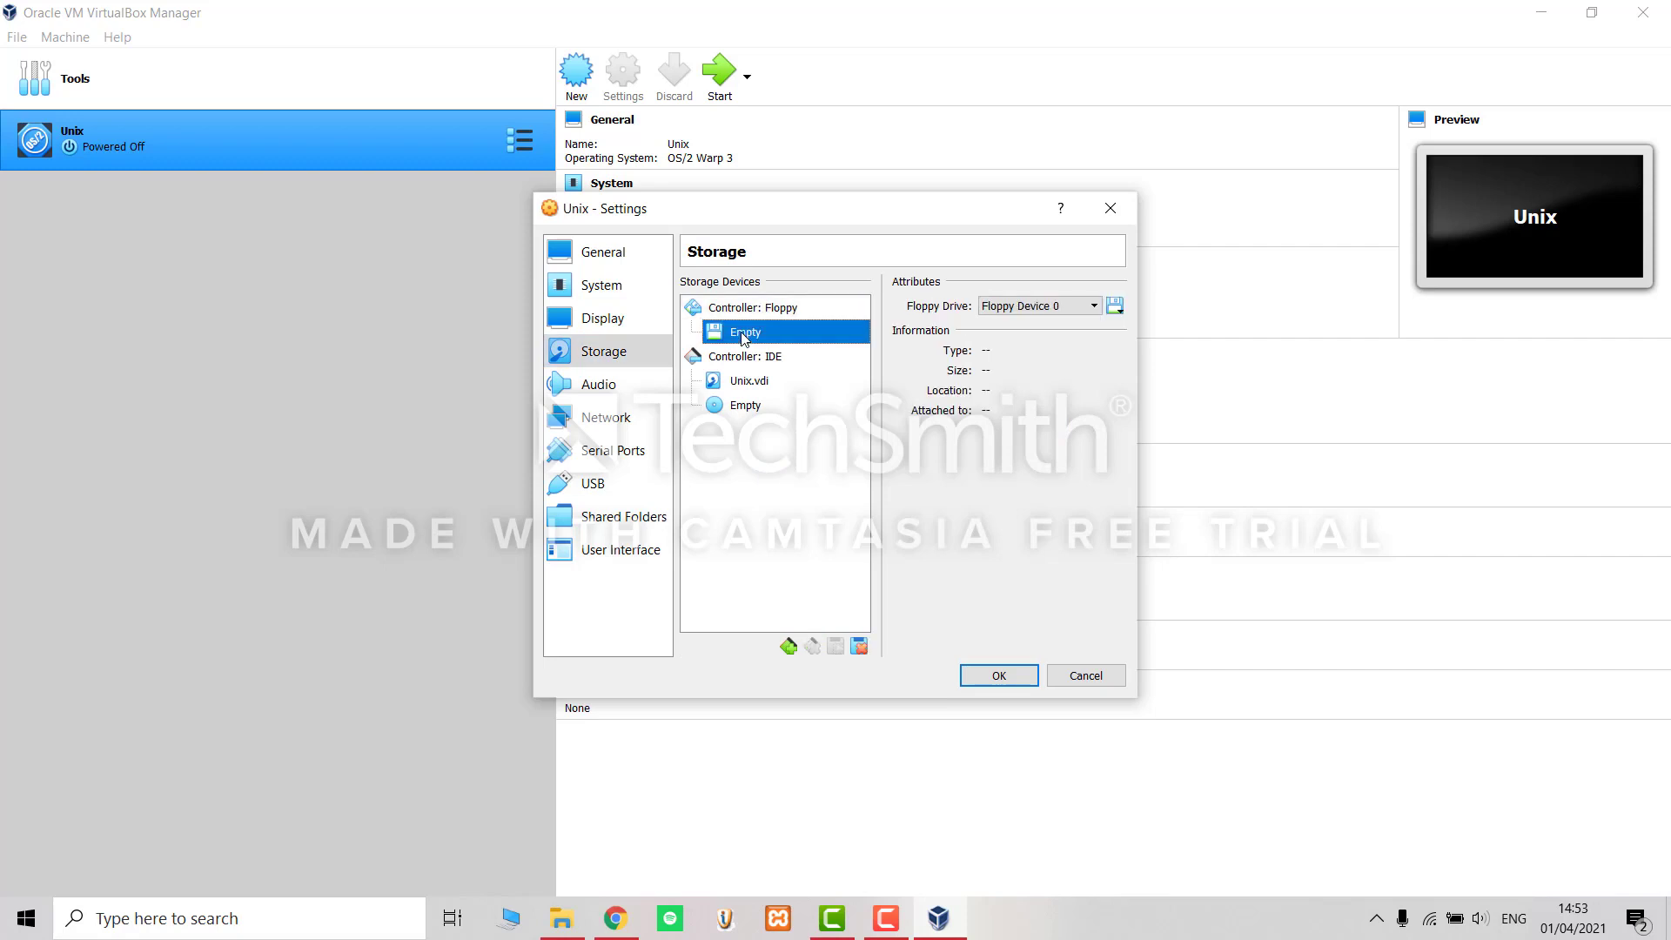
click(1115, 306)
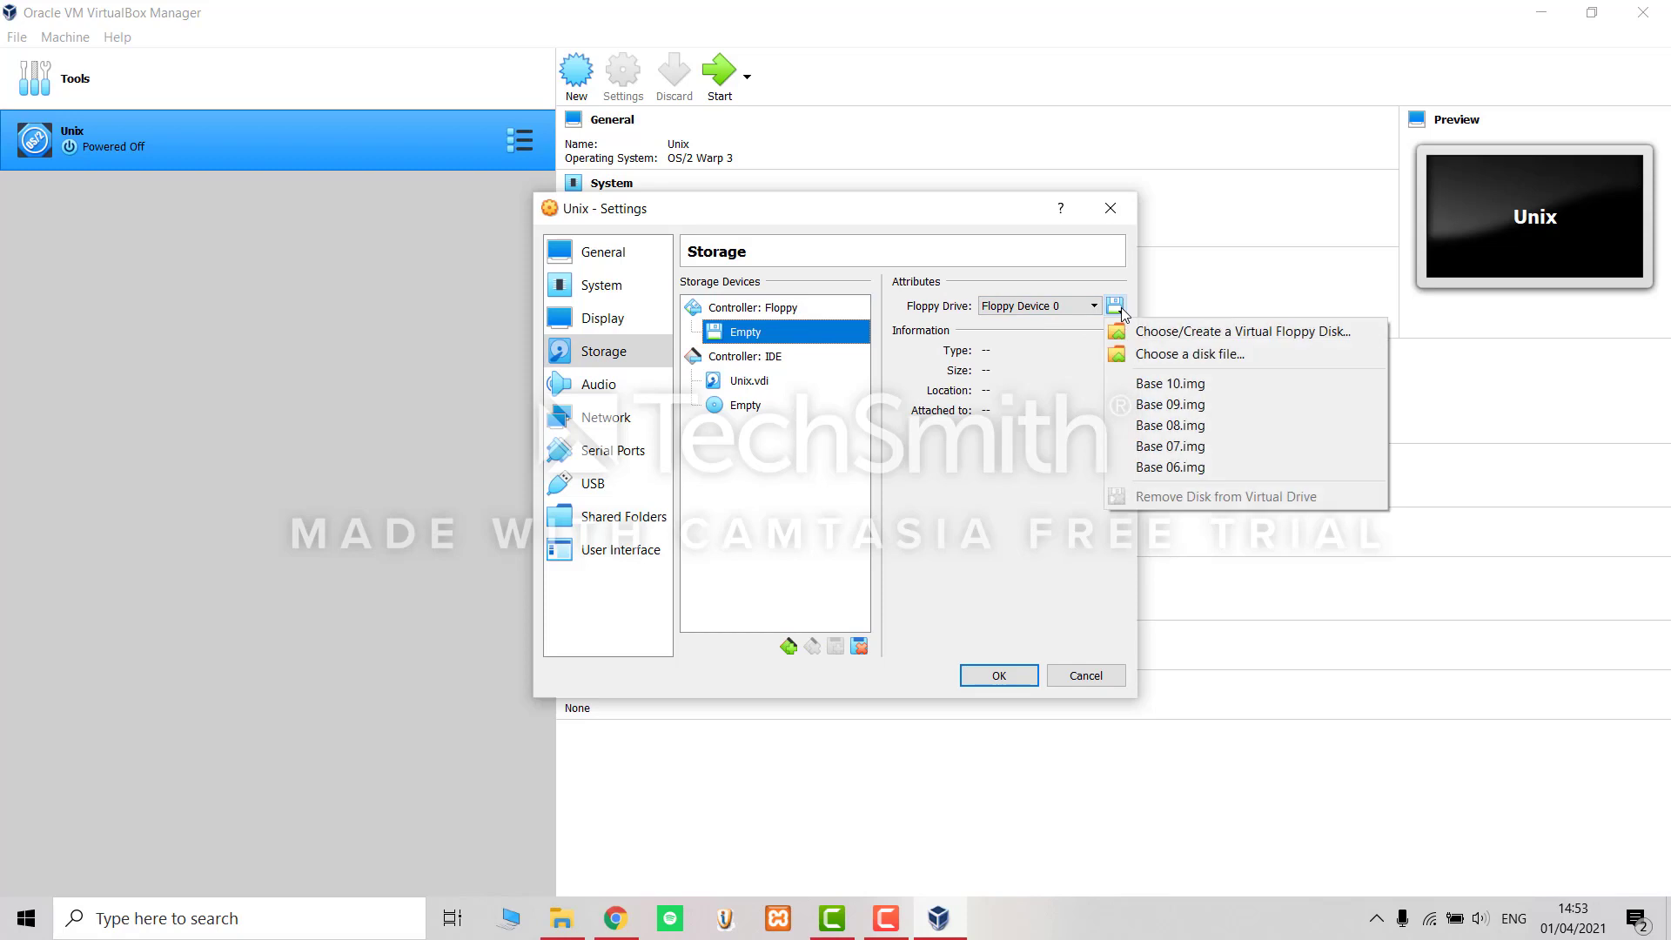
click(1156, 354)
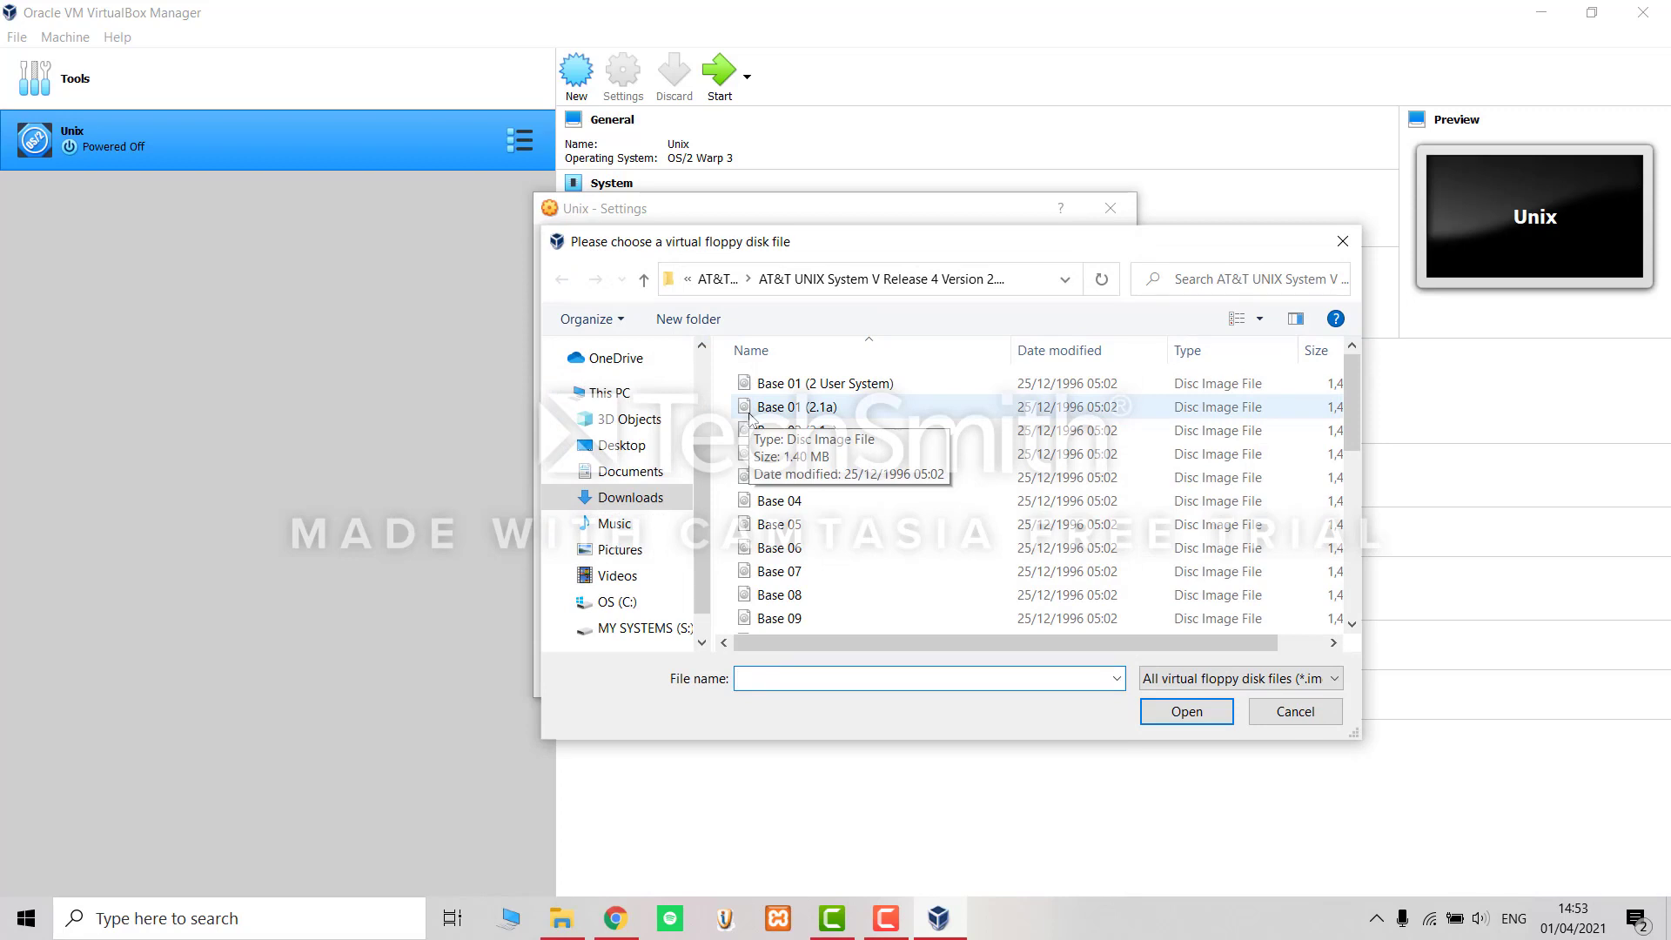
click(842, 413)
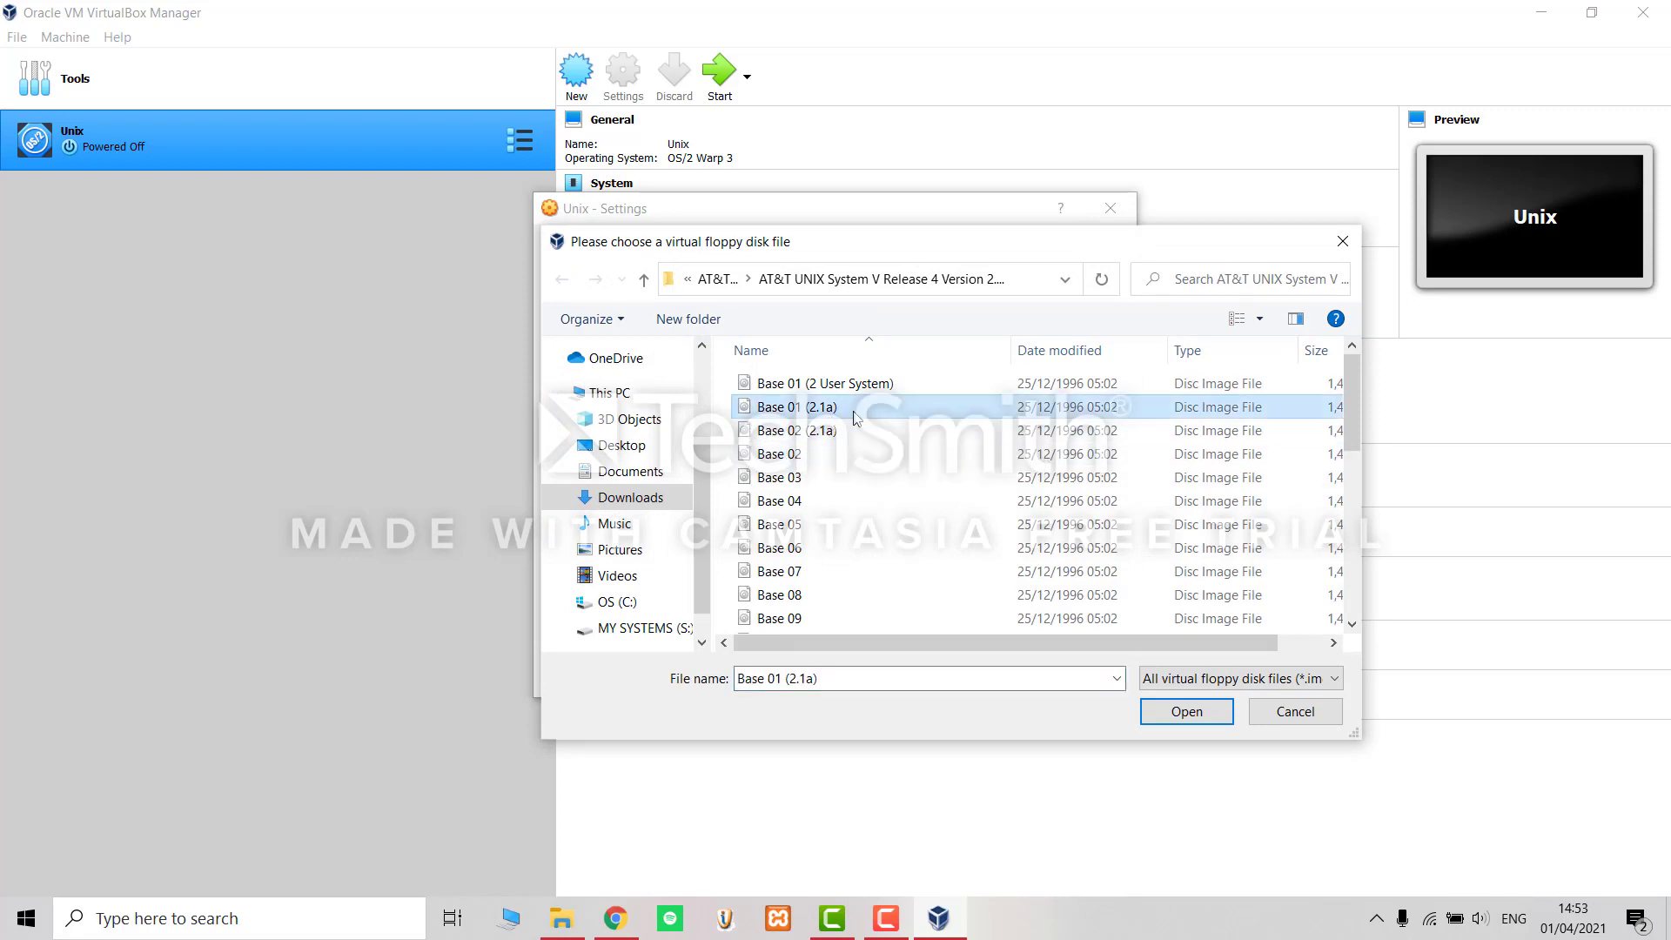
click(1171, 712)
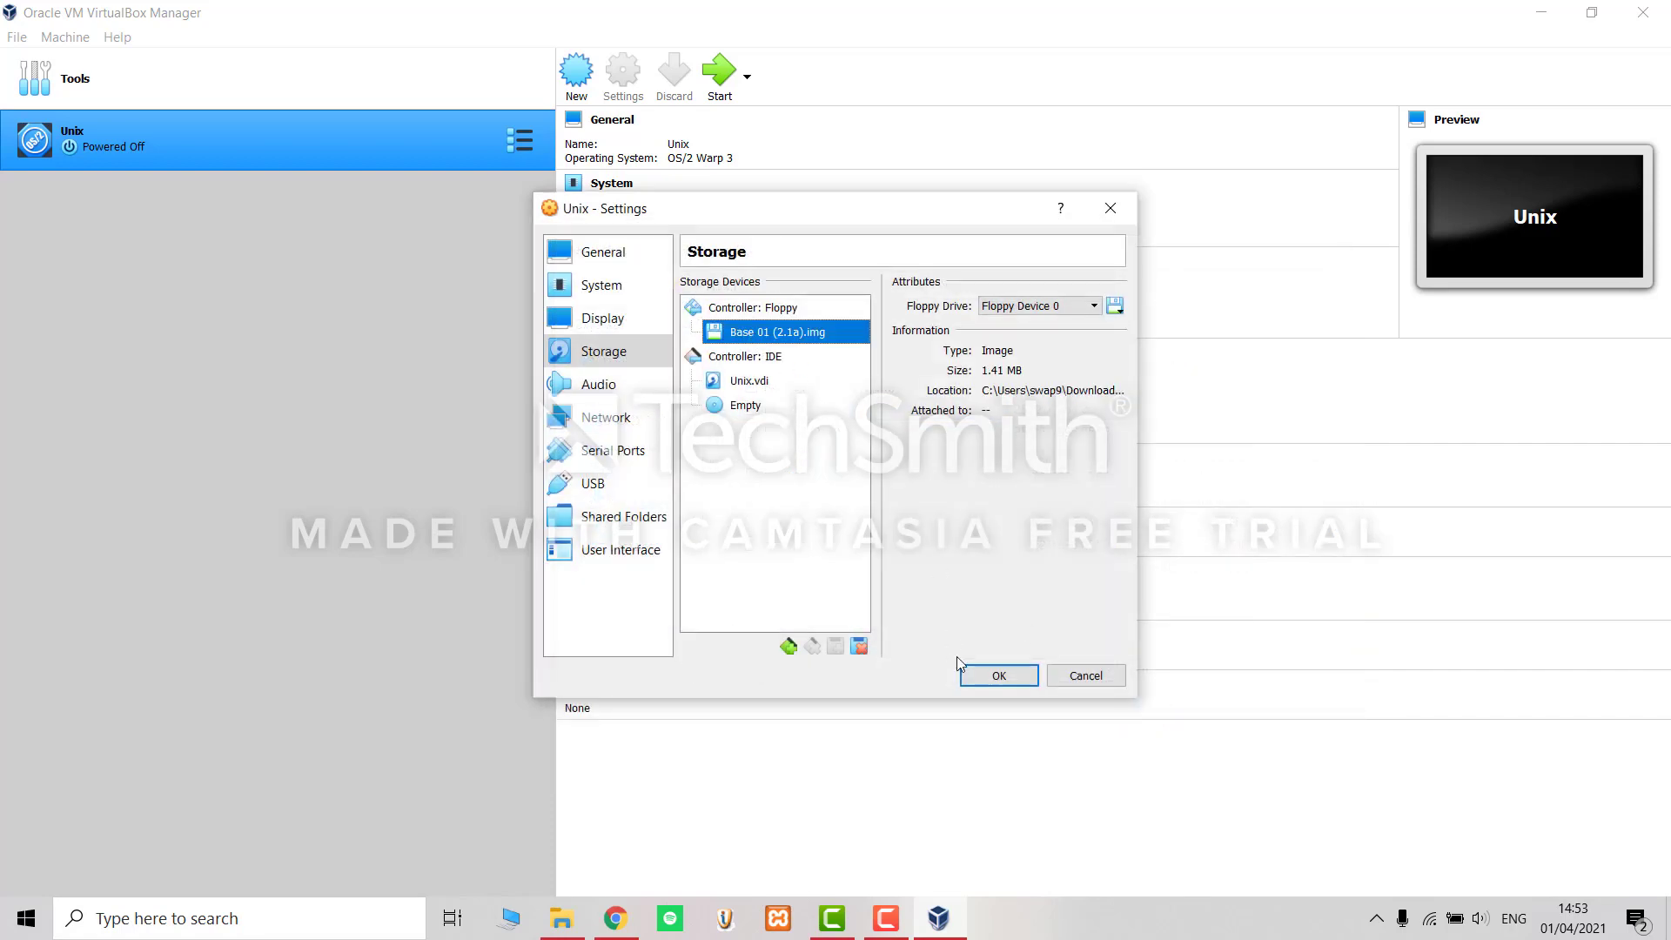
click(975, 673)
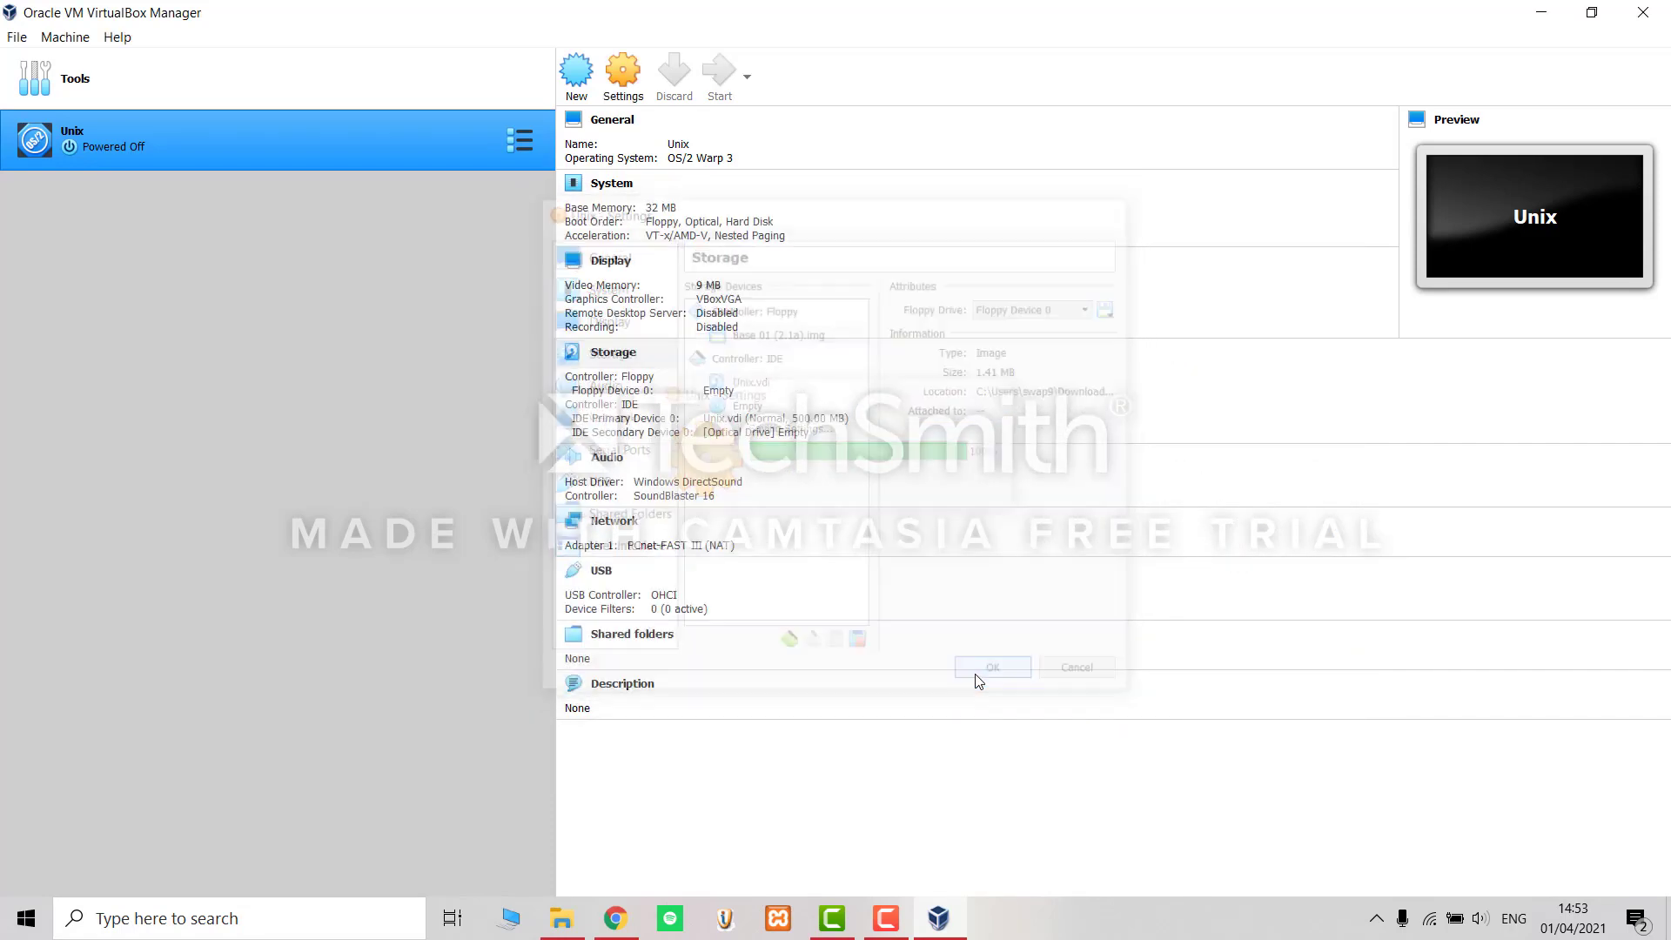
Disable audio and the USB controller in the Unix machine's settings and save the changes.
click(631, 104)
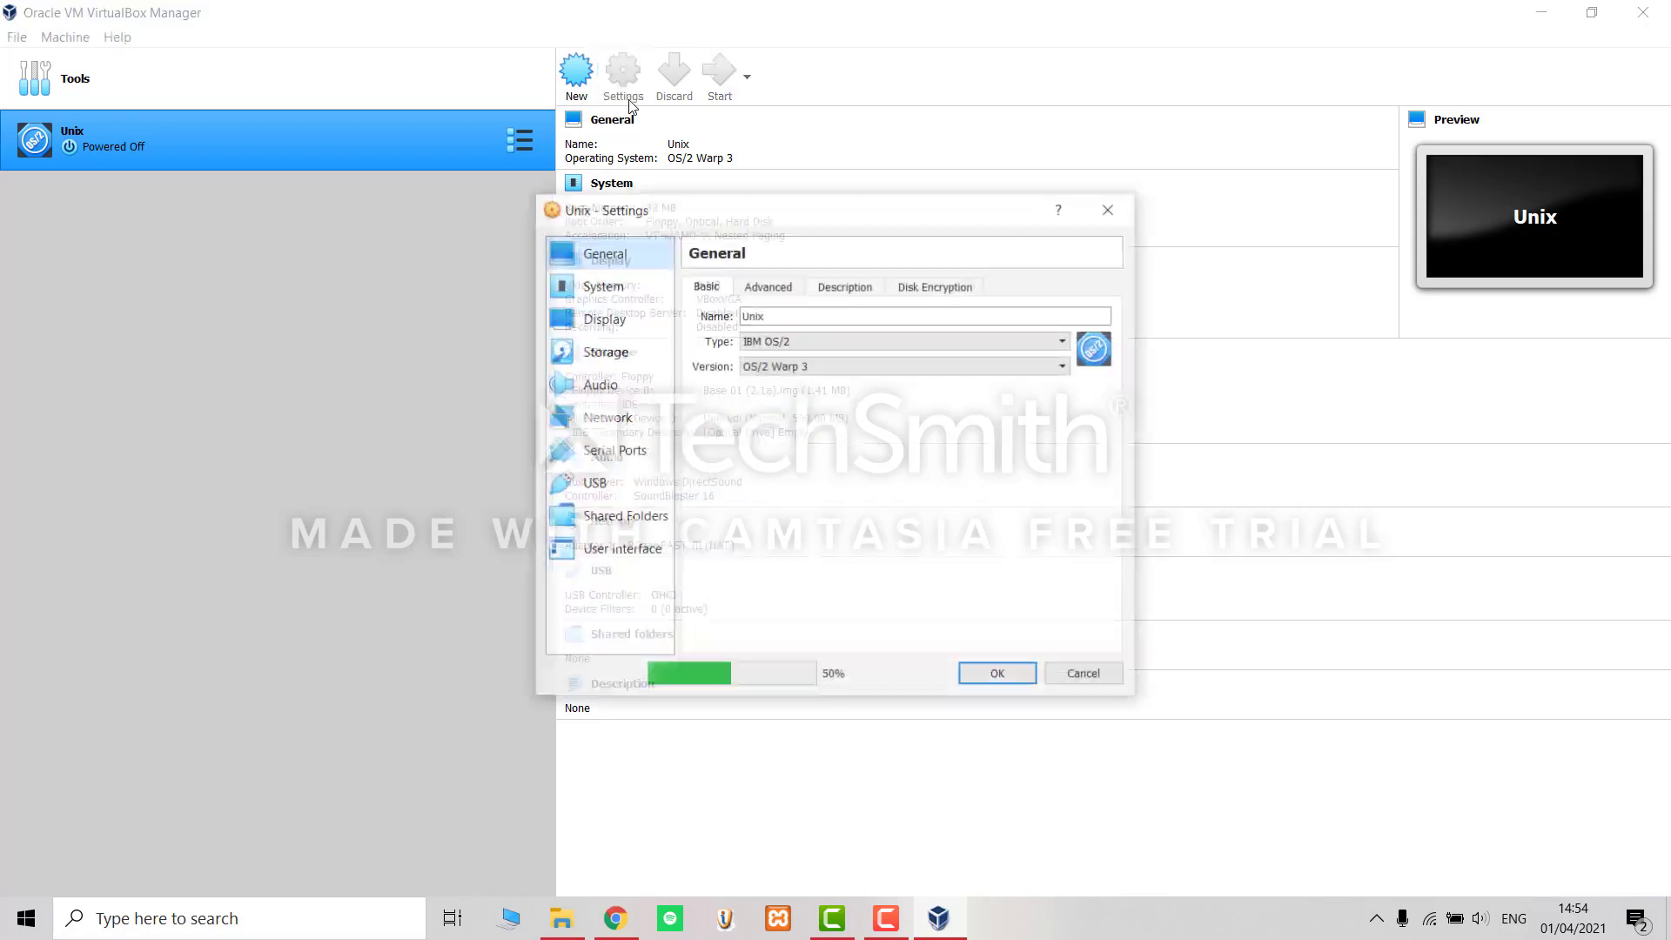
click(631, 396)
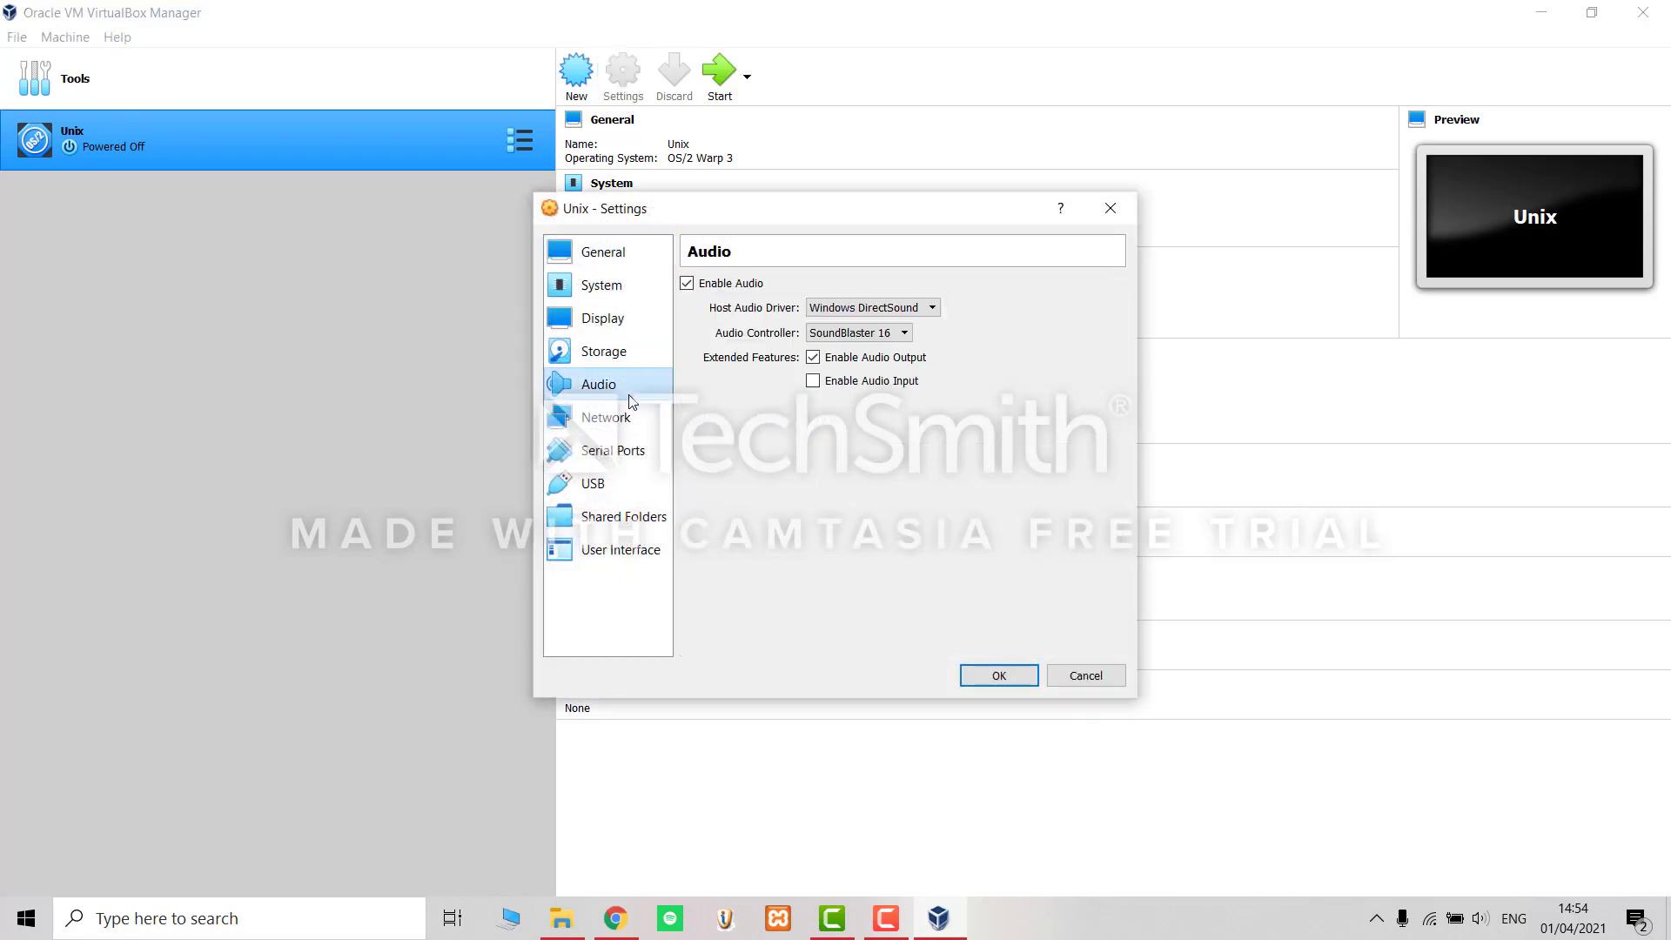
click(687, 283)
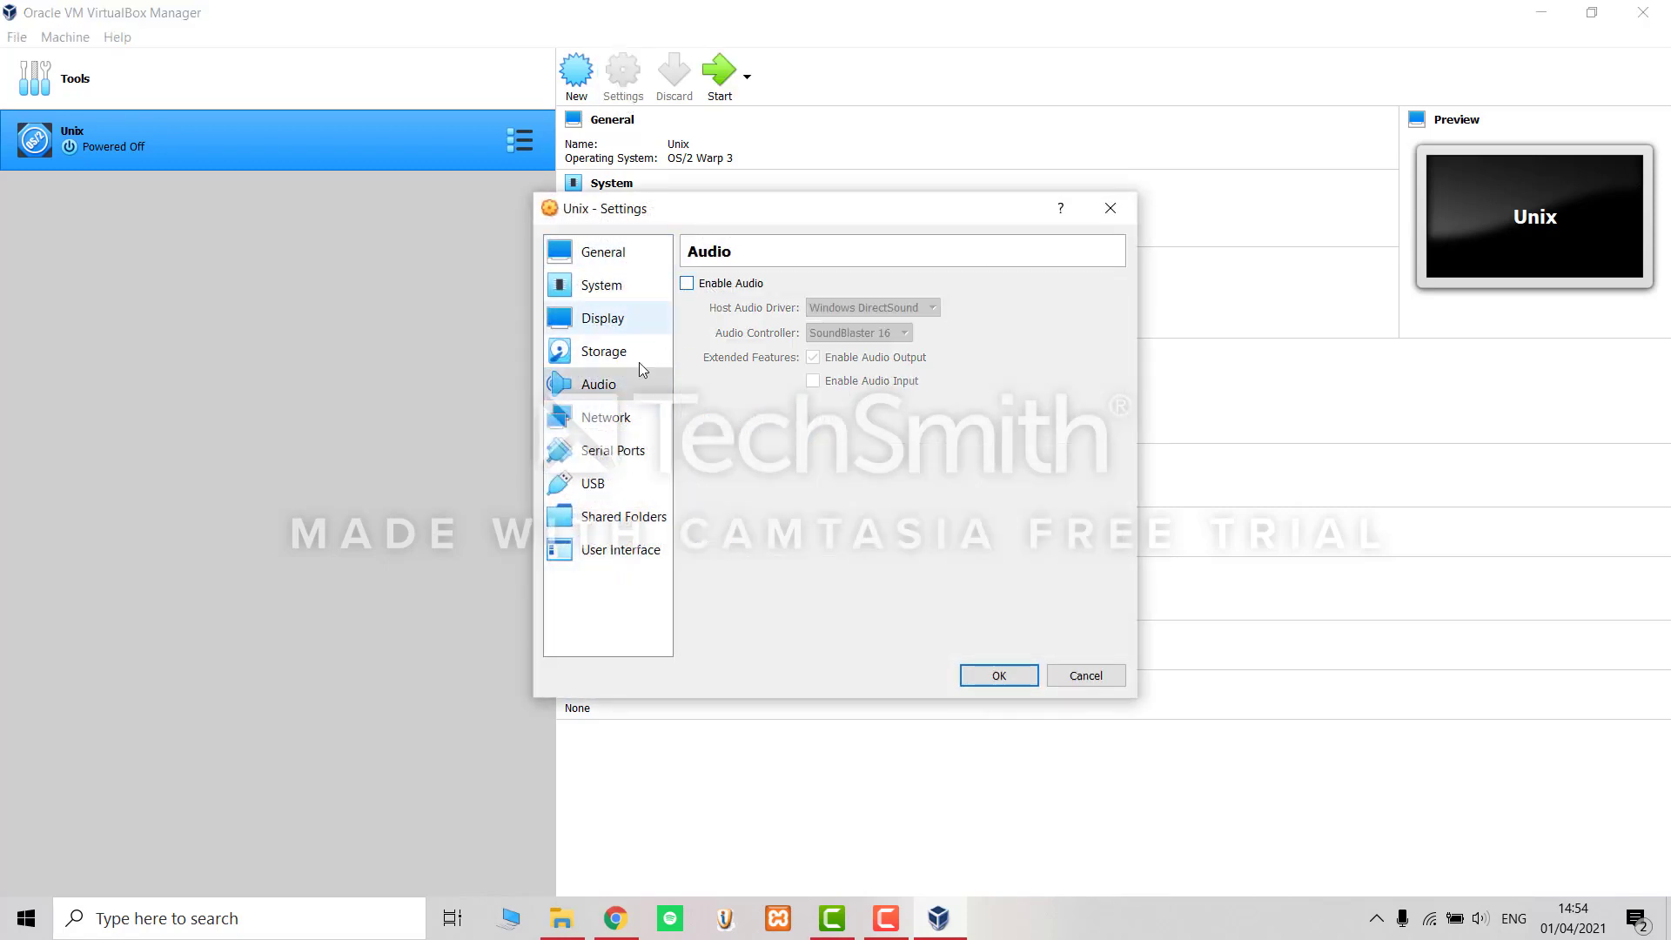
click(616, 425)
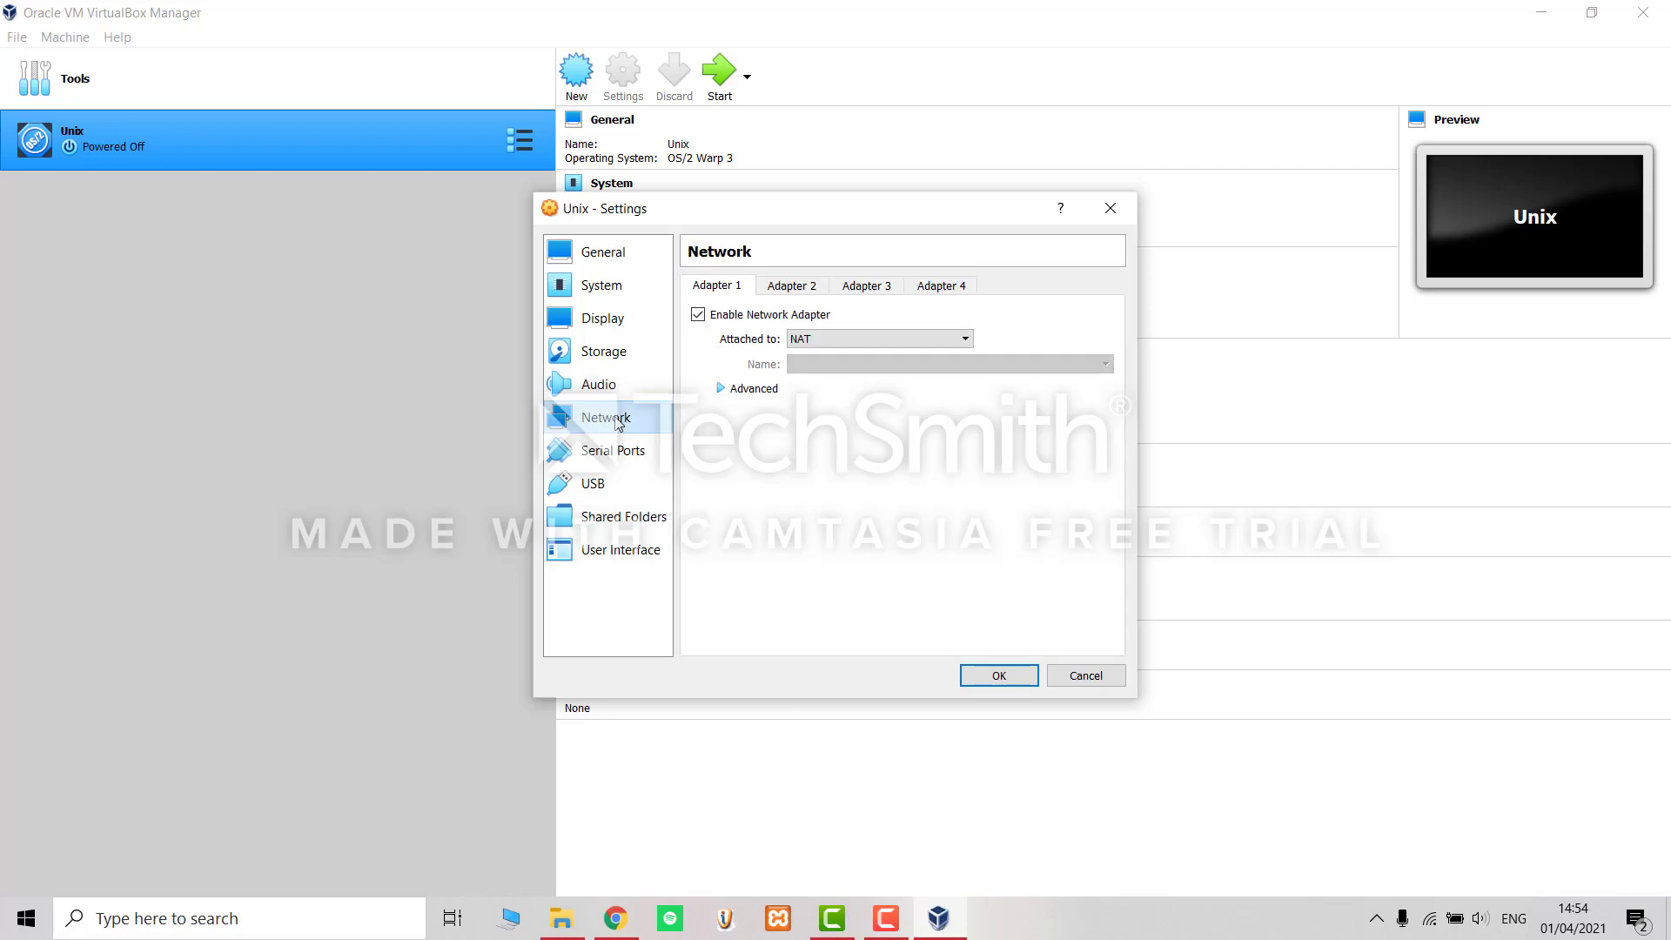
click(614, 461)
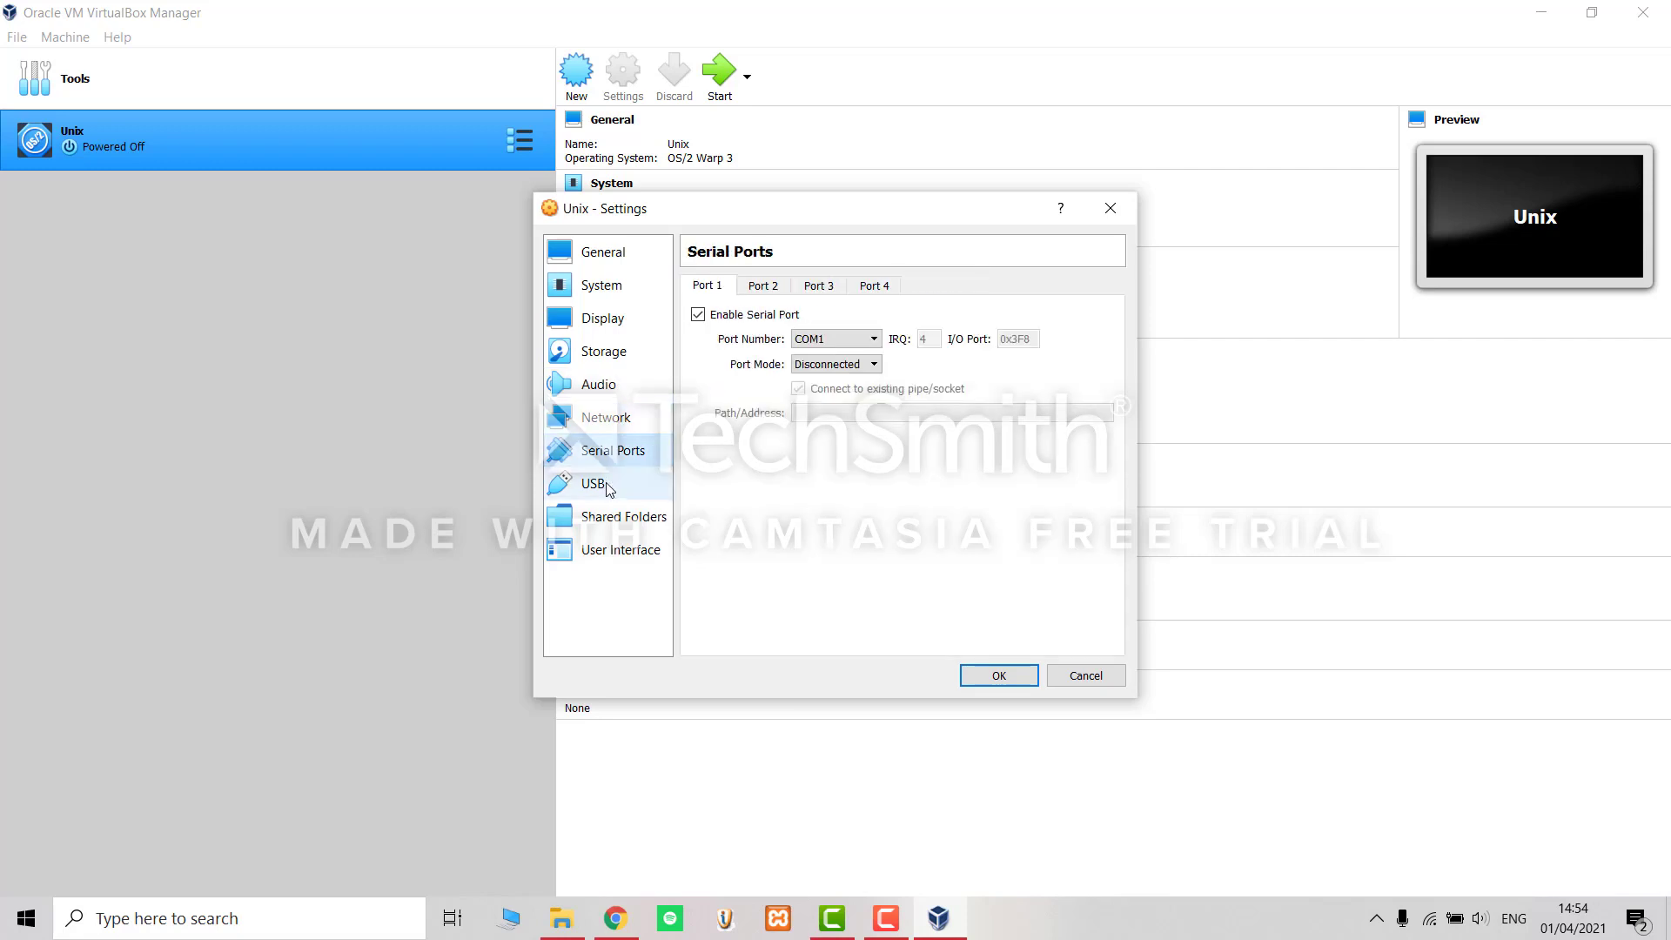
click(606, 483)
click(688, 284)
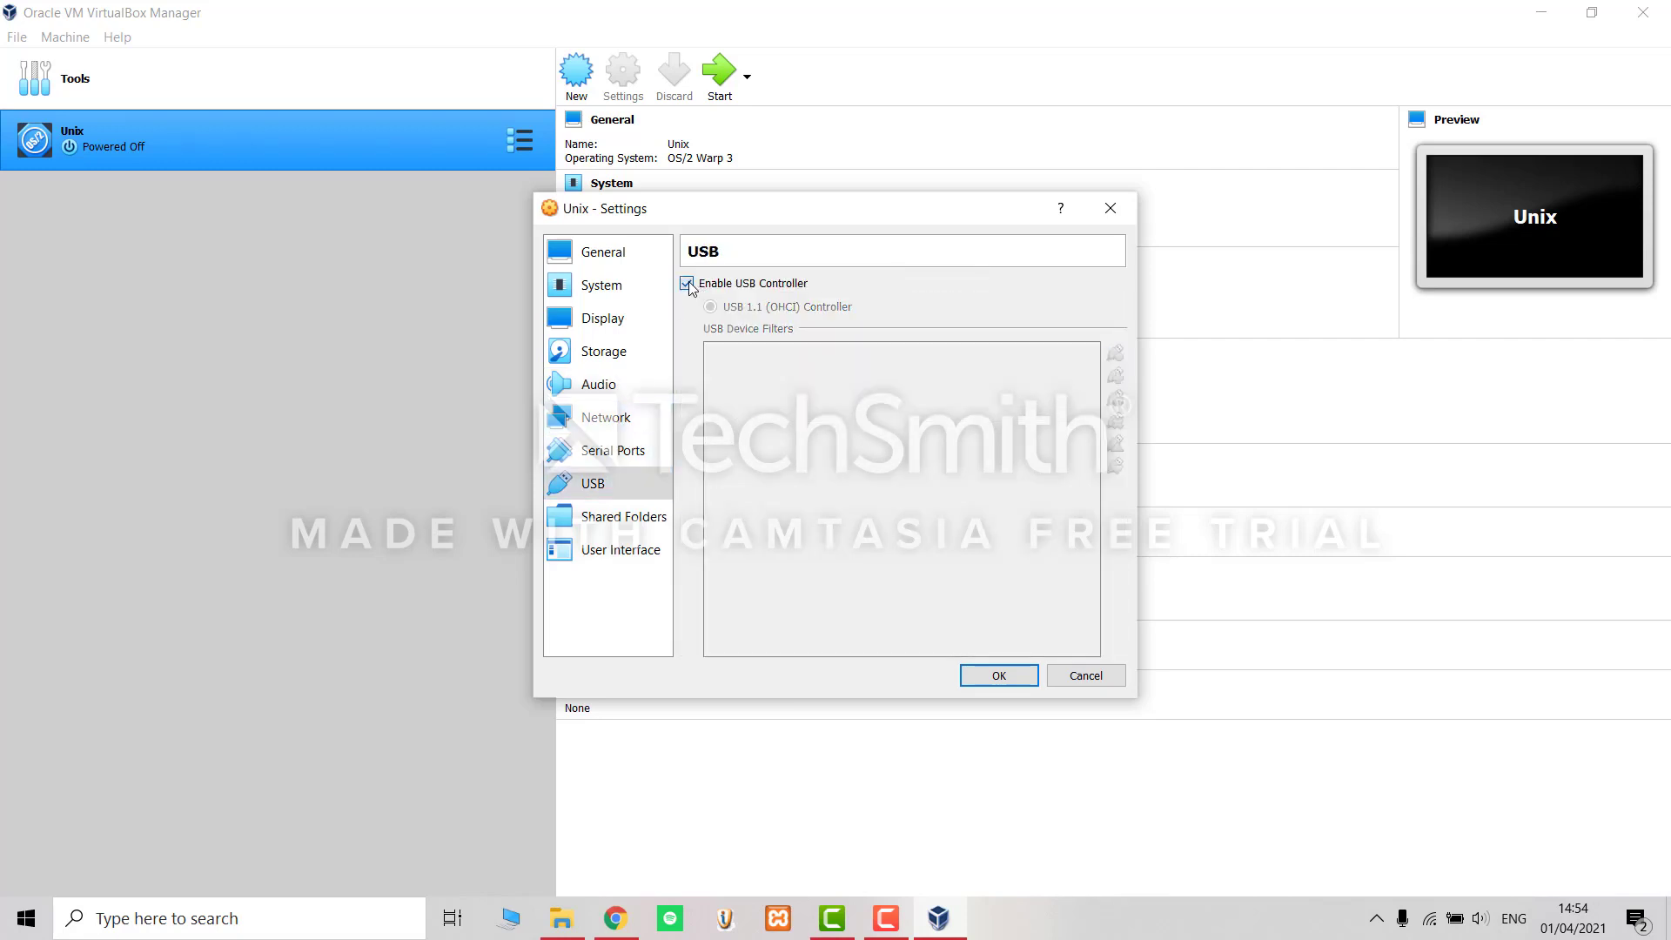
click(626, 520)
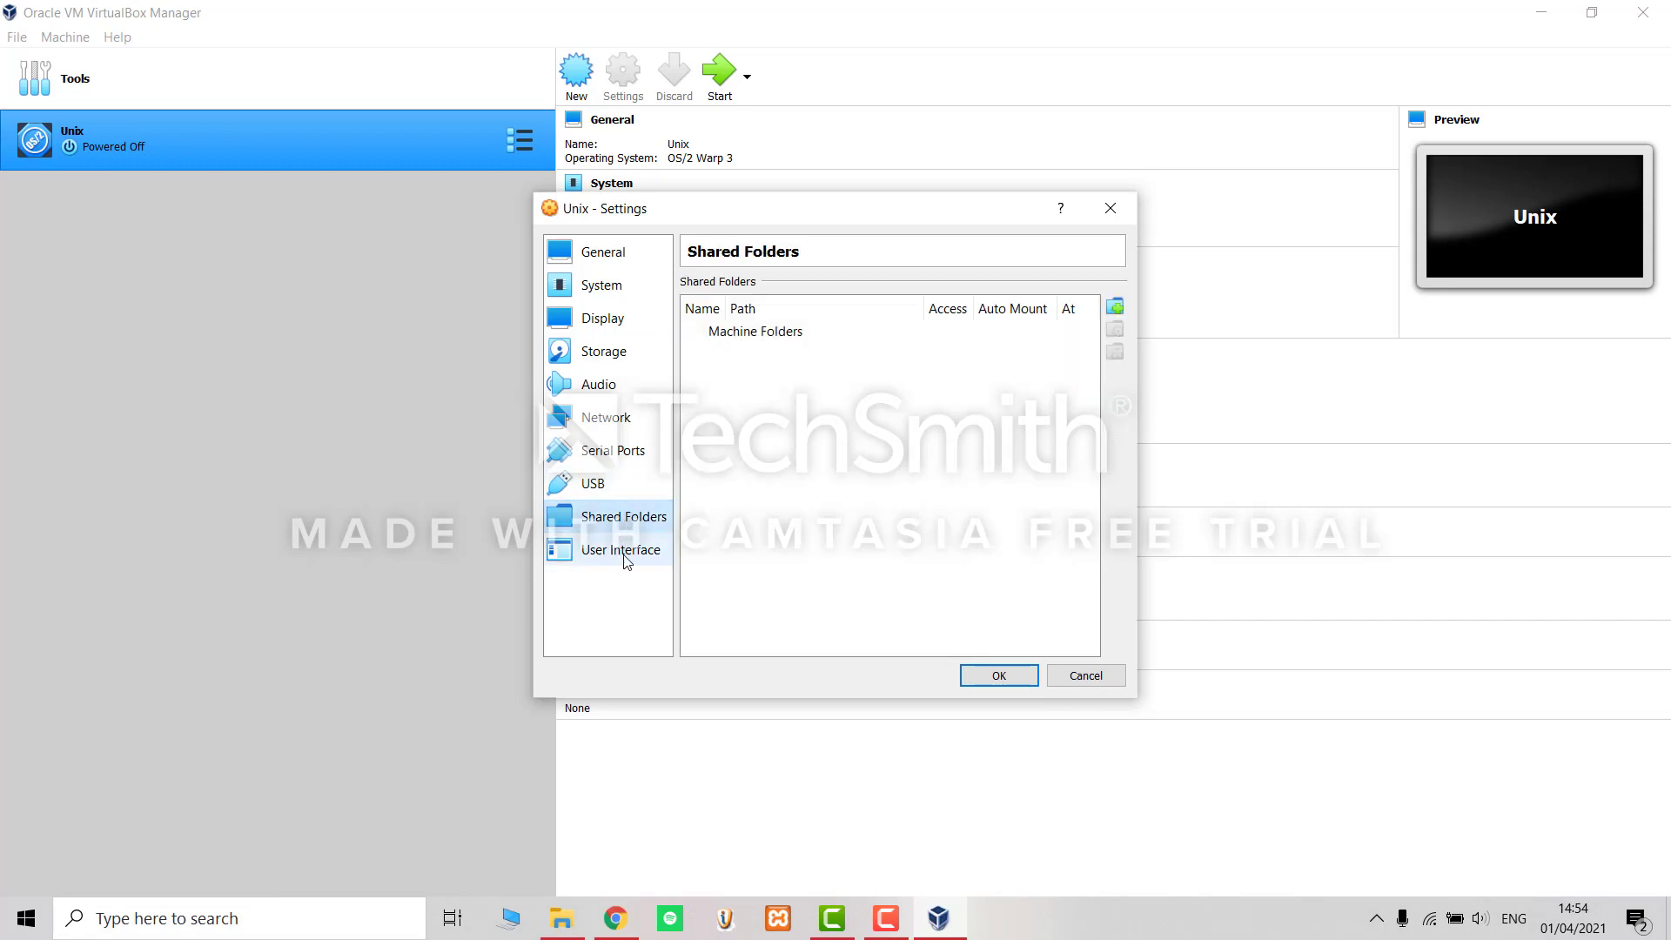
click(626, 557)
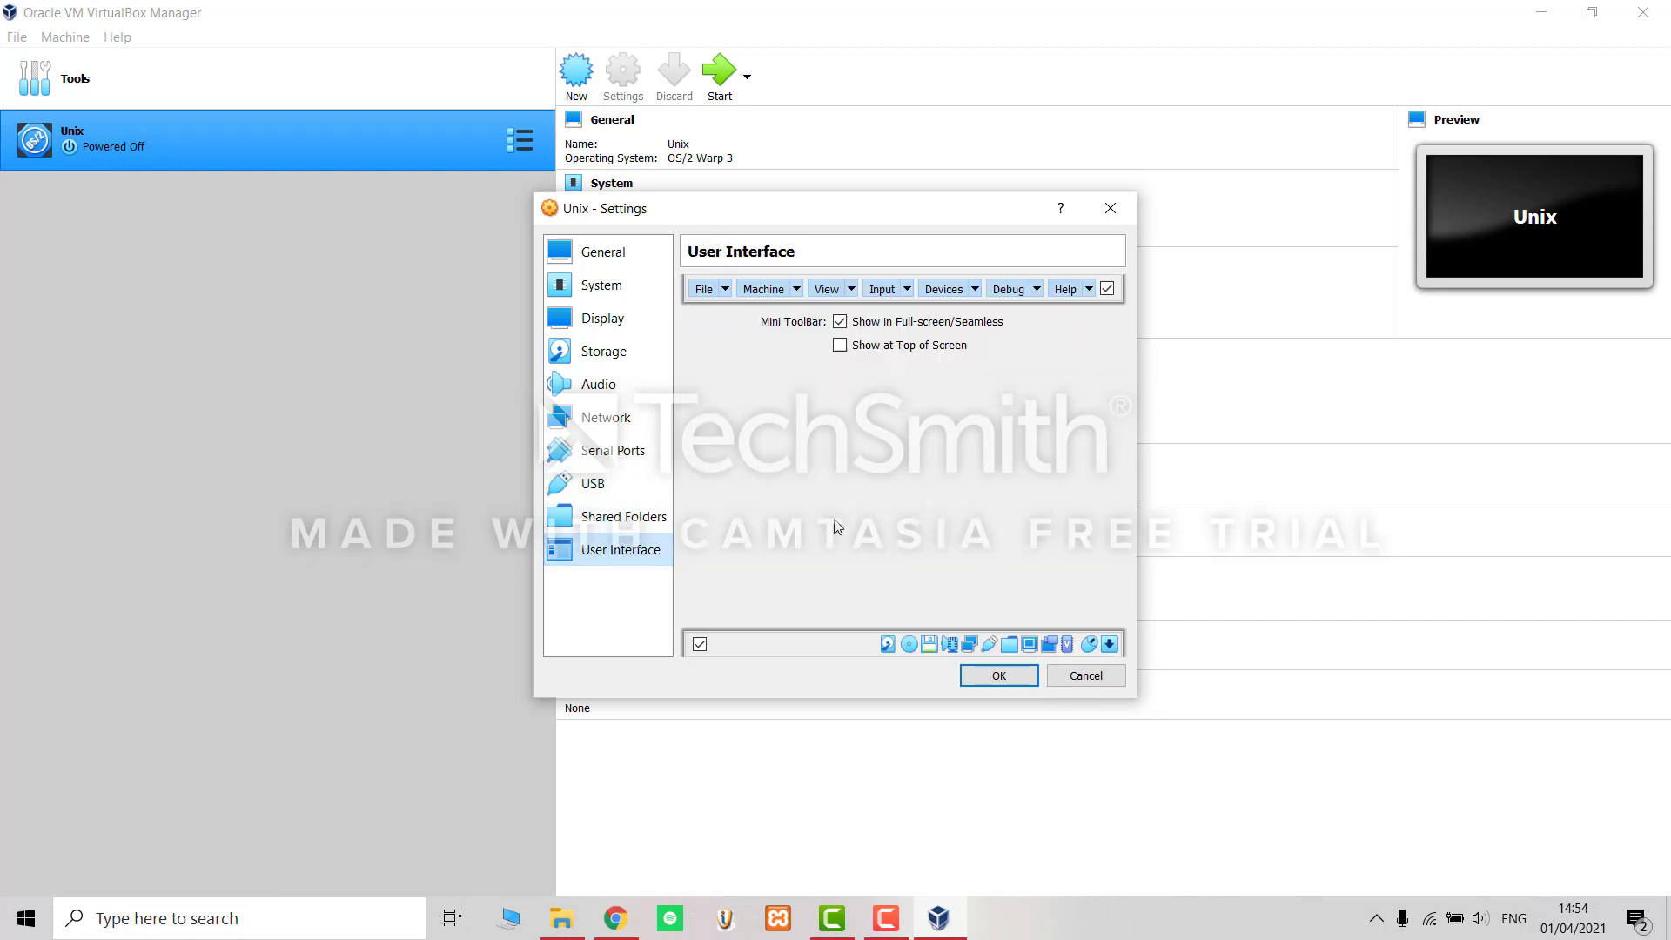
click(980, 676)
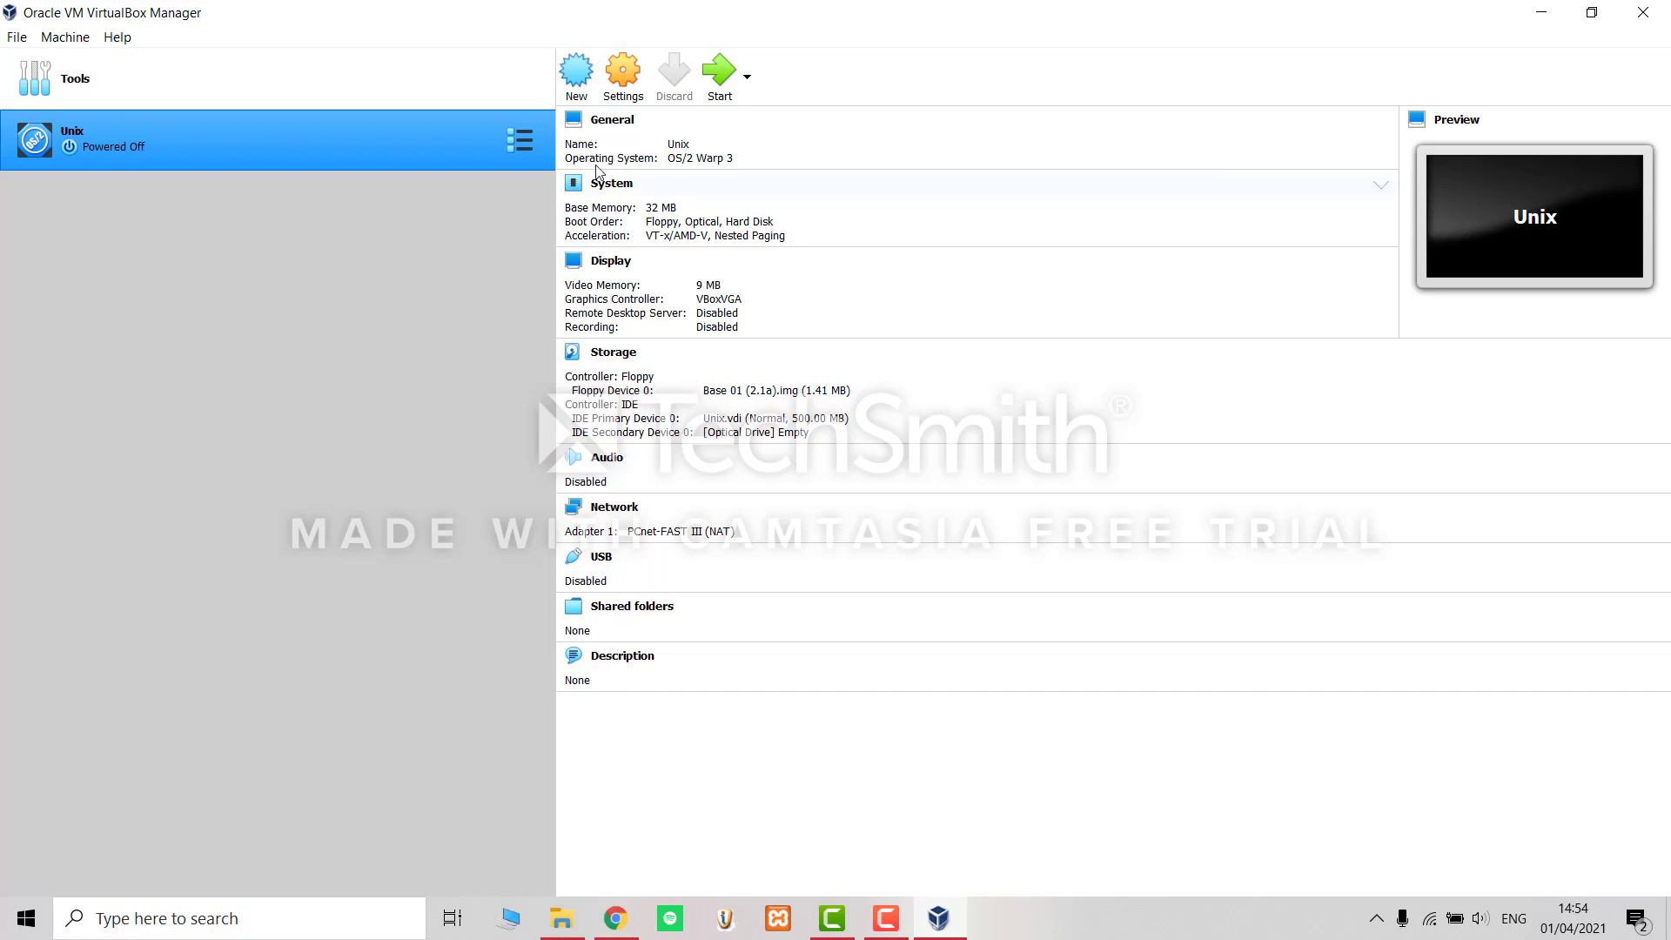
Start the Unix machine, skipping the start-up disk selection and dismissing the keyboard capture notice.
click(710, 87)
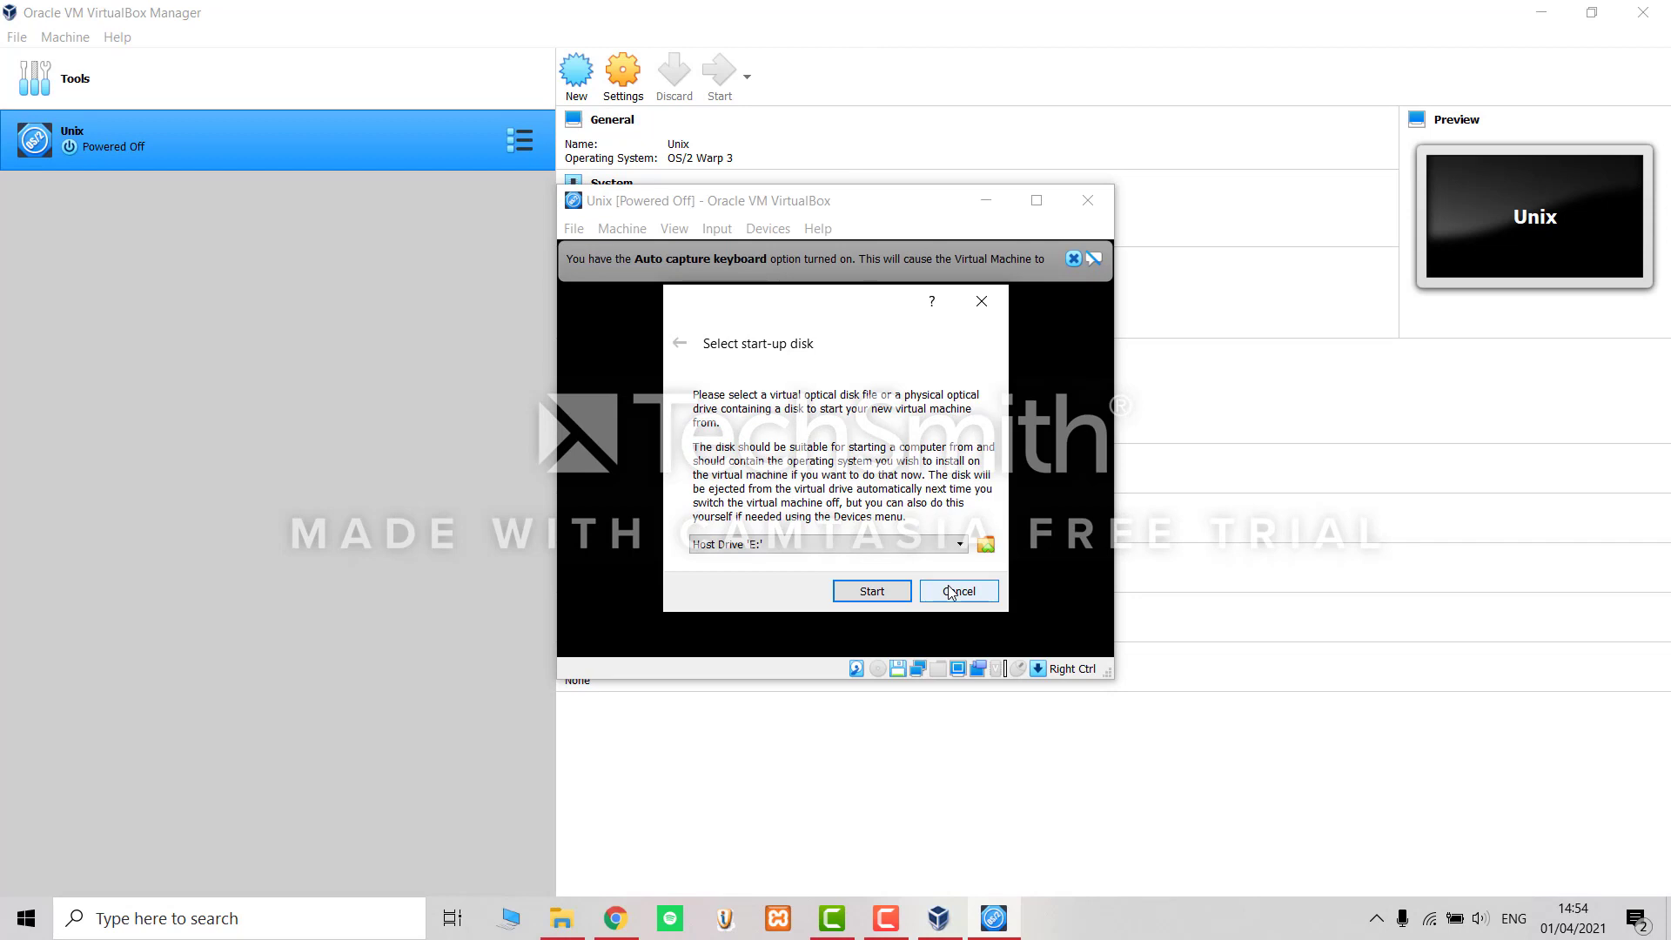
click(957, 591)
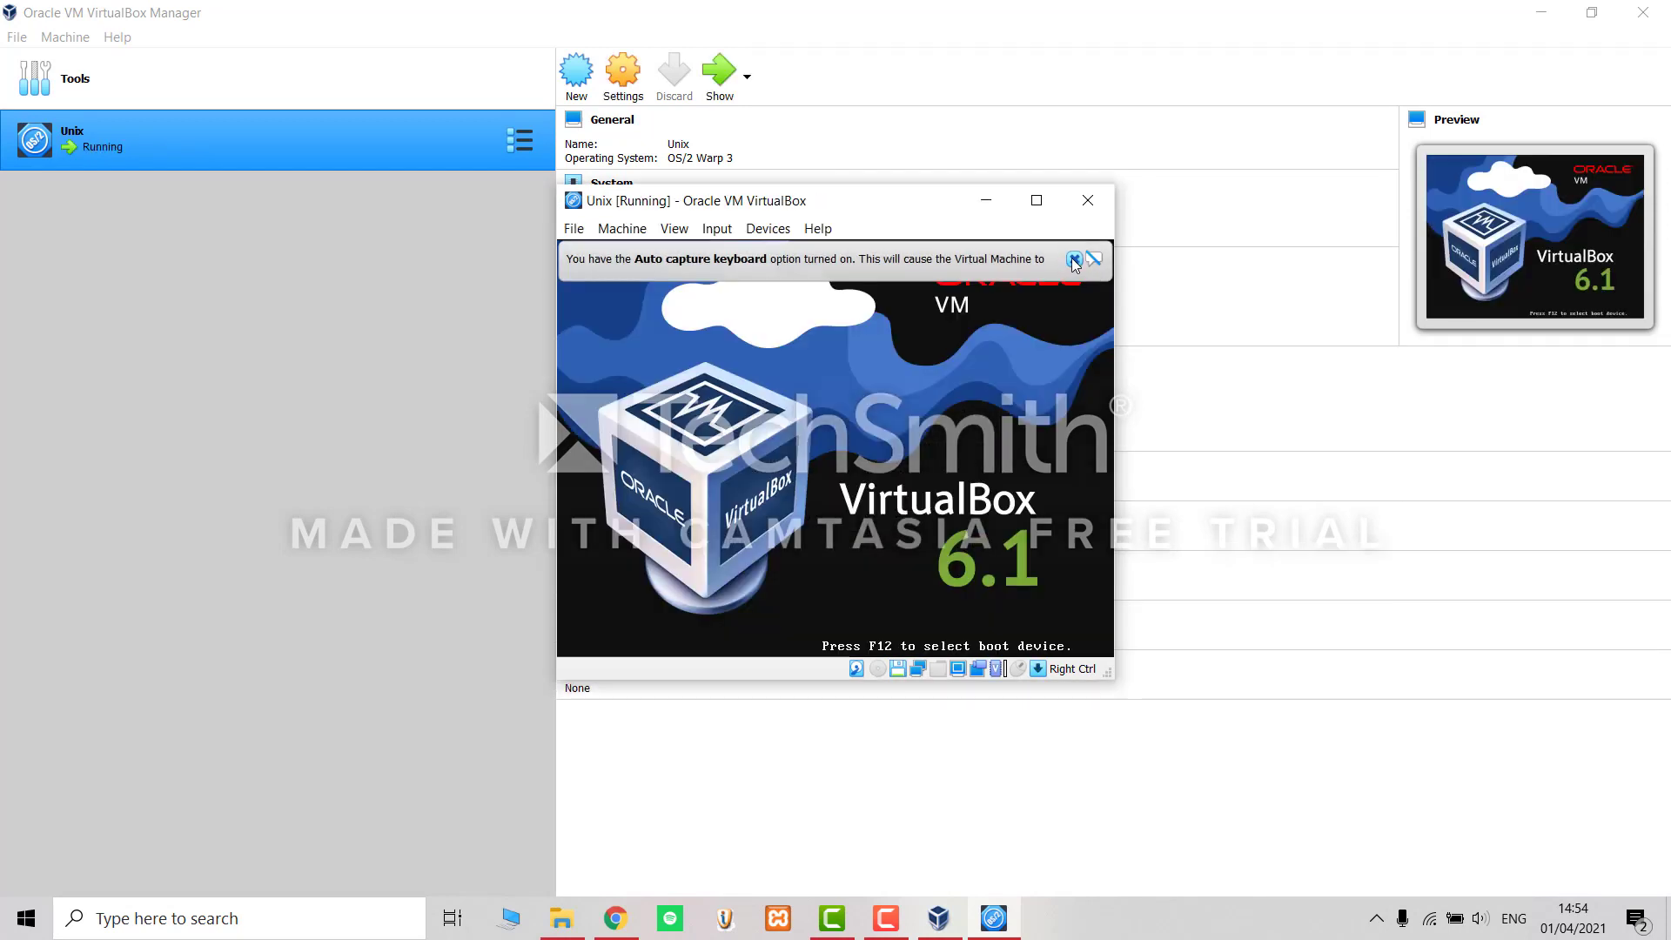
click(1073, 259)
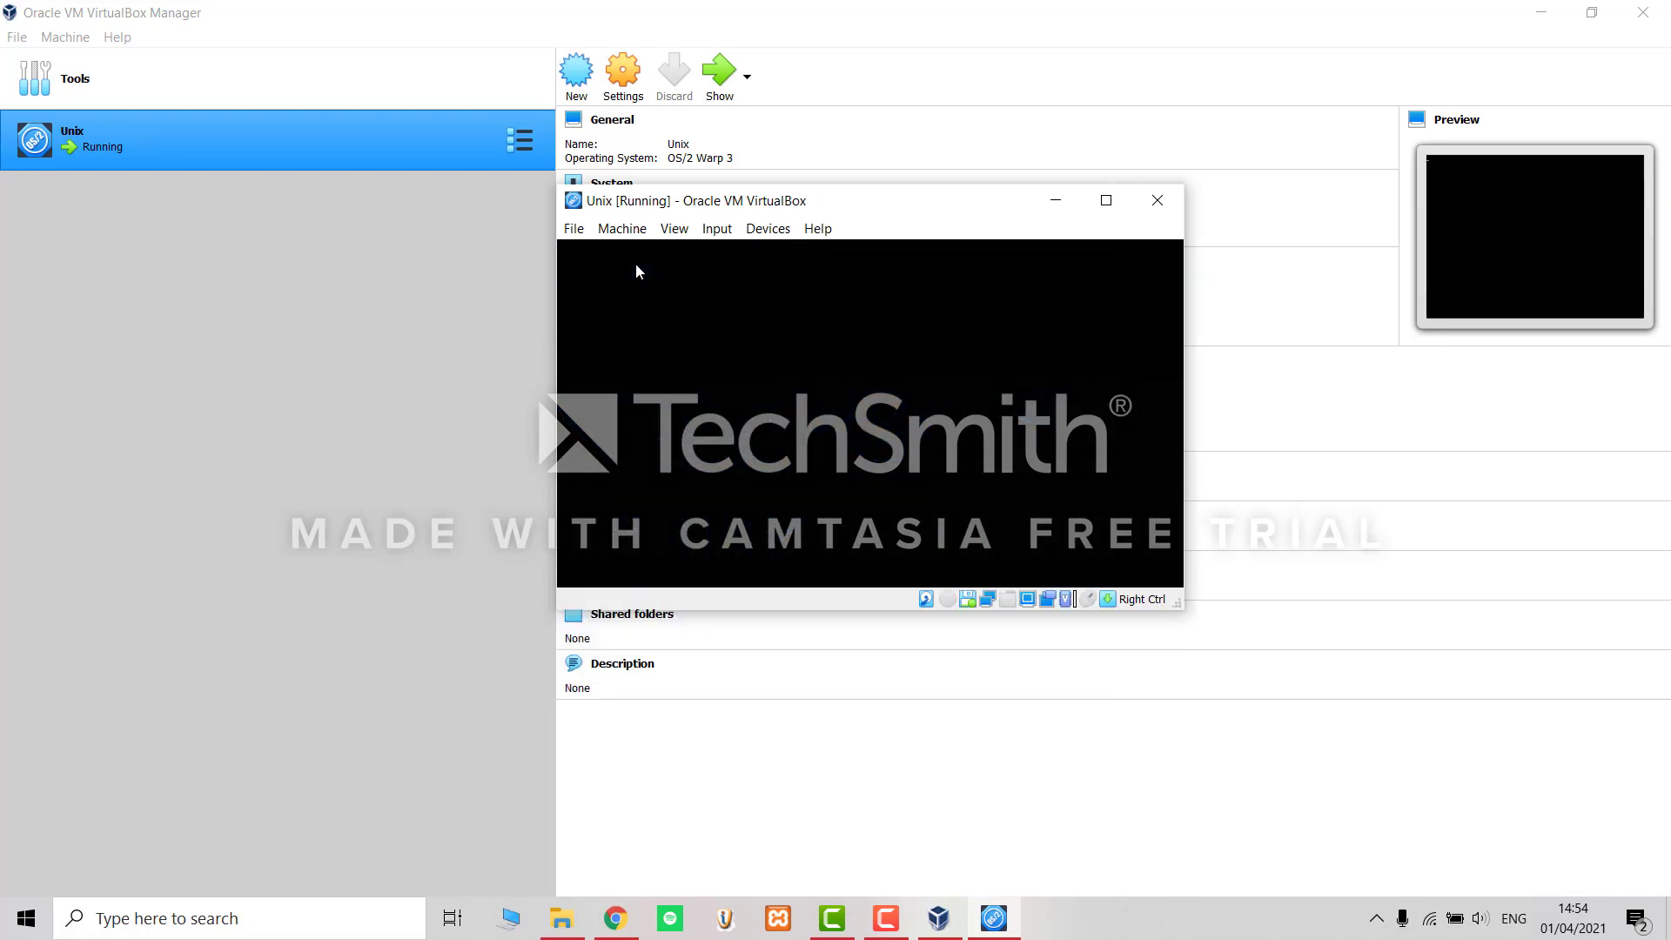
Switch the running Unix machine's display to scaled mode and enlarge its window.
click(668, 235)
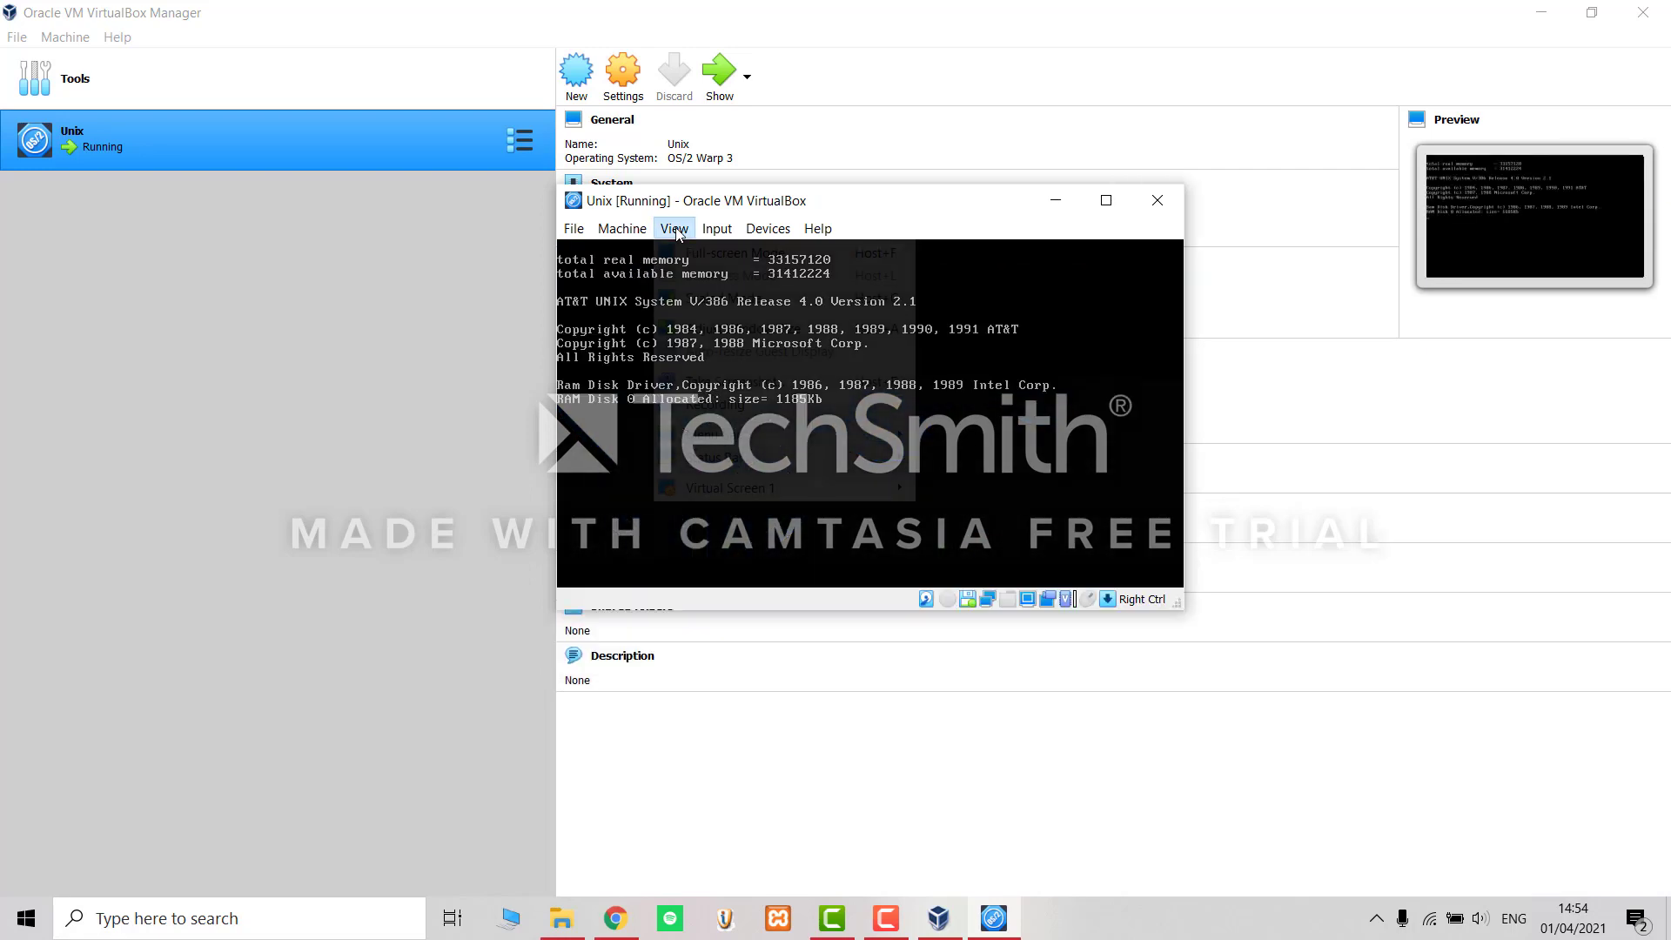
click(714, 298)
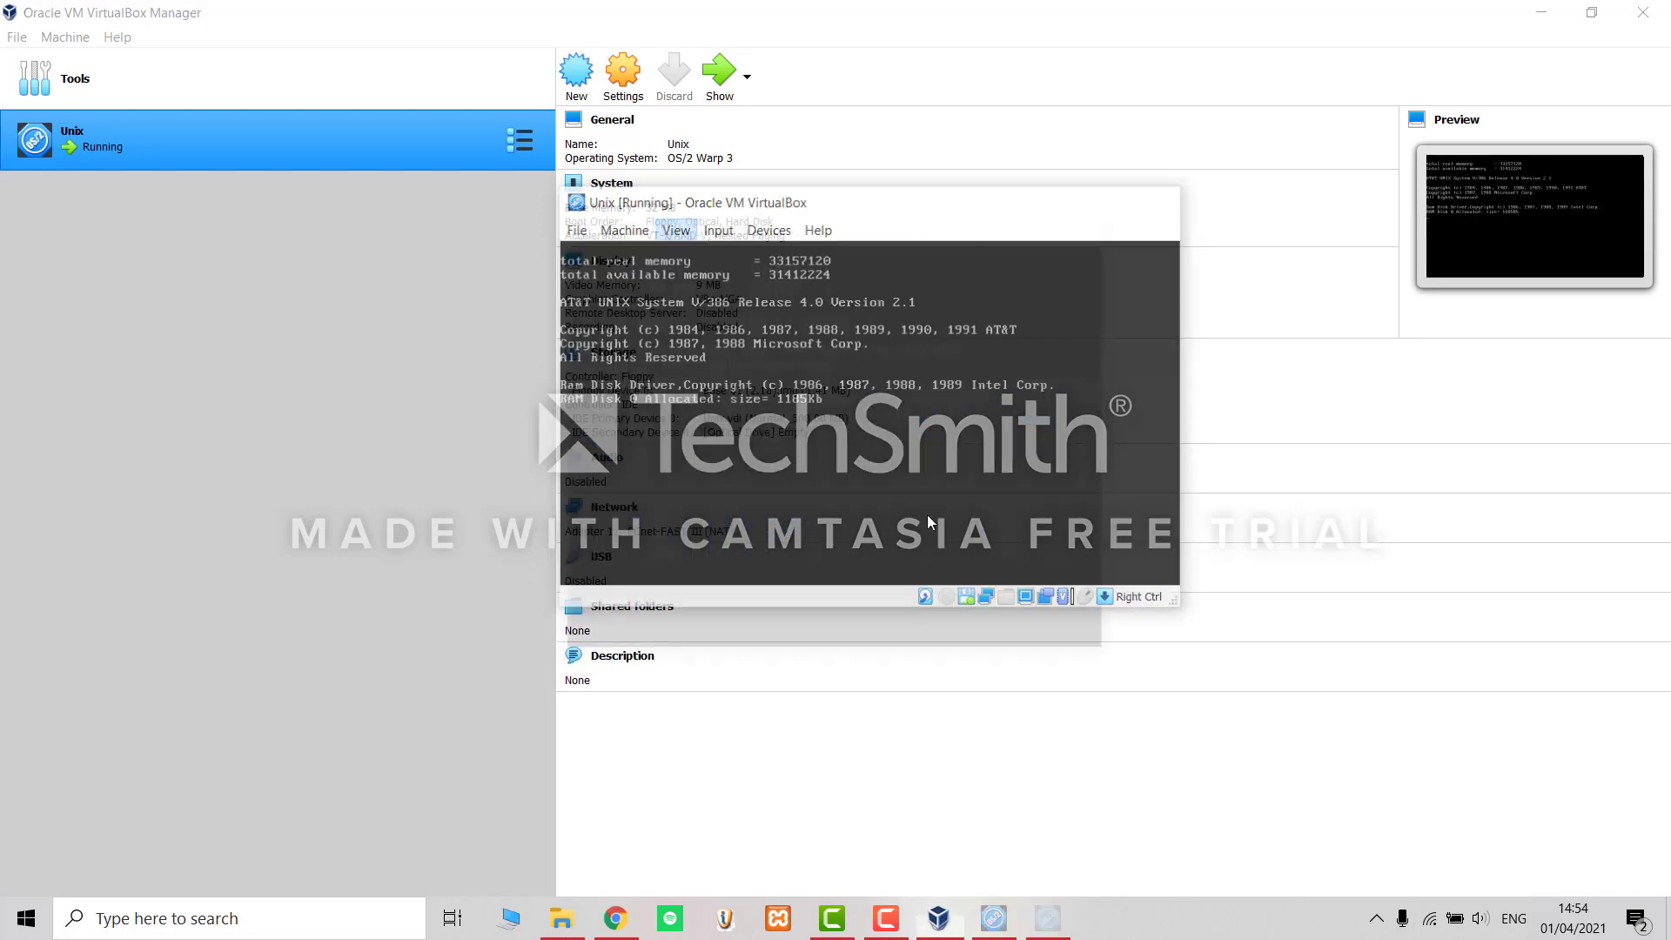
drag(1115, 657, 1411, 799)
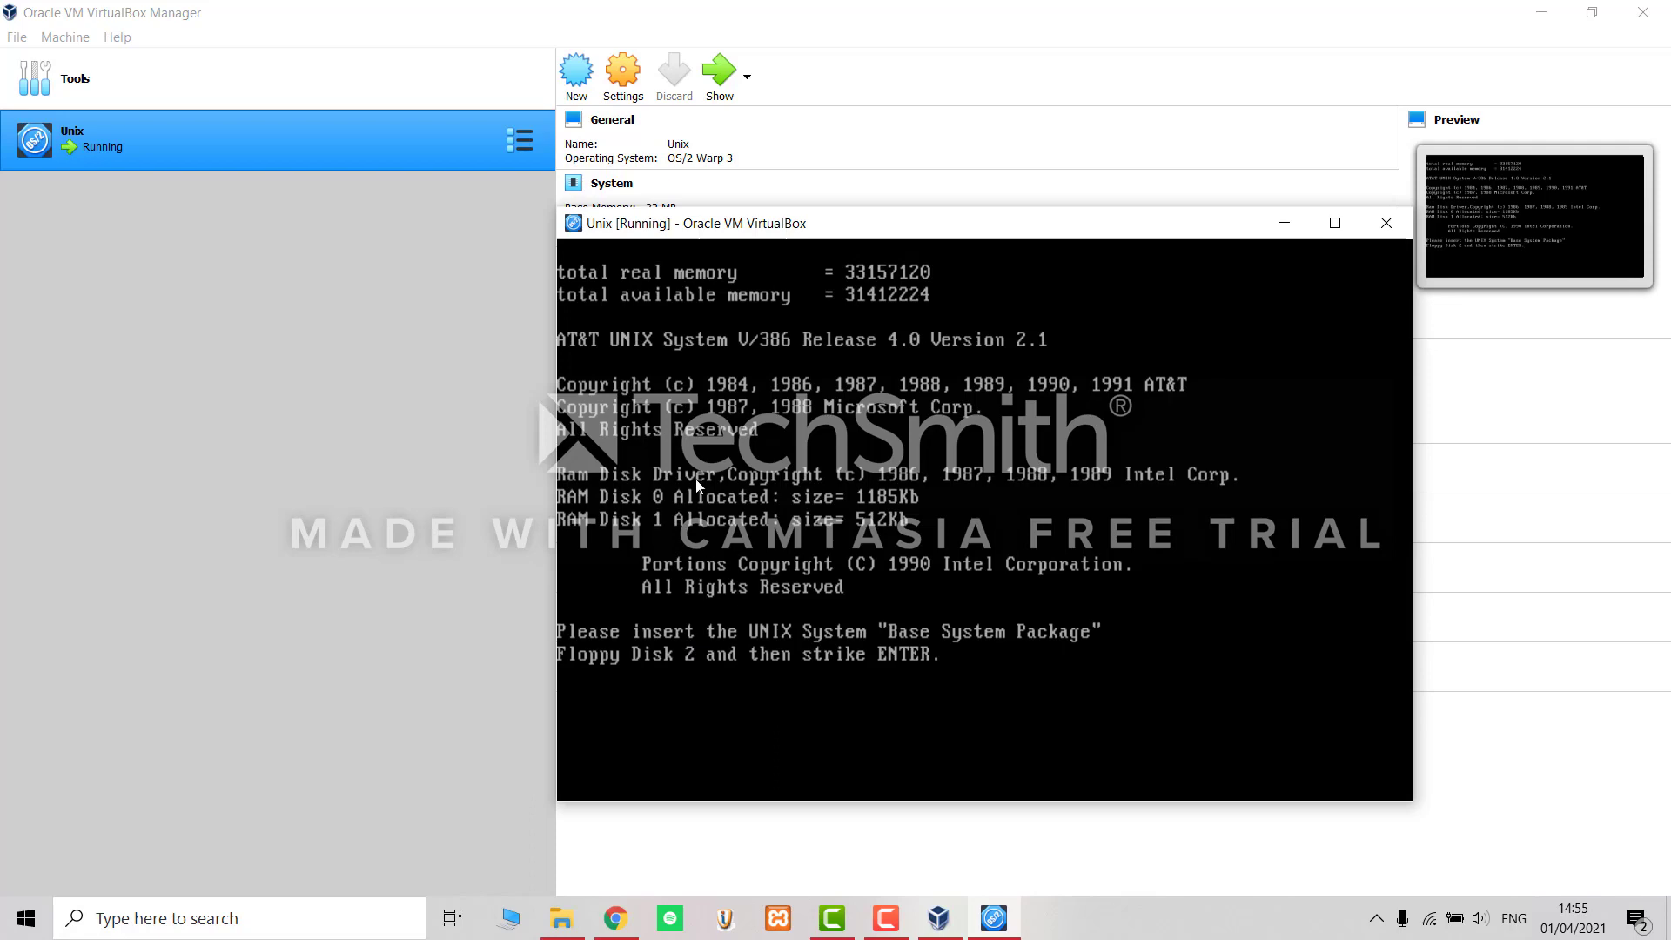
Replace the floppy image in the running Unix machine's drive with Base 02 and save the settings.
click(629, 91)
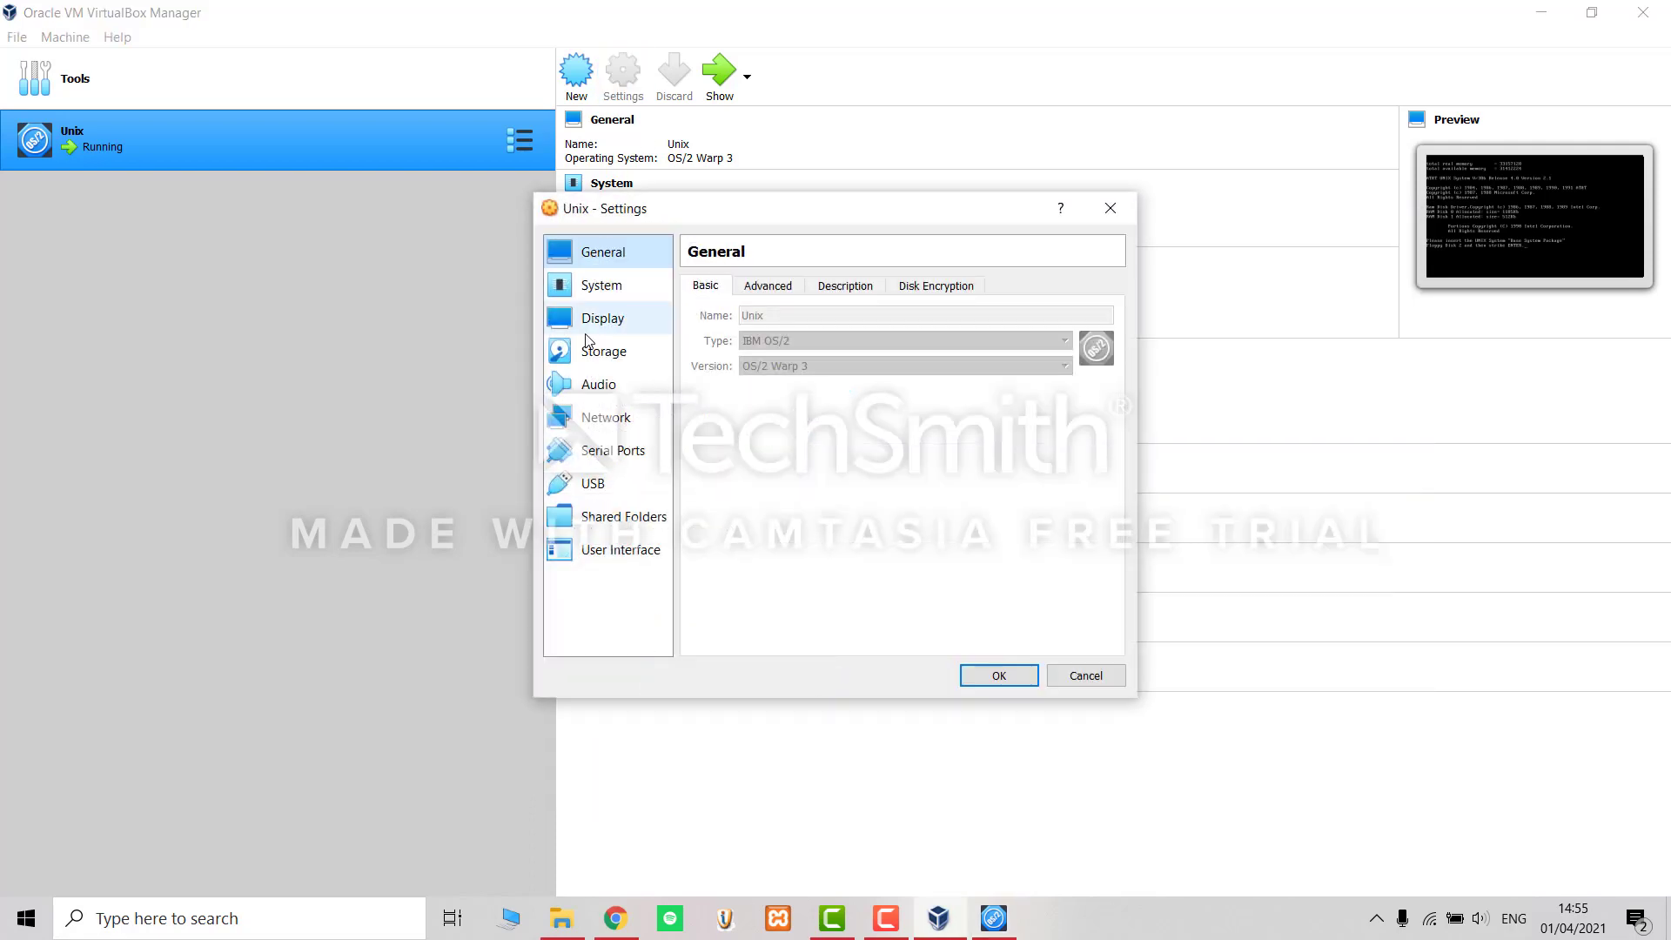
click(597, 364)
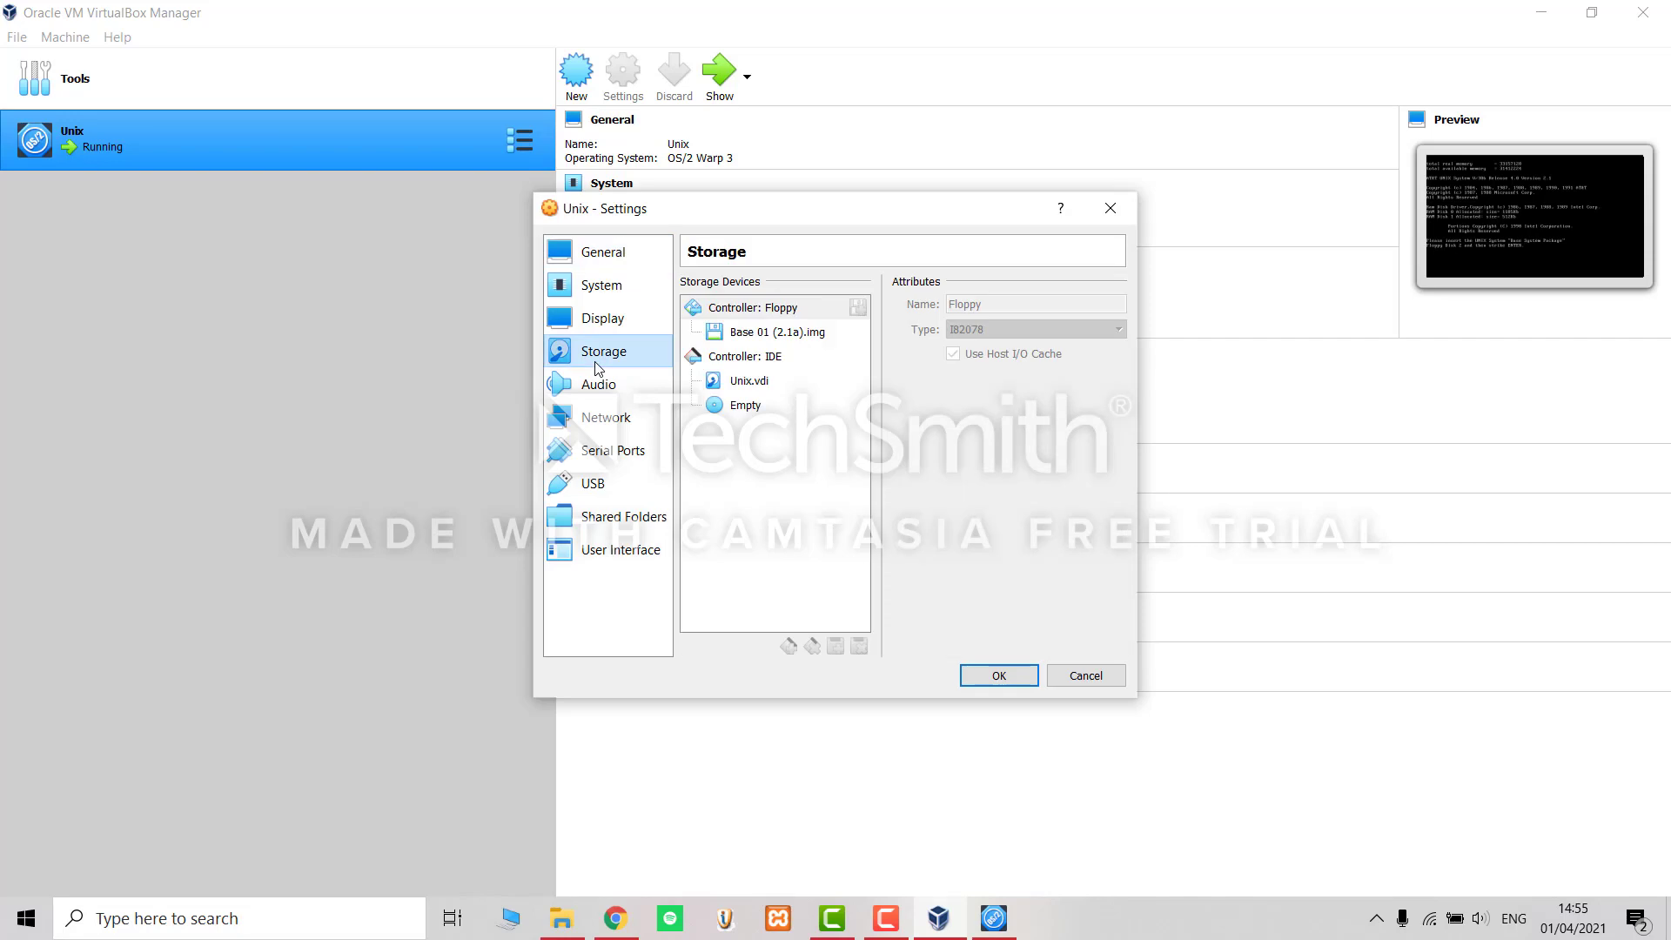
click(734, 335)
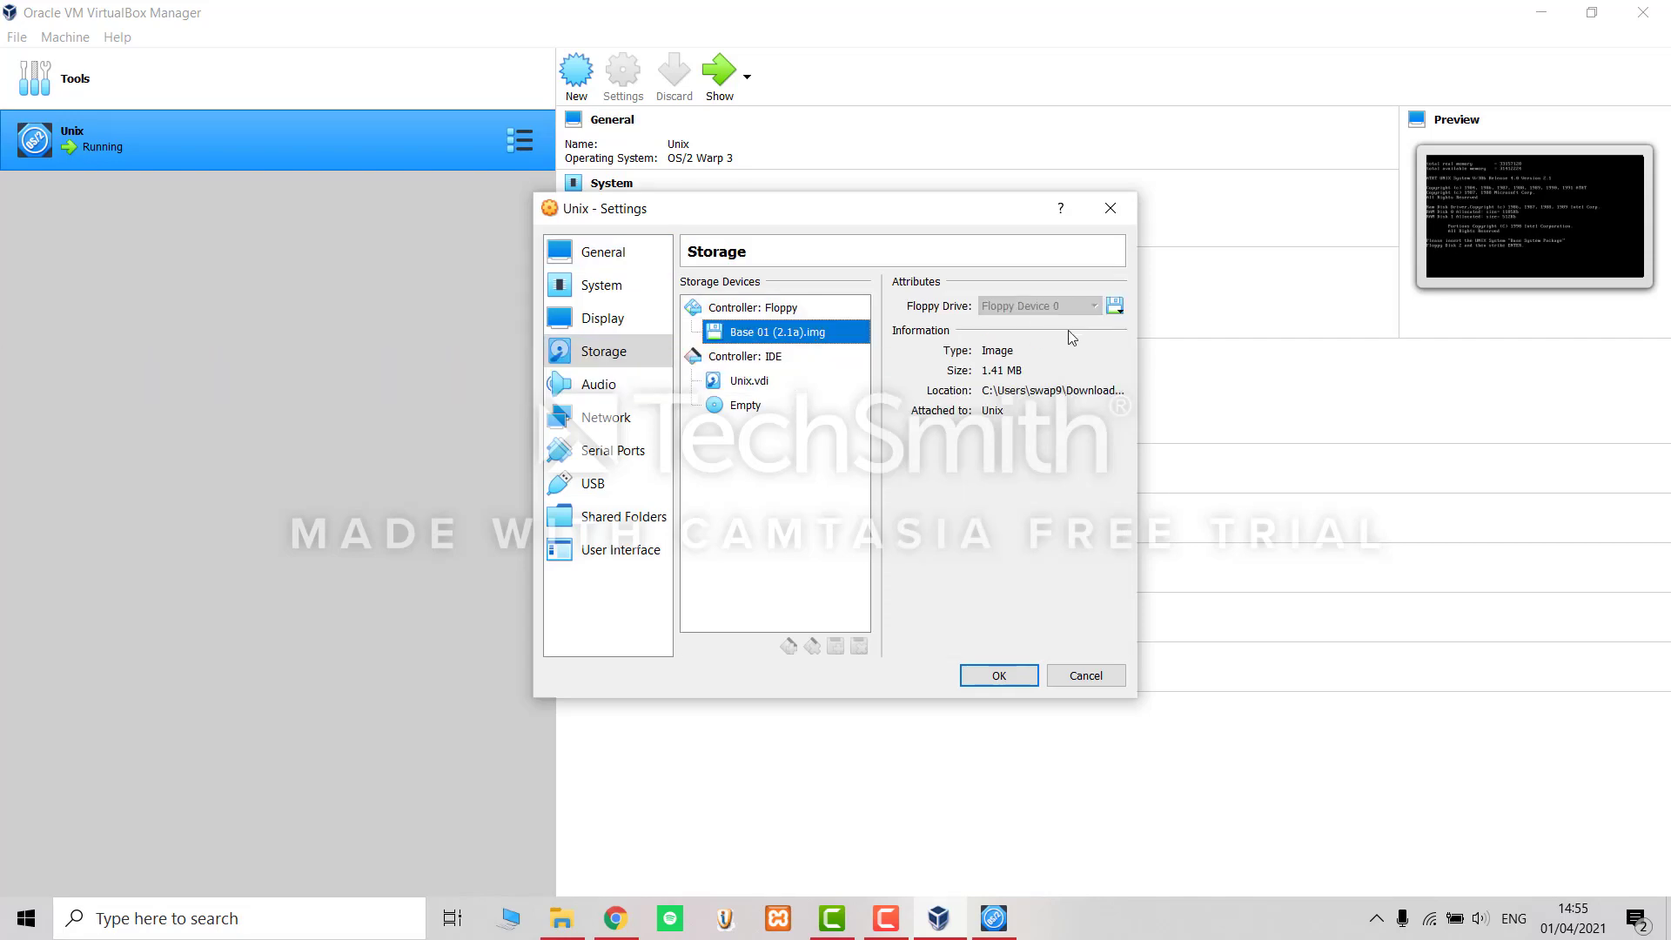
click(1115, 310)
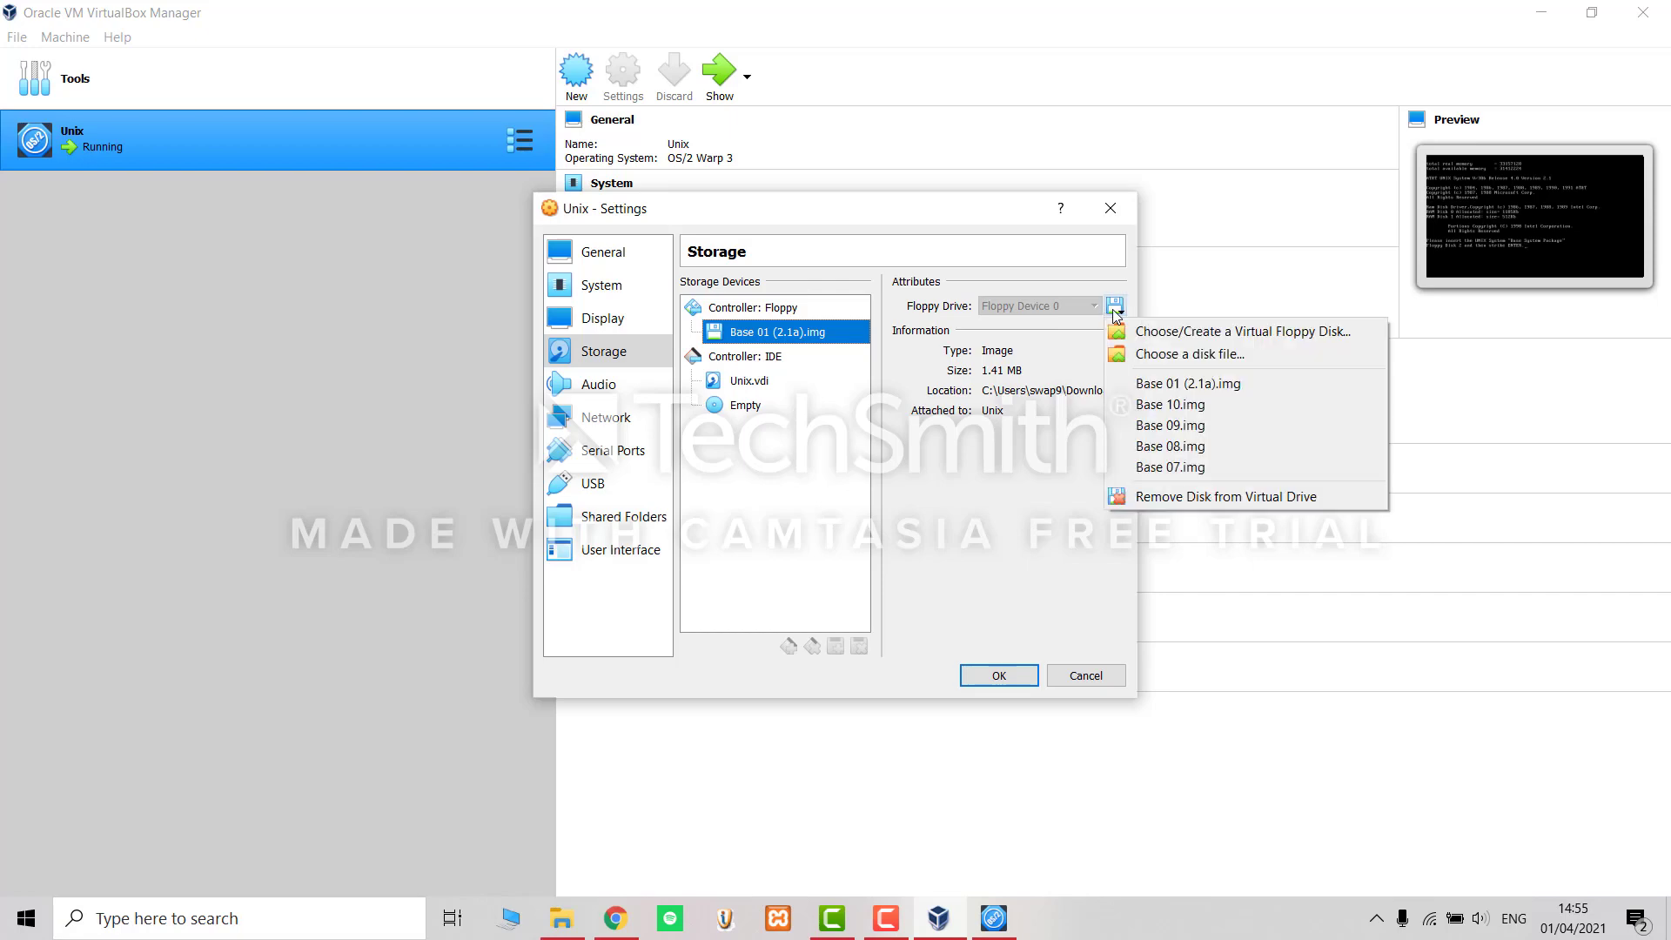
click(1153, 355)
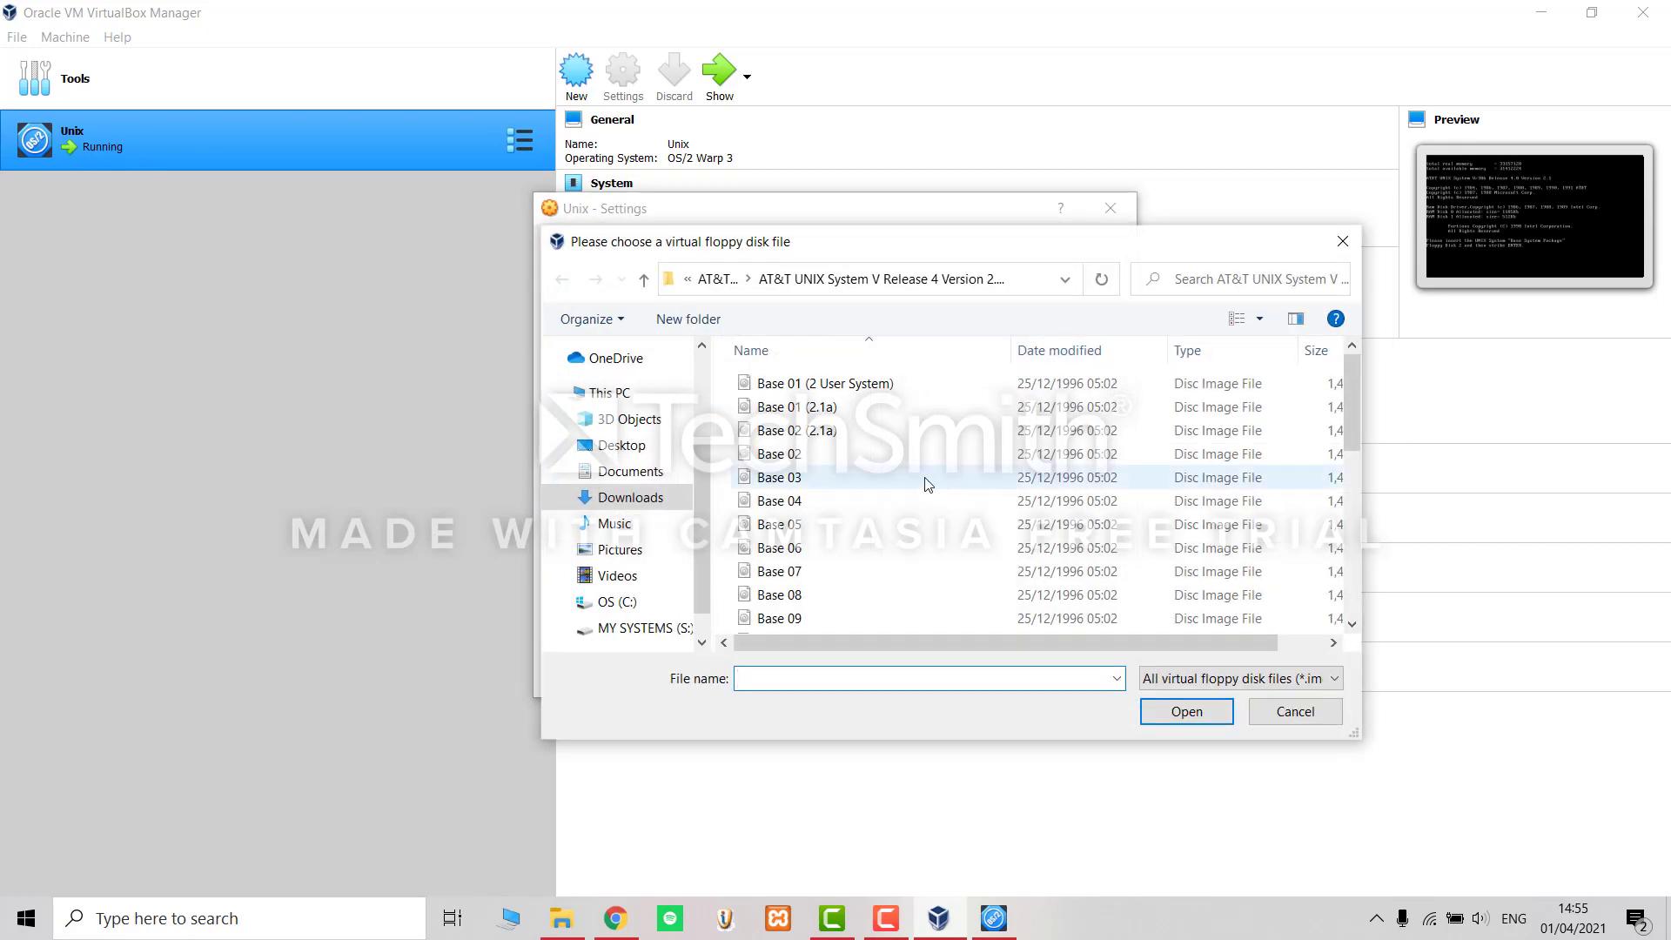
click(881, 453)
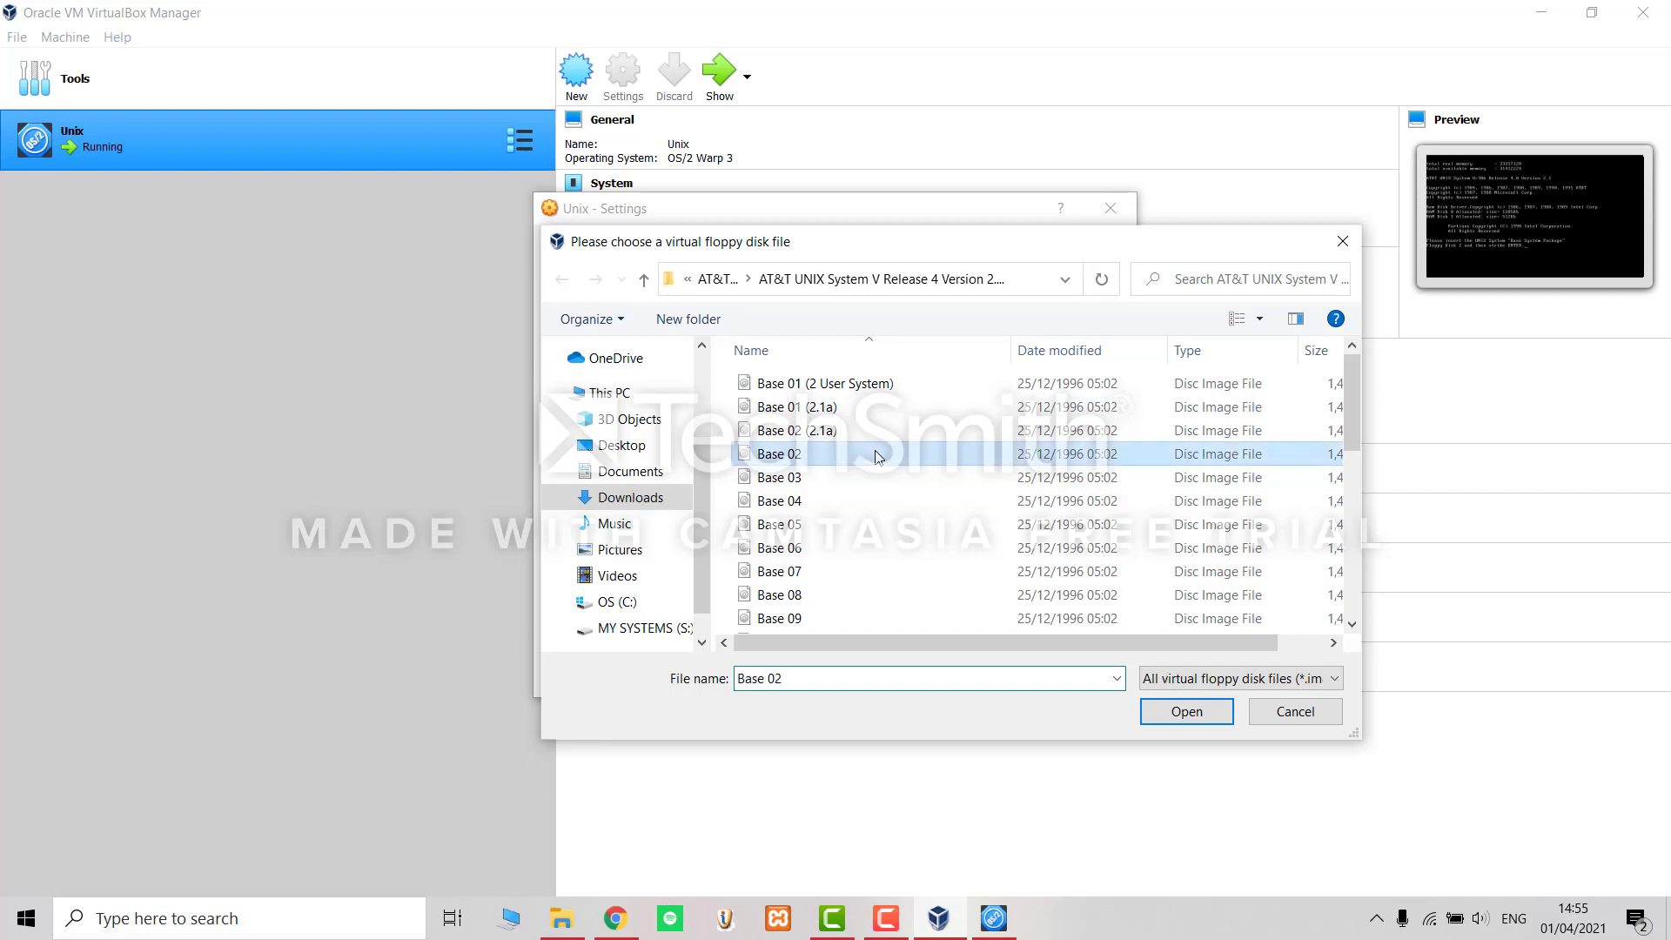
click(1188, 714)
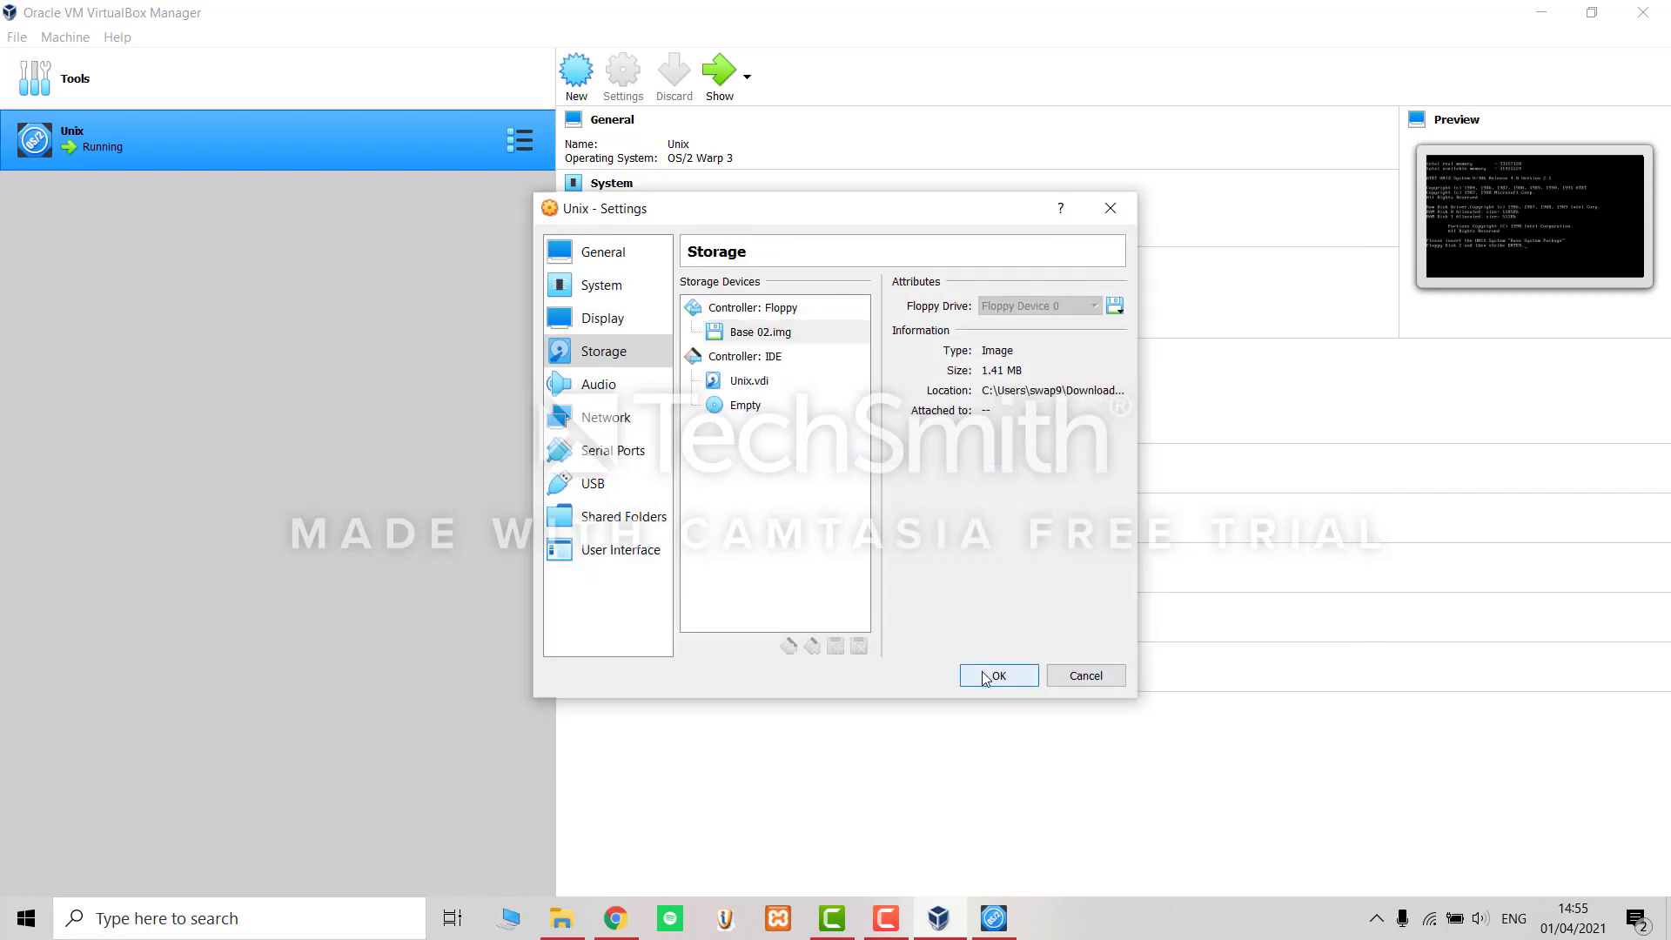
click(984, 677)
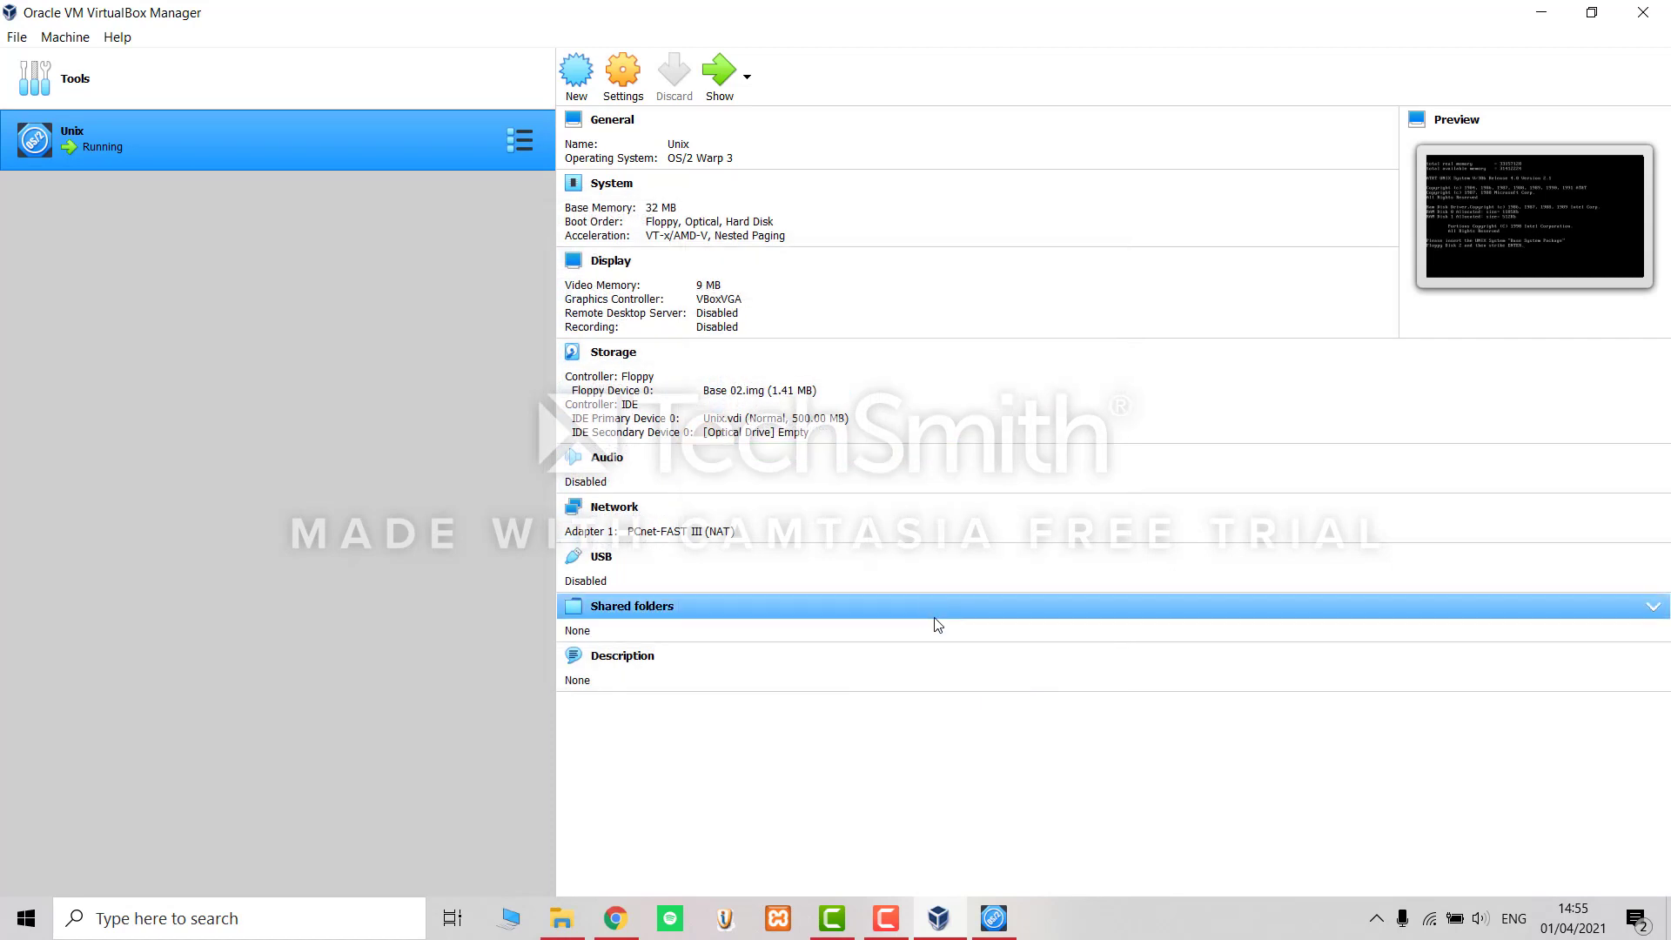
Return to the running machine, continue with floppy disk 2 and agree to a new UNIX System installation on the hard disk.
click(719, 83)
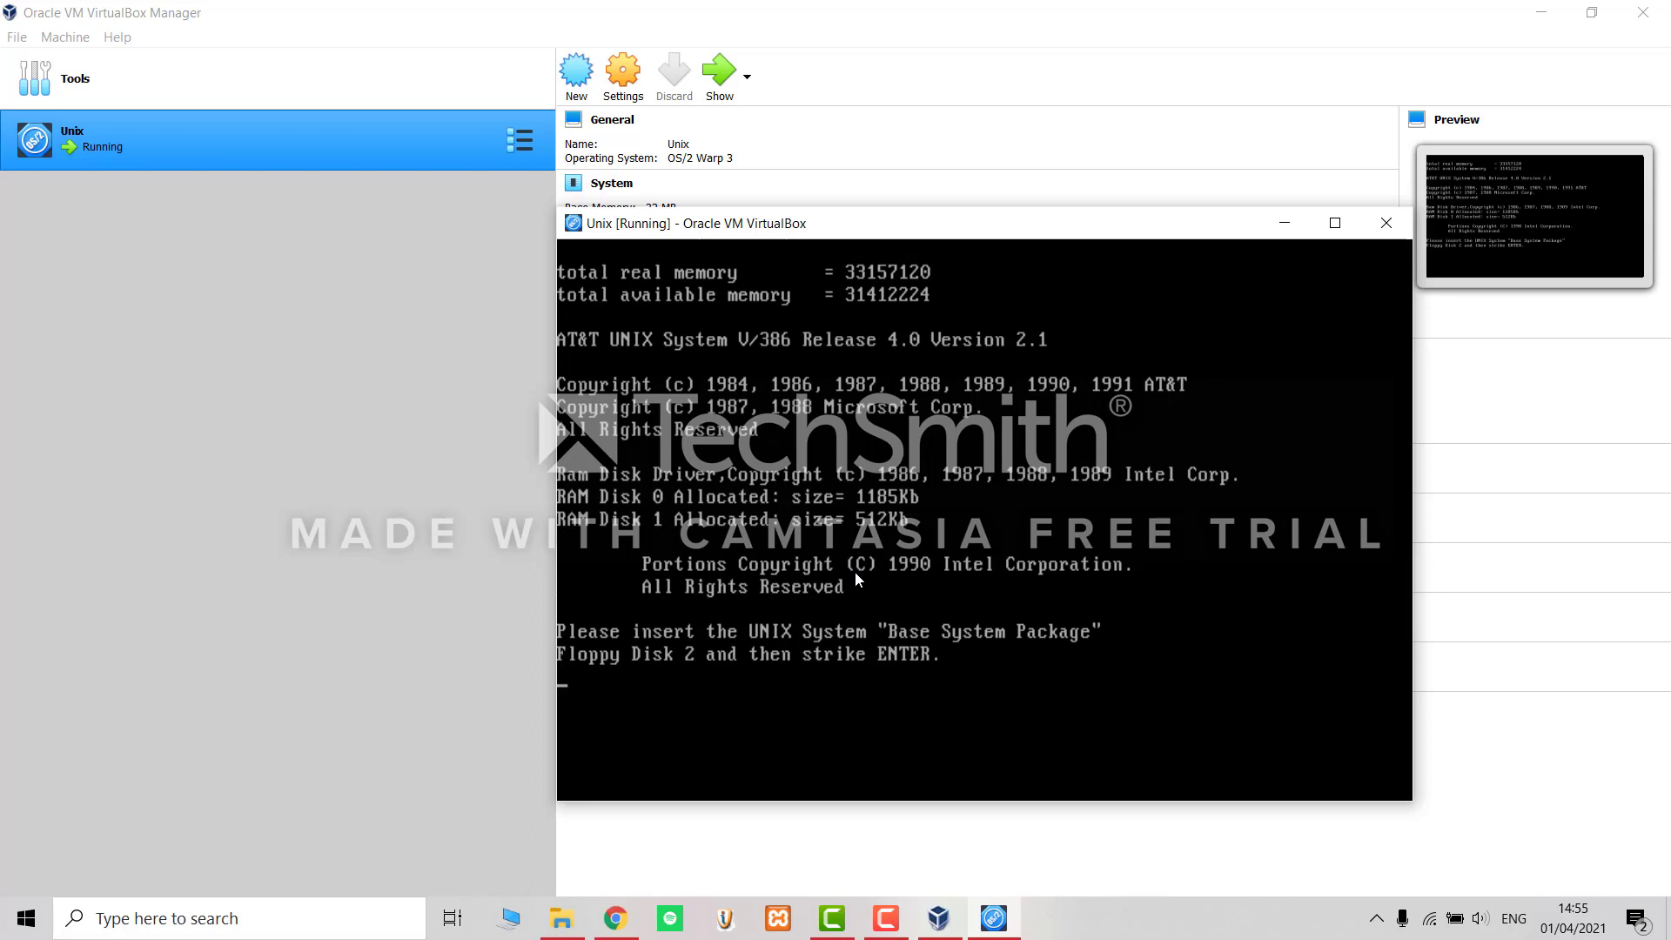
key(Return)
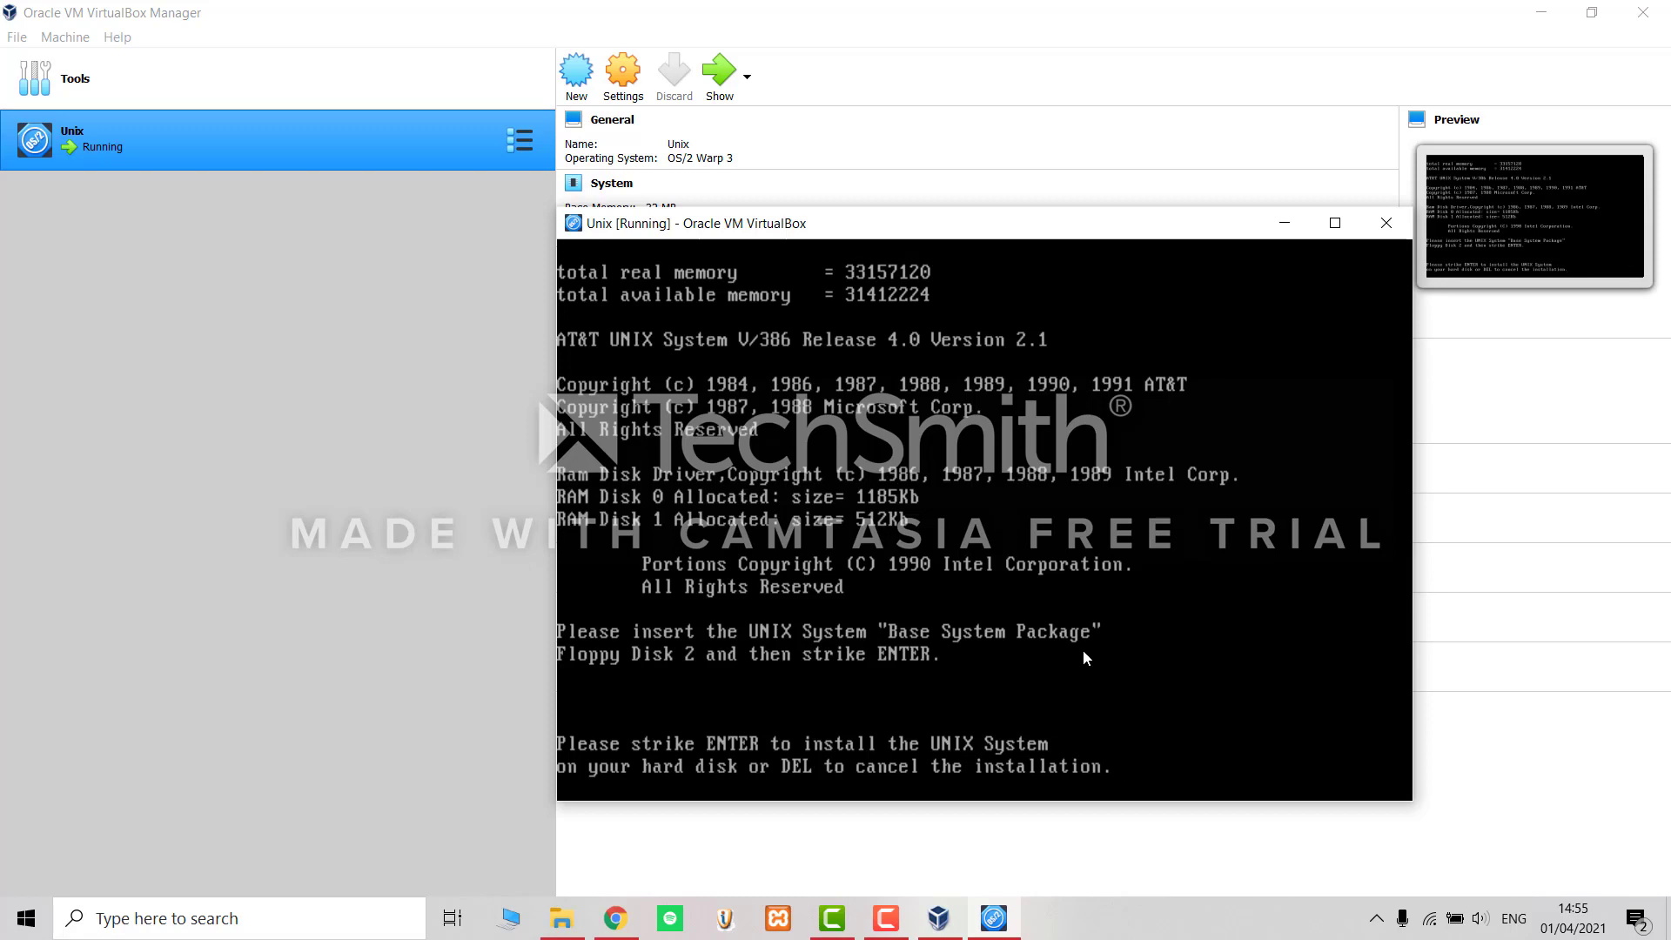
key(Return)
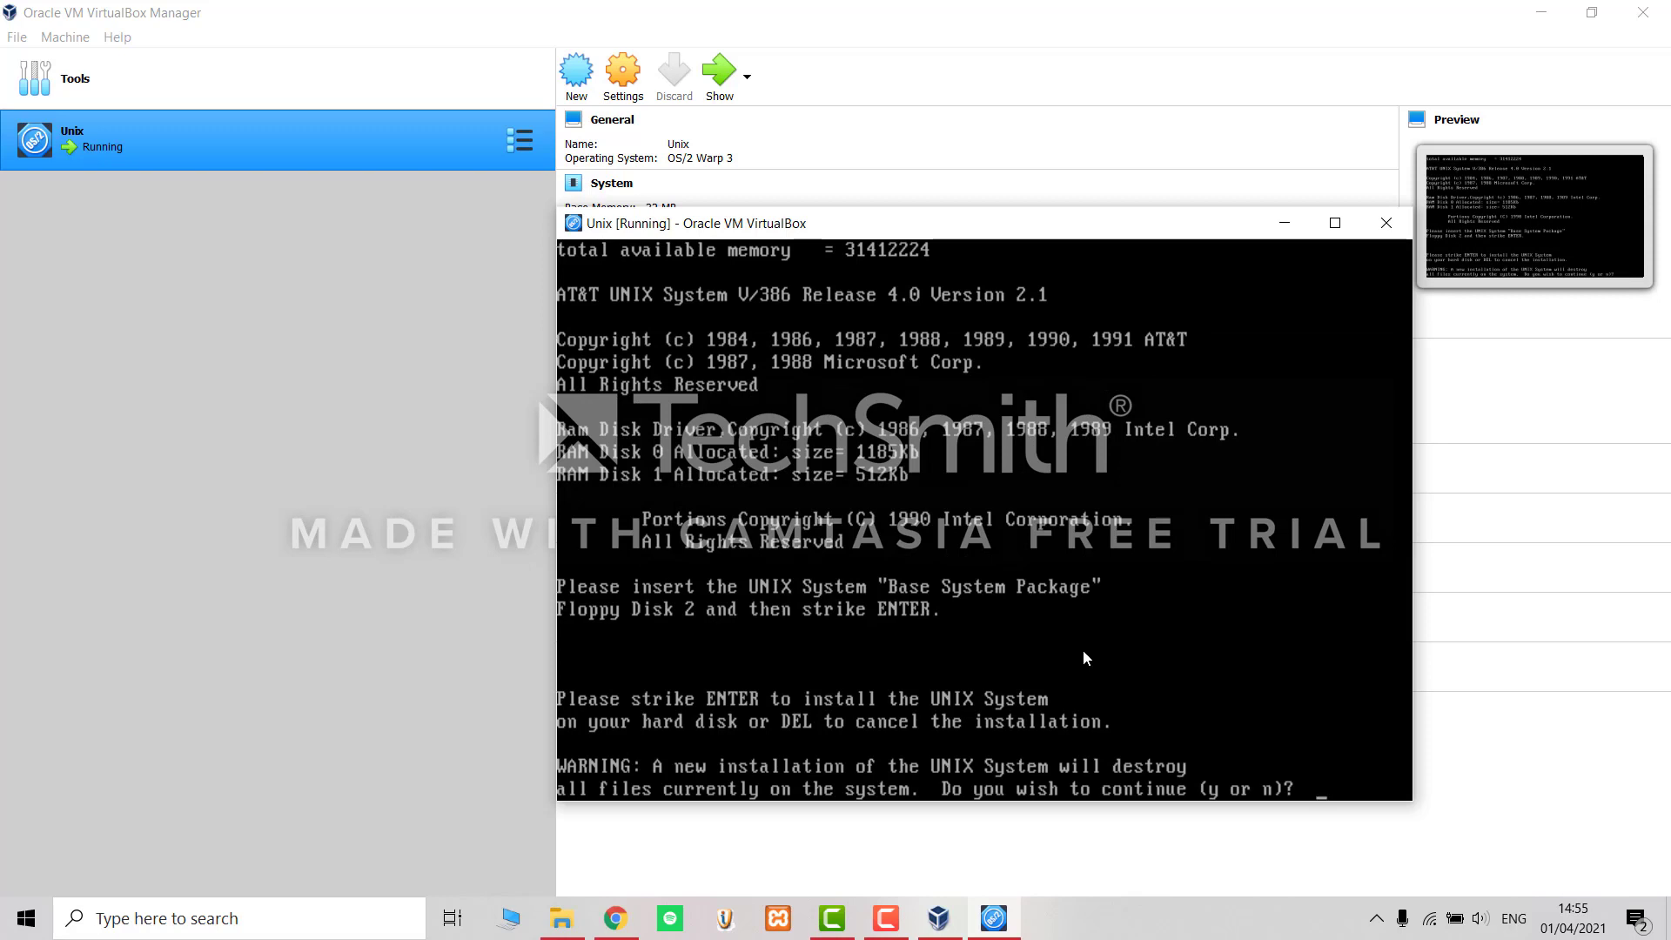
text(y)
key(Return)
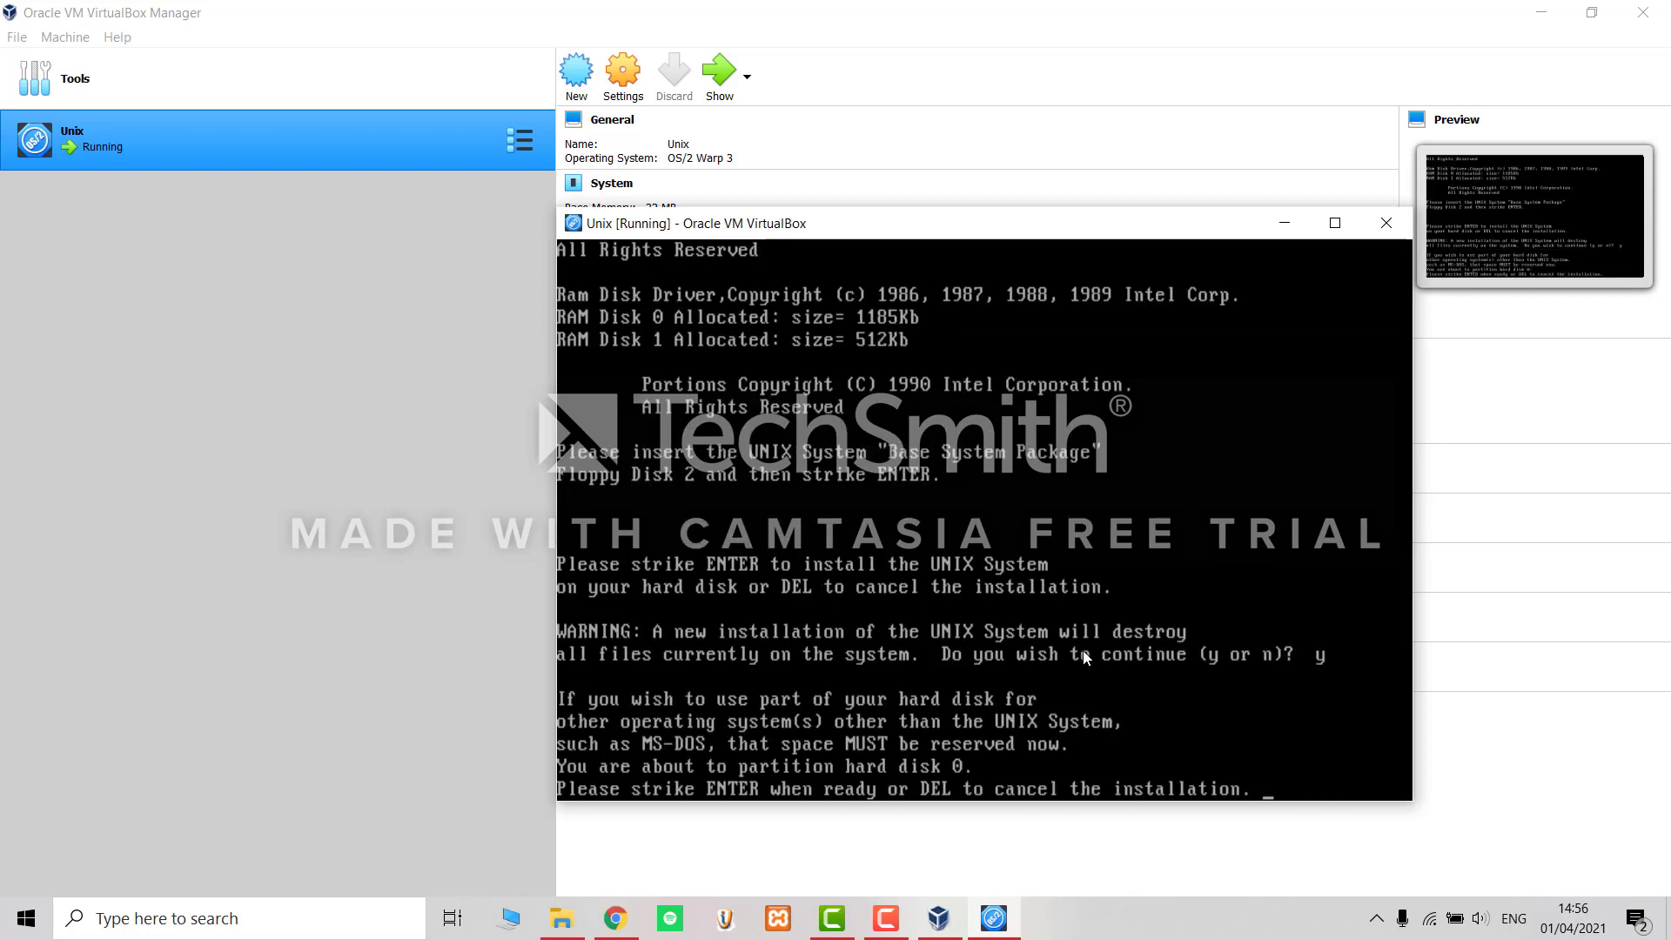
Partition hard disk 0 with the recommended 100% UNIX System partition.
key(Return)
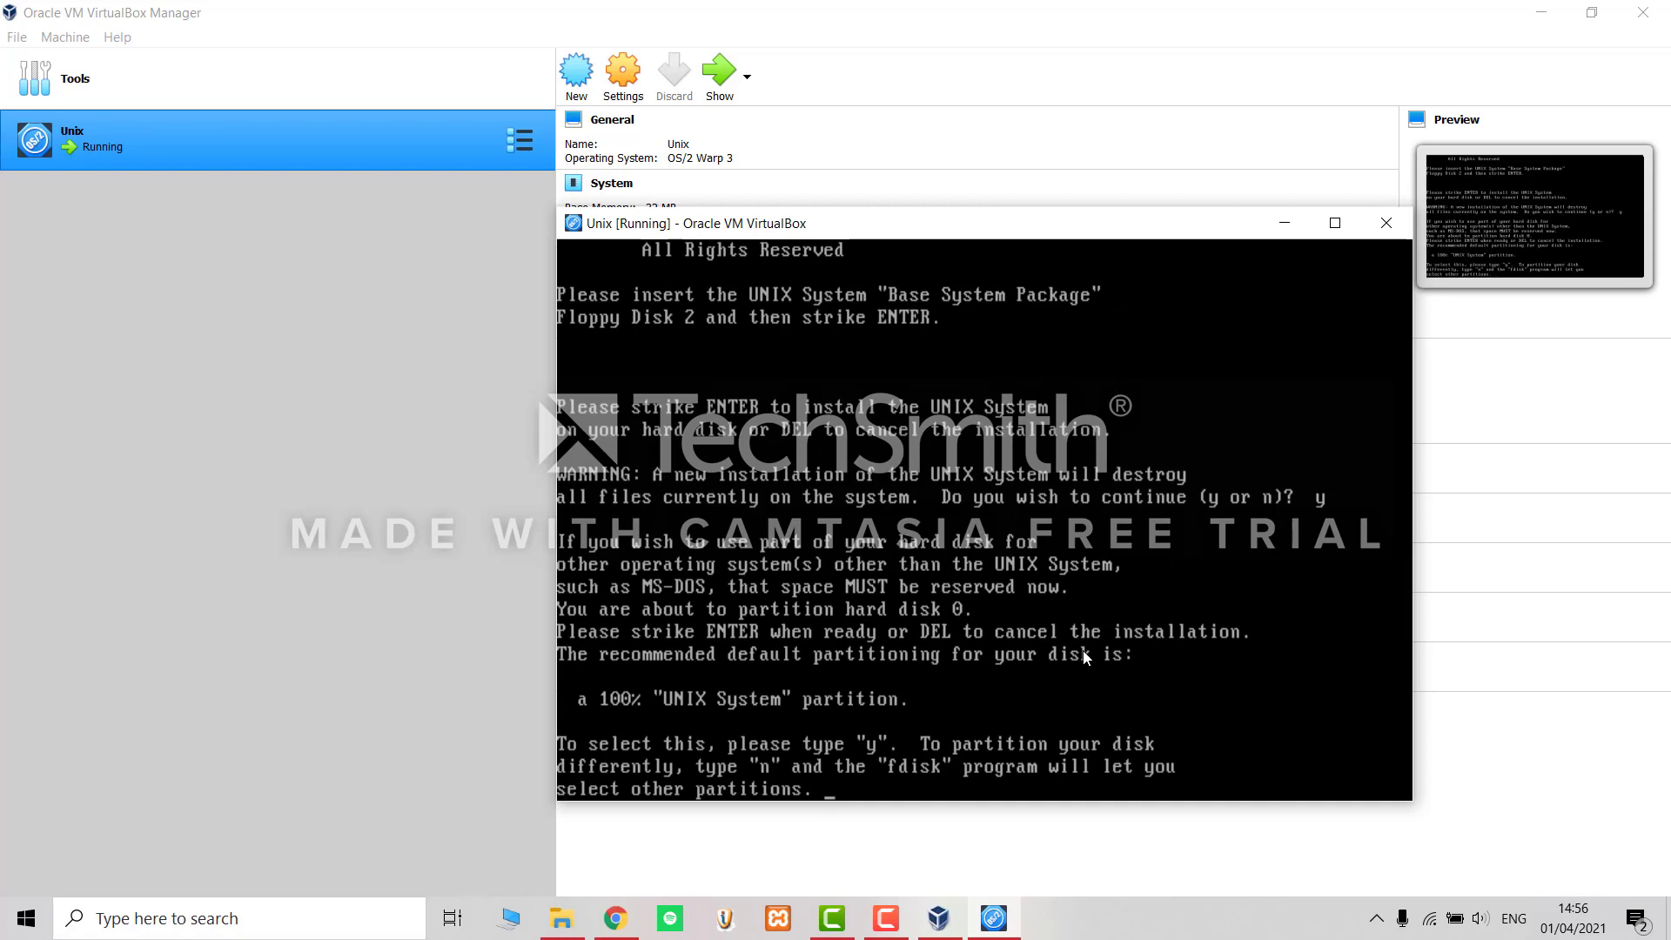
text(y)
key(Return)
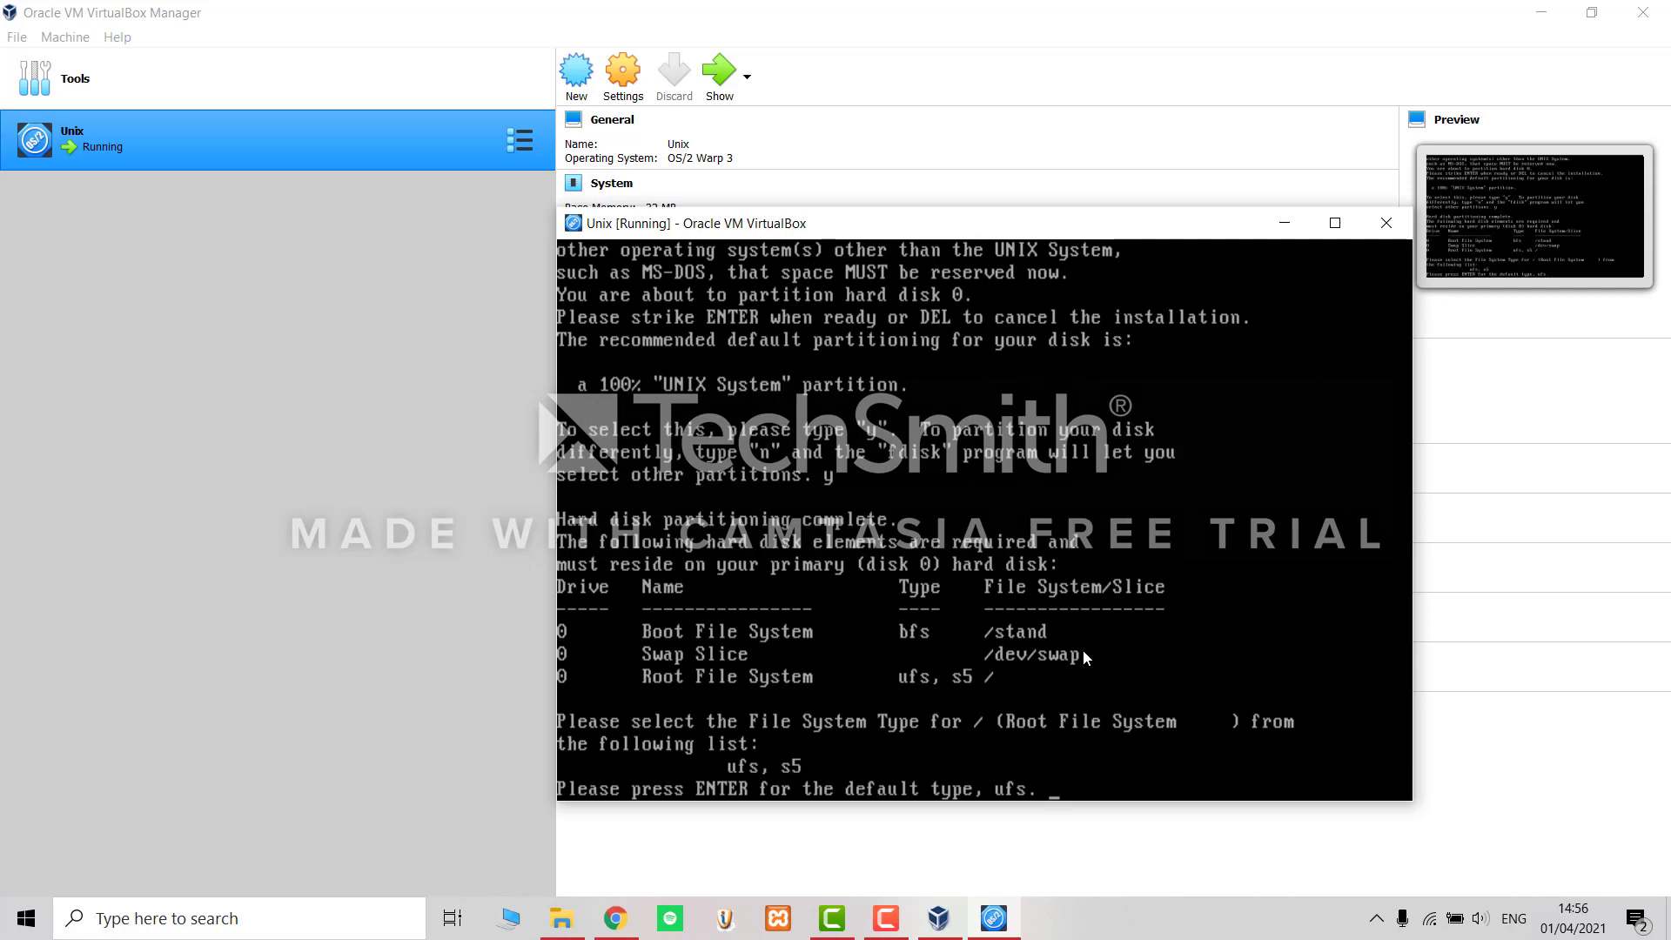
Use the default ufs type for the root file system, decline optional disk slices and accept the hard disk layout.
key(Return)
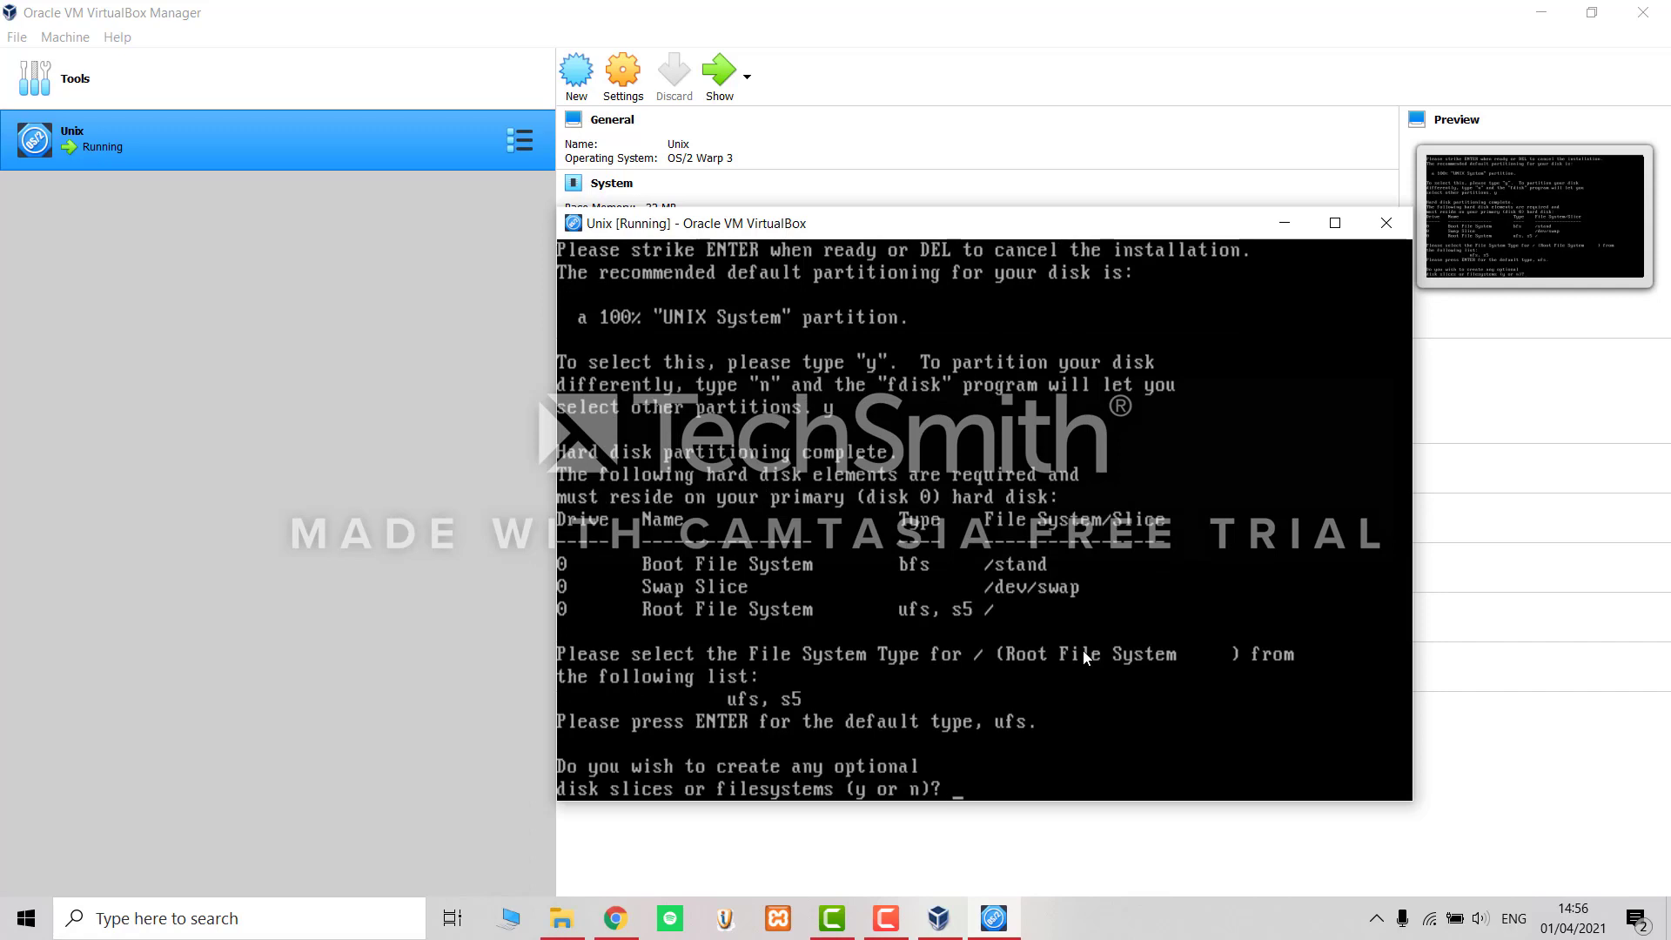
text(n)
key(Return)
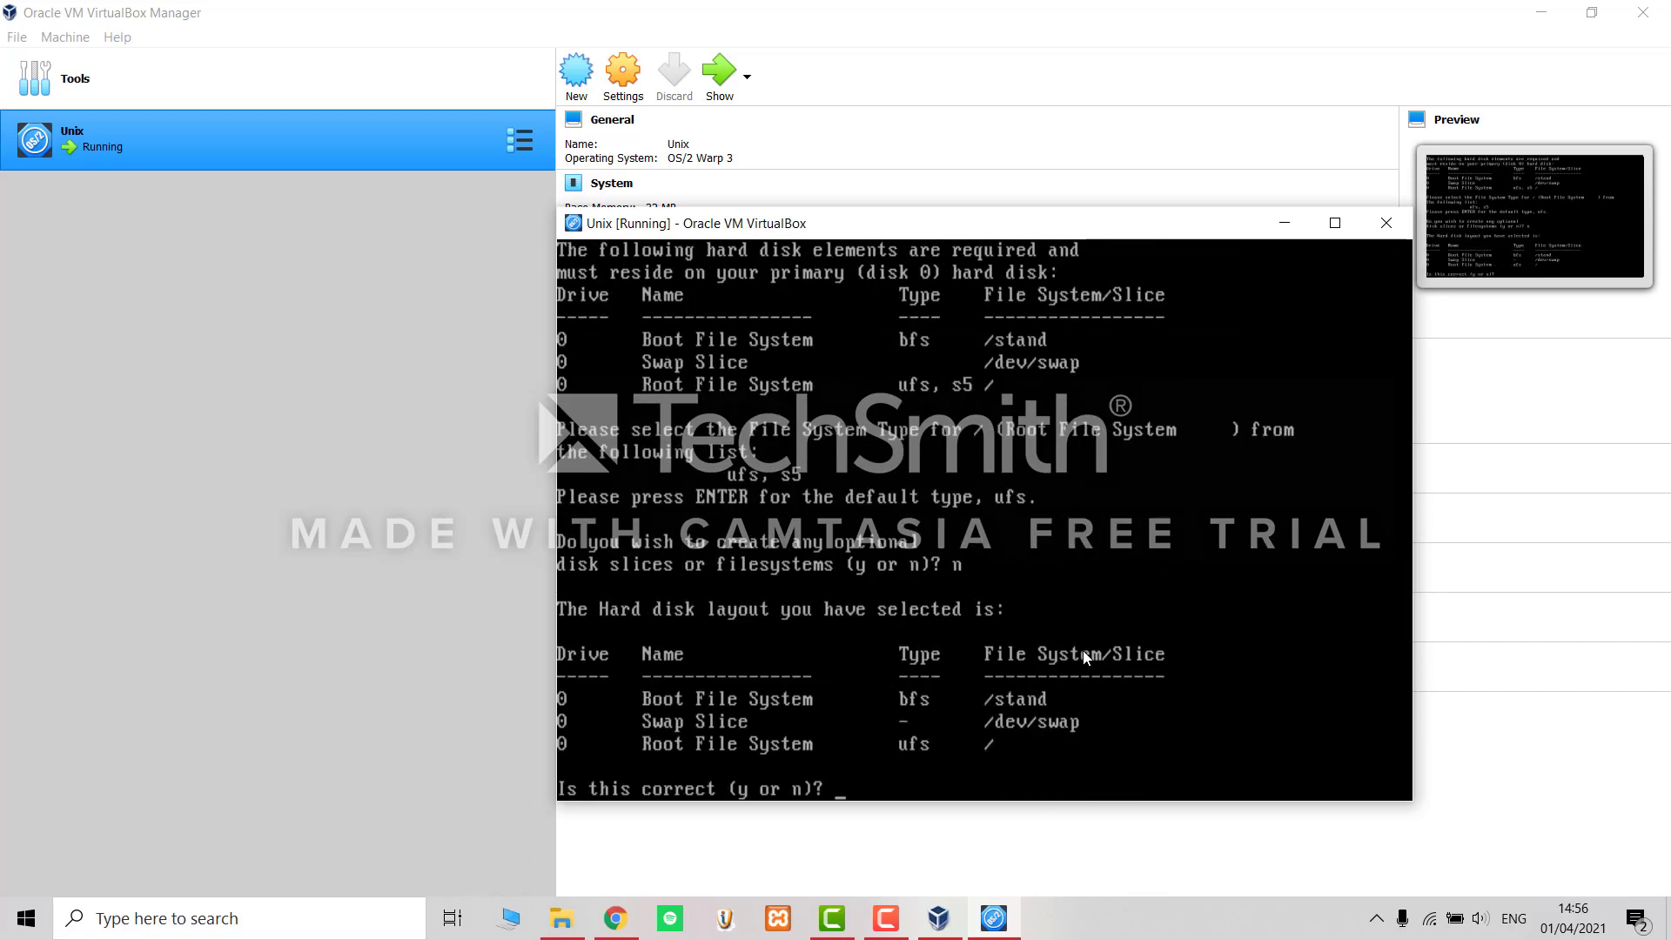
text(y)
key(Return)
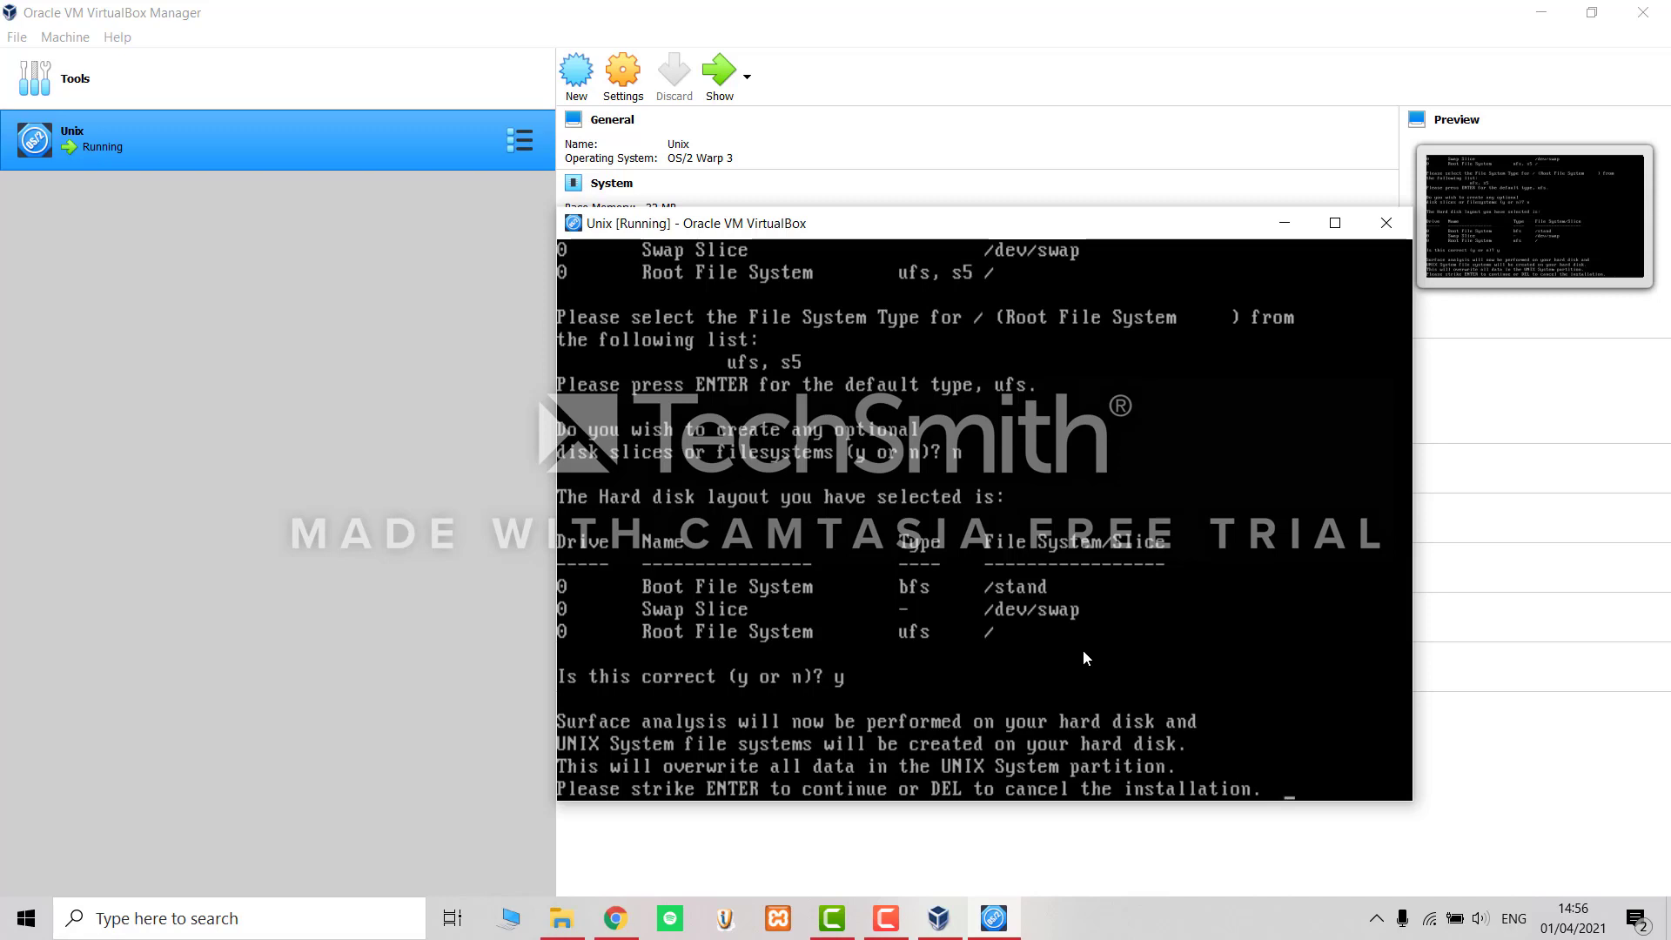
Run the surface analysis and accept the recommended slice sizes to create the file systems and install the UNIX System.
key(Return)
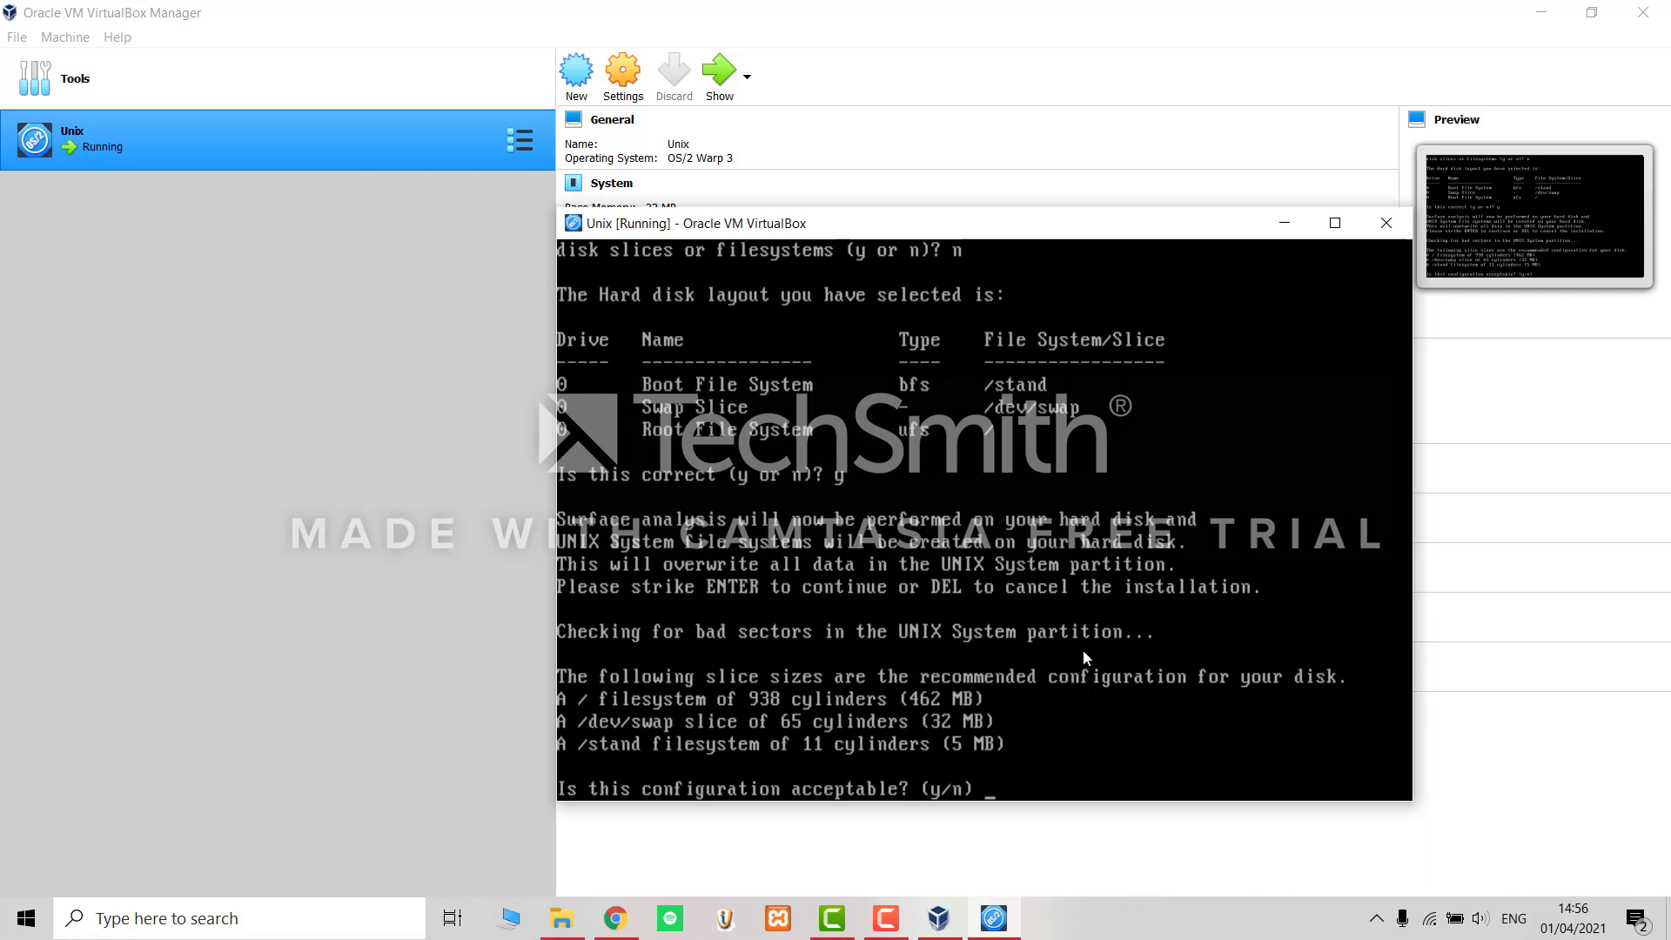
text(y)
key(Return)
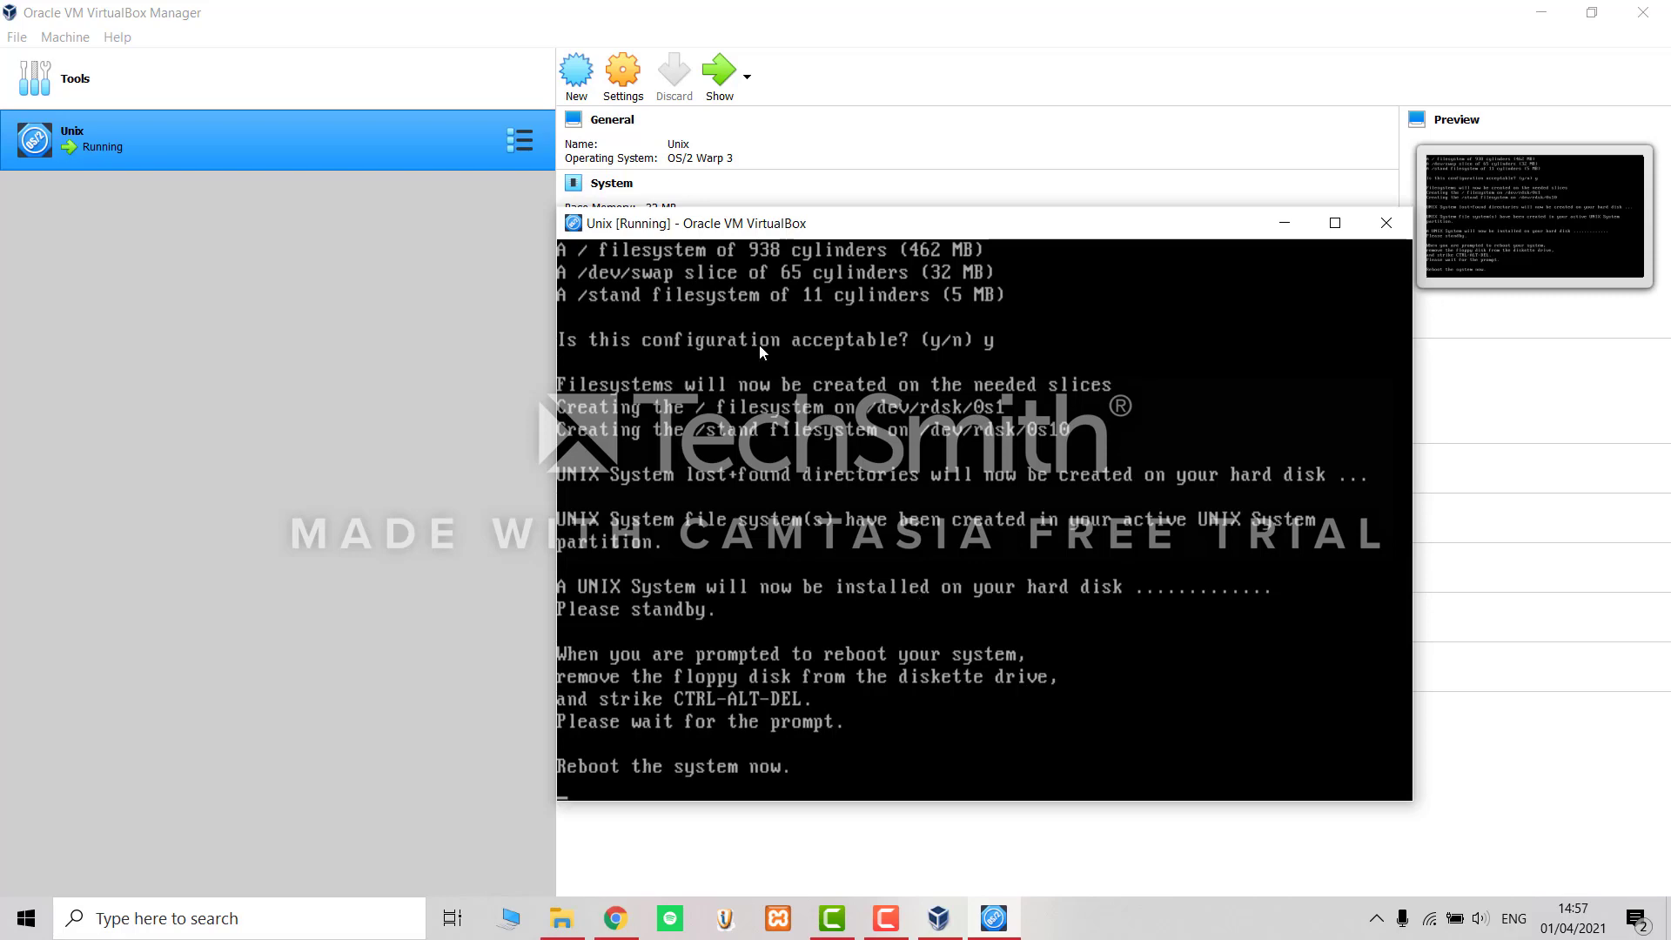
Remove the Base 02.img disk from the Unix machine's virtual floppy drive and save the storage settings.
click(633, 94)
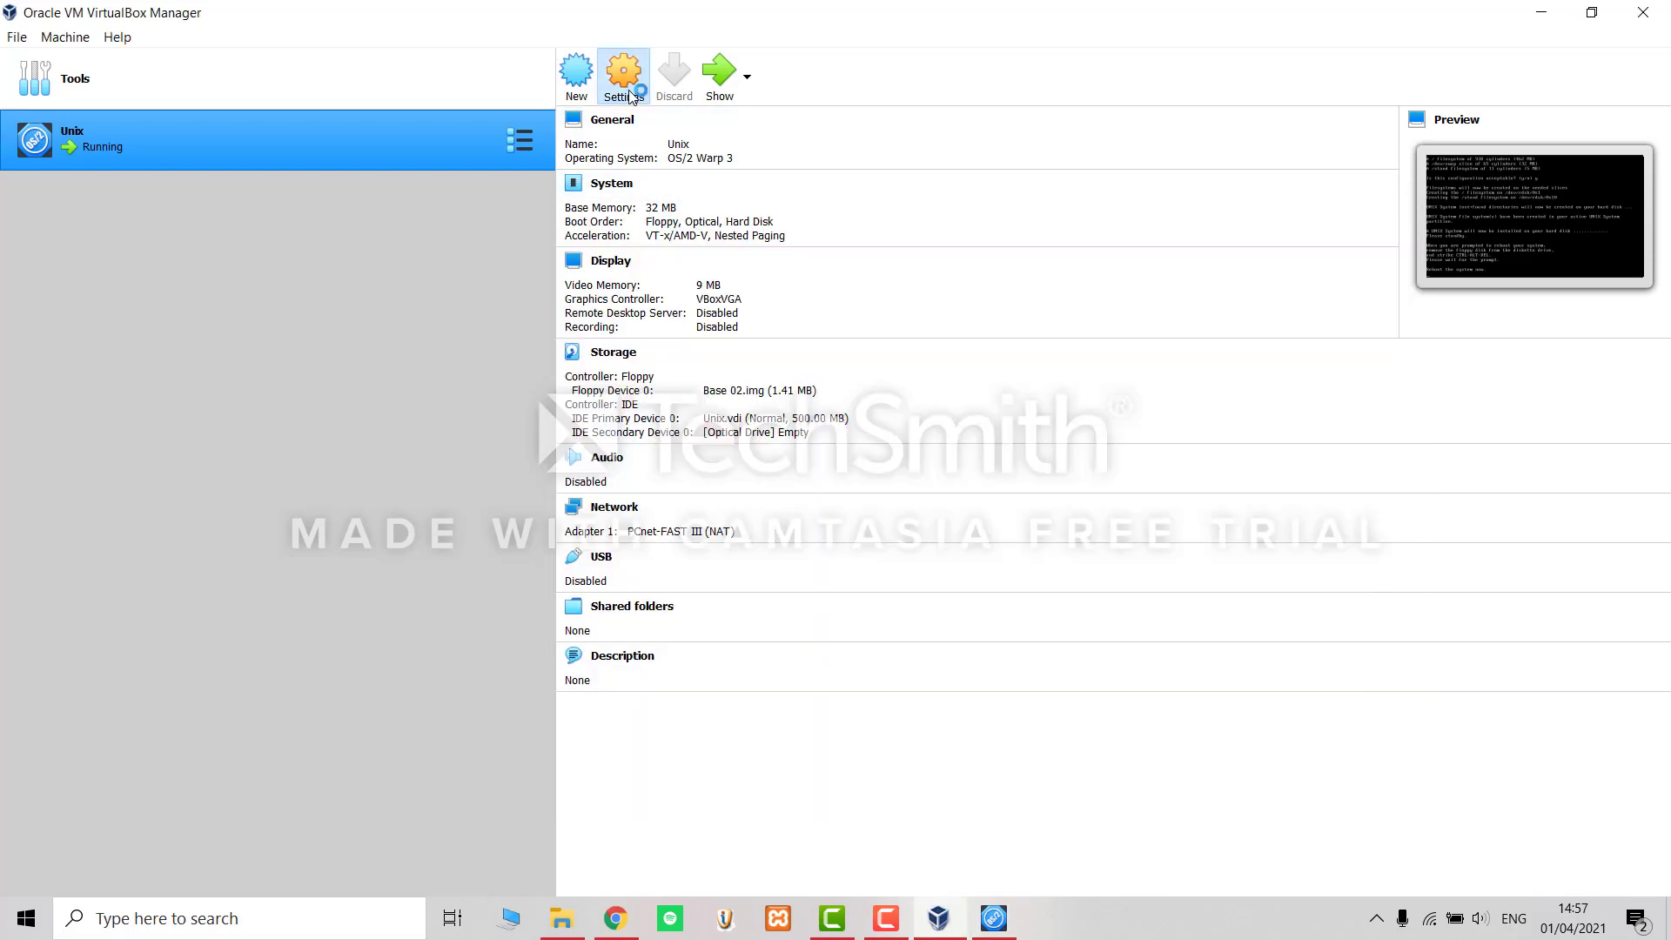
click(606, 364)
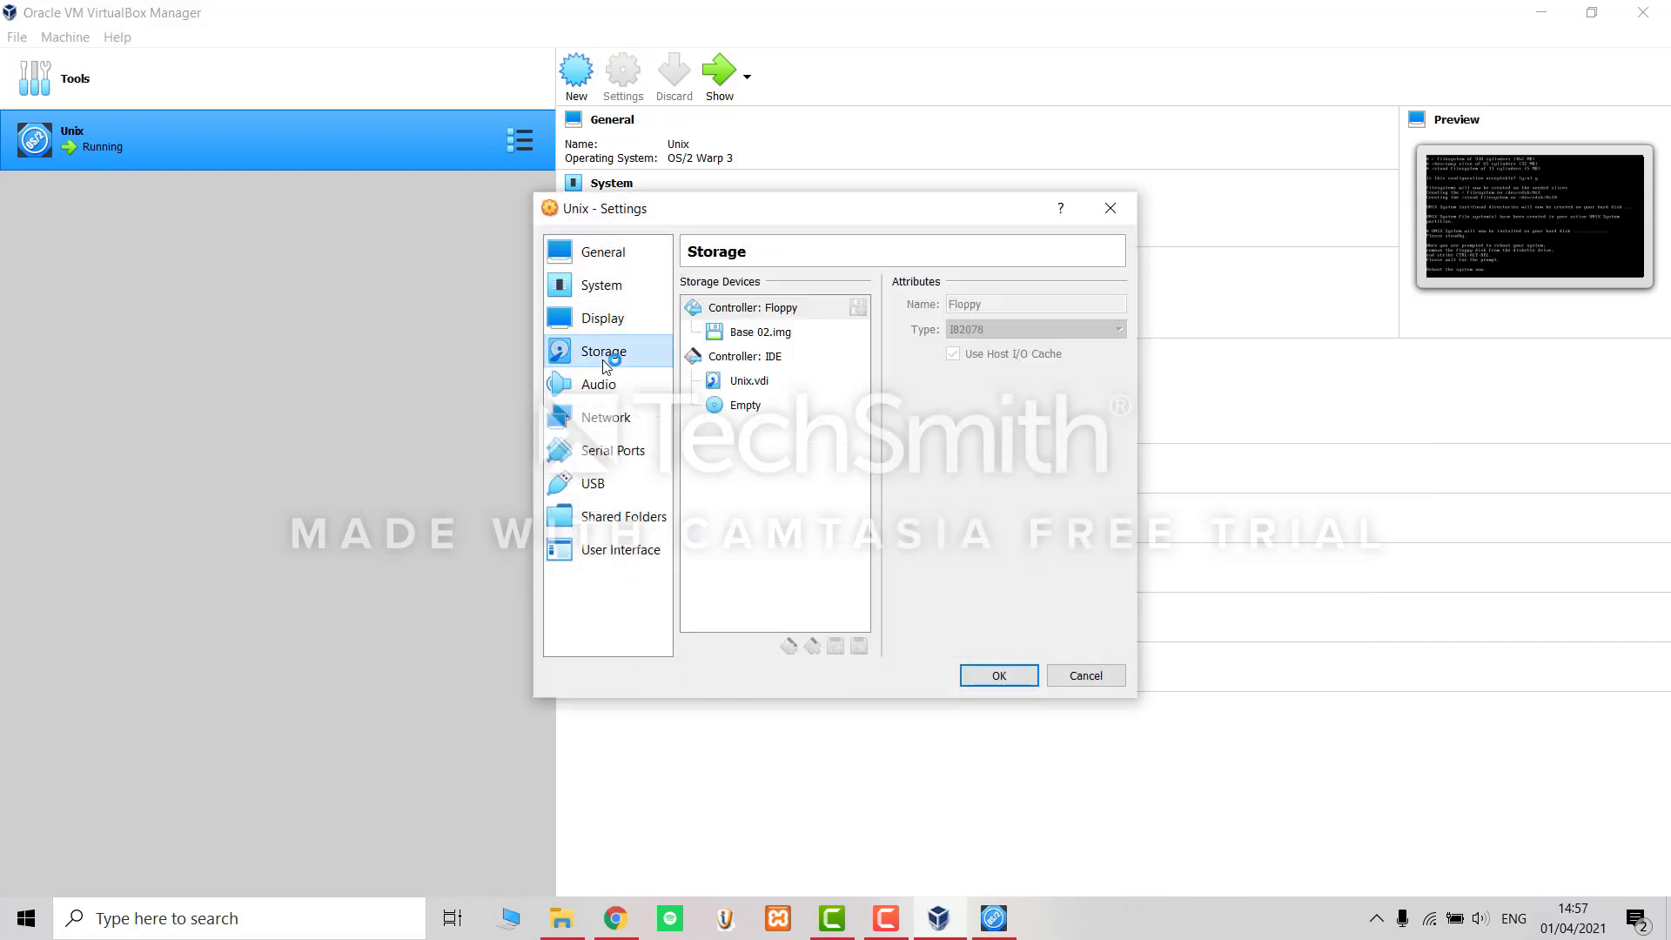
click(790, 334)
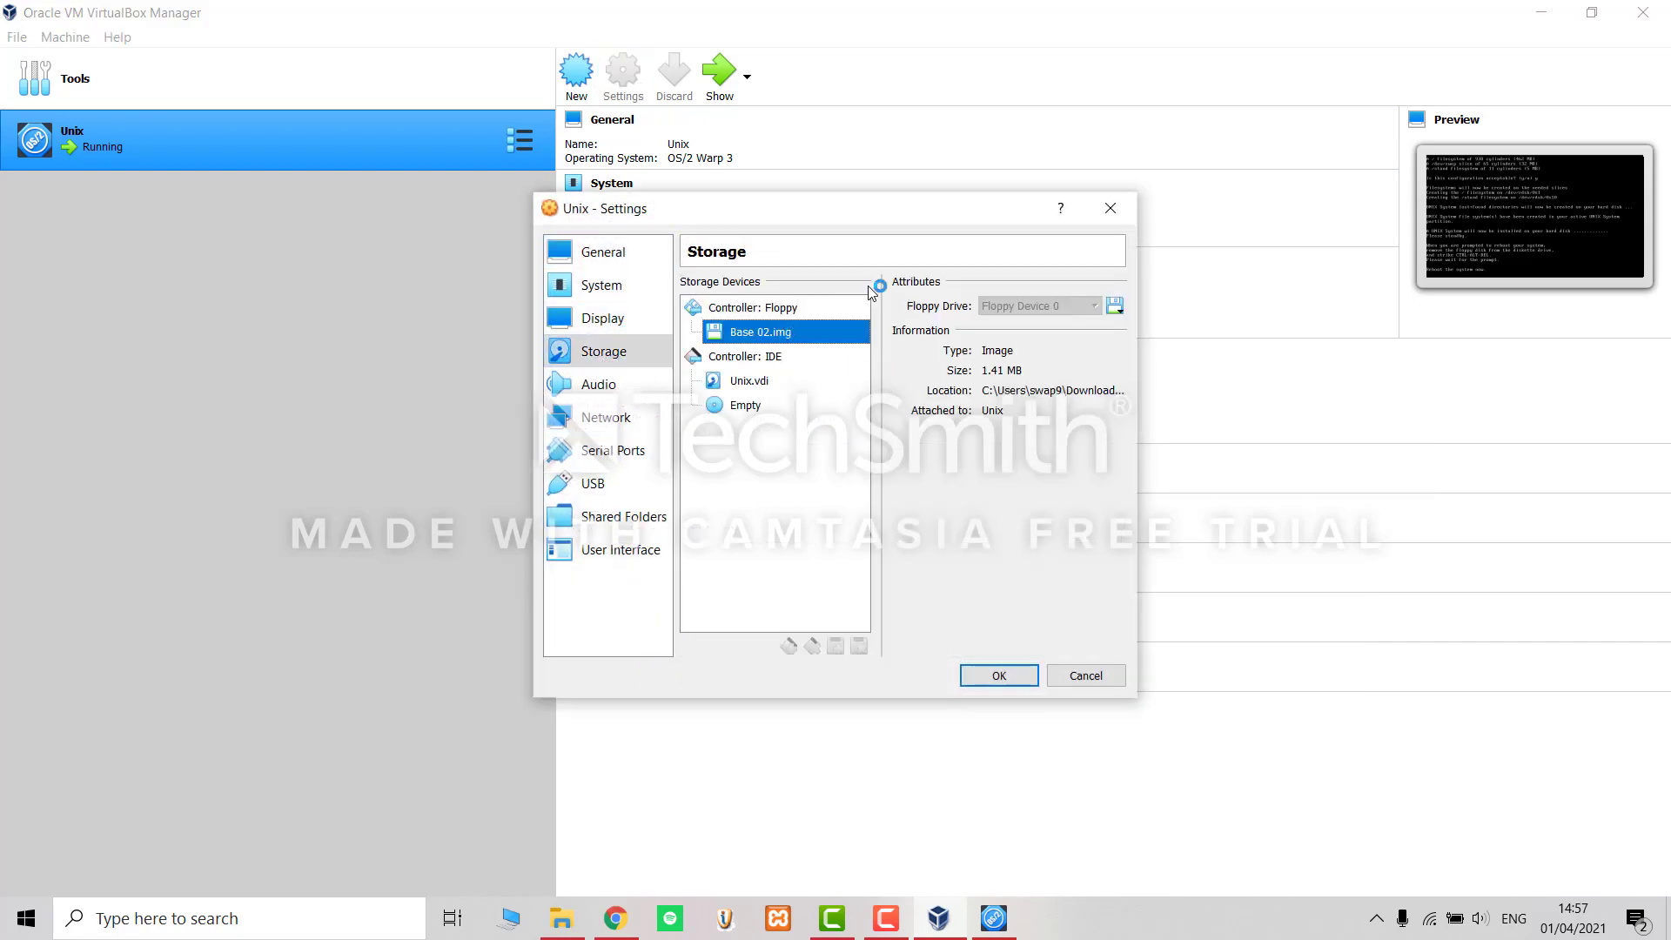
click(1114, 309)
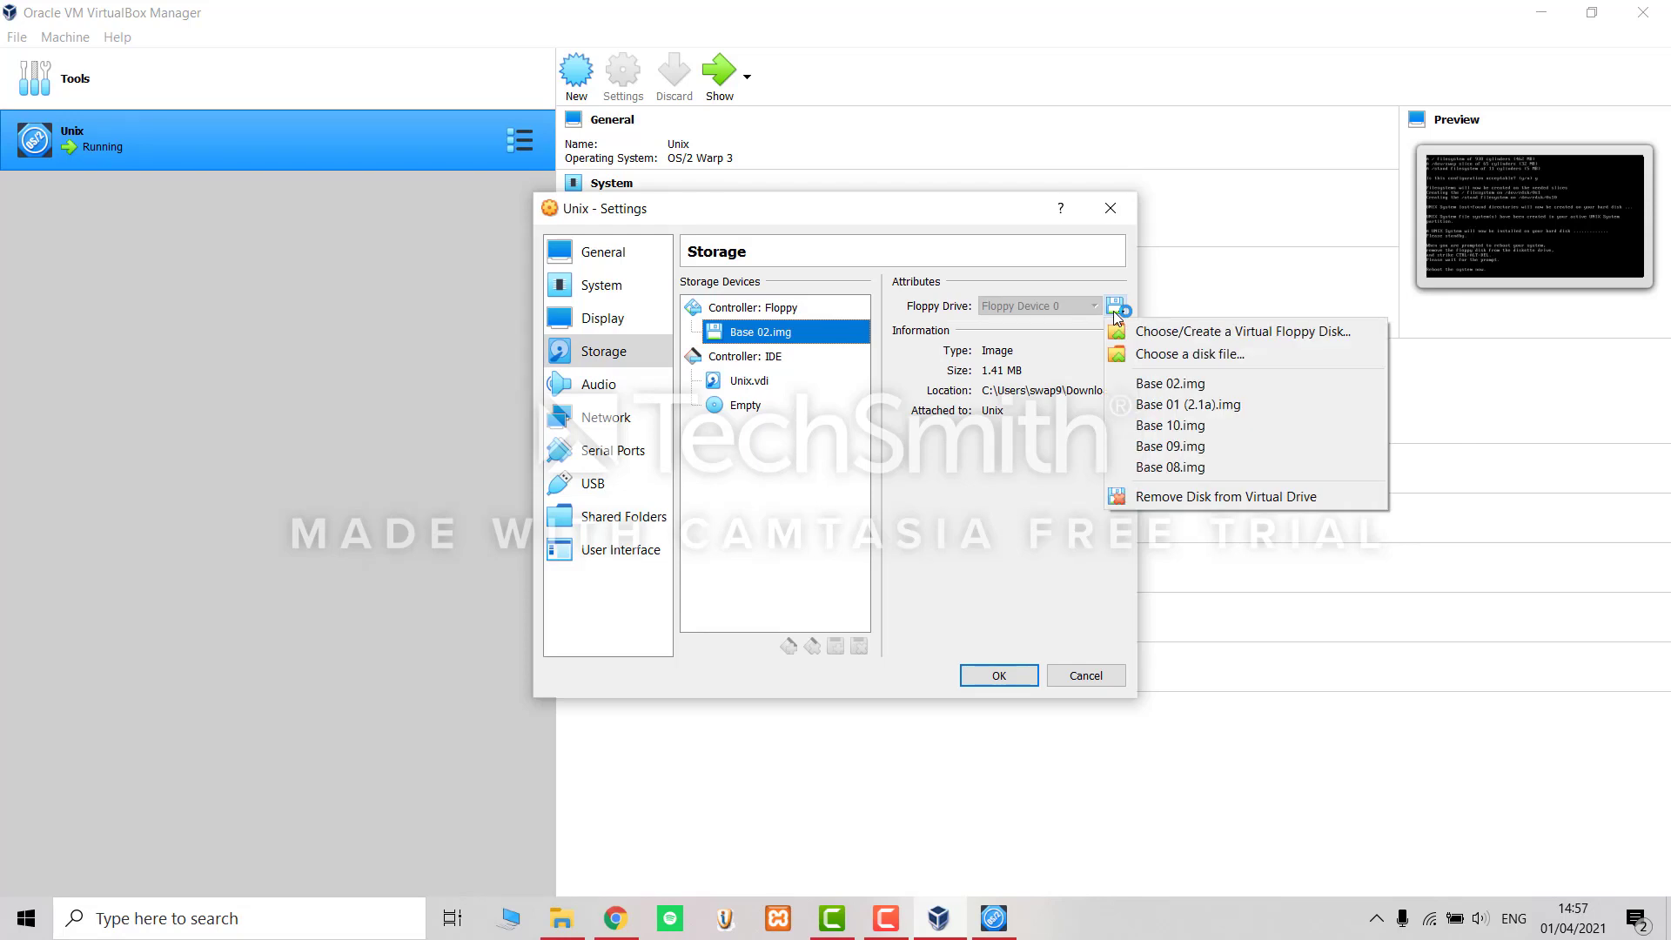
click(1158, 498)
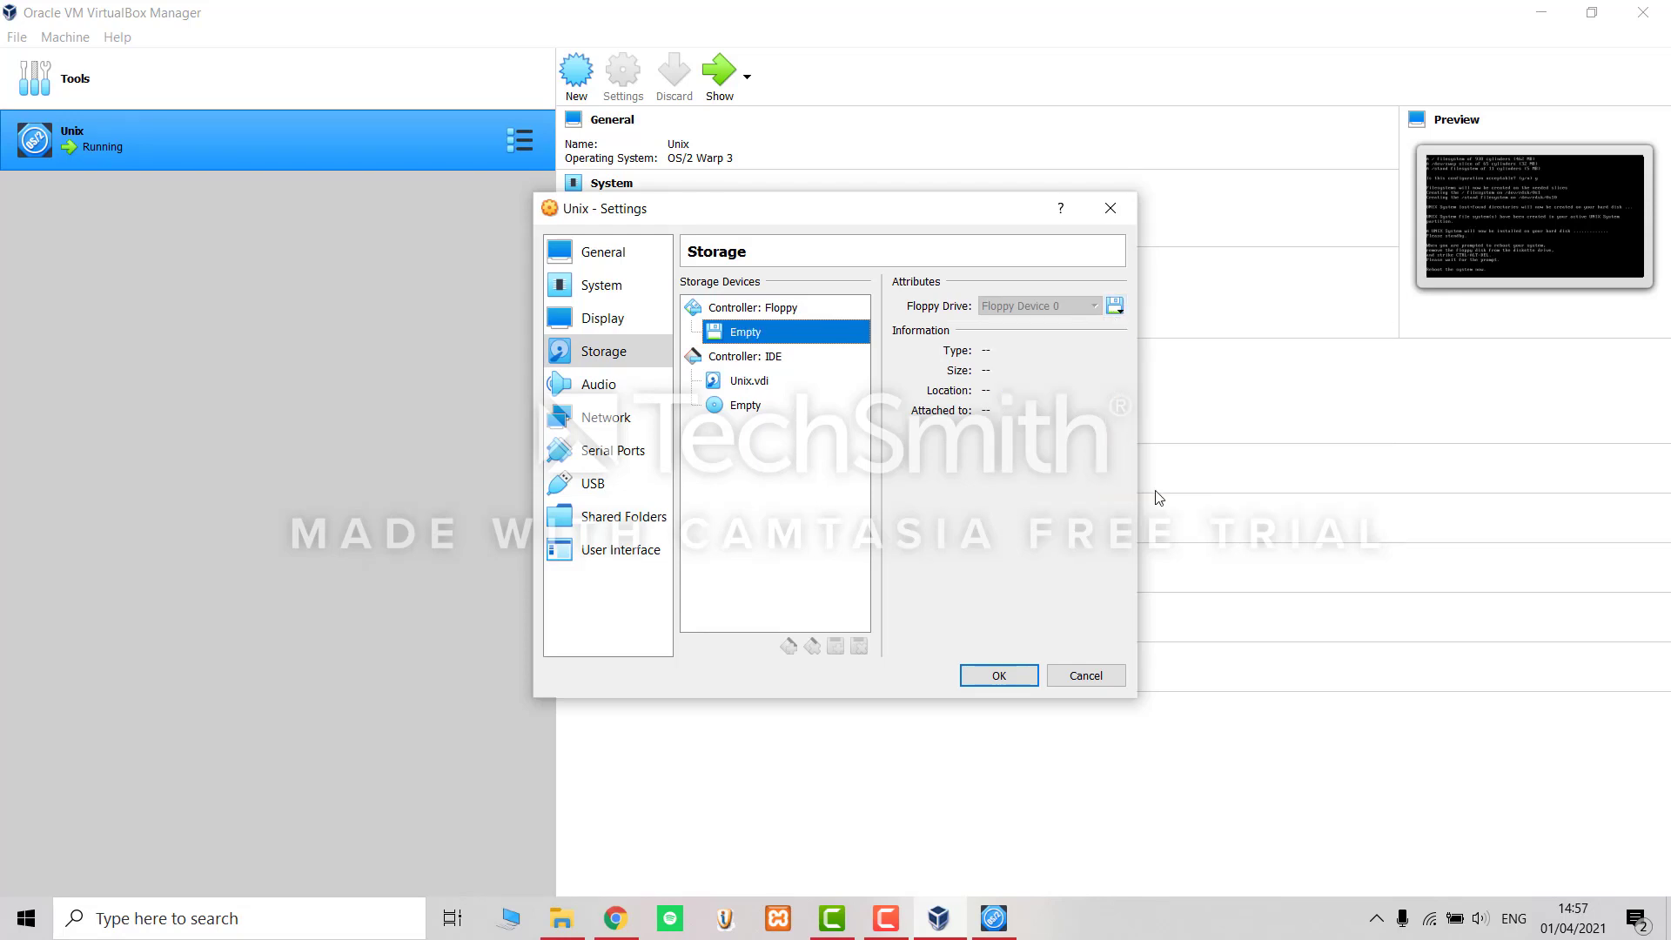
click(996, 676)
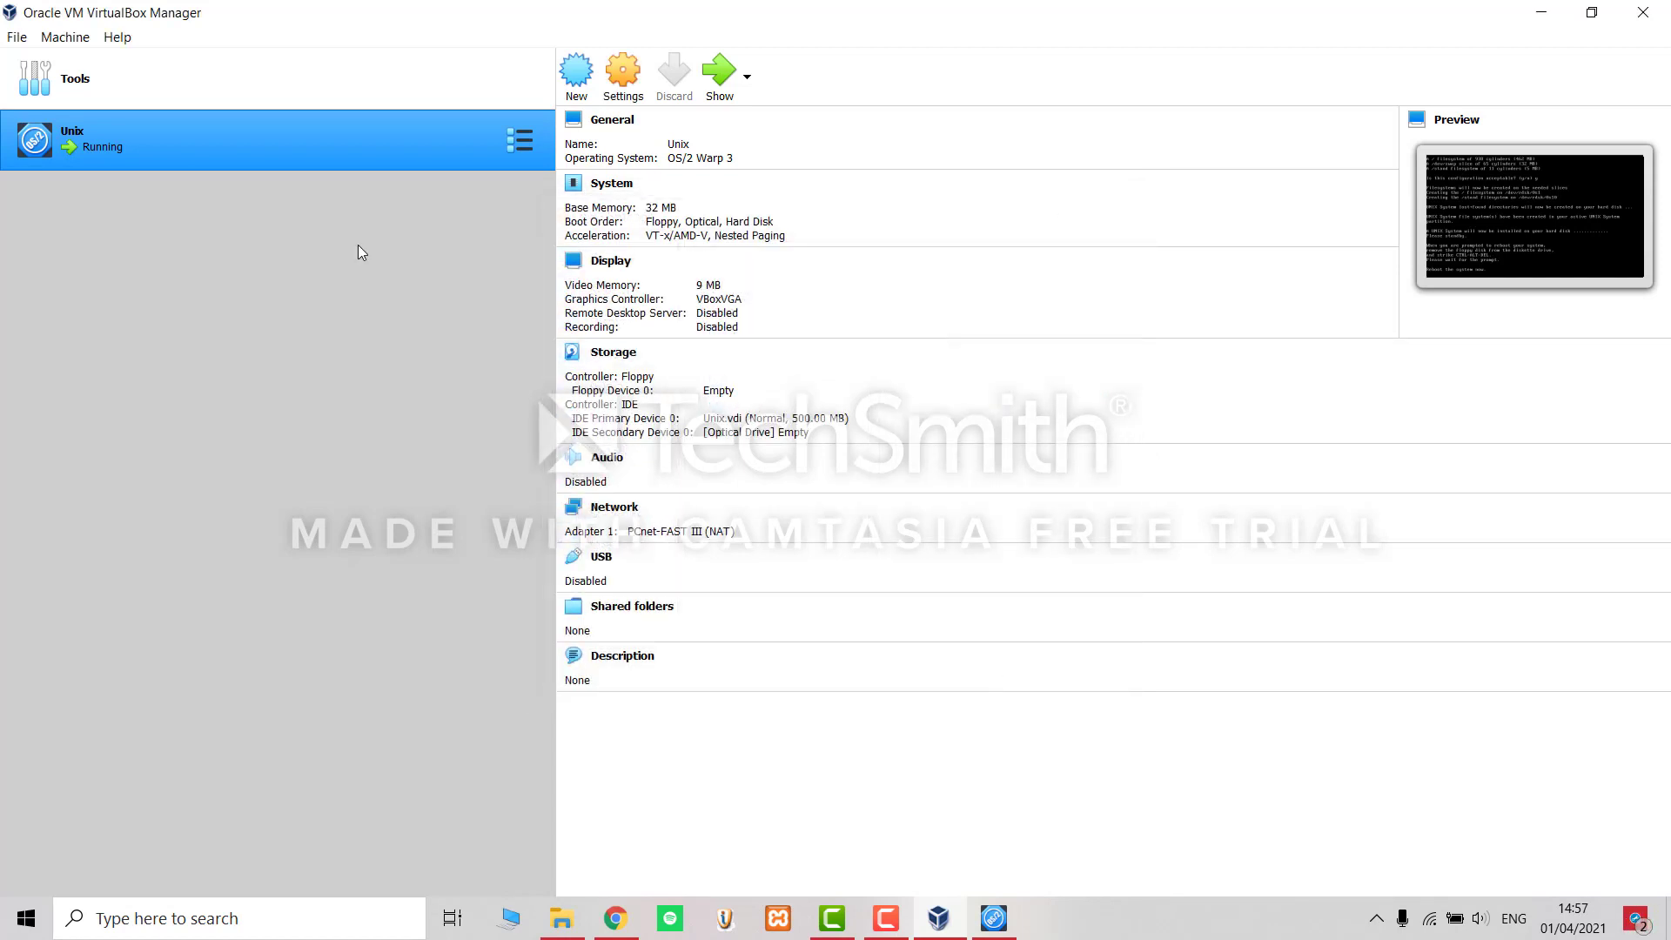
Reset the Unix machine, bring up its display and choose floppy diskette as the installation medium.
right_click(157, 141)
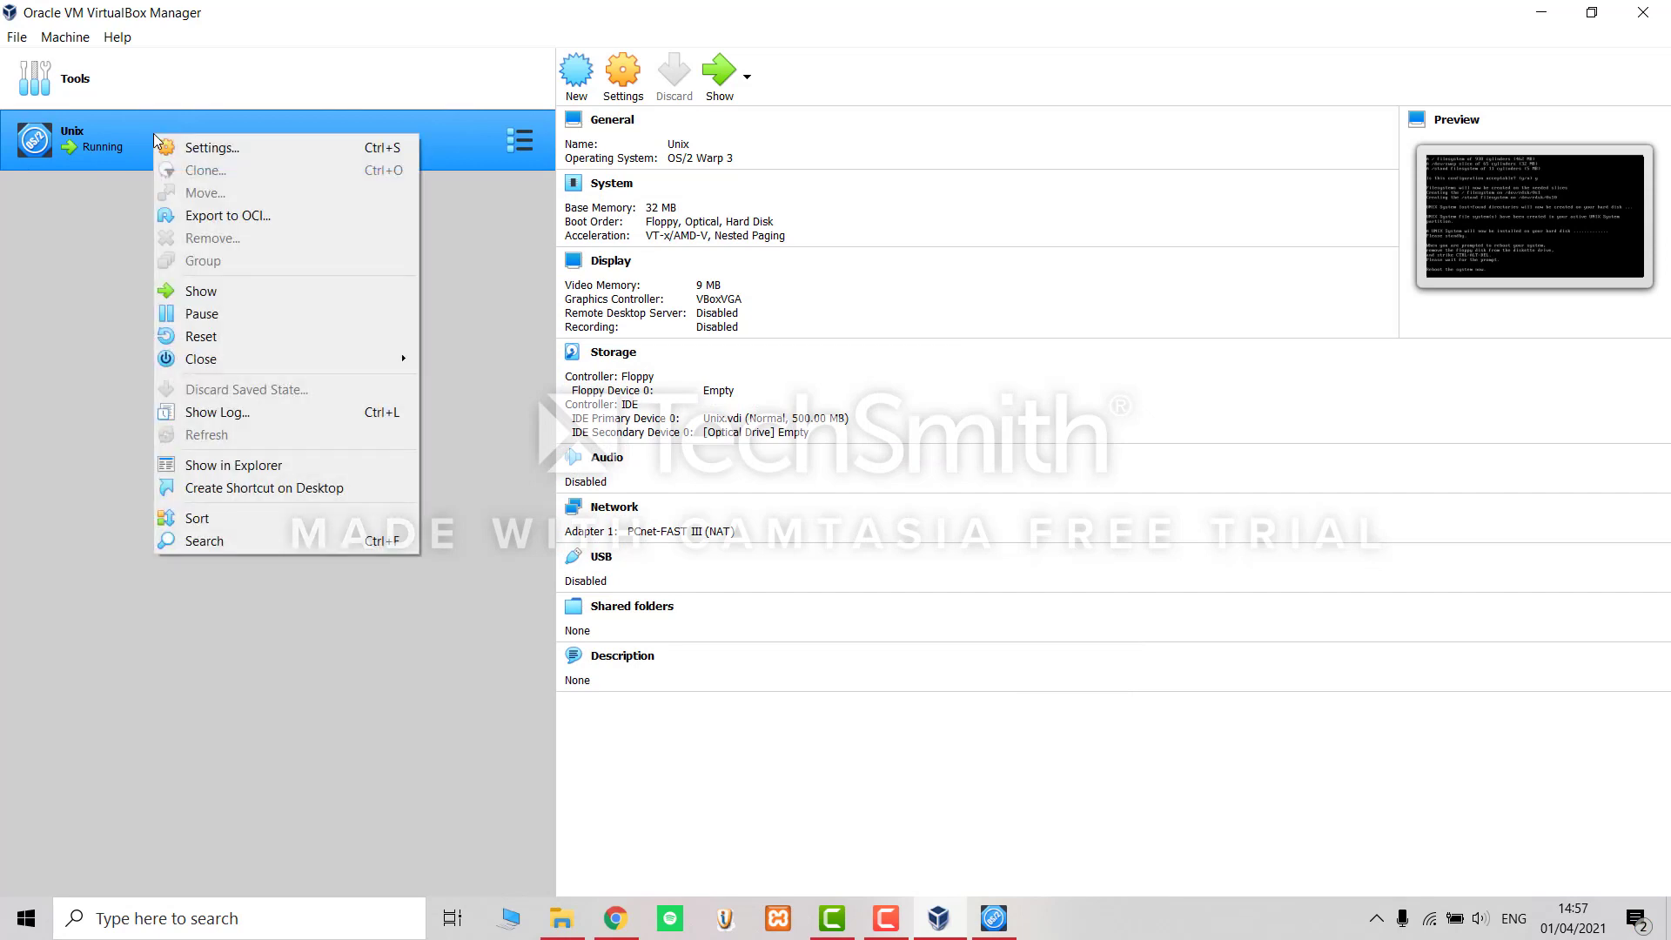
click(225, 337)
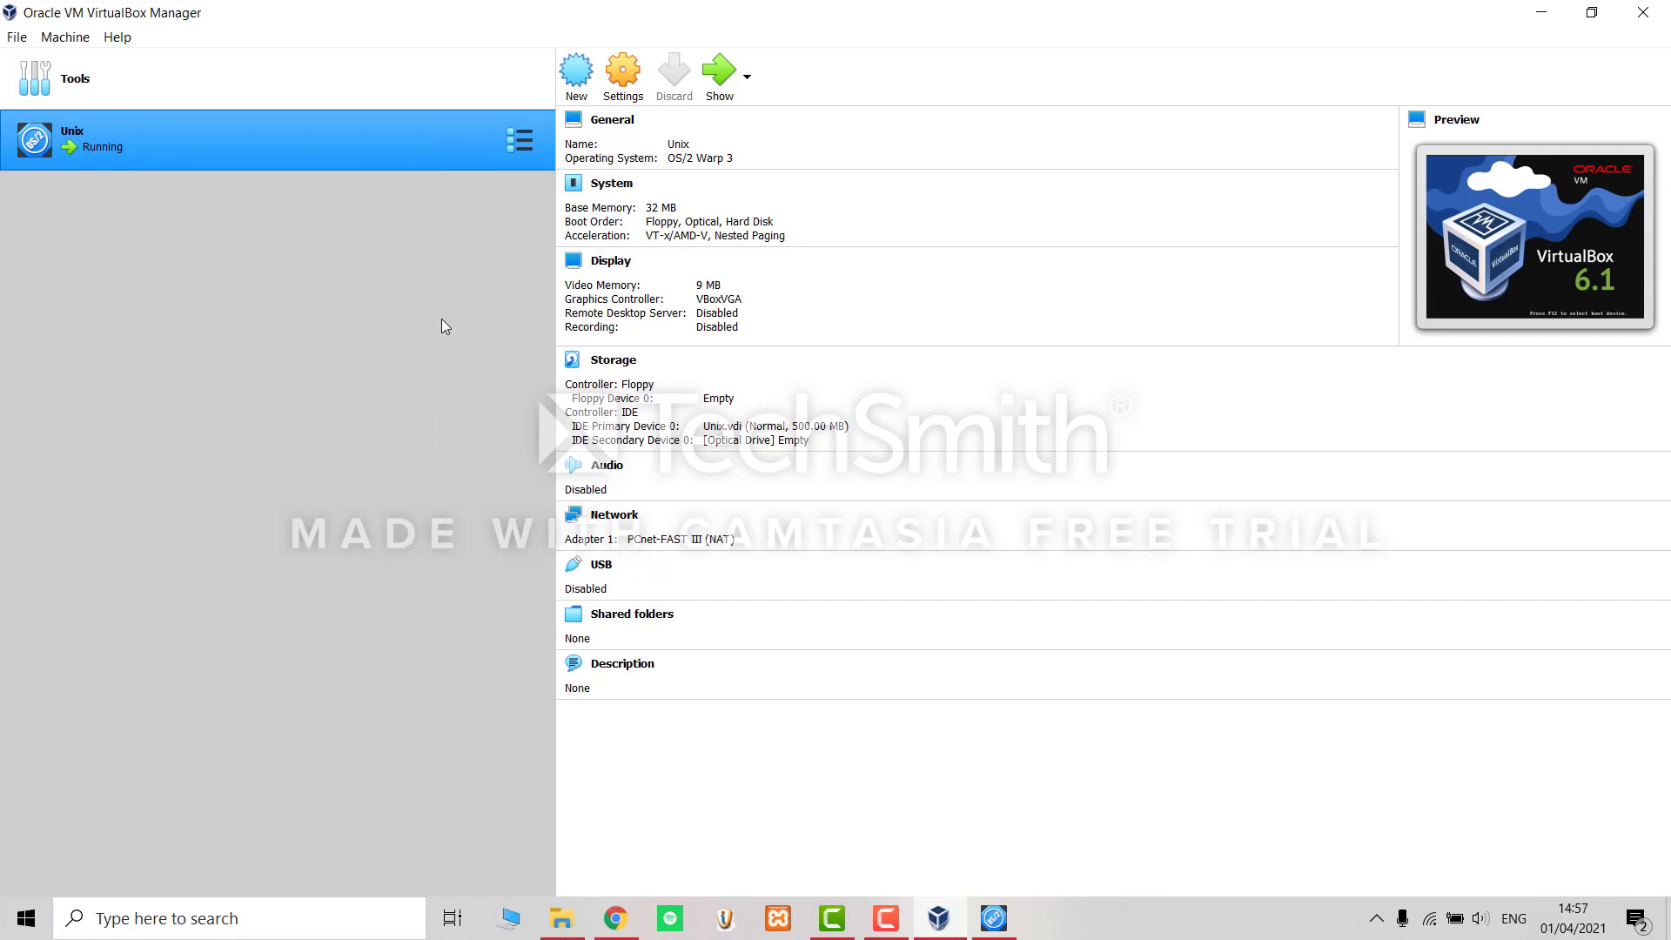
click(705, 98)
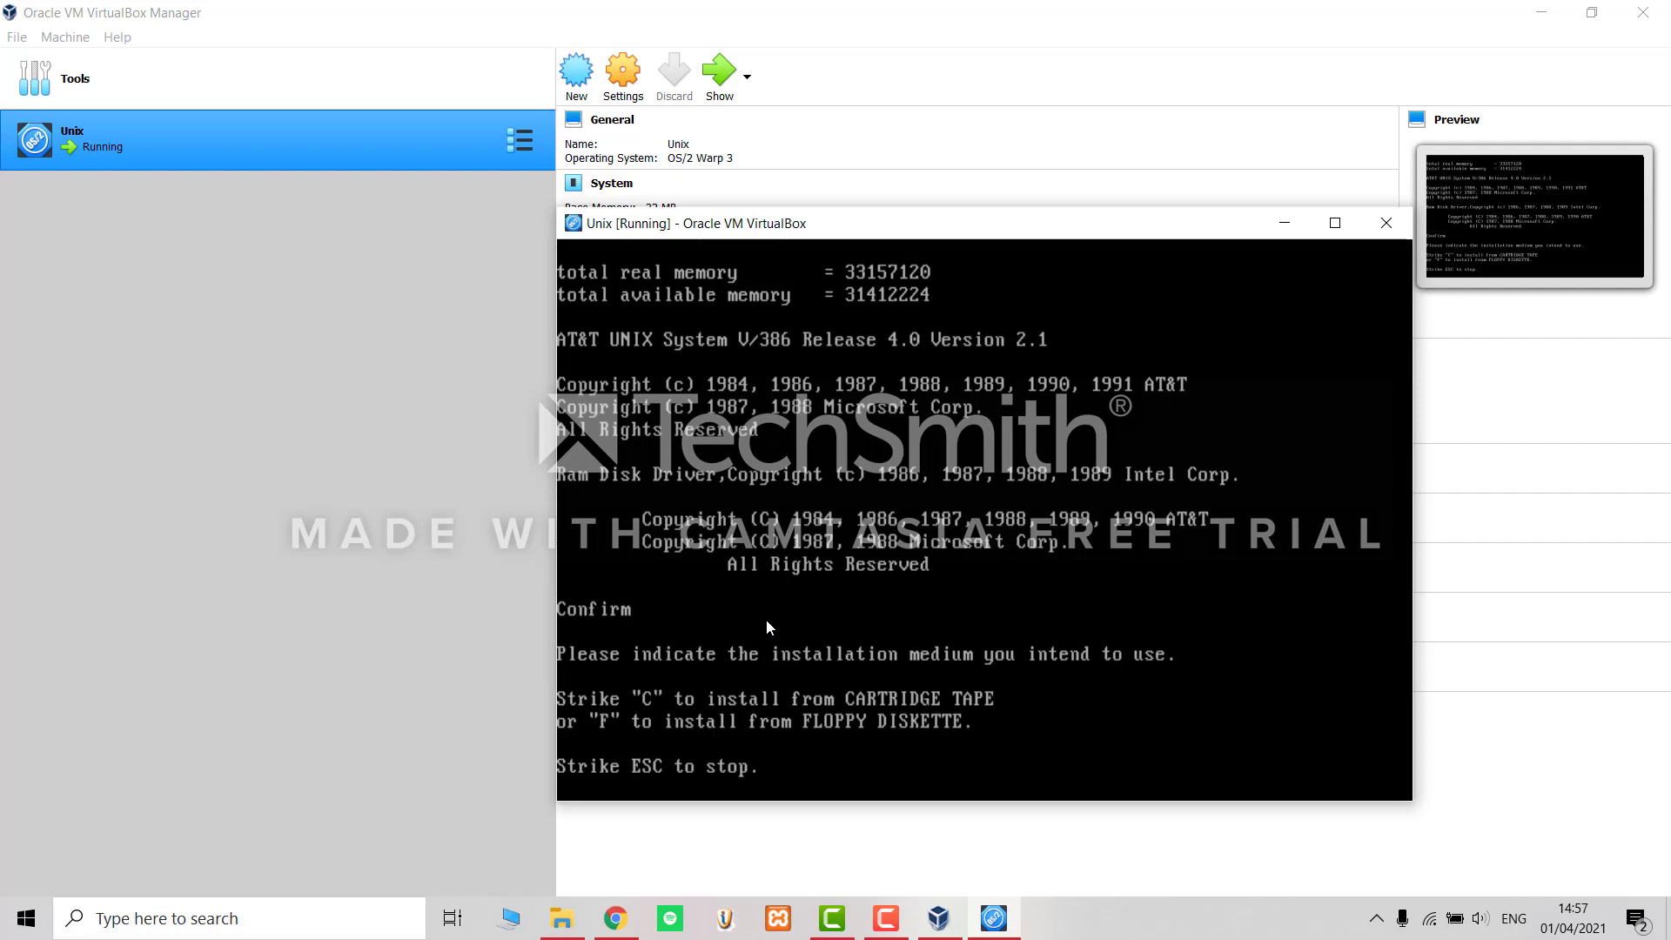
key(f)
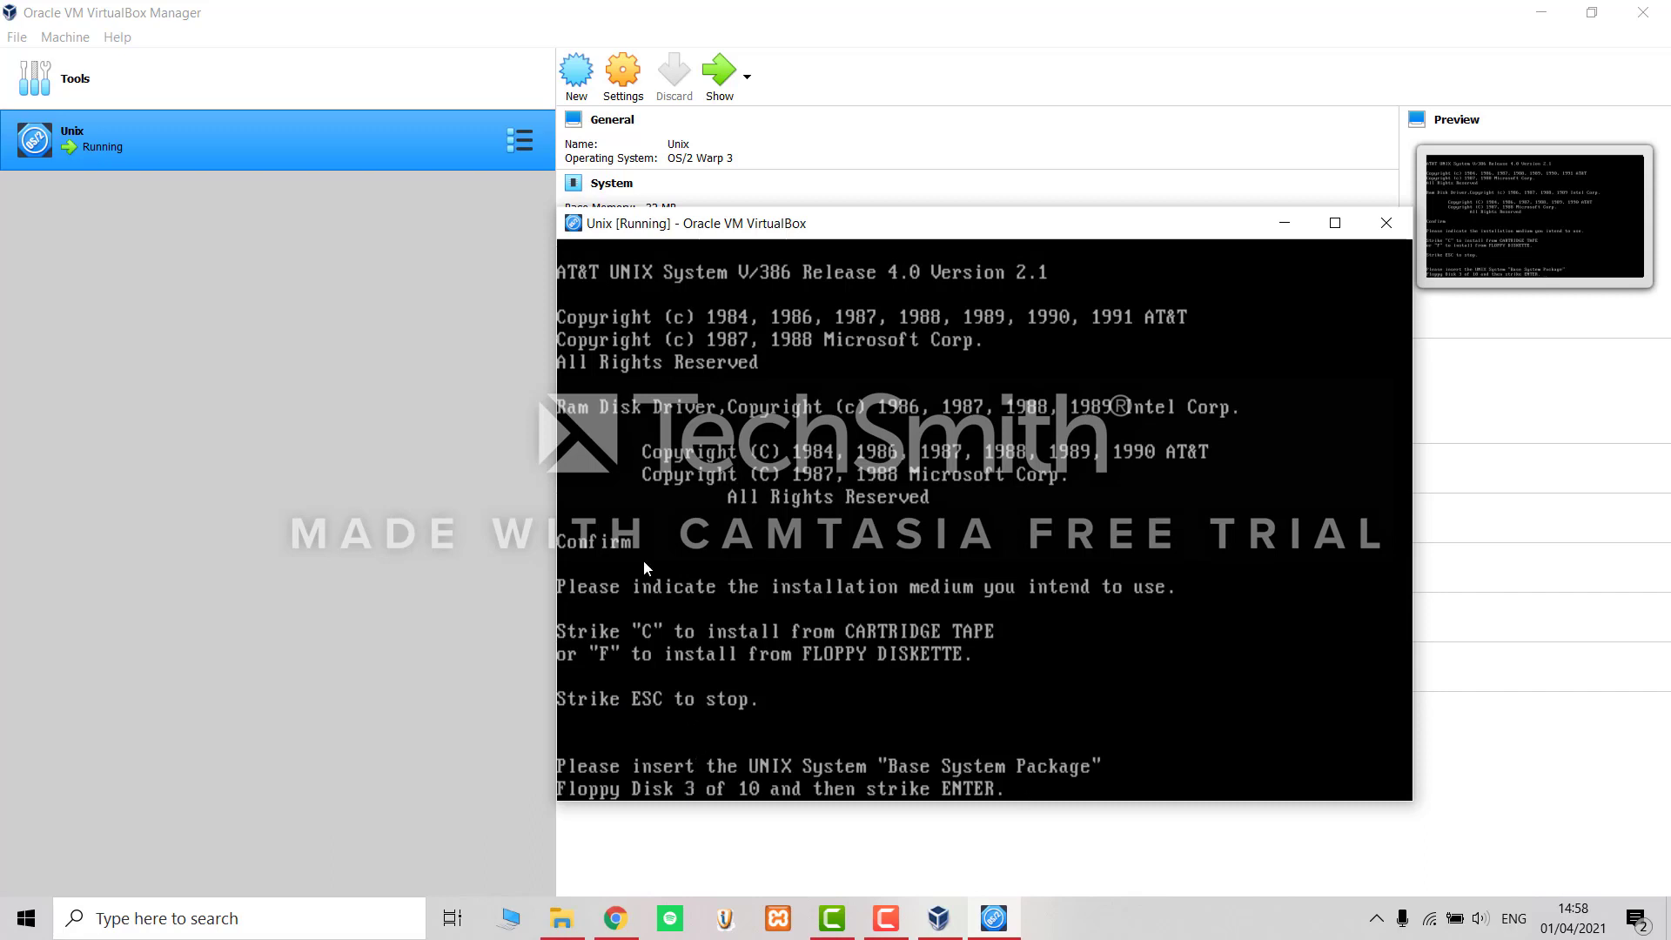
Load Base 03.img into the machine's empty floppy drive and continue the installation with floppy disk 3.
click(623, 74)
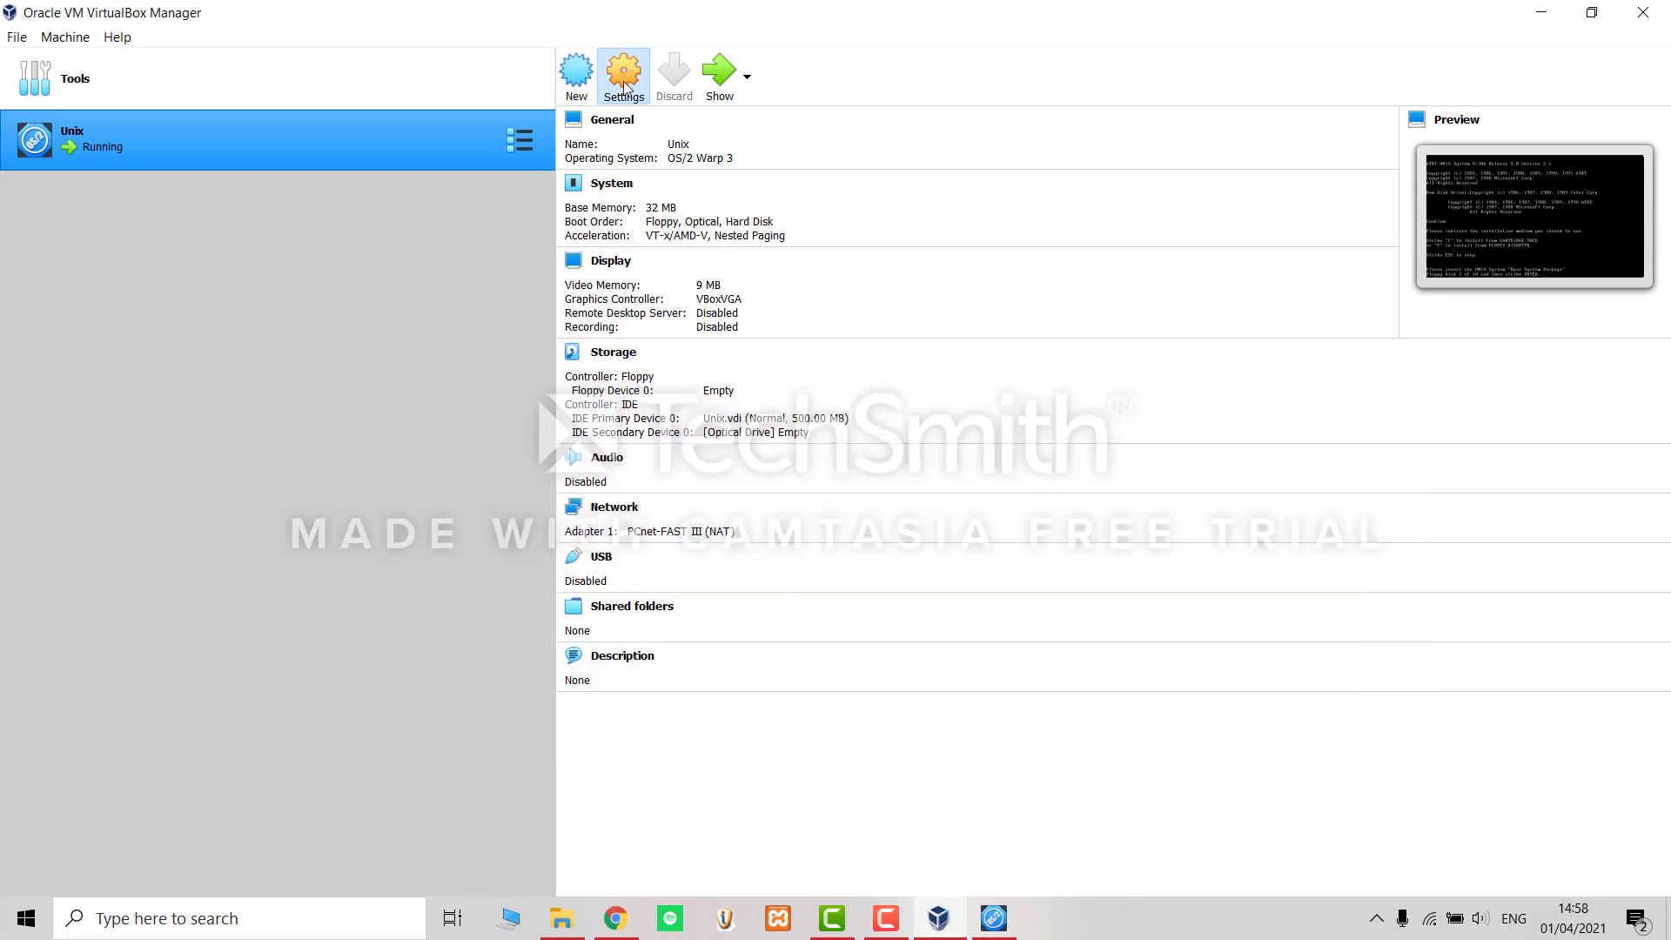
click(614, 351)
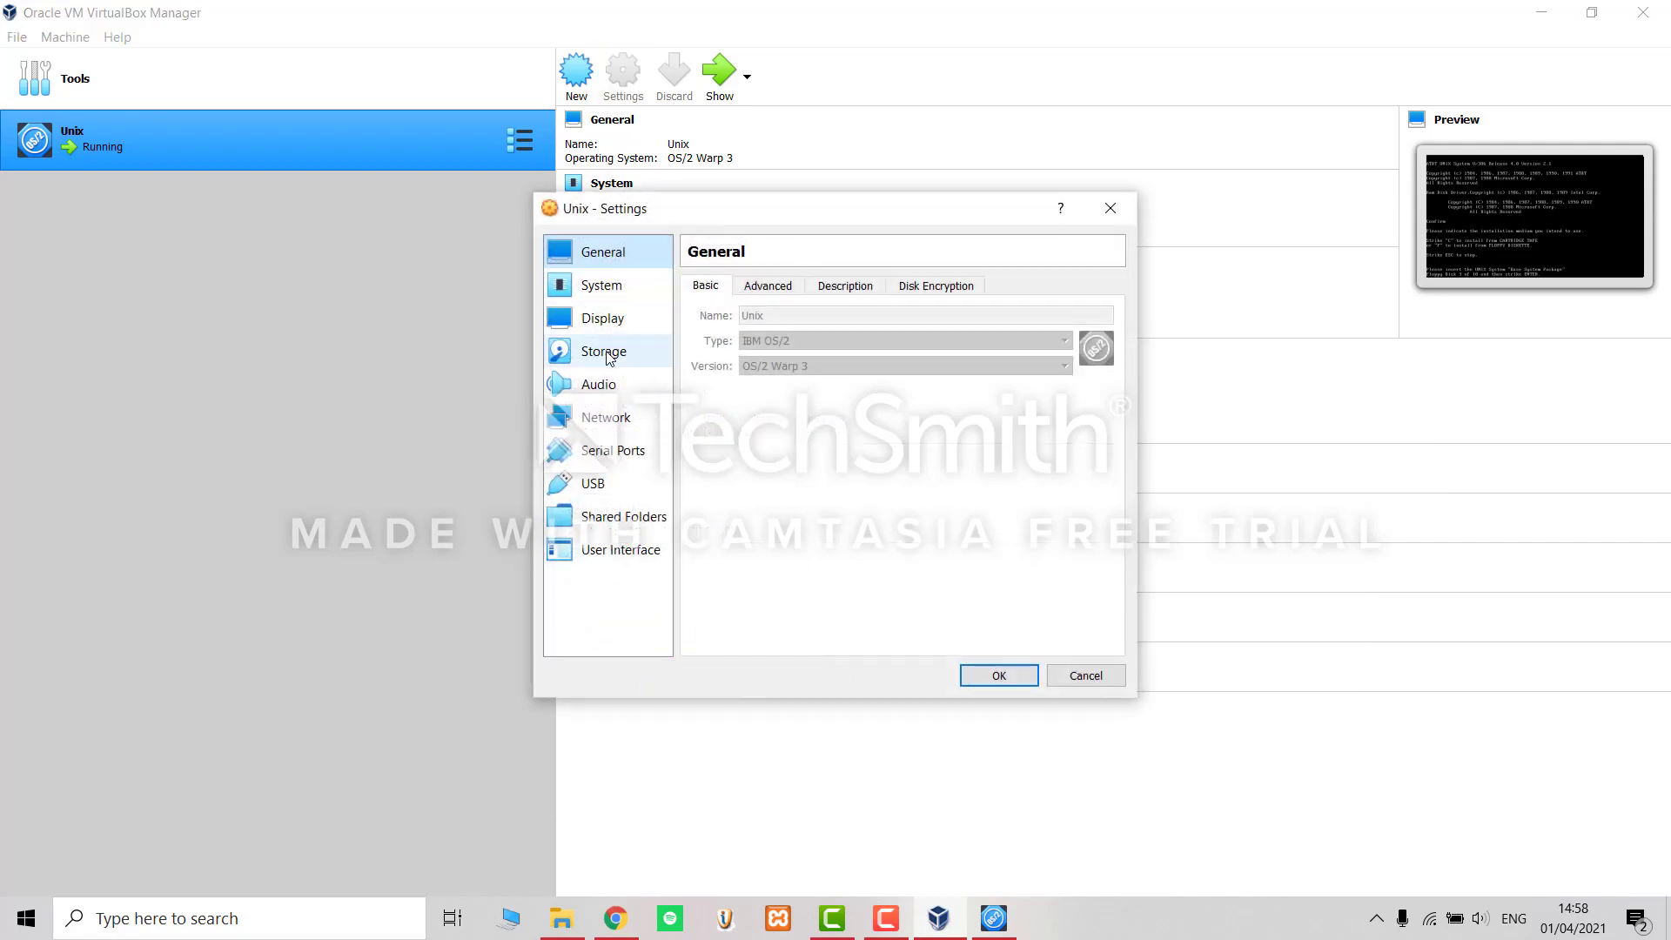
click(744, 337)
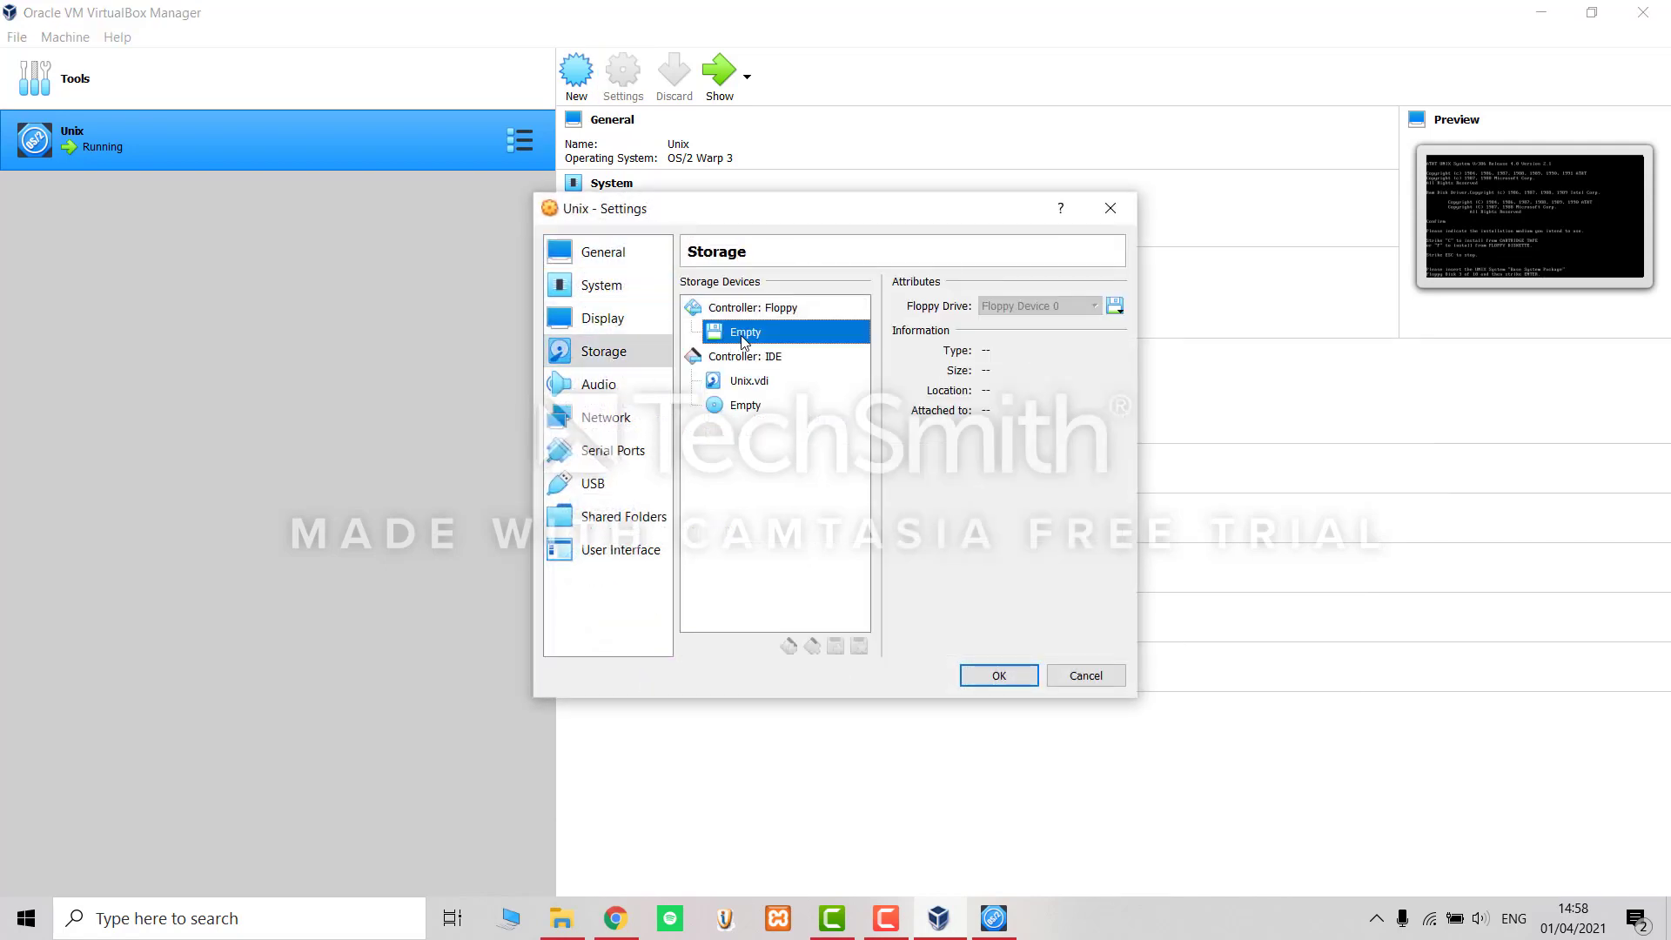
click(1113, 310)
click(1113, 311)
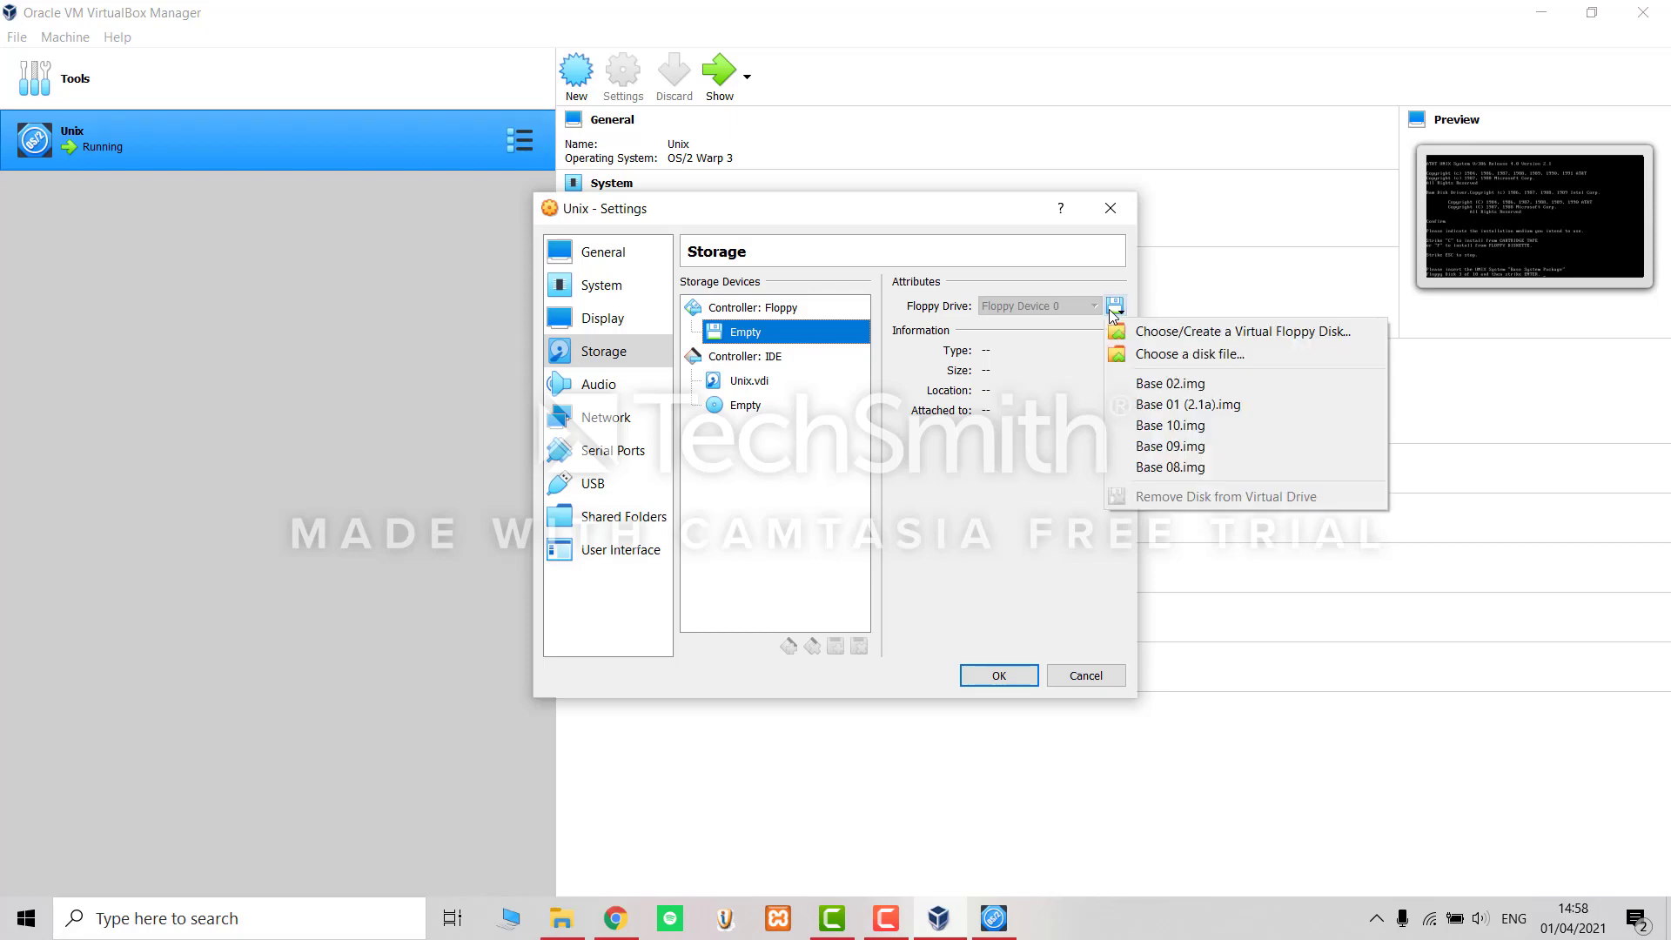
click(1141, 355)
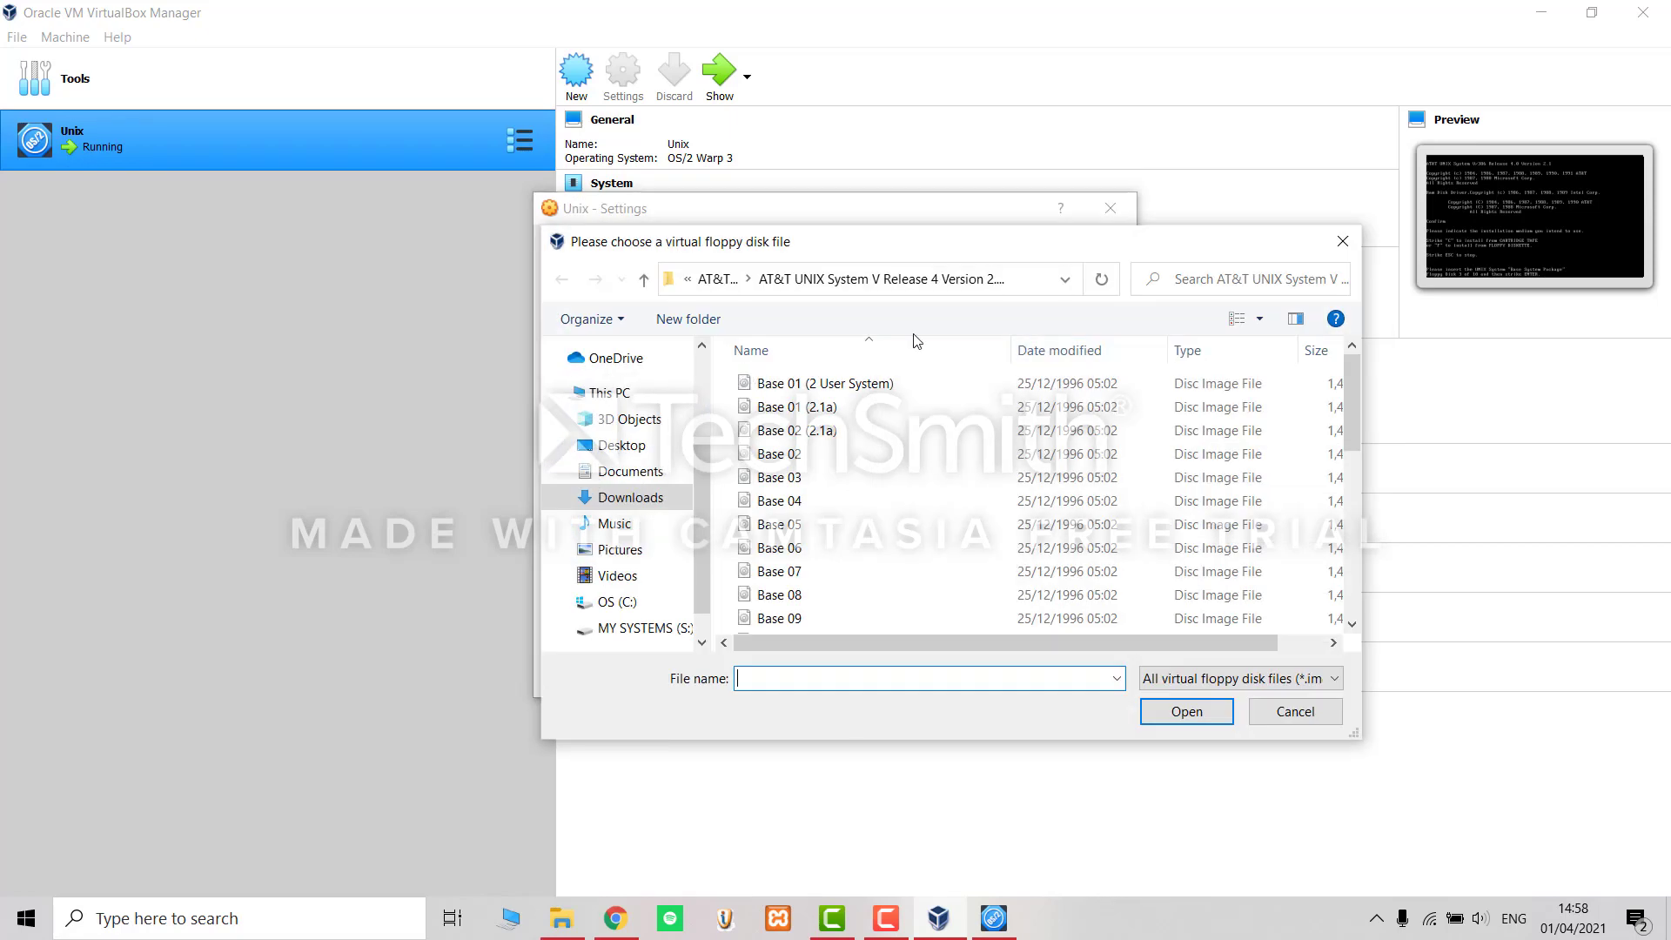
click(829, 476)
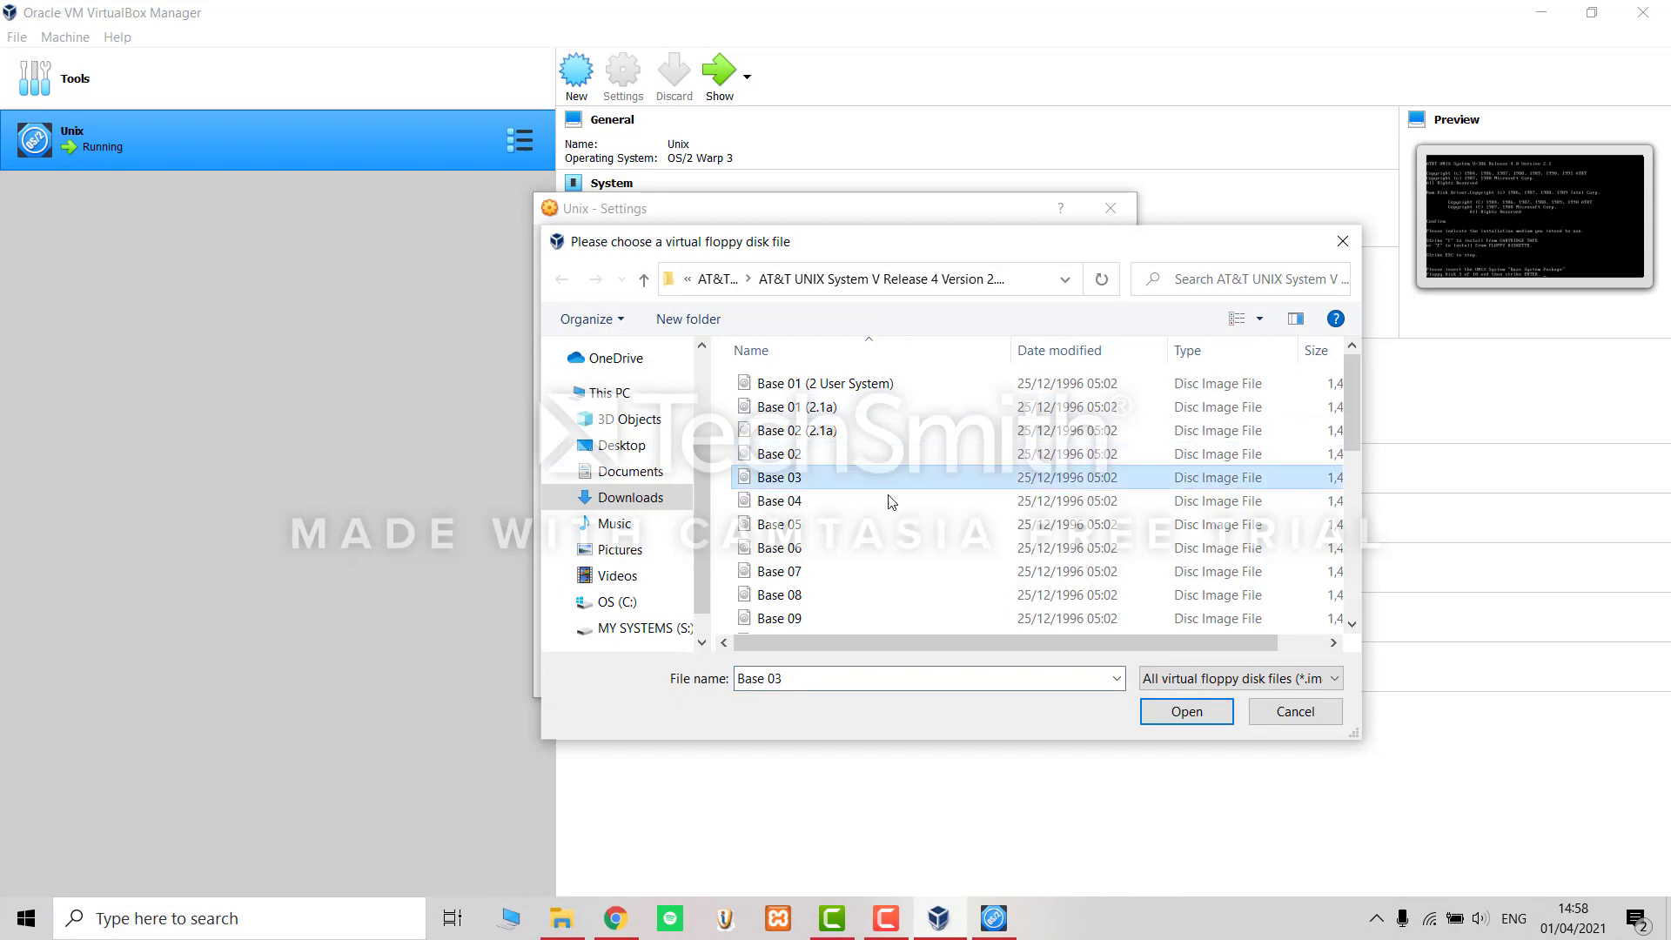
click(1186, 716)
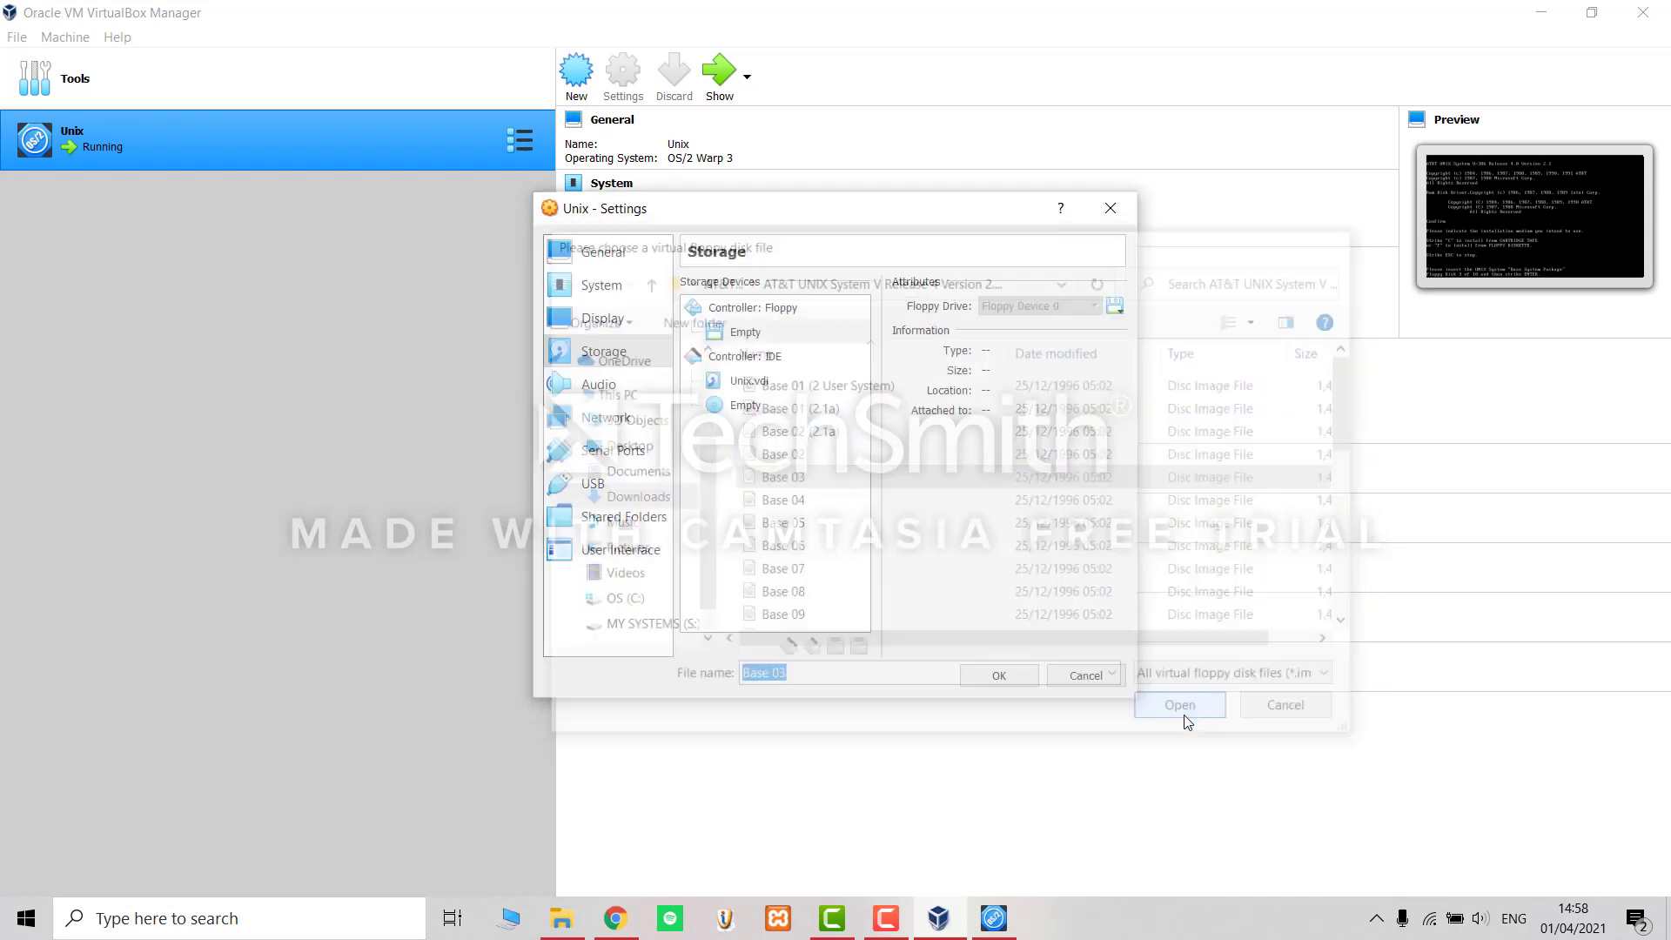
click(984, 678)
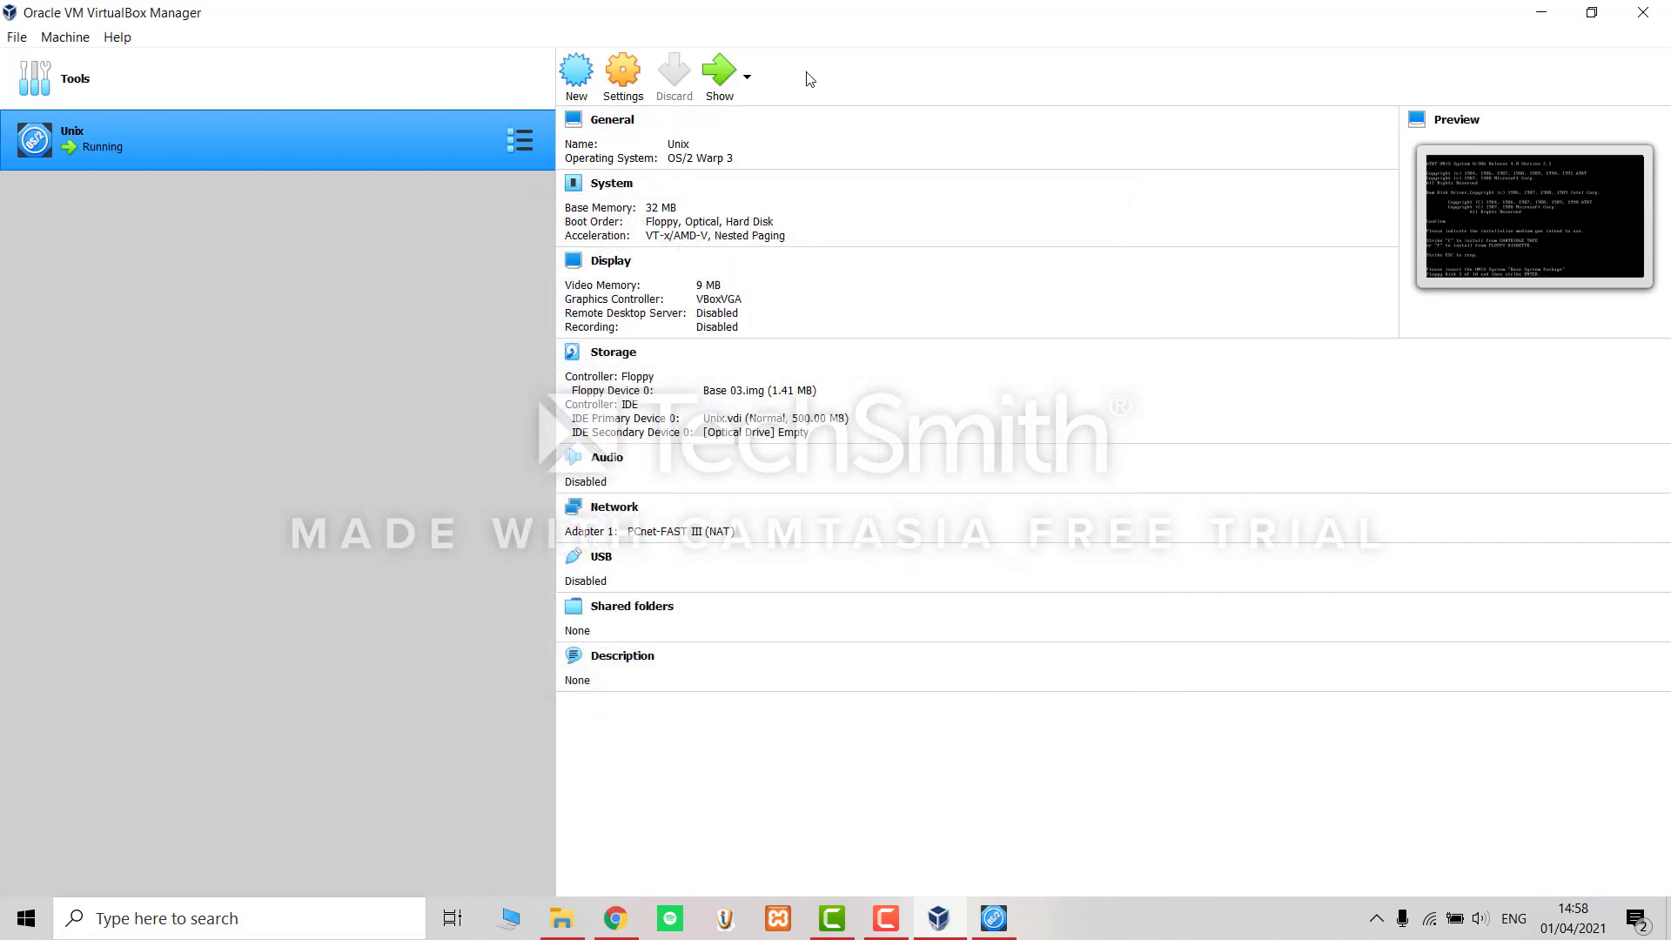
click(735, 75)
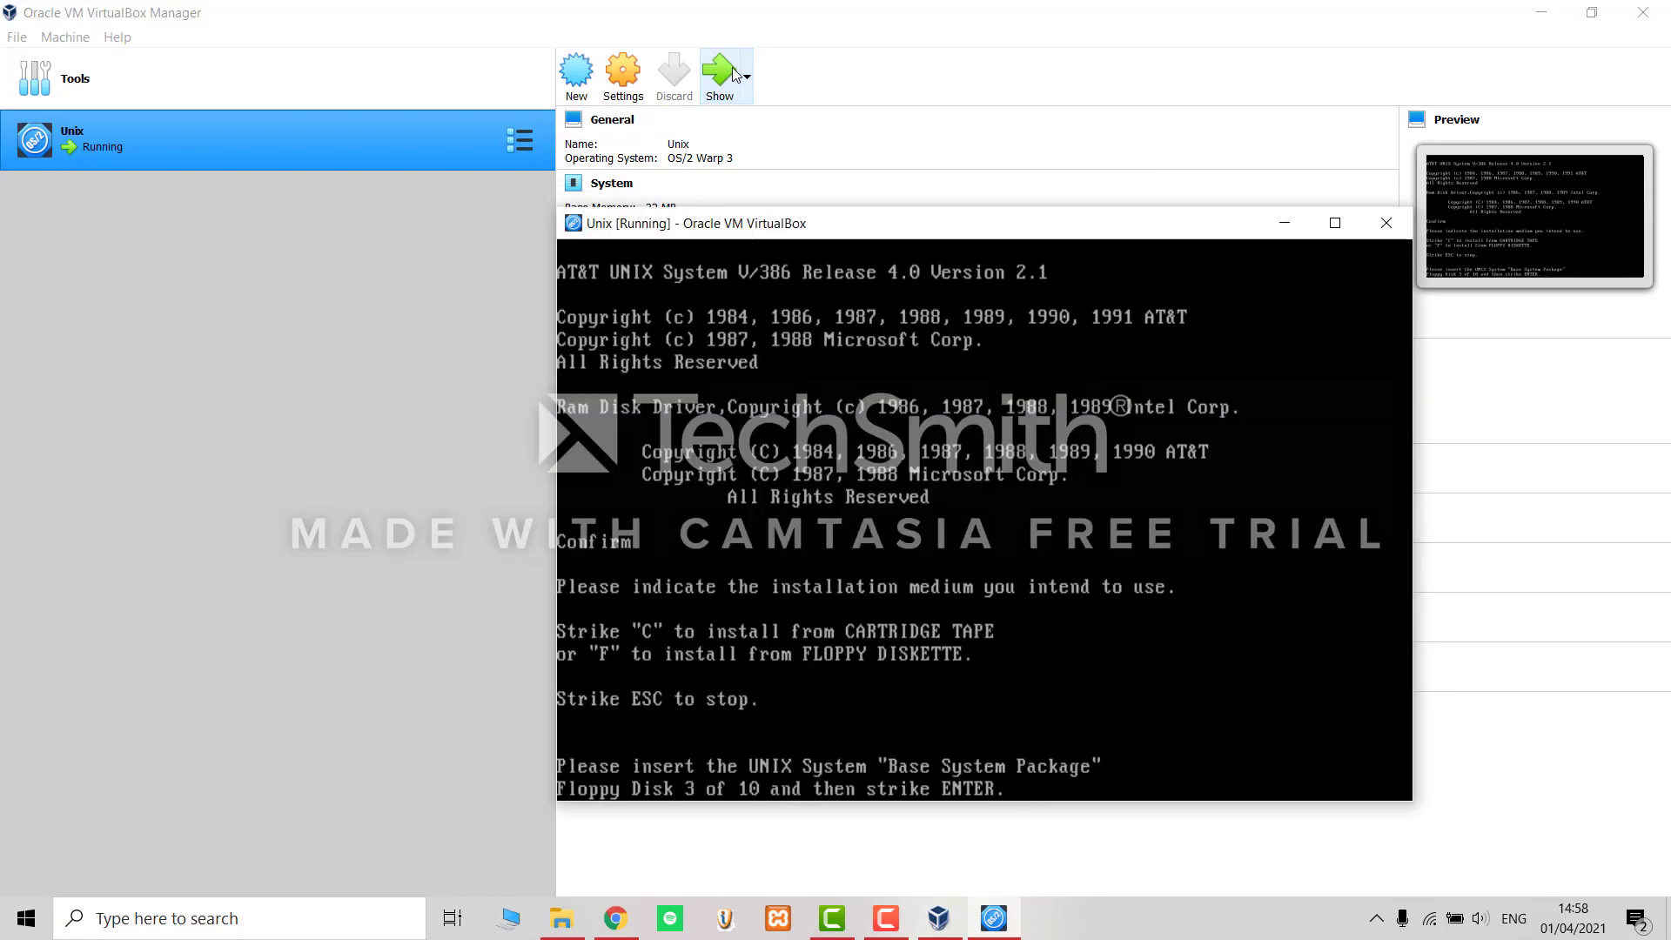
key(Return)
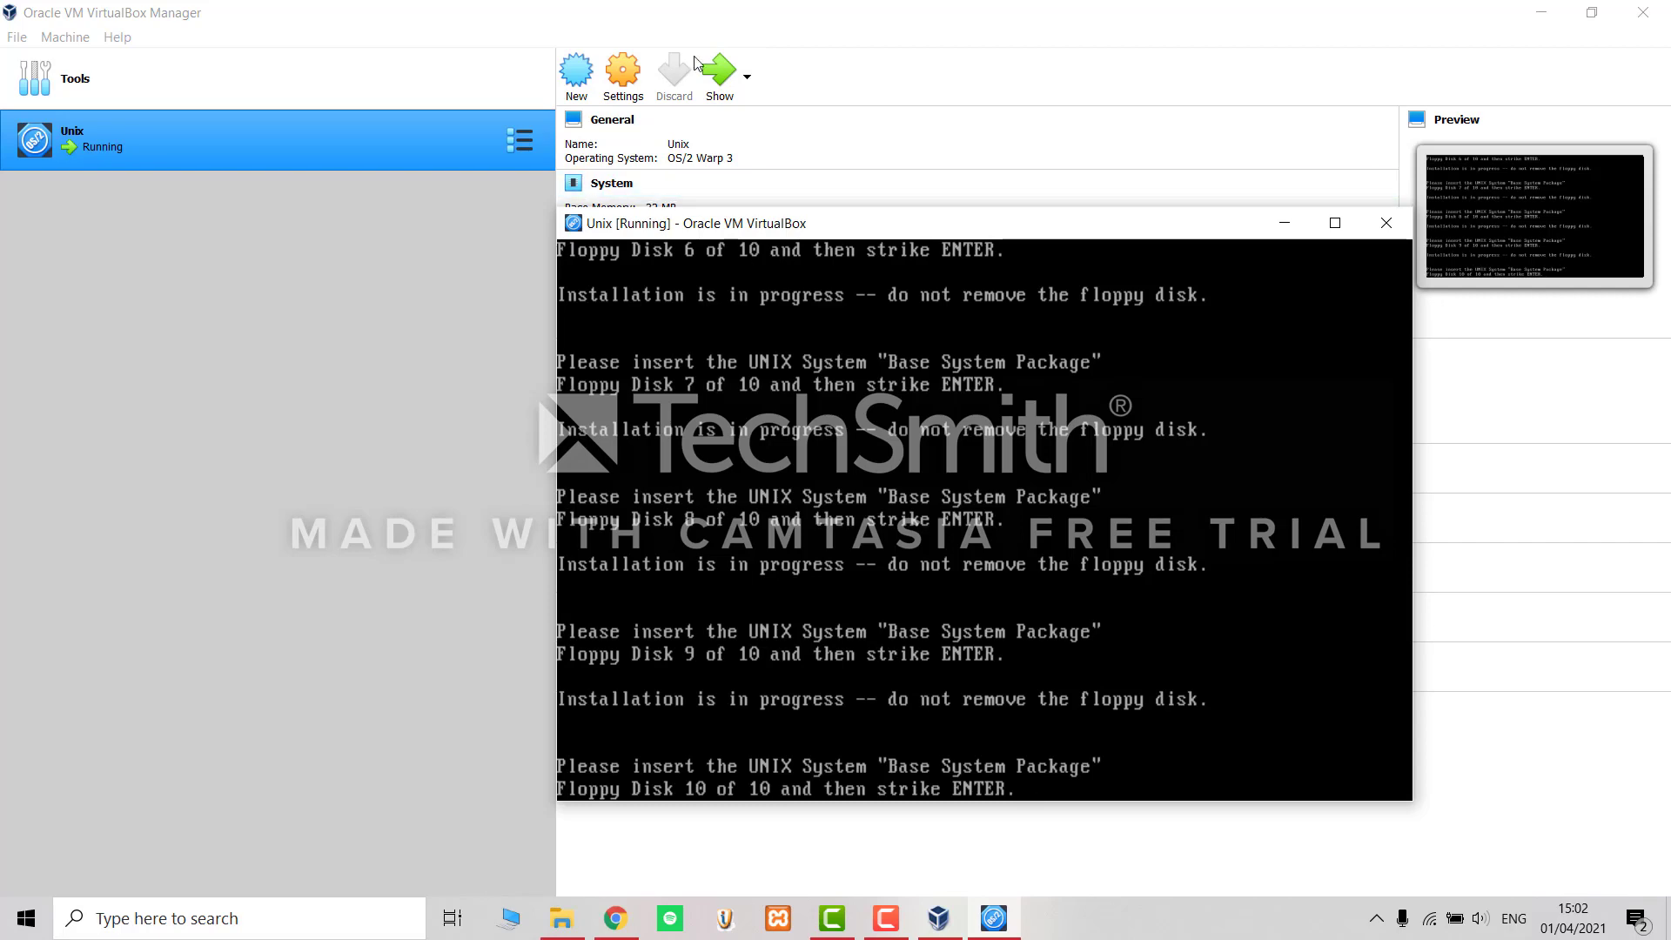
Replace the disk in the floppy drive with Base 10.img and continue the installation with floppy disk 10.
click(608, 75)
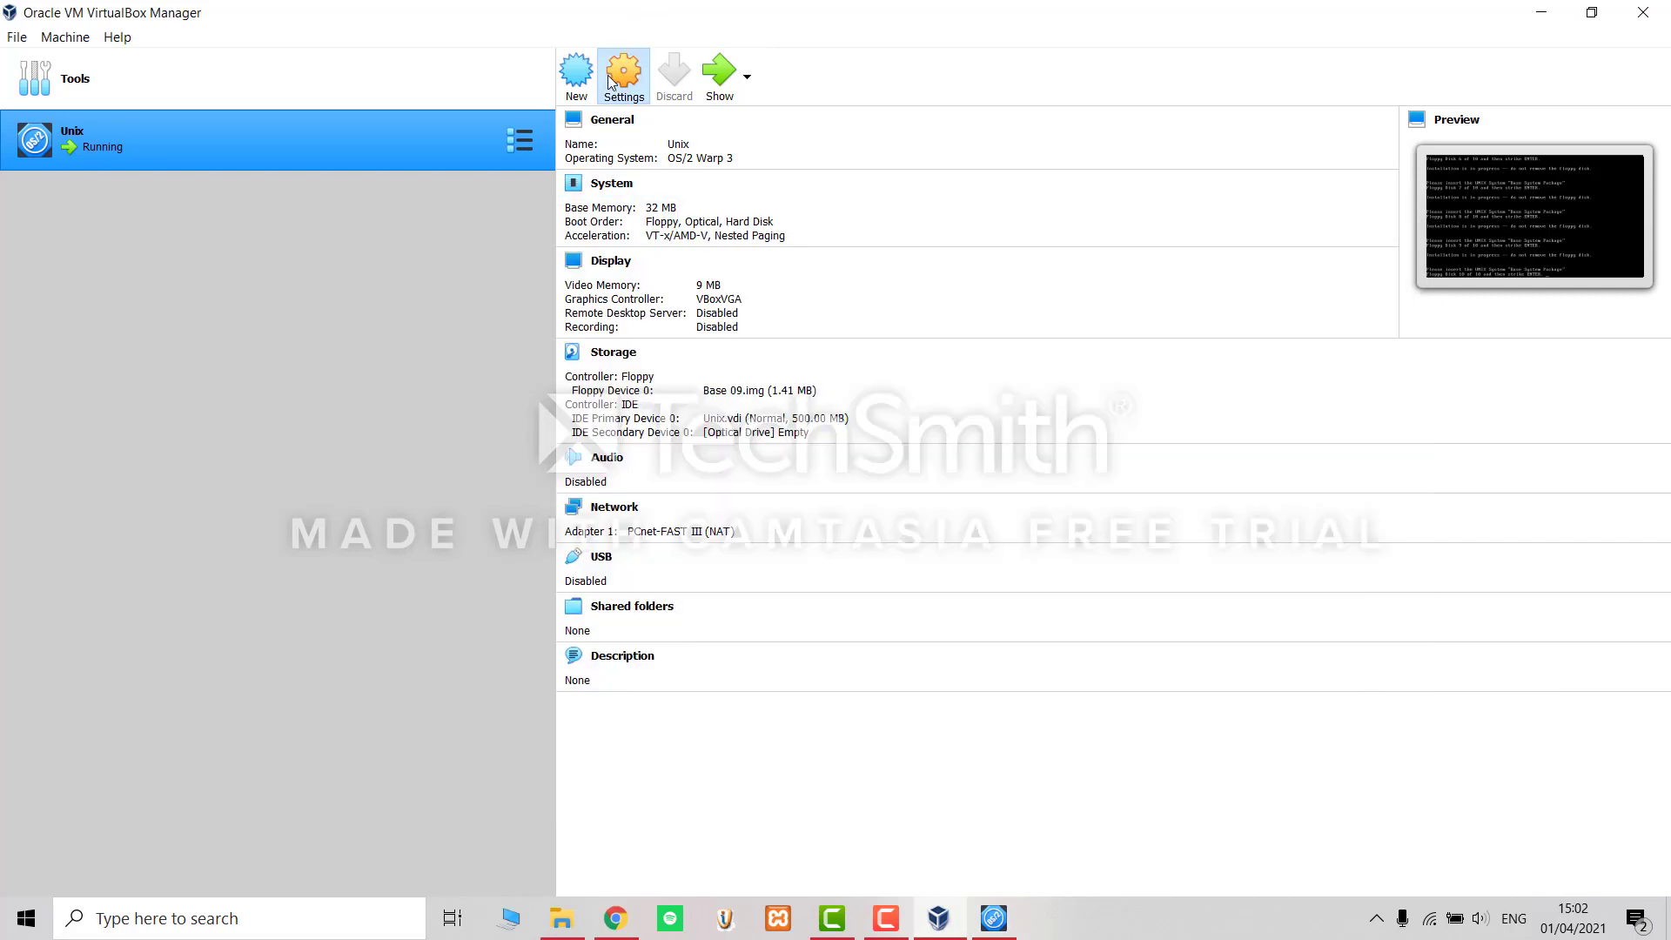
click(607, 75)
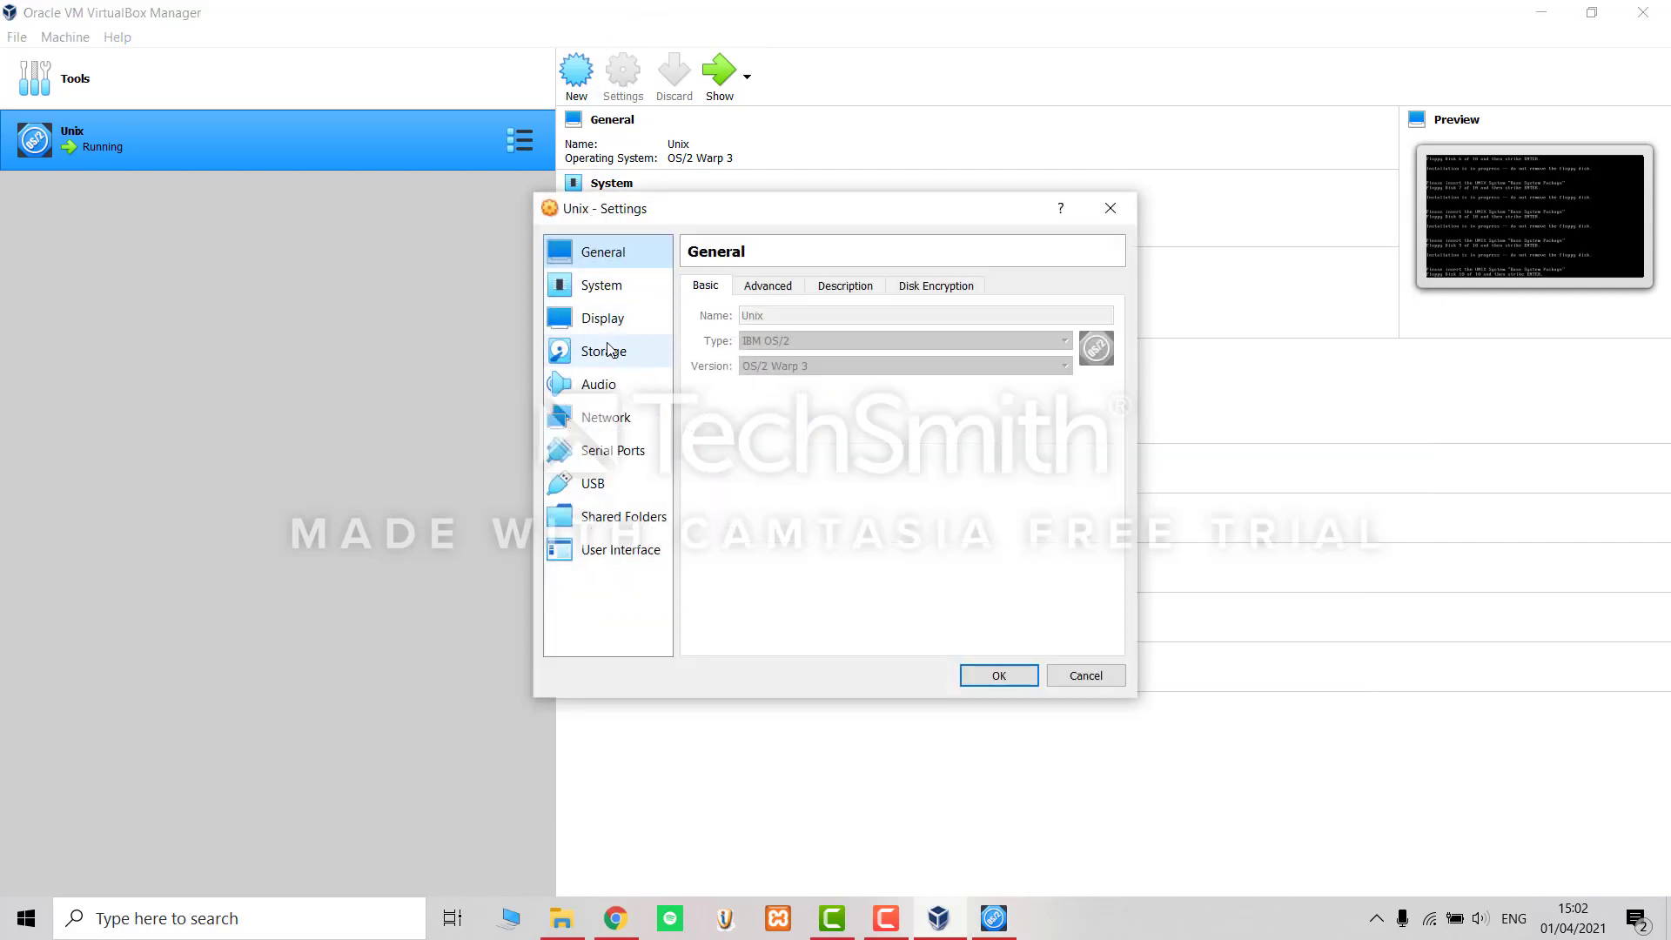
click(610, 350)
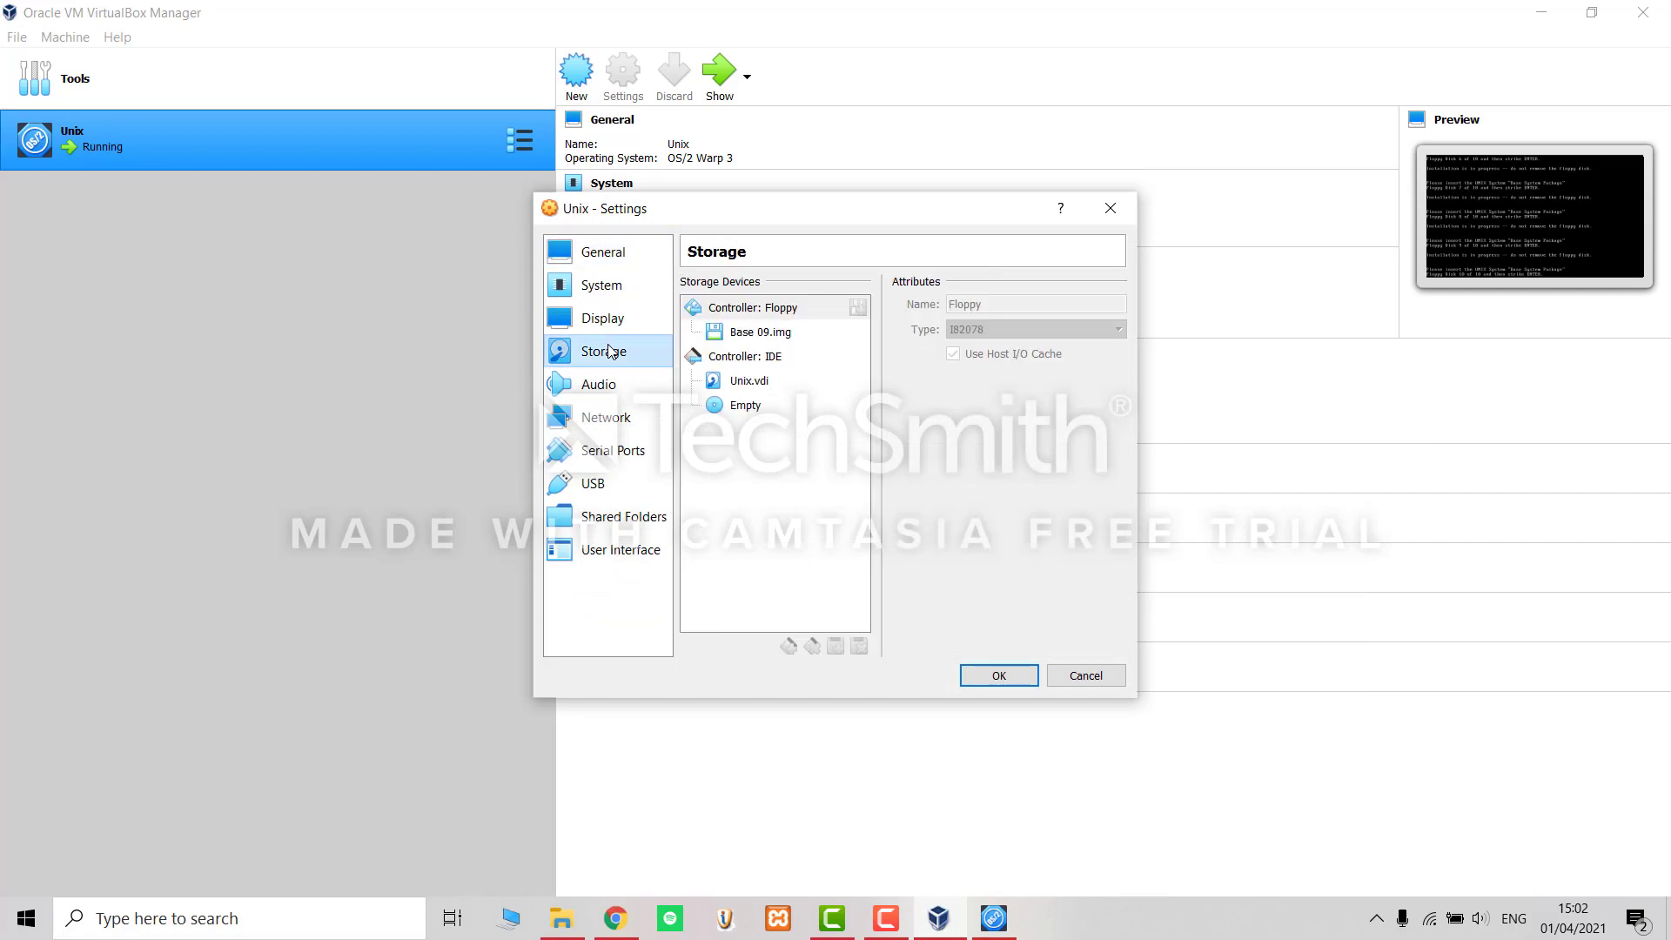
click(748, 332)
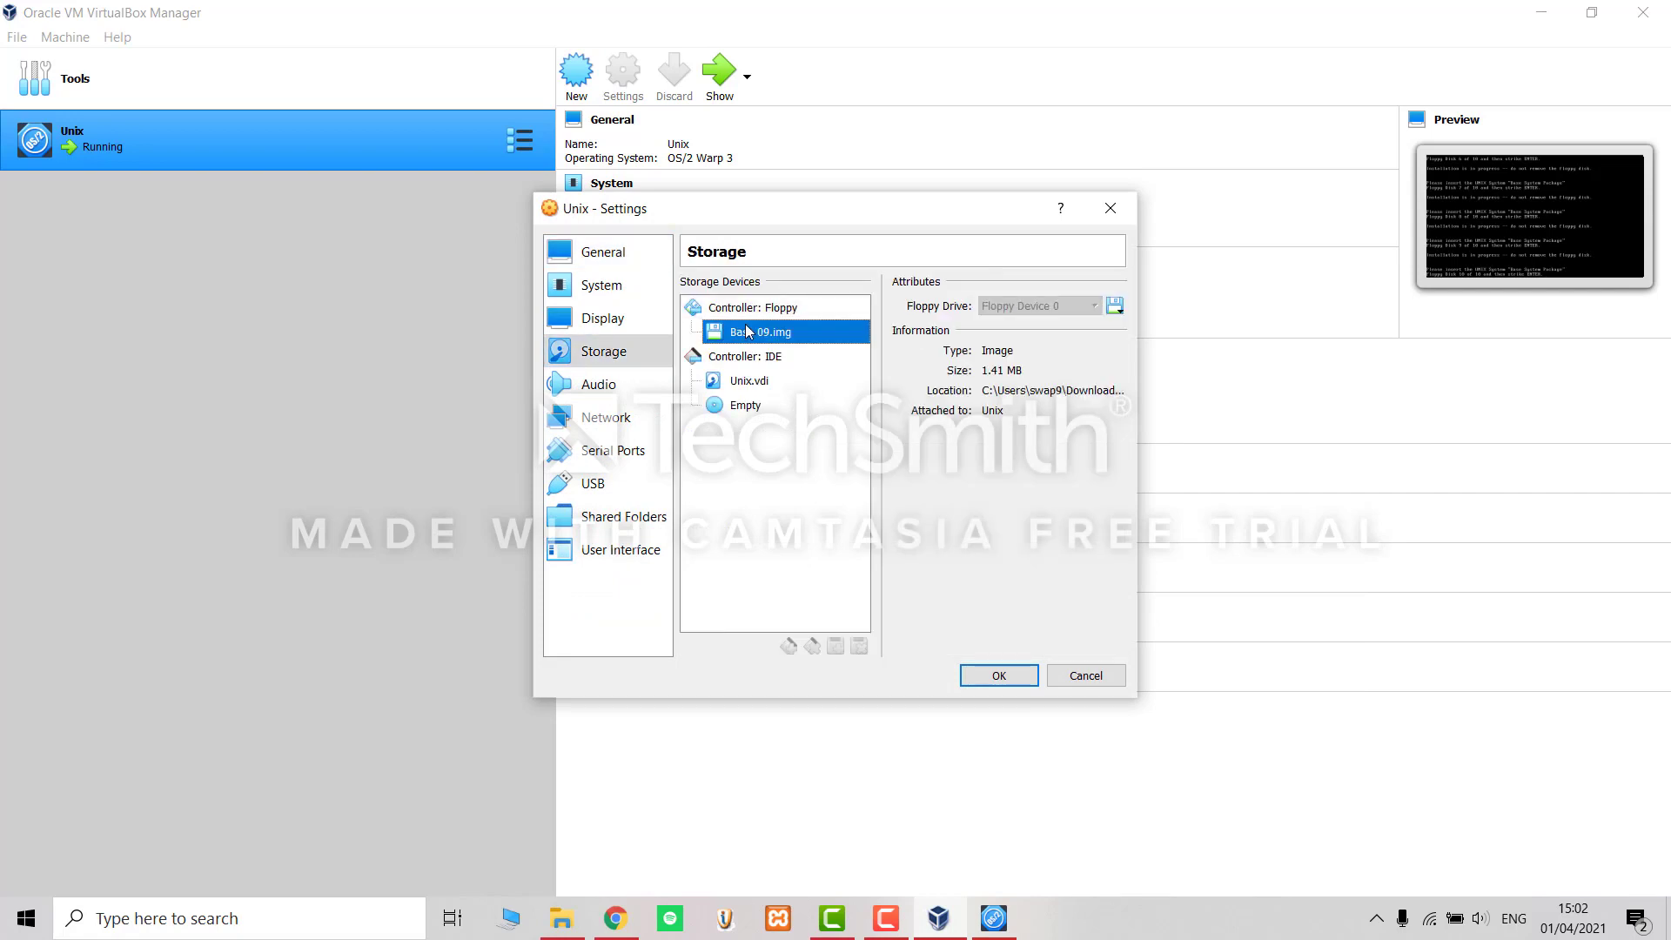
click(1115, 306)
click(1147, 353)
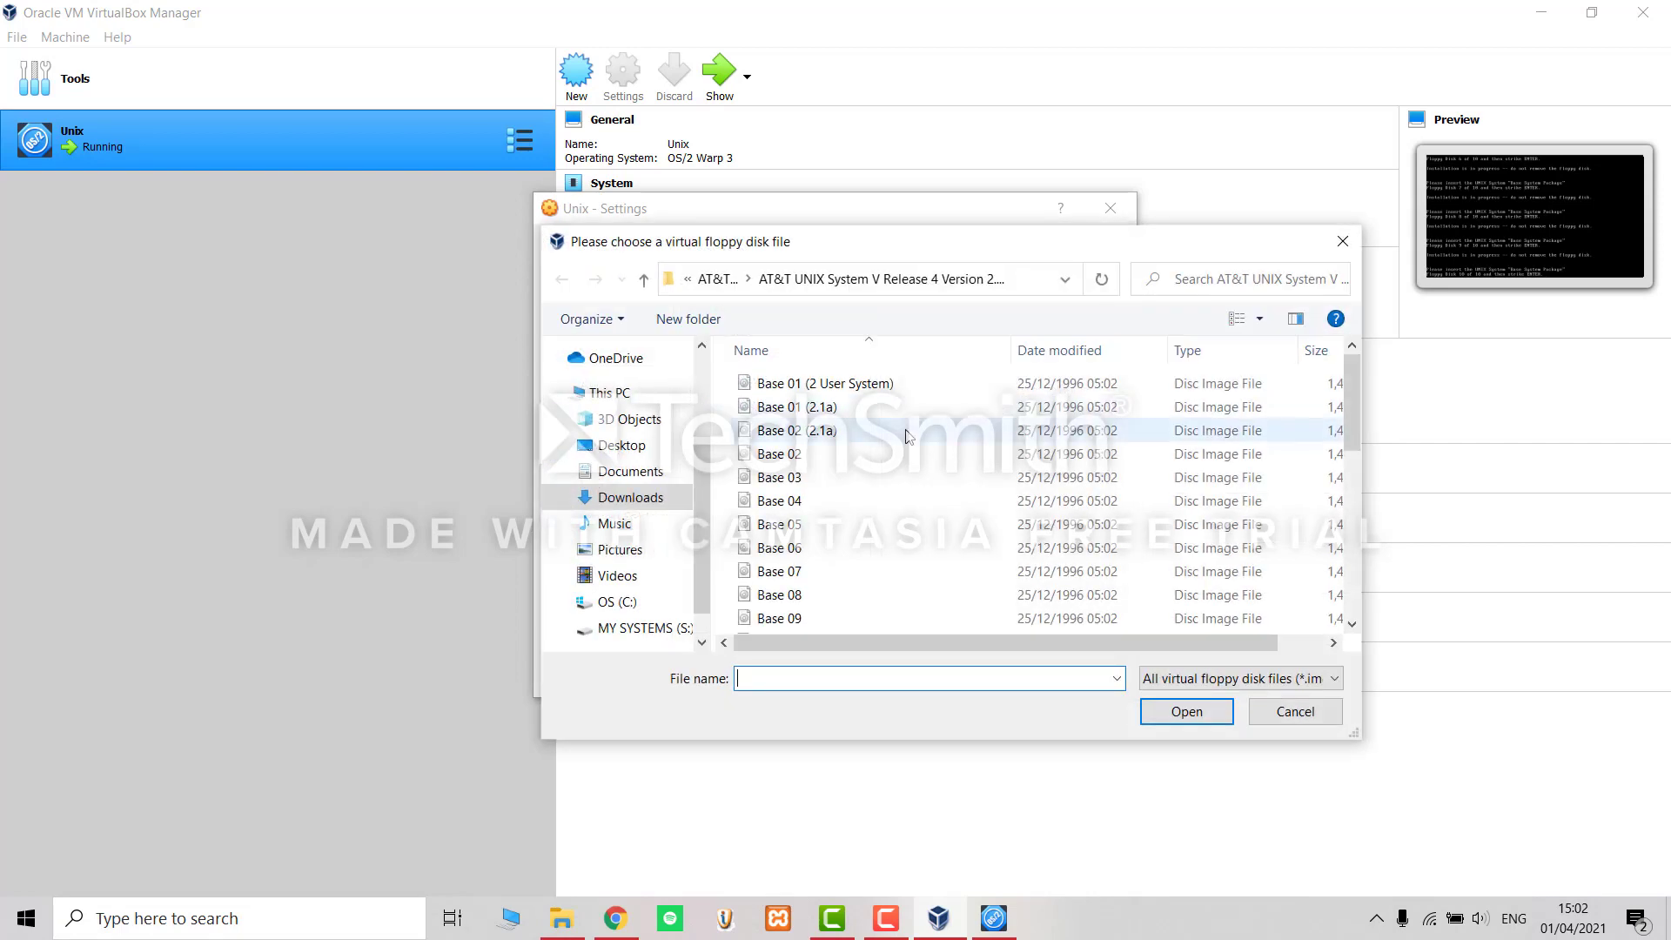
scroll(888, 470, down, 2)
click(843, 507)
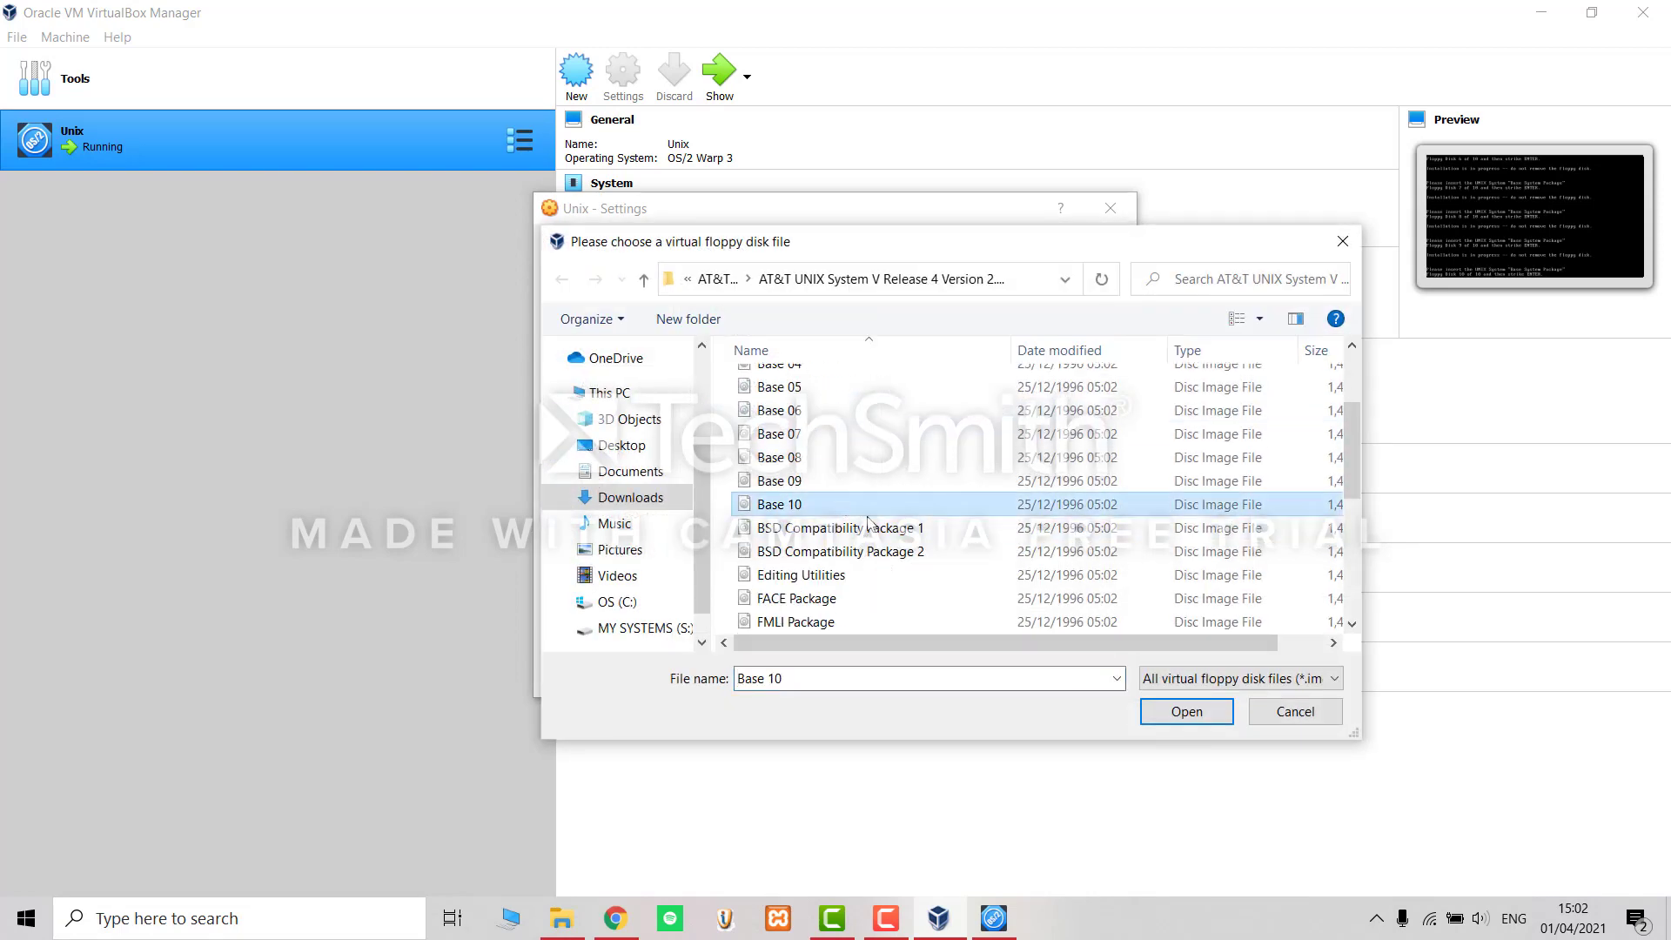
click(1170, 711)
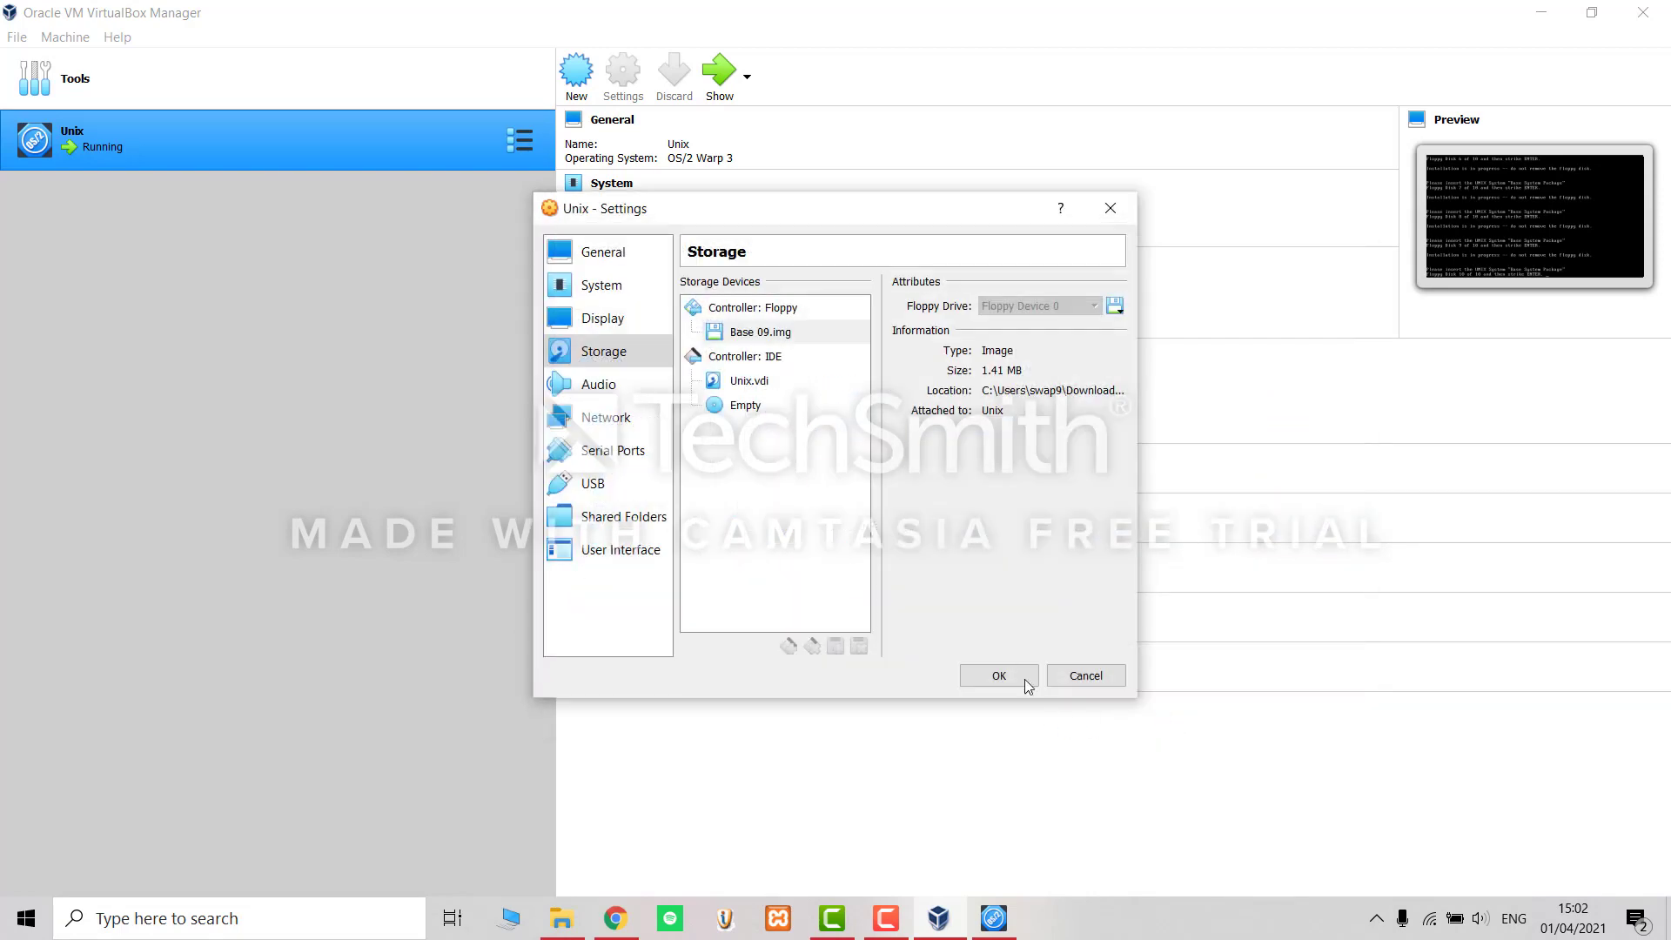
click(1005, 668)
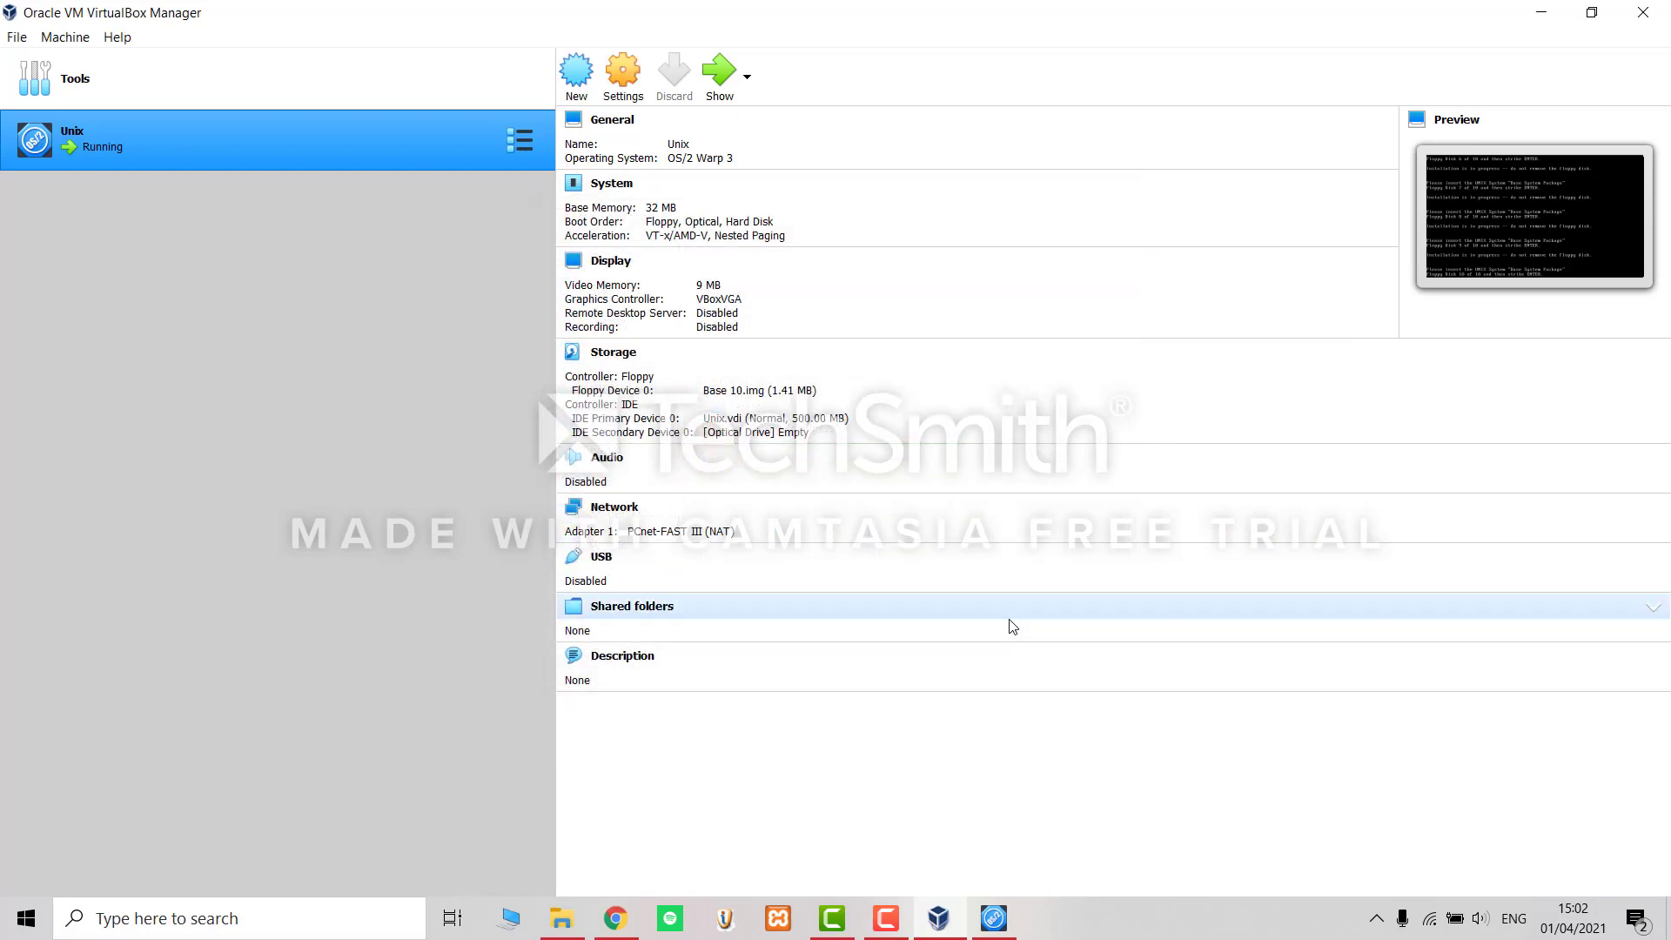
click(726, 85)
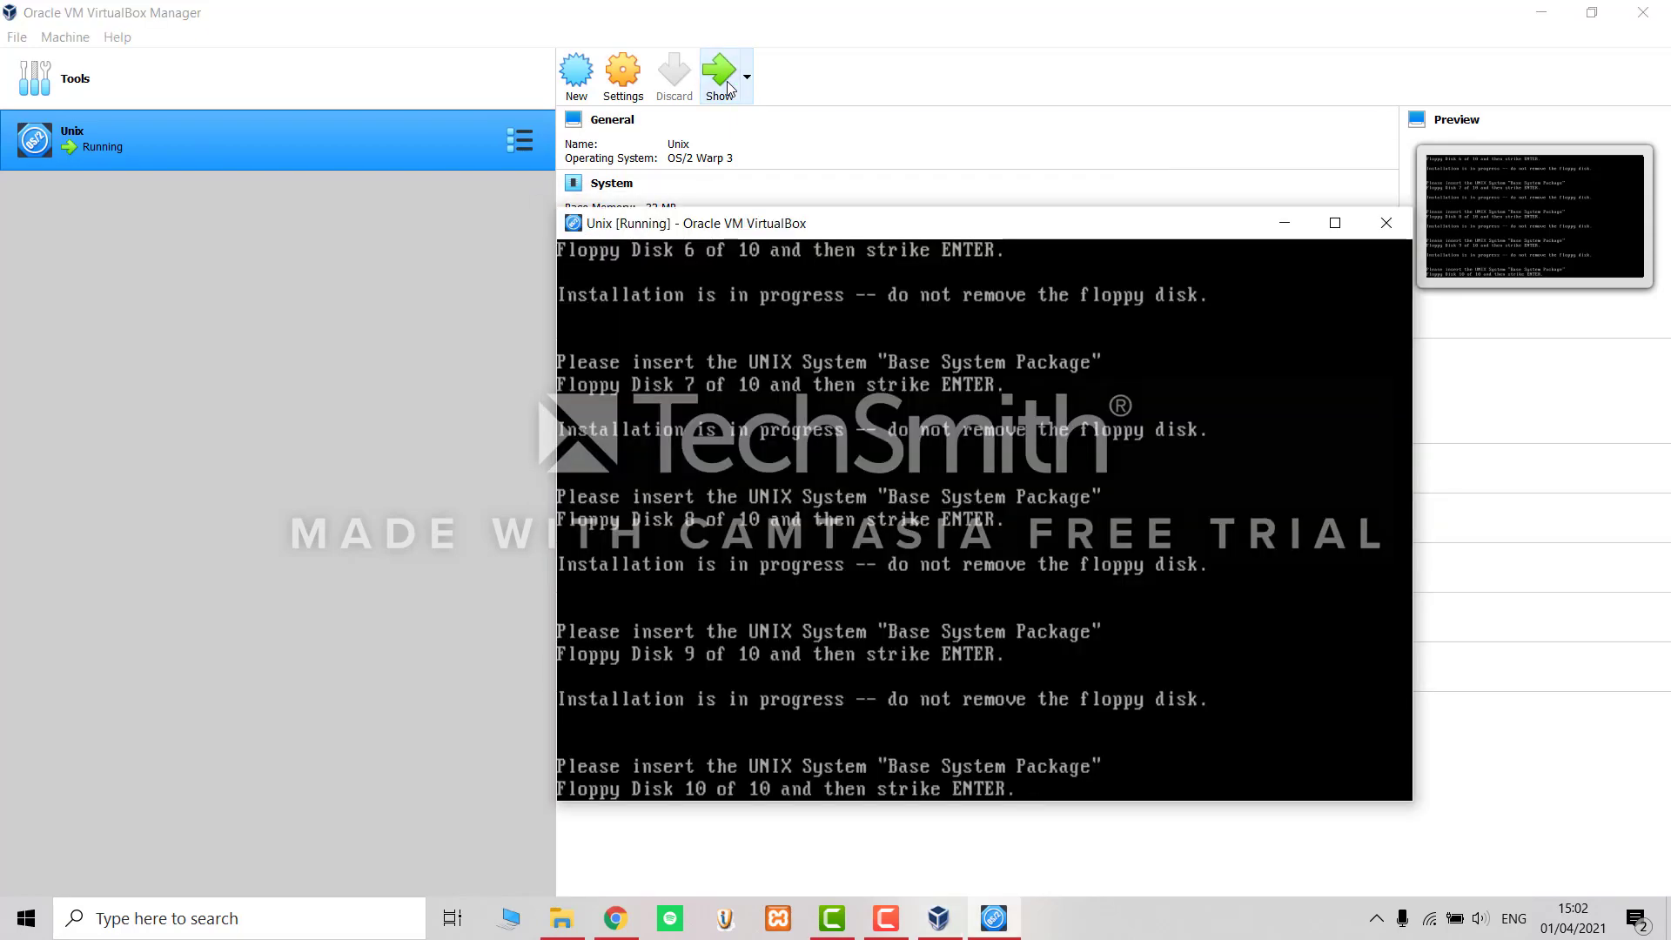
key(Return)
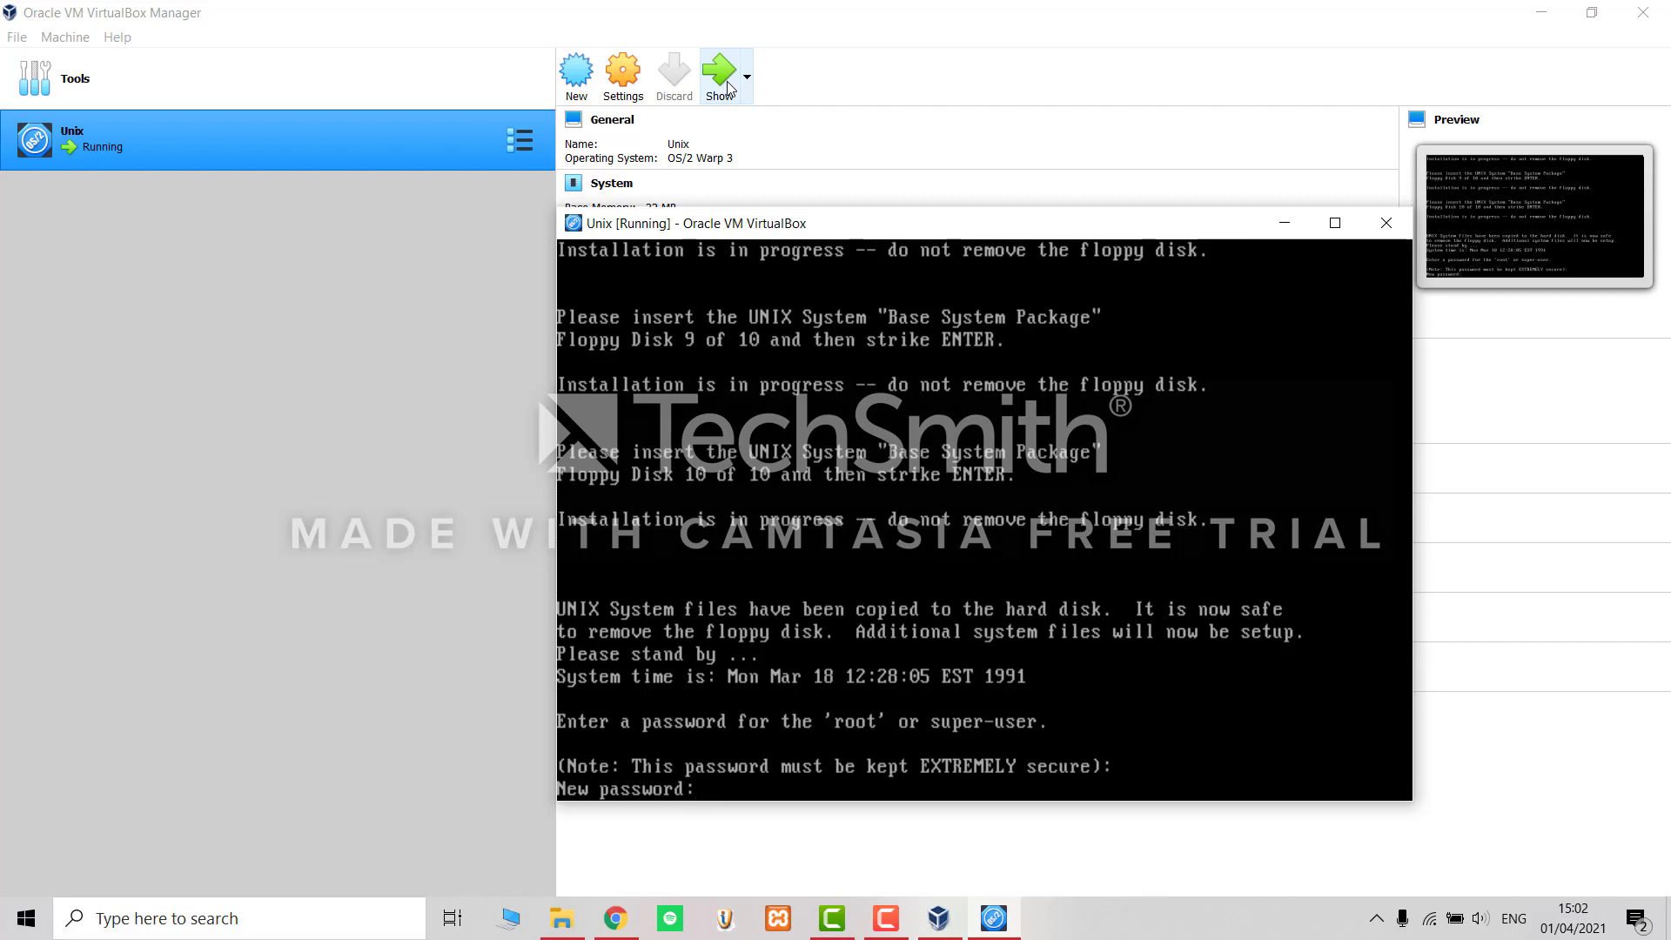
Enter and confirm passwords for the root, install and service users, and give the system a name.
key(Return)
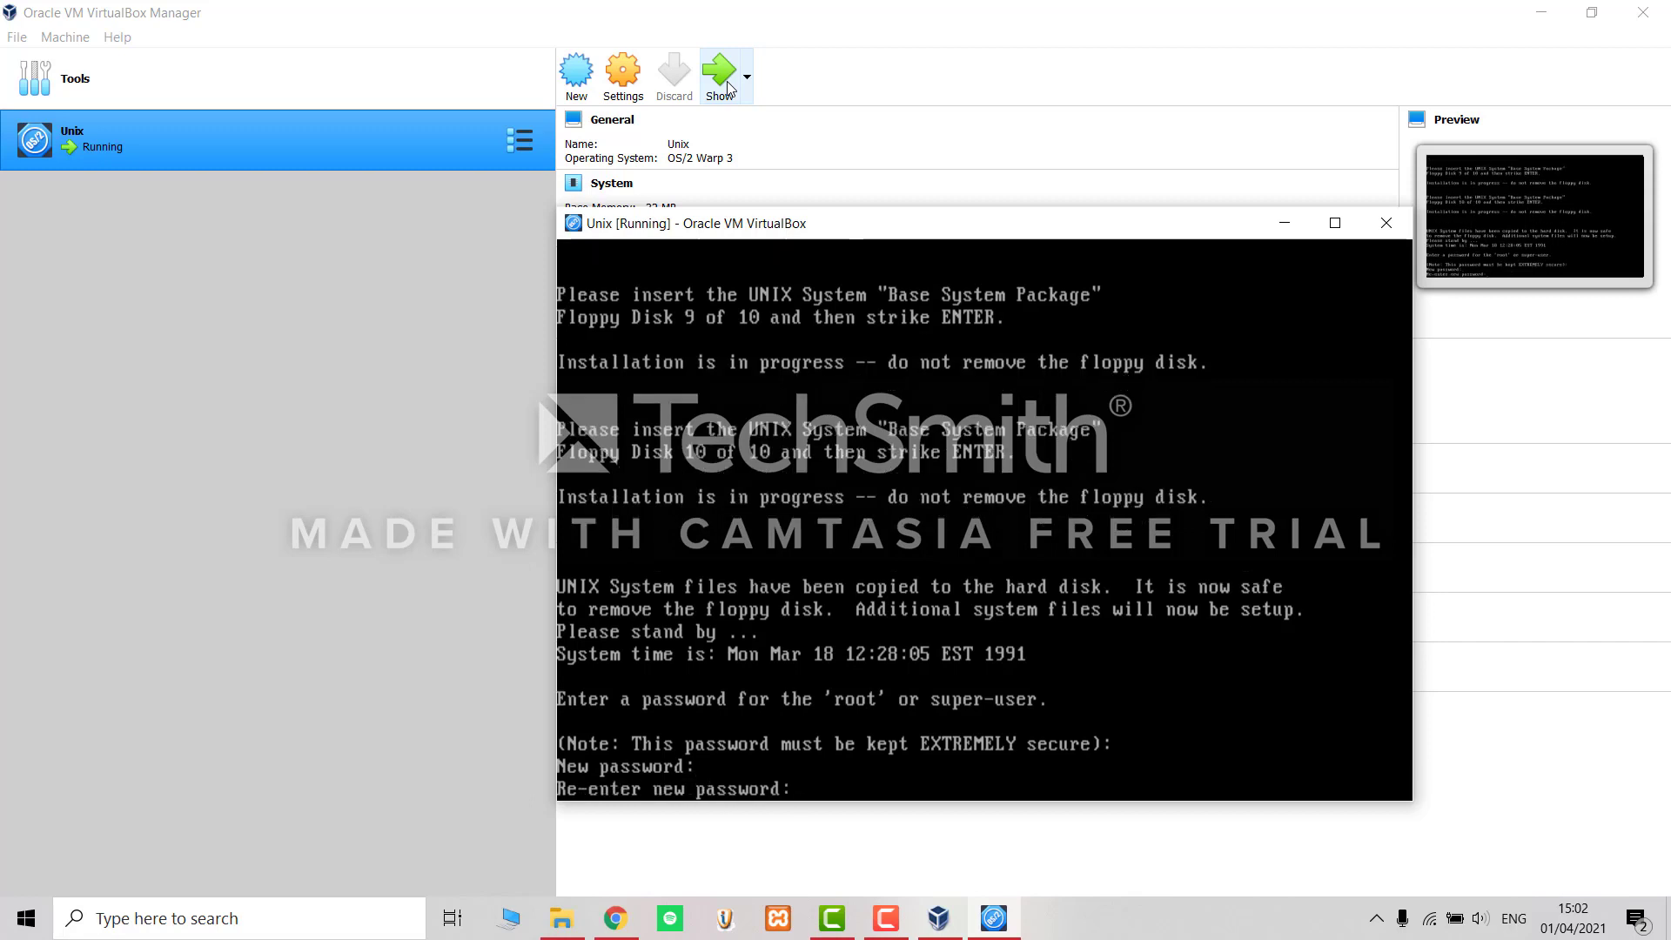
key(Return)
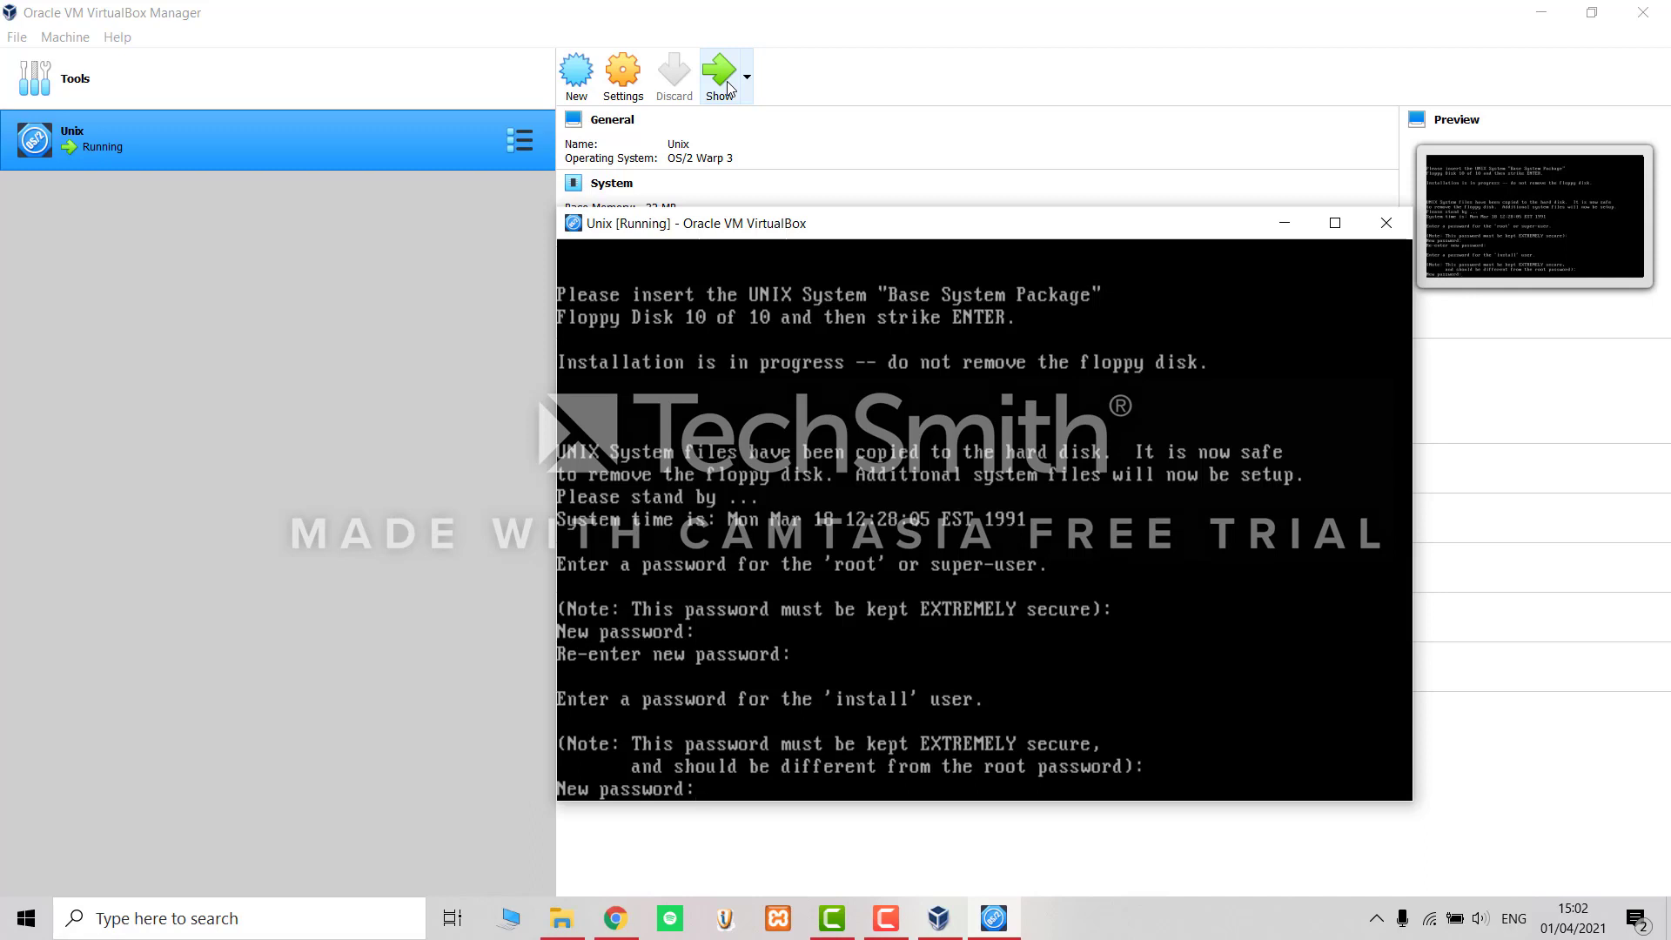
key(Return)
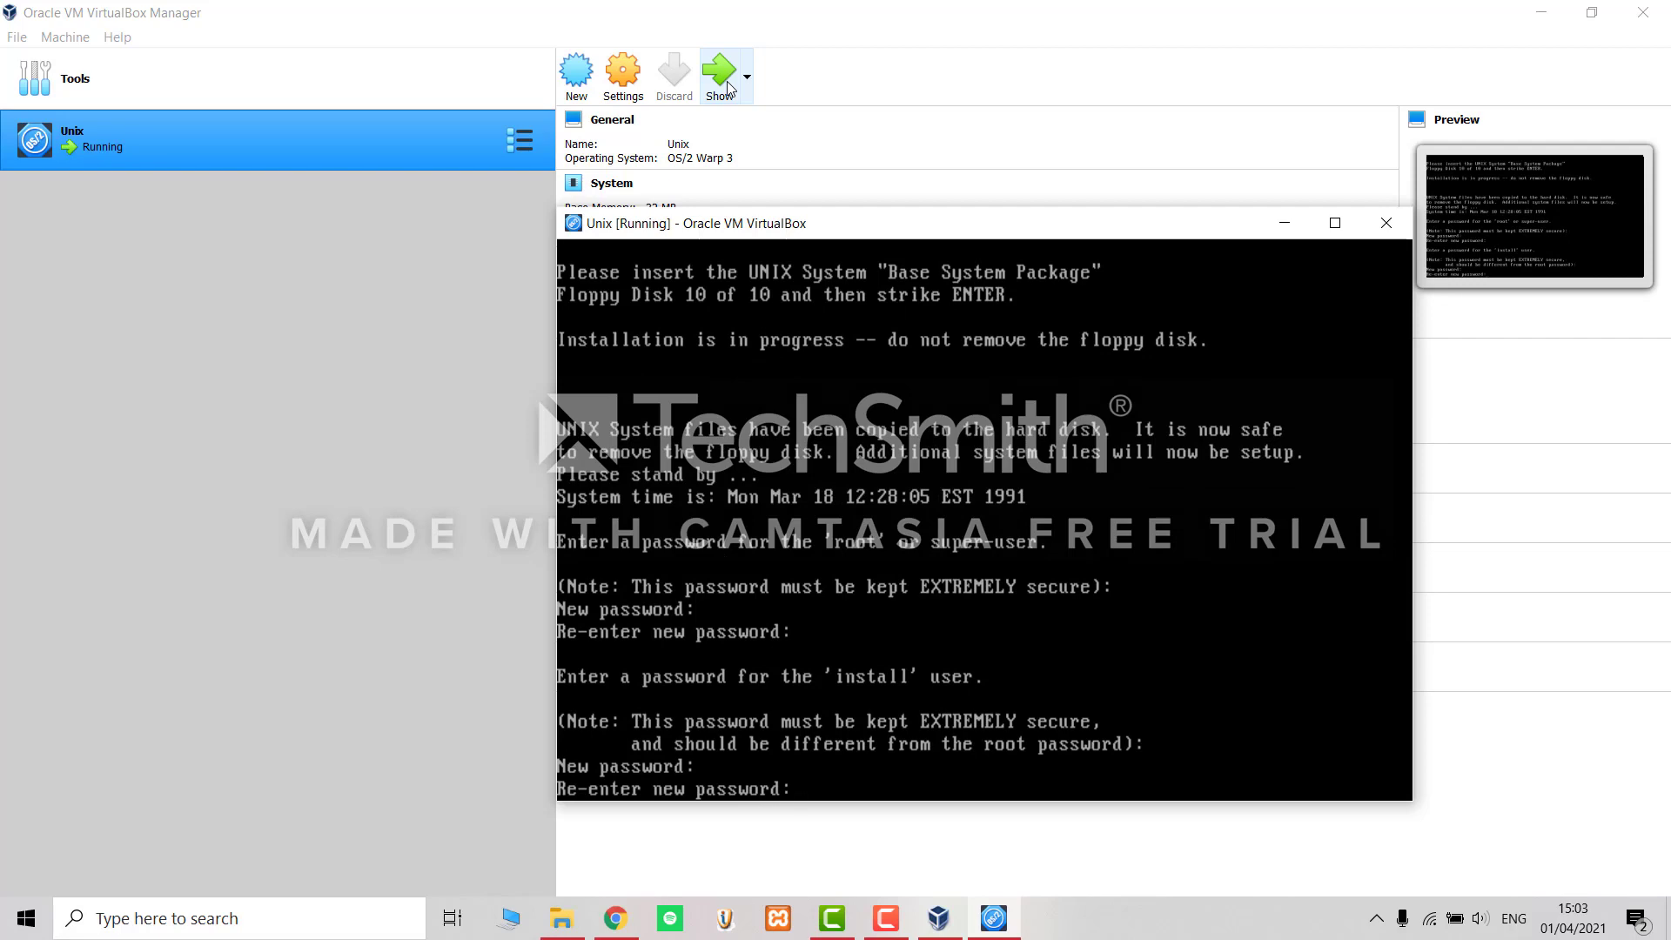
key(Return)
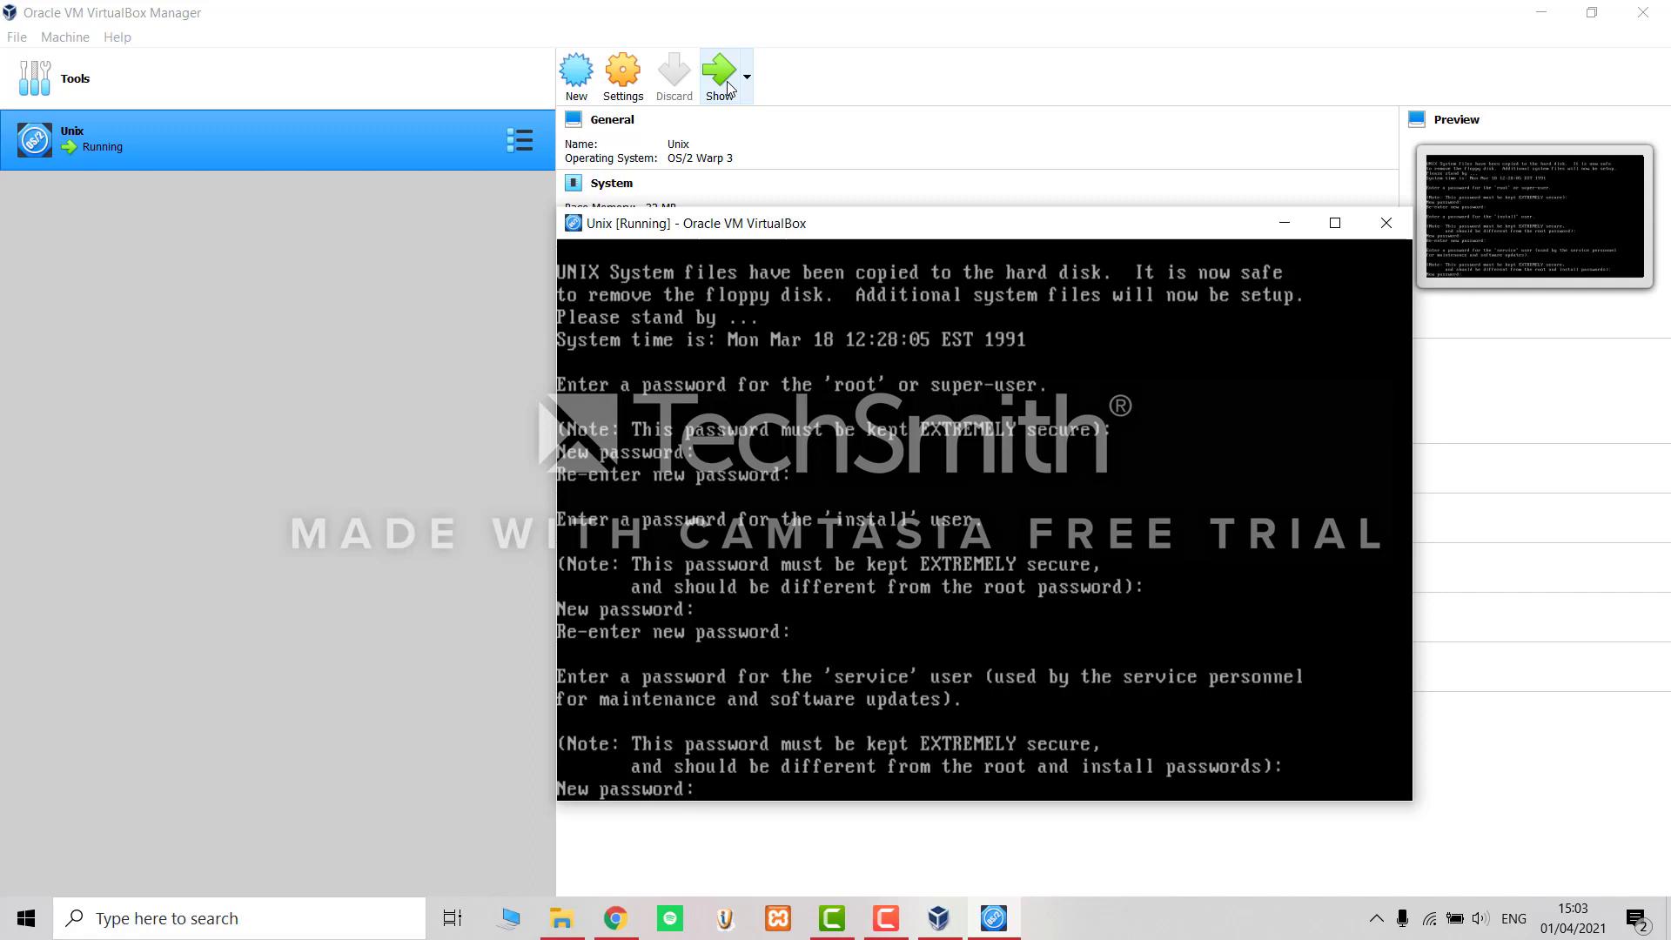
key(Return)
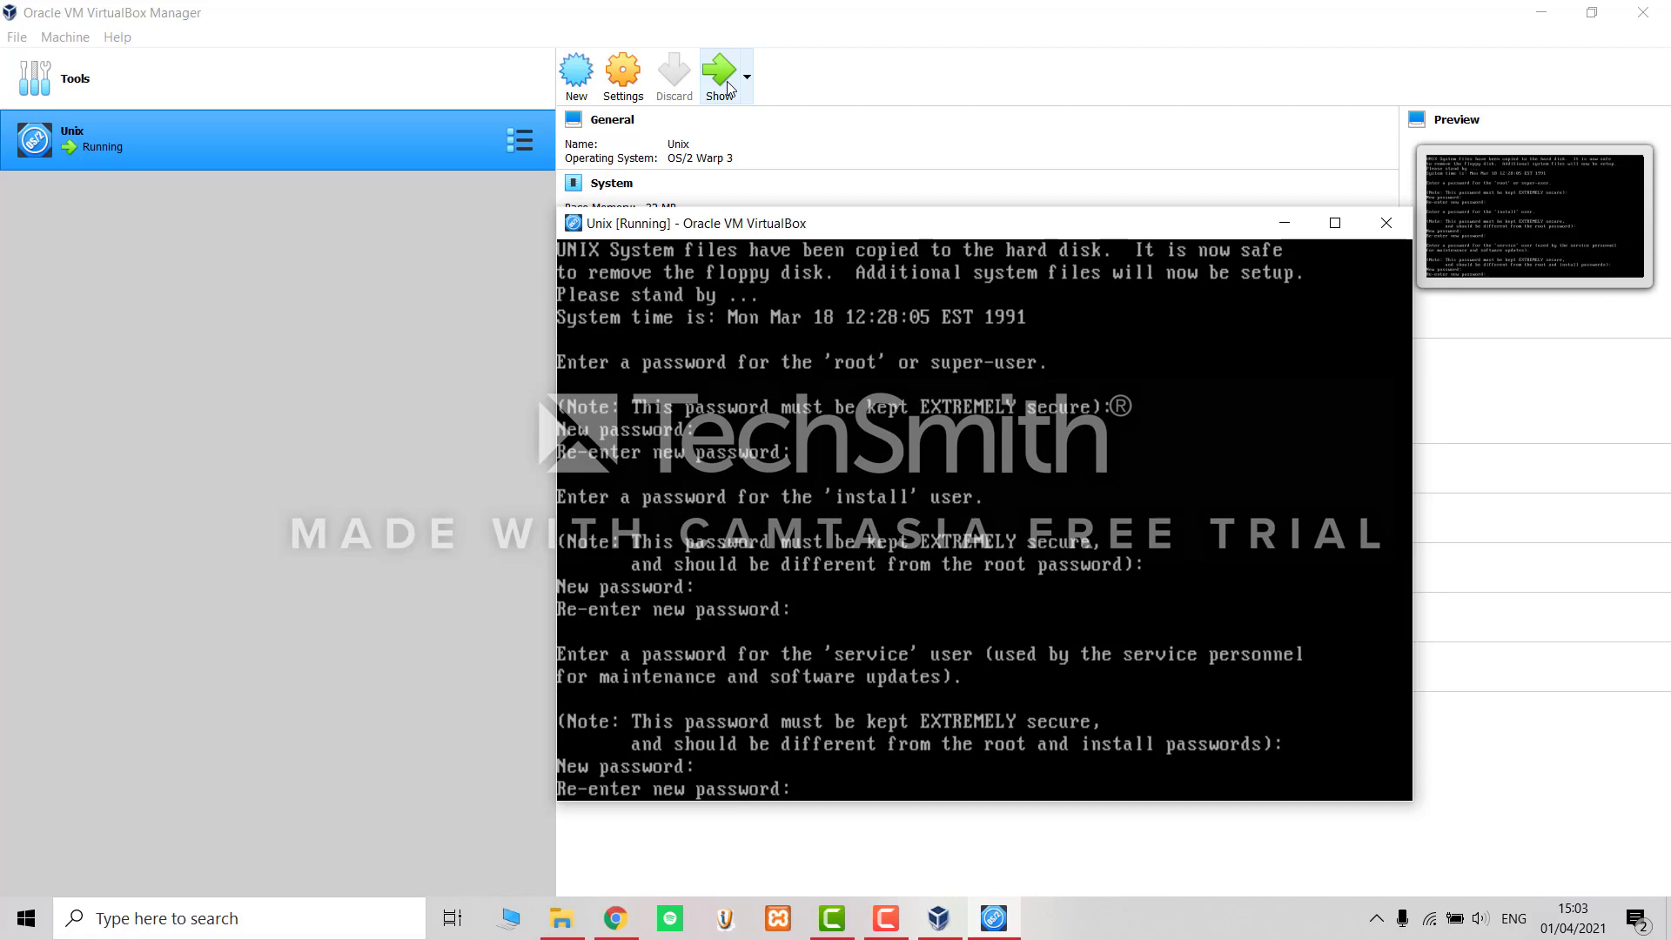
key(Return)
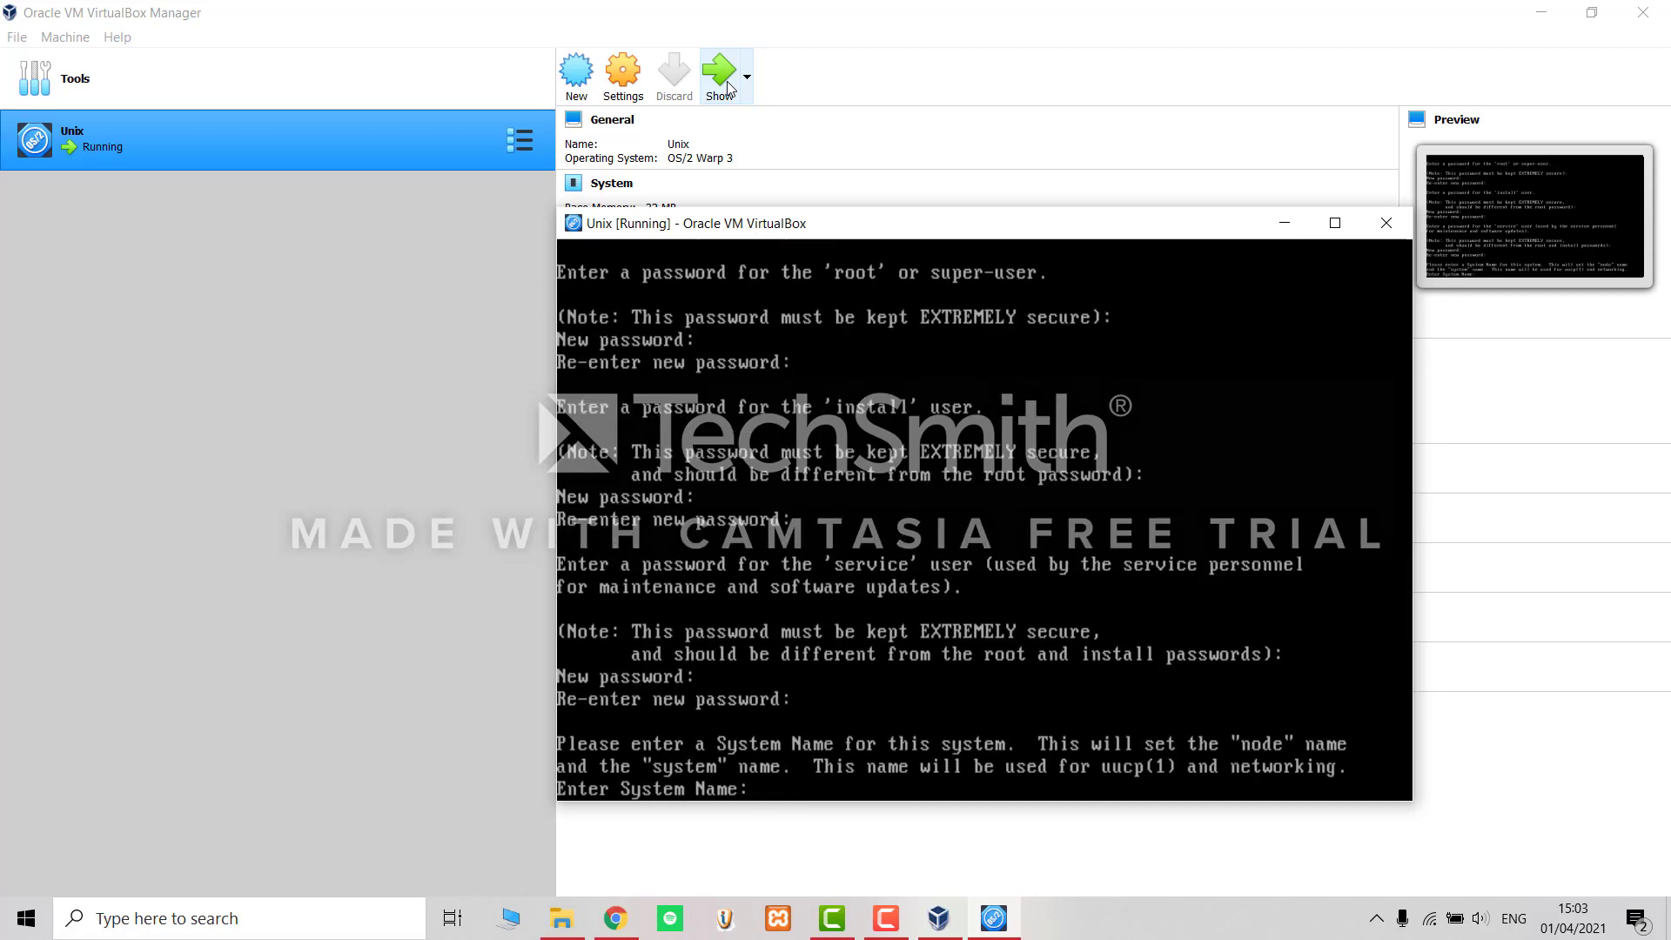
text(Swapnil)
key(Return)
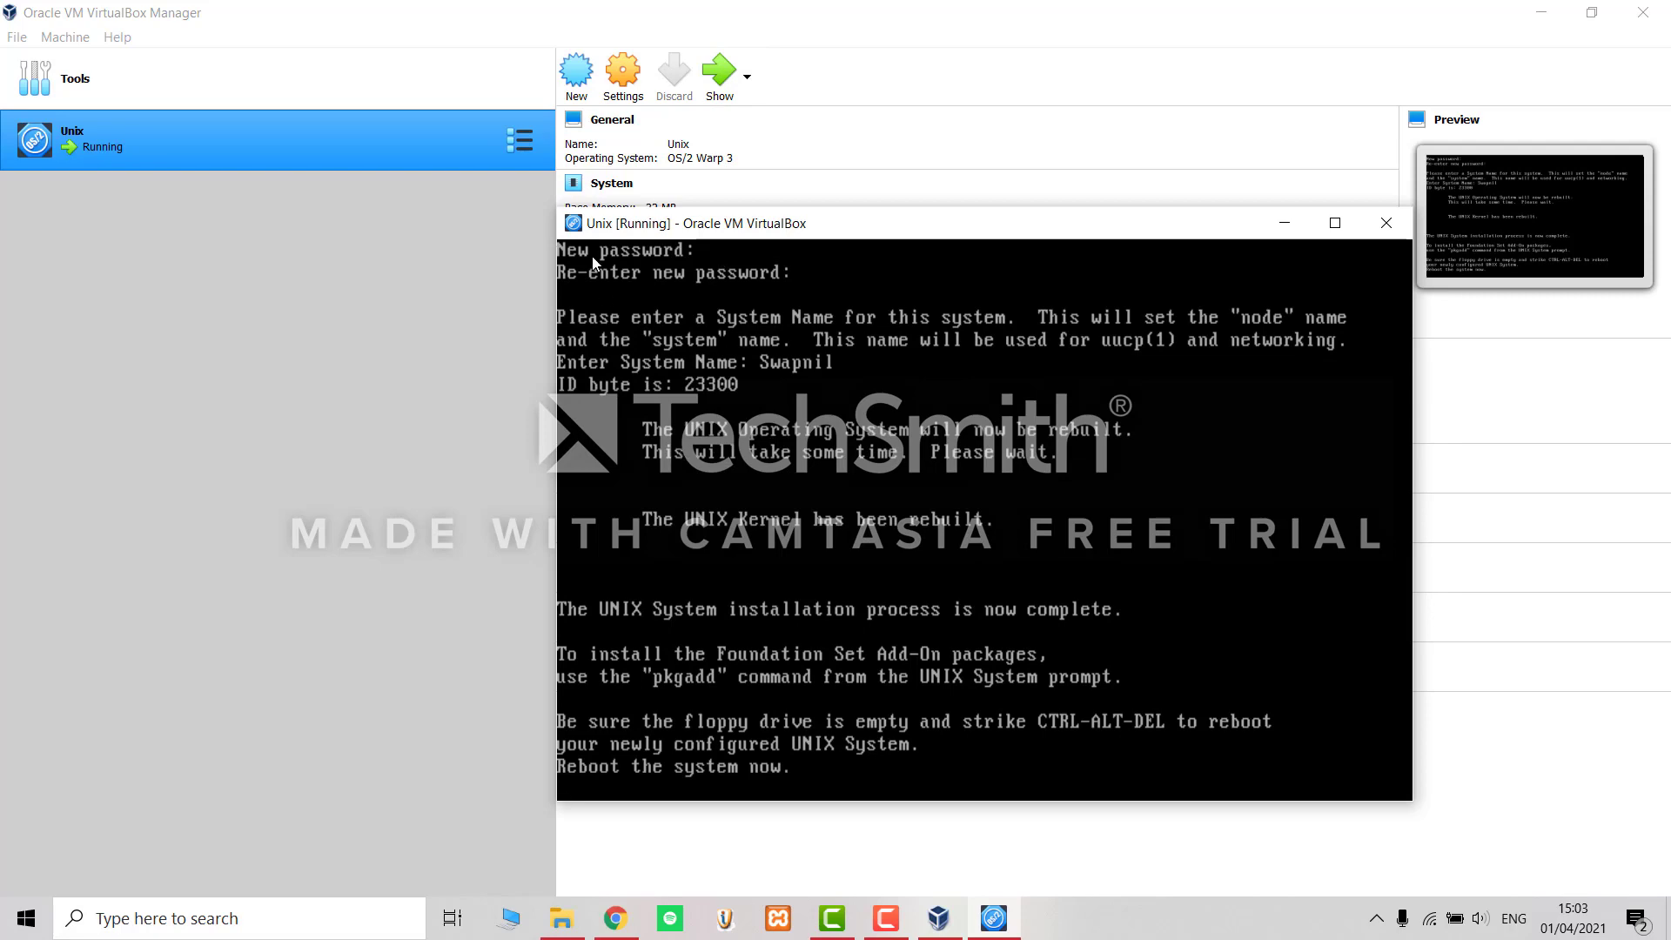
Remove the Base 10.img disk from the Unix machine's virtual floppy drive and save the storage settings.
click(618, 99)
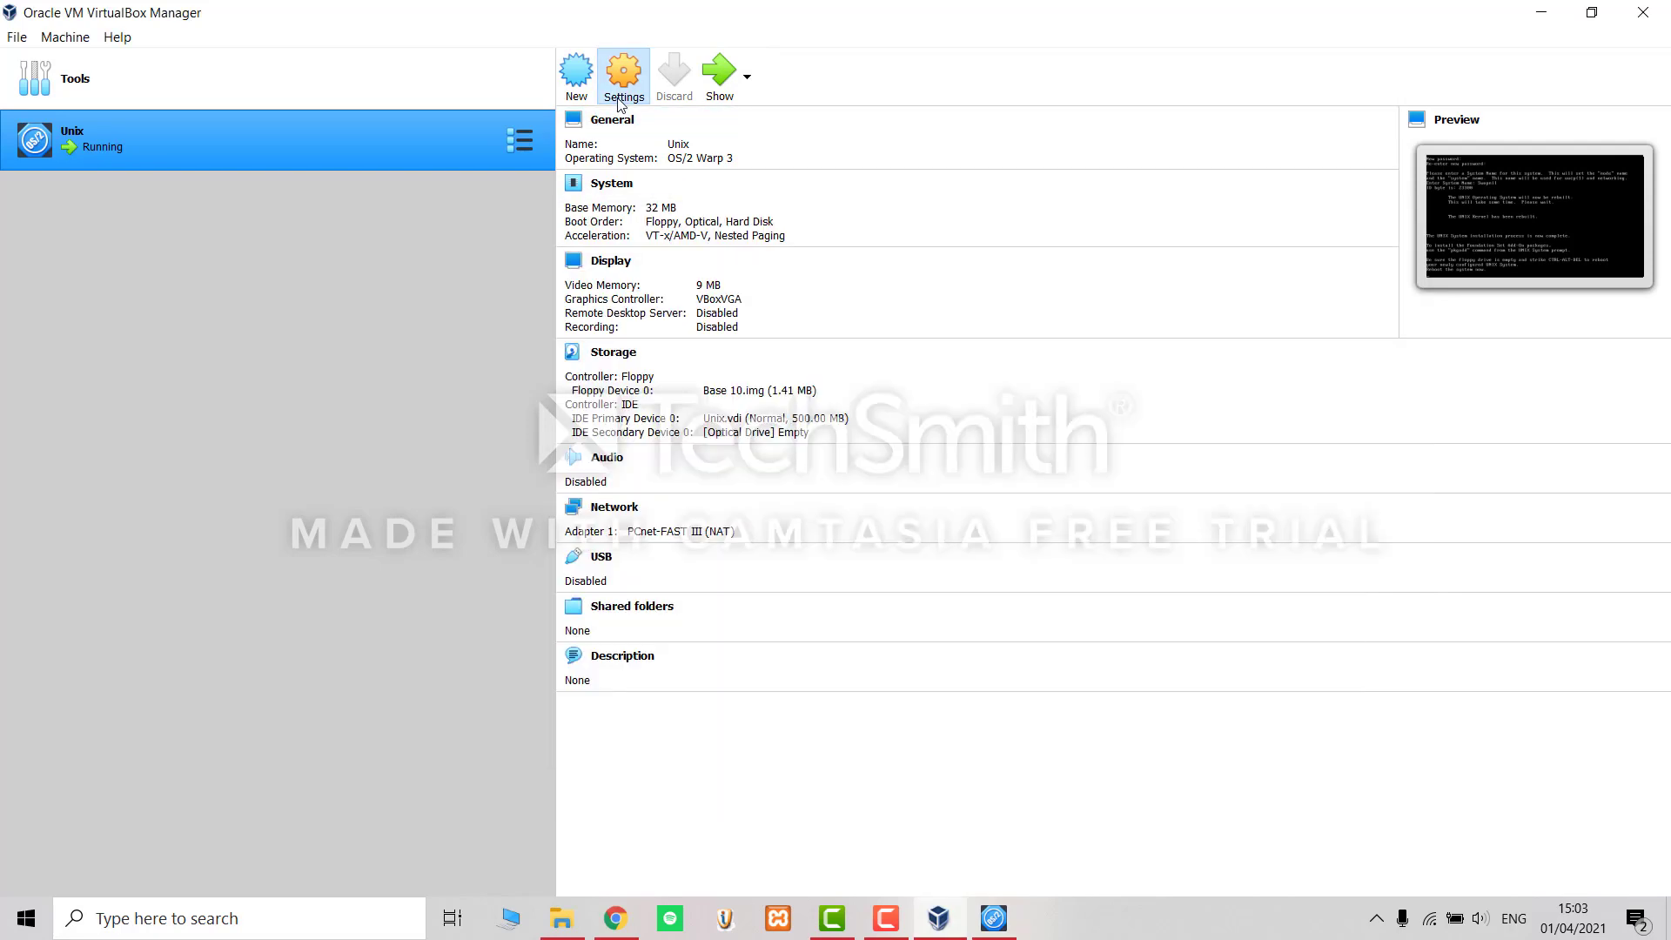
click(621, 357)
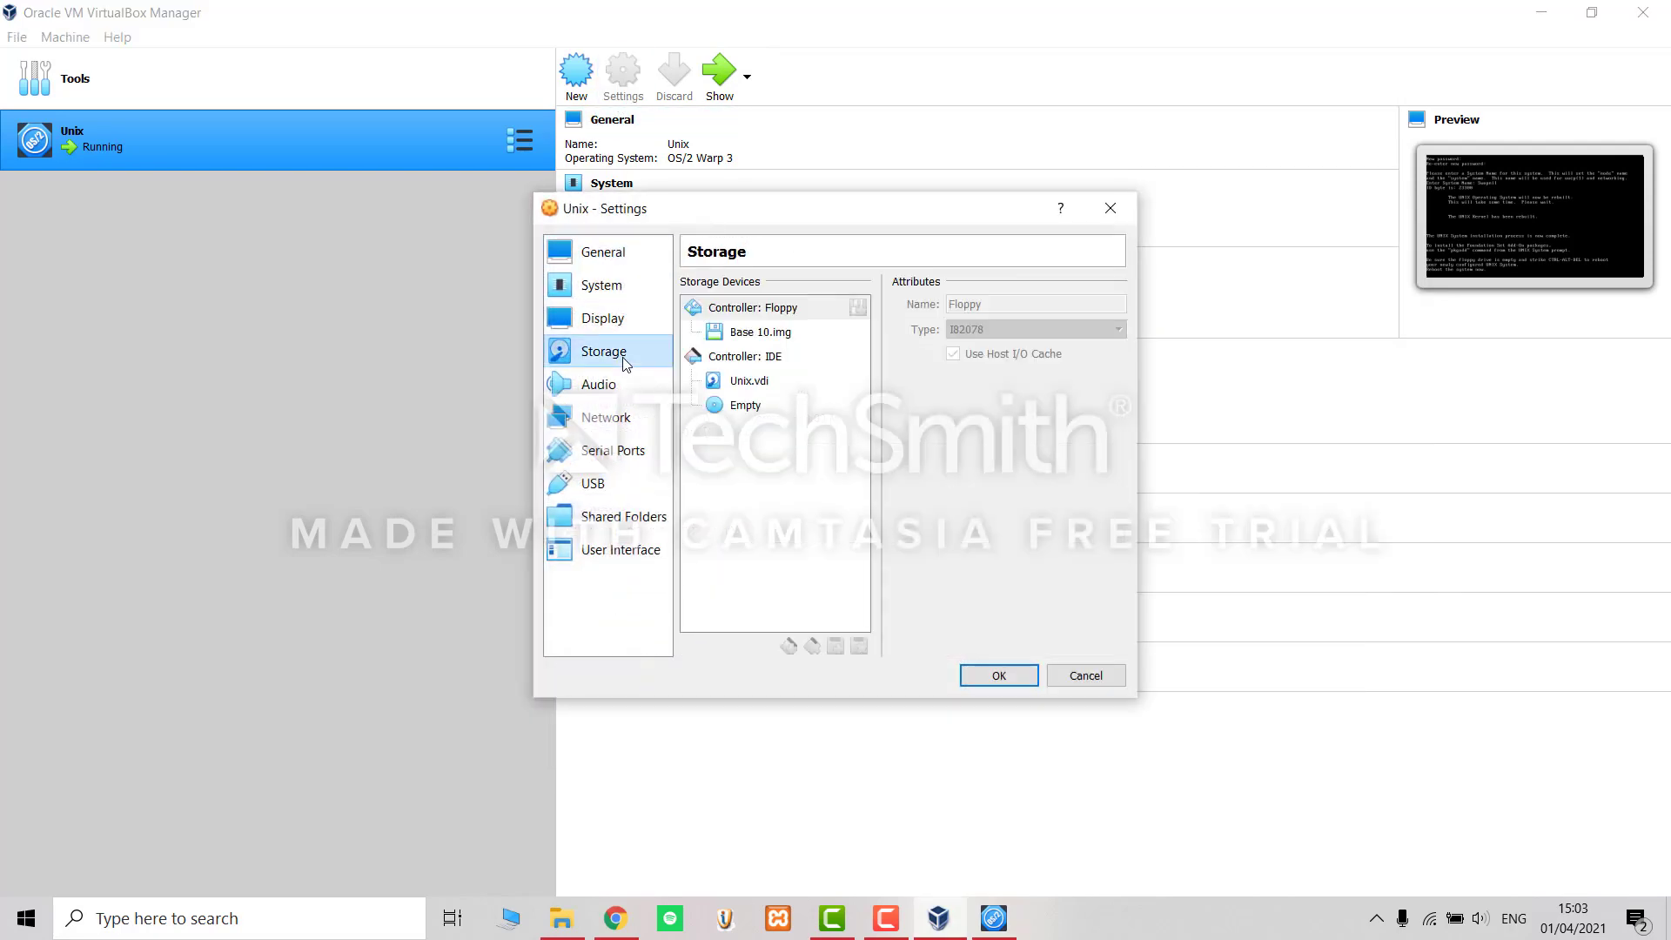
click(759, 333)
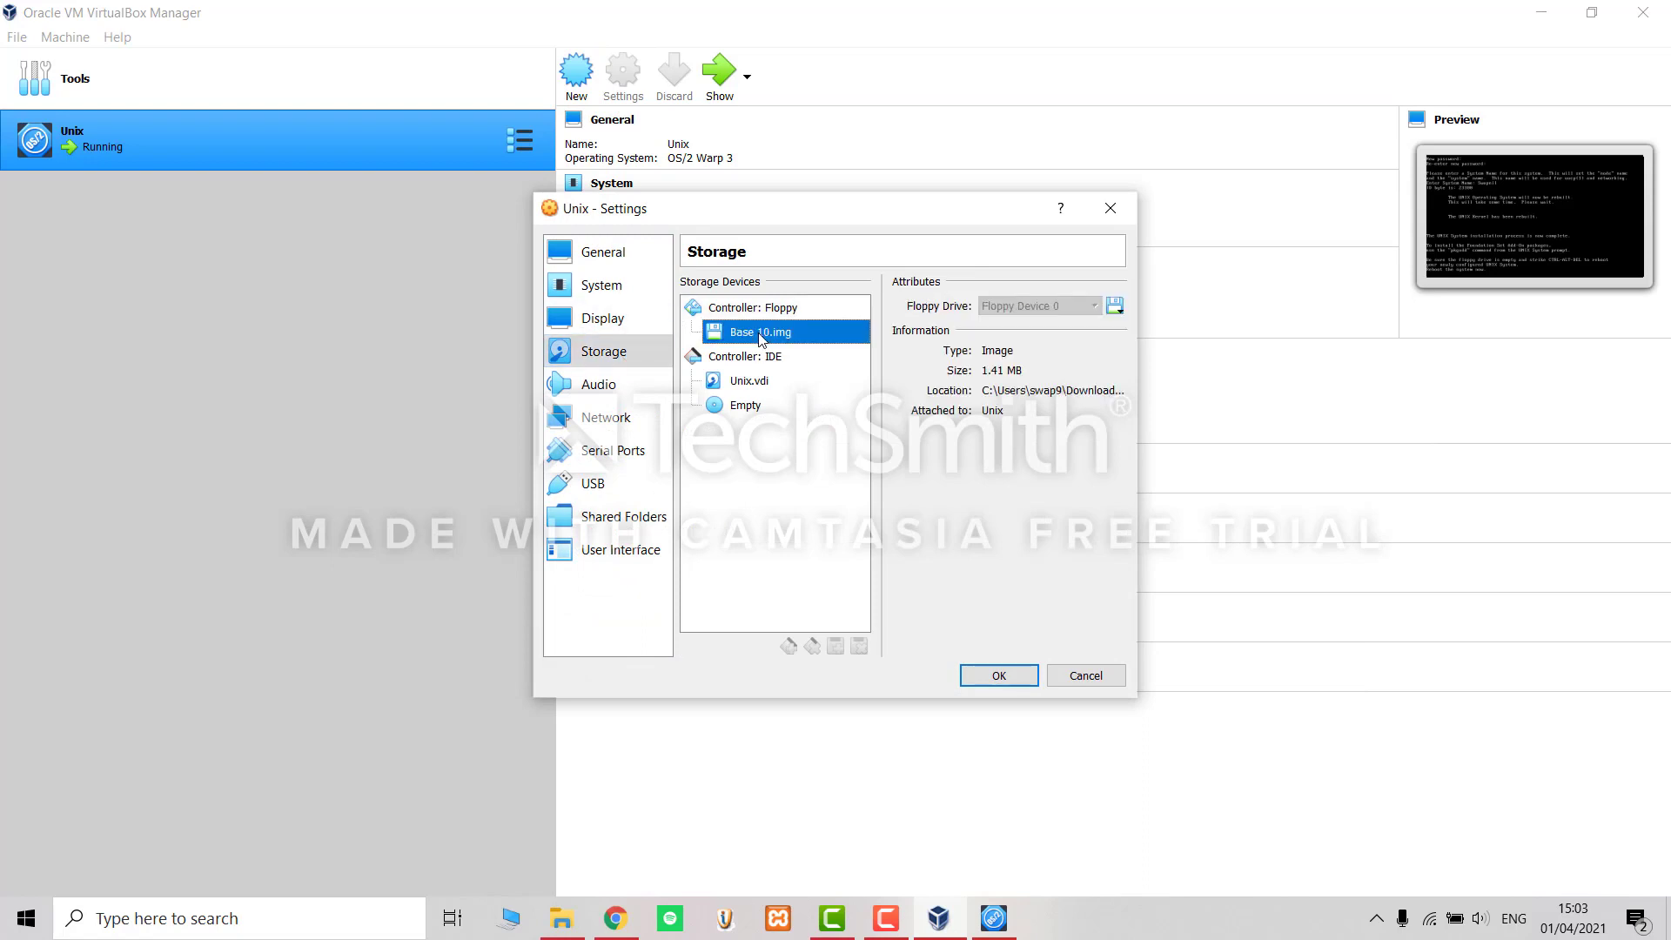
click(1115, 306)
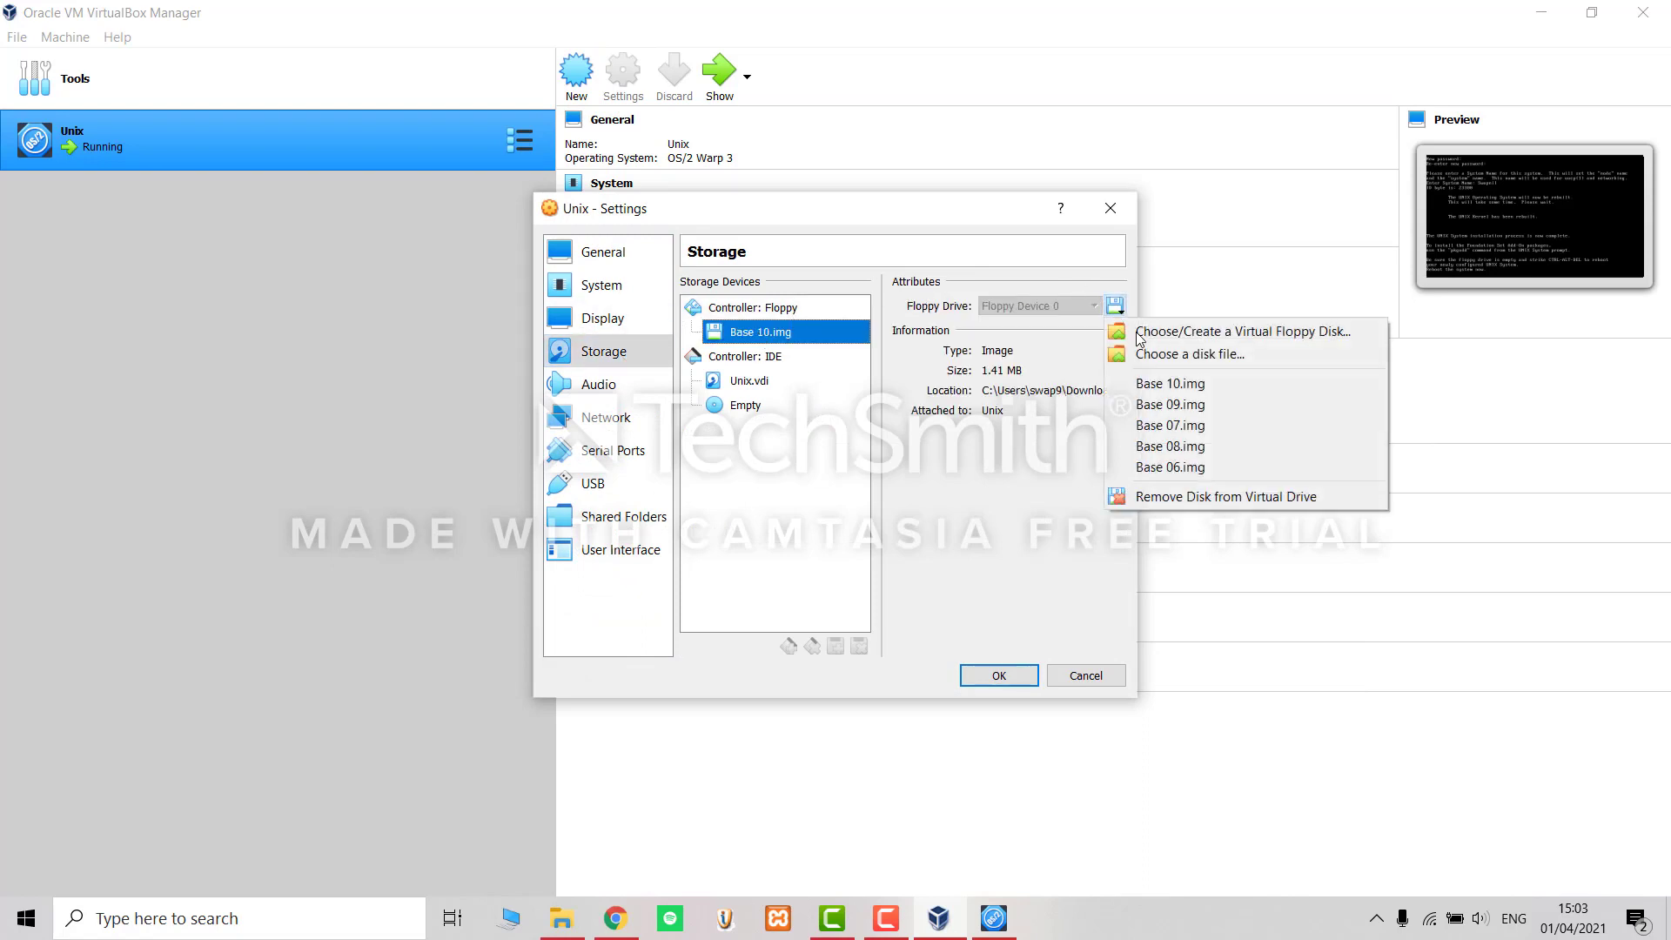
click(1201, 494)
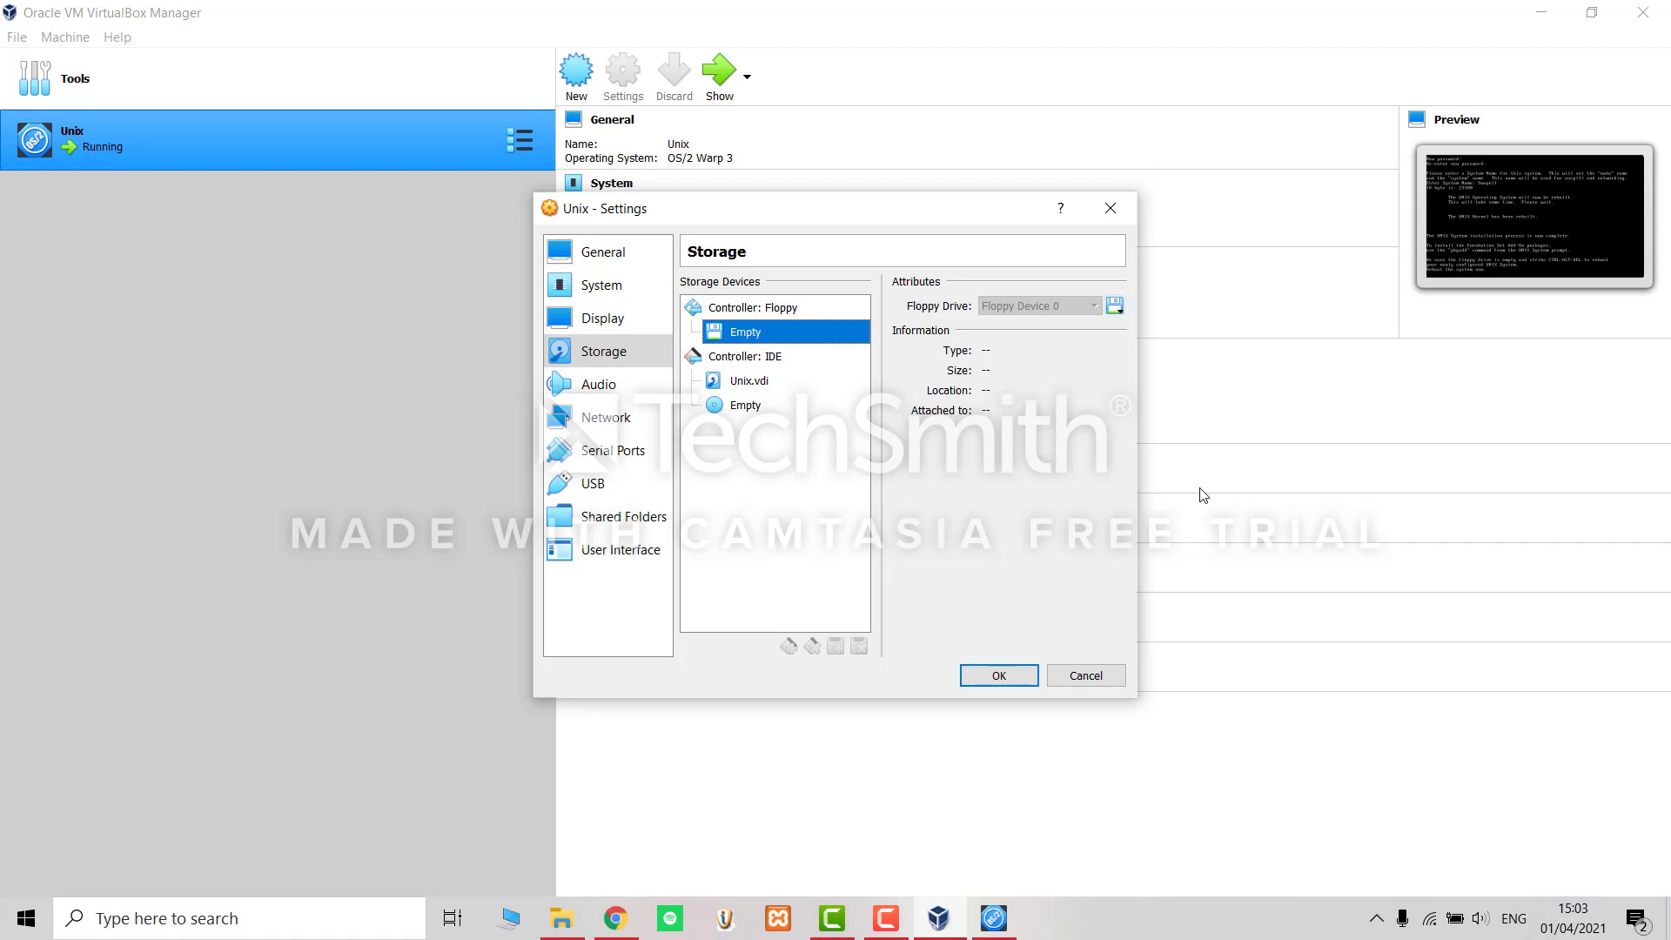
click(1001, 676)
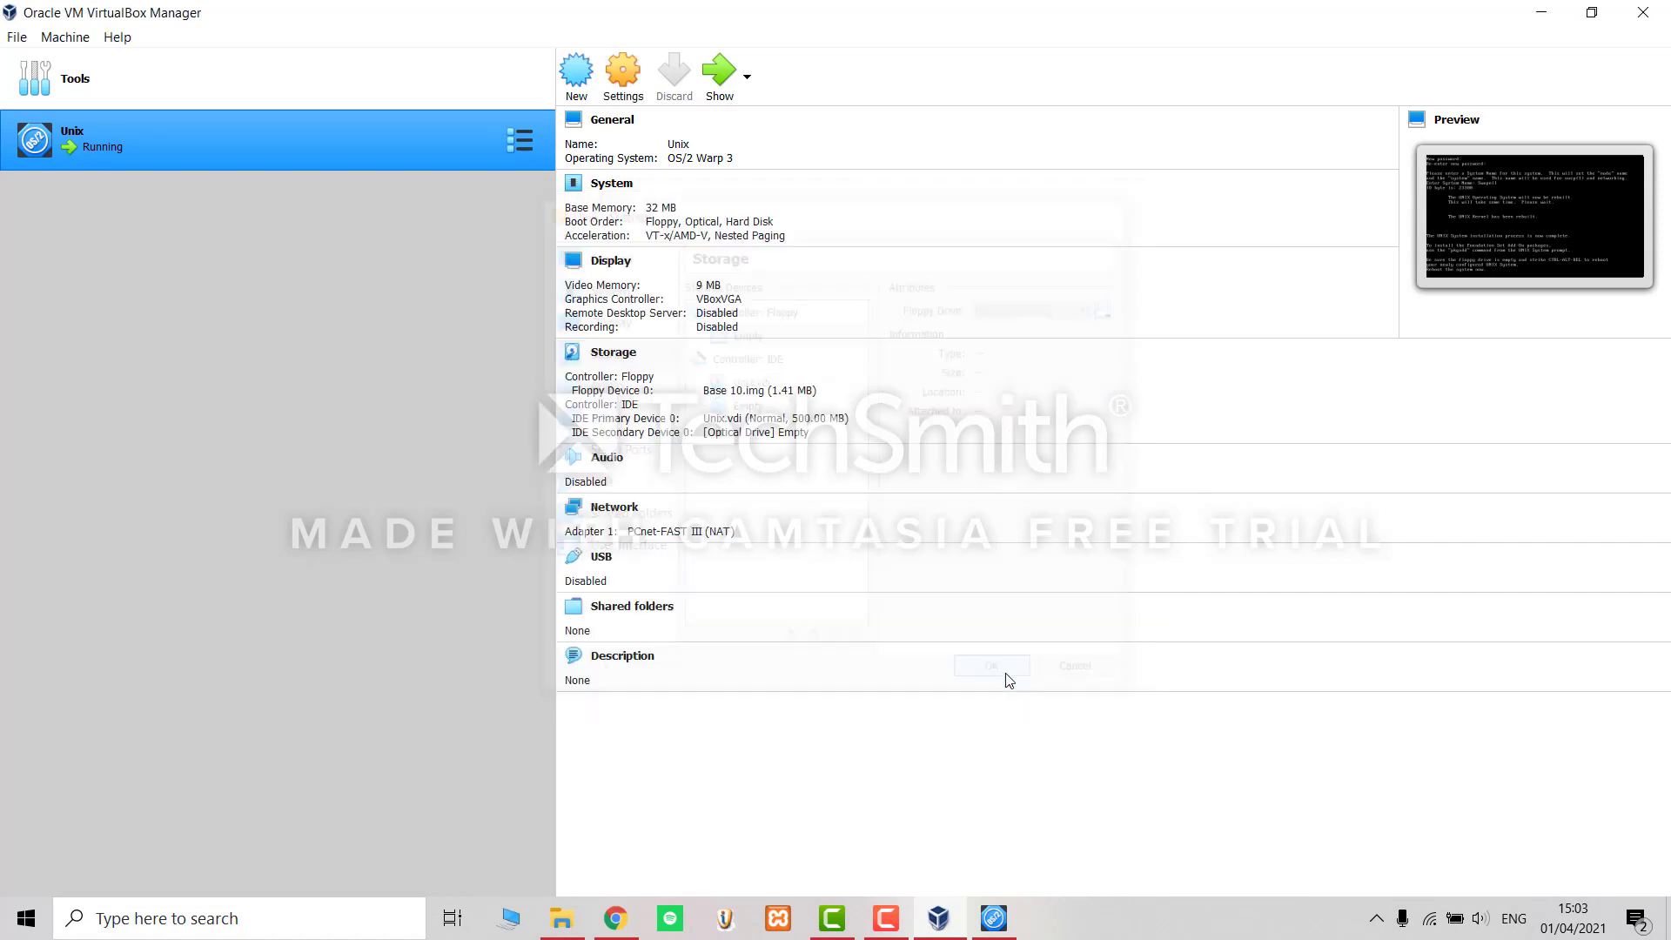
Reset the Unix machine to boot from its hard disk and bring up its display.
right_click(166, 154)
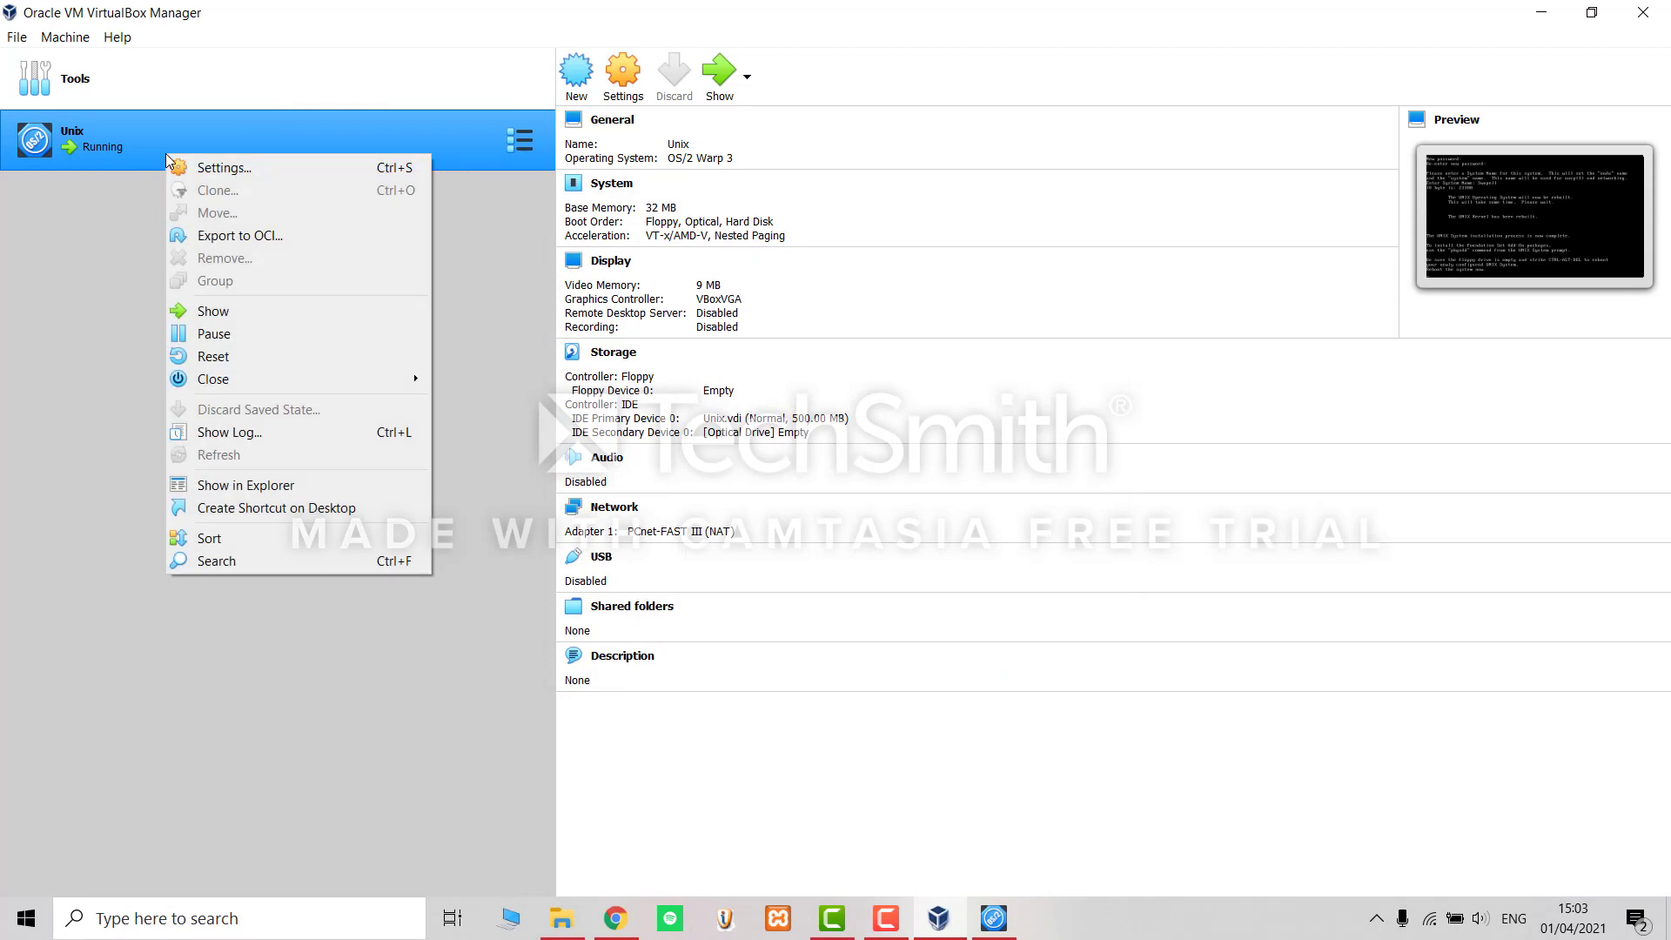
click(243, 360)
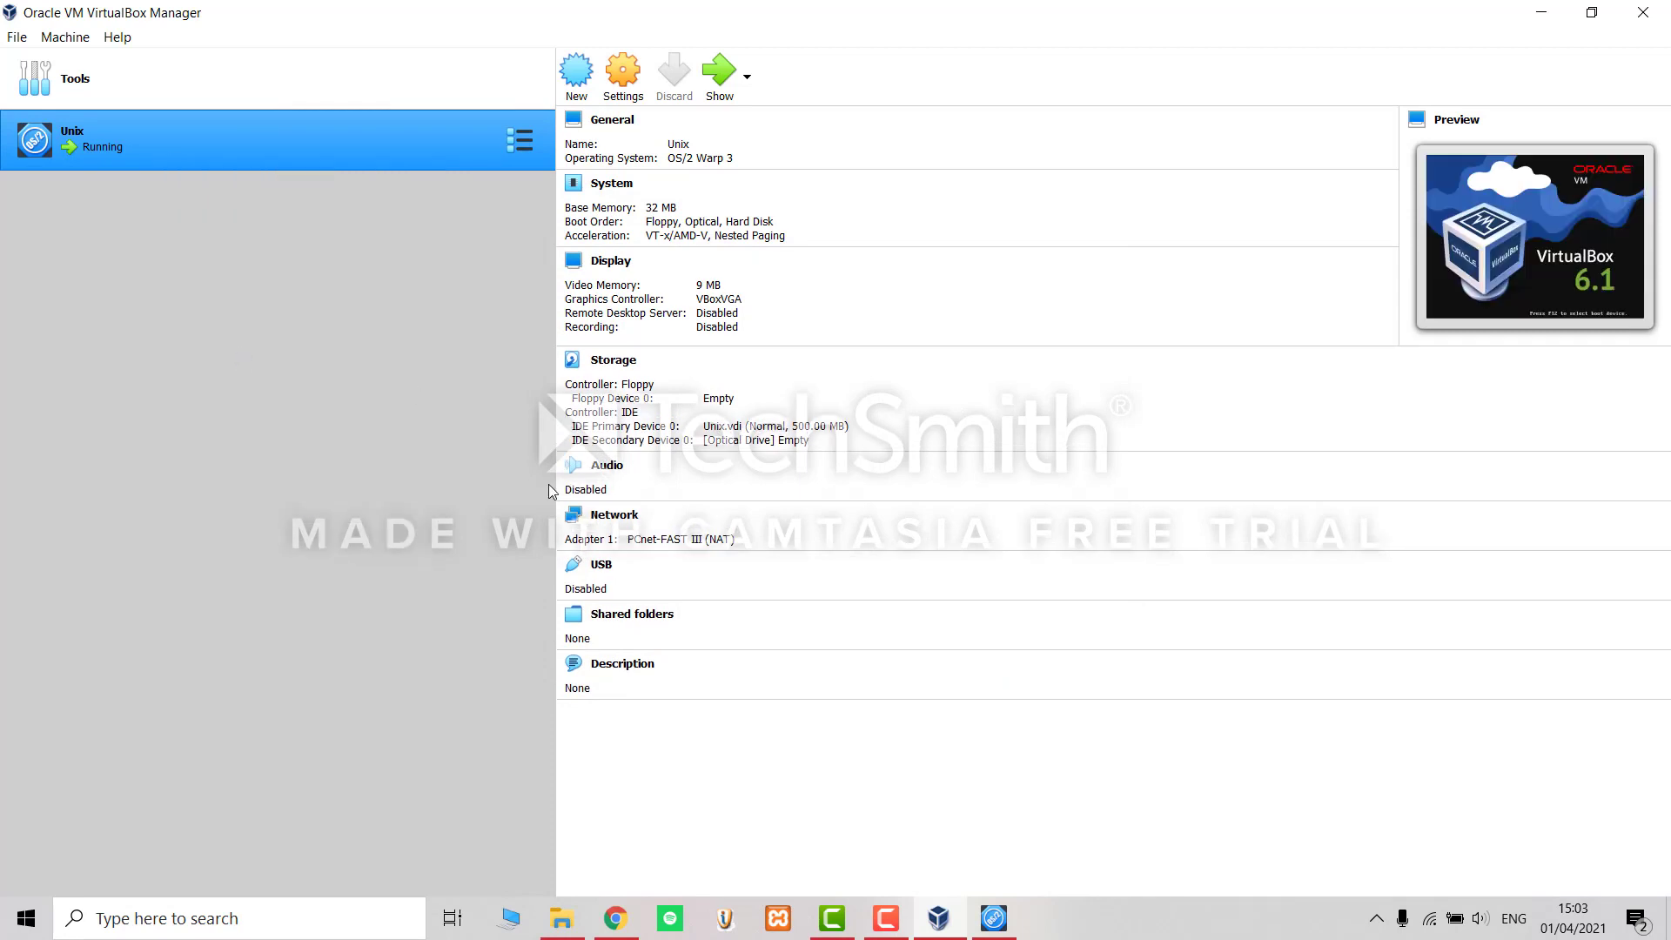
click(708, 99)
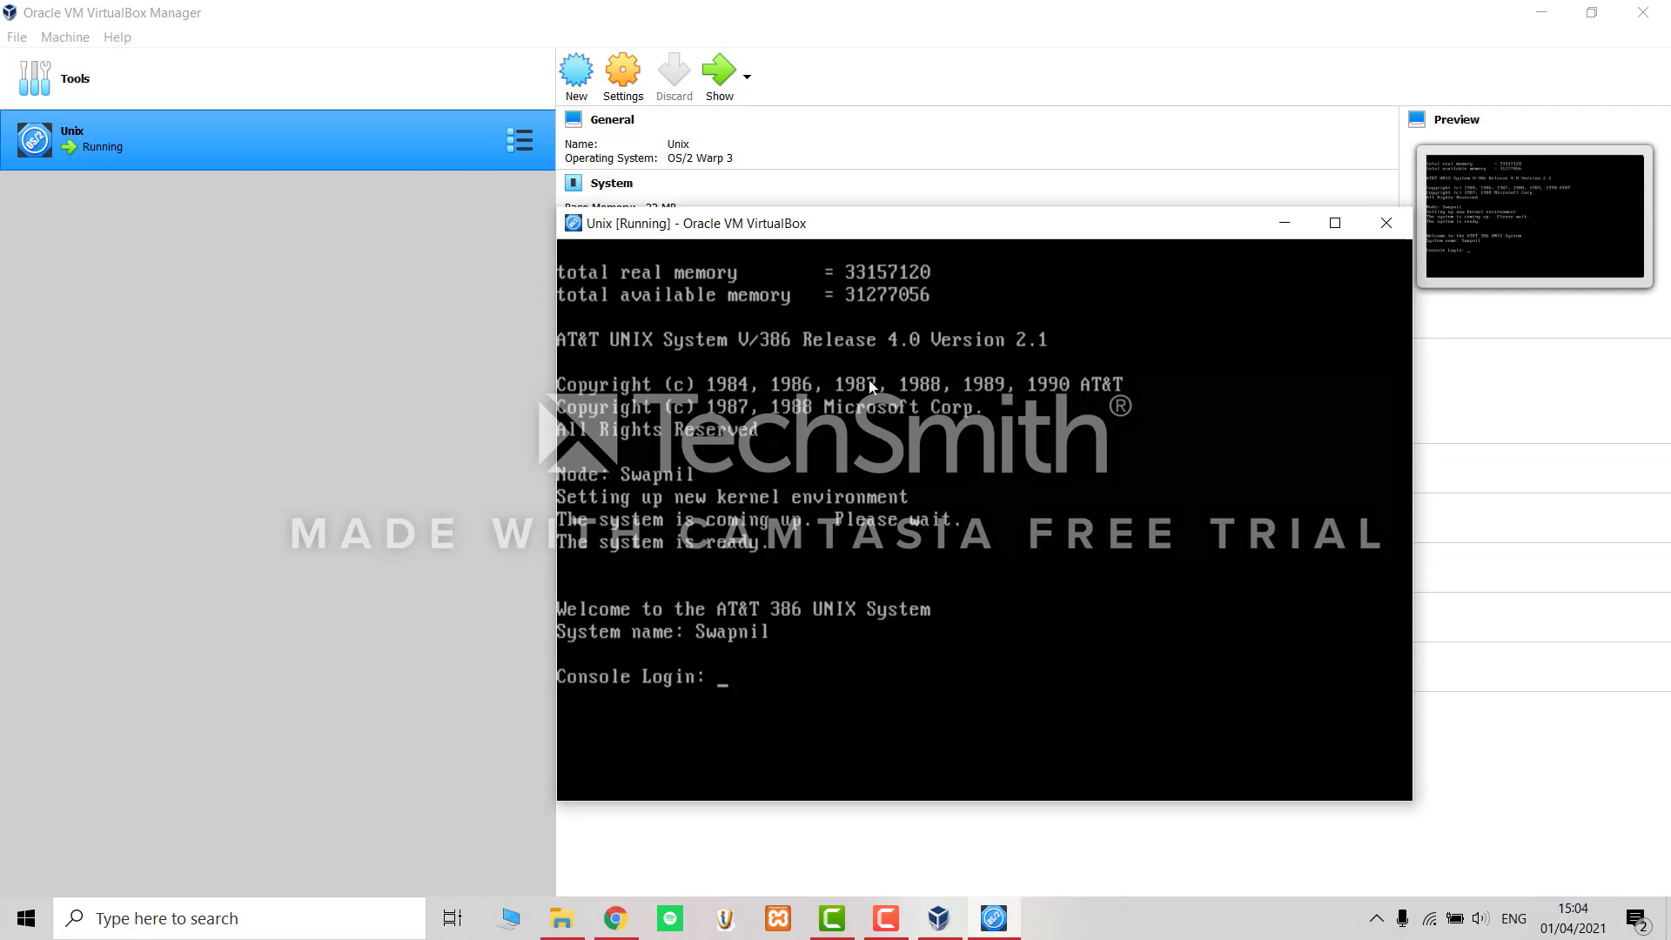
Log in to the console as root, setting a new account password, and clear the terminal screen.
text(root)
key(Return)
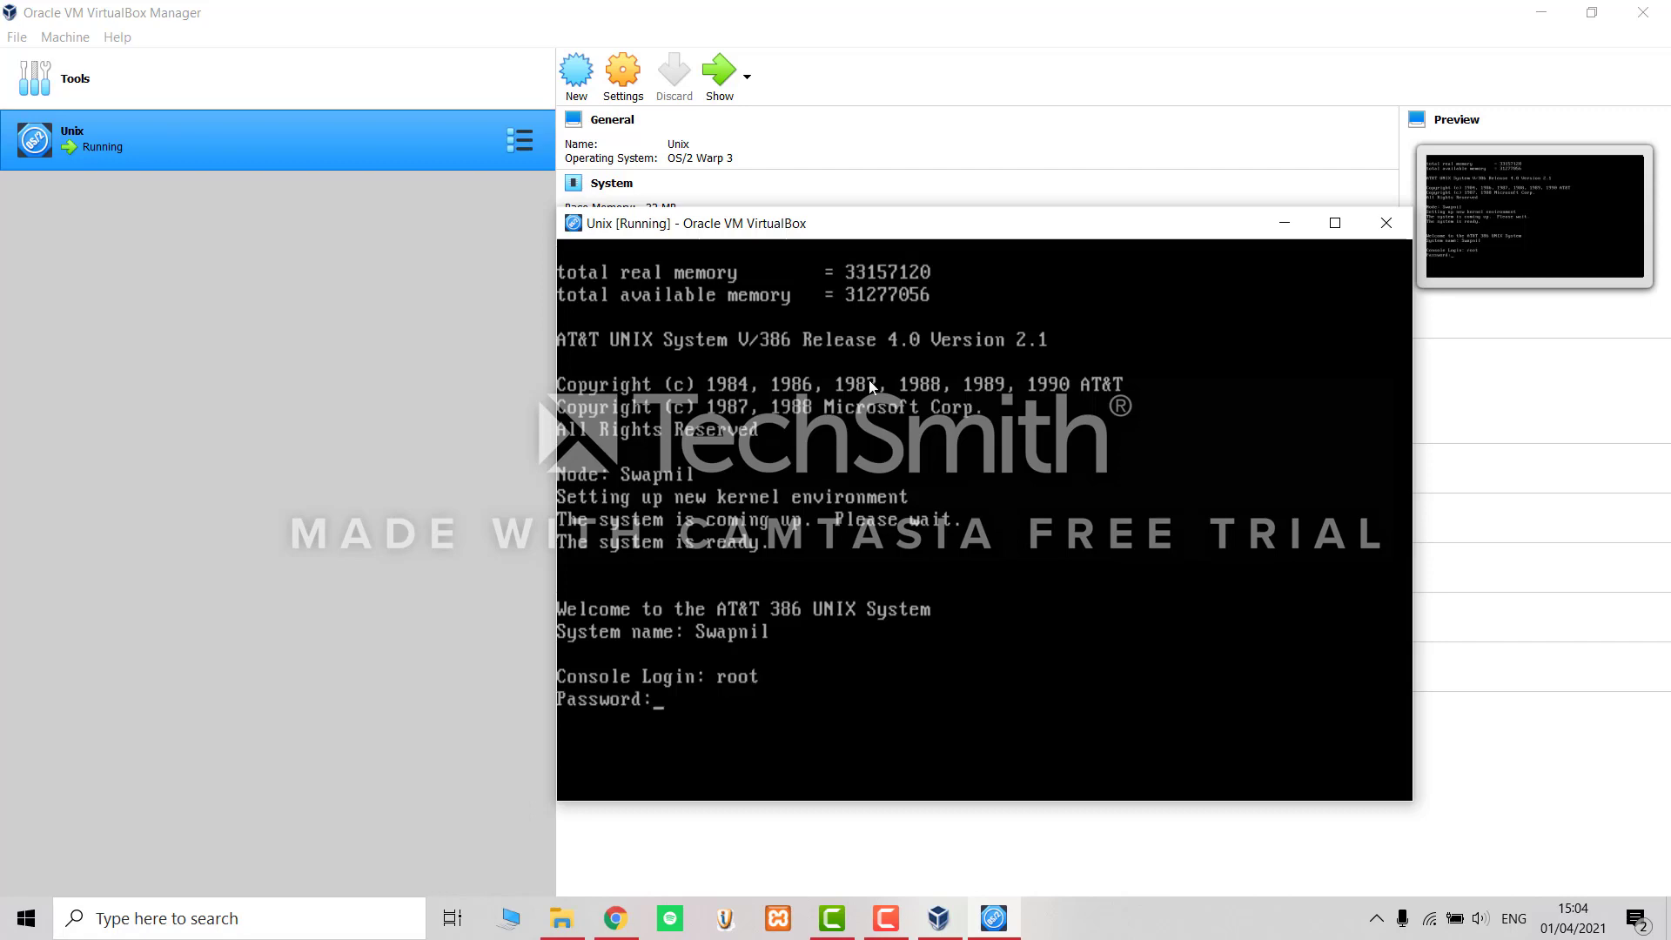
key(Return)
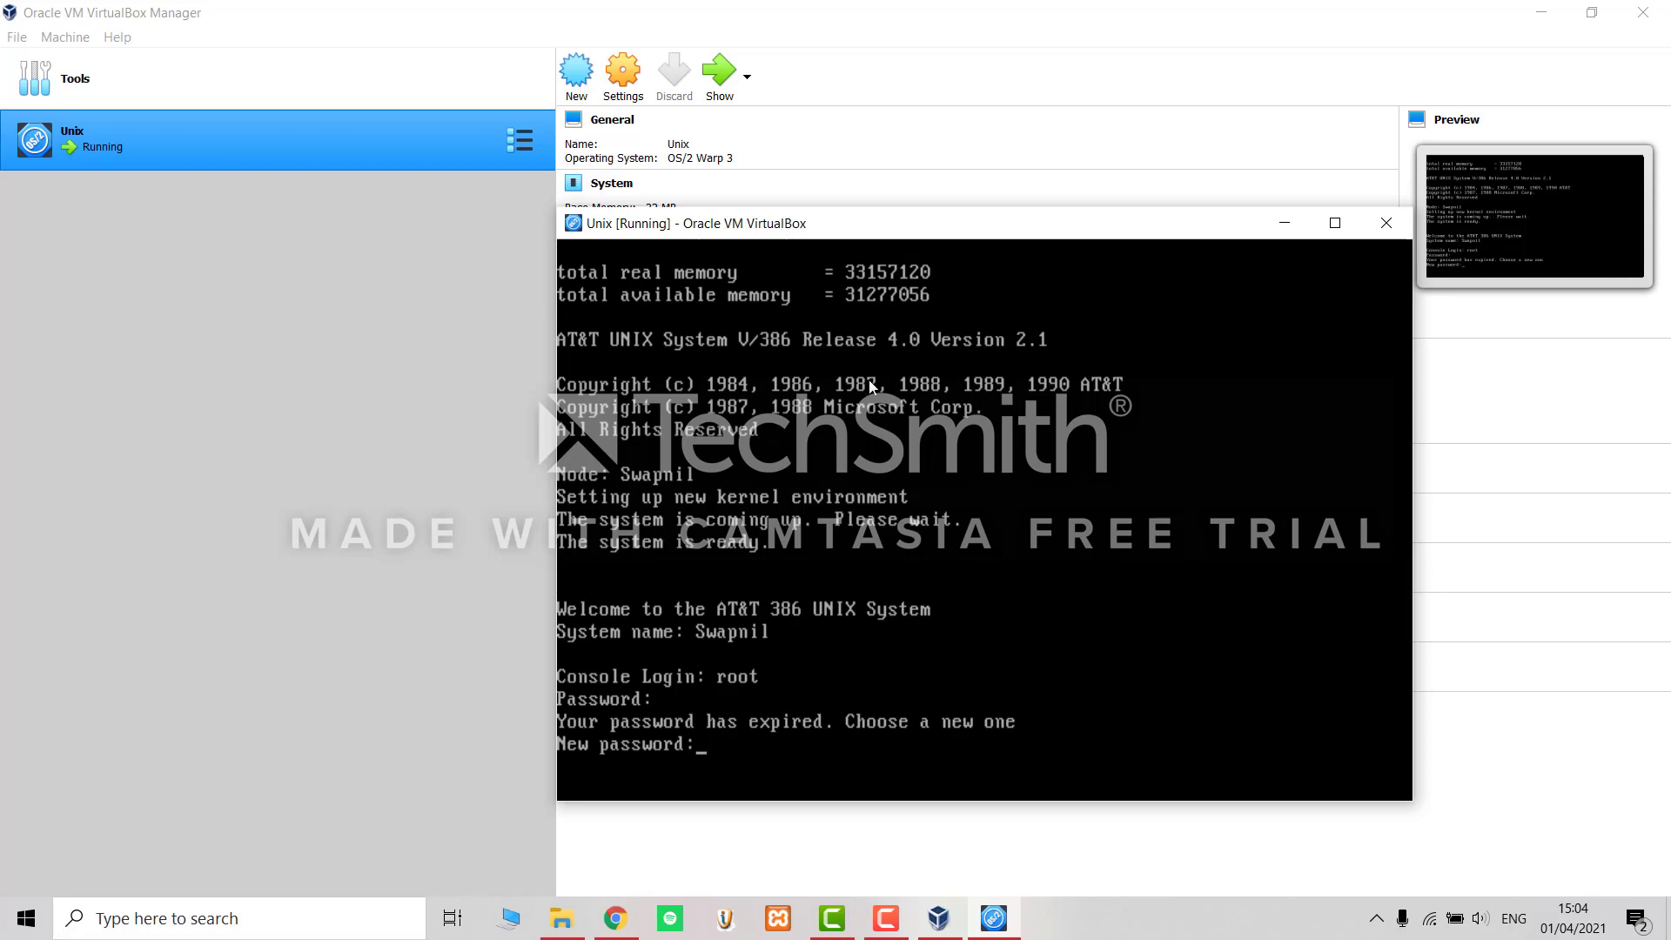
key(Return)
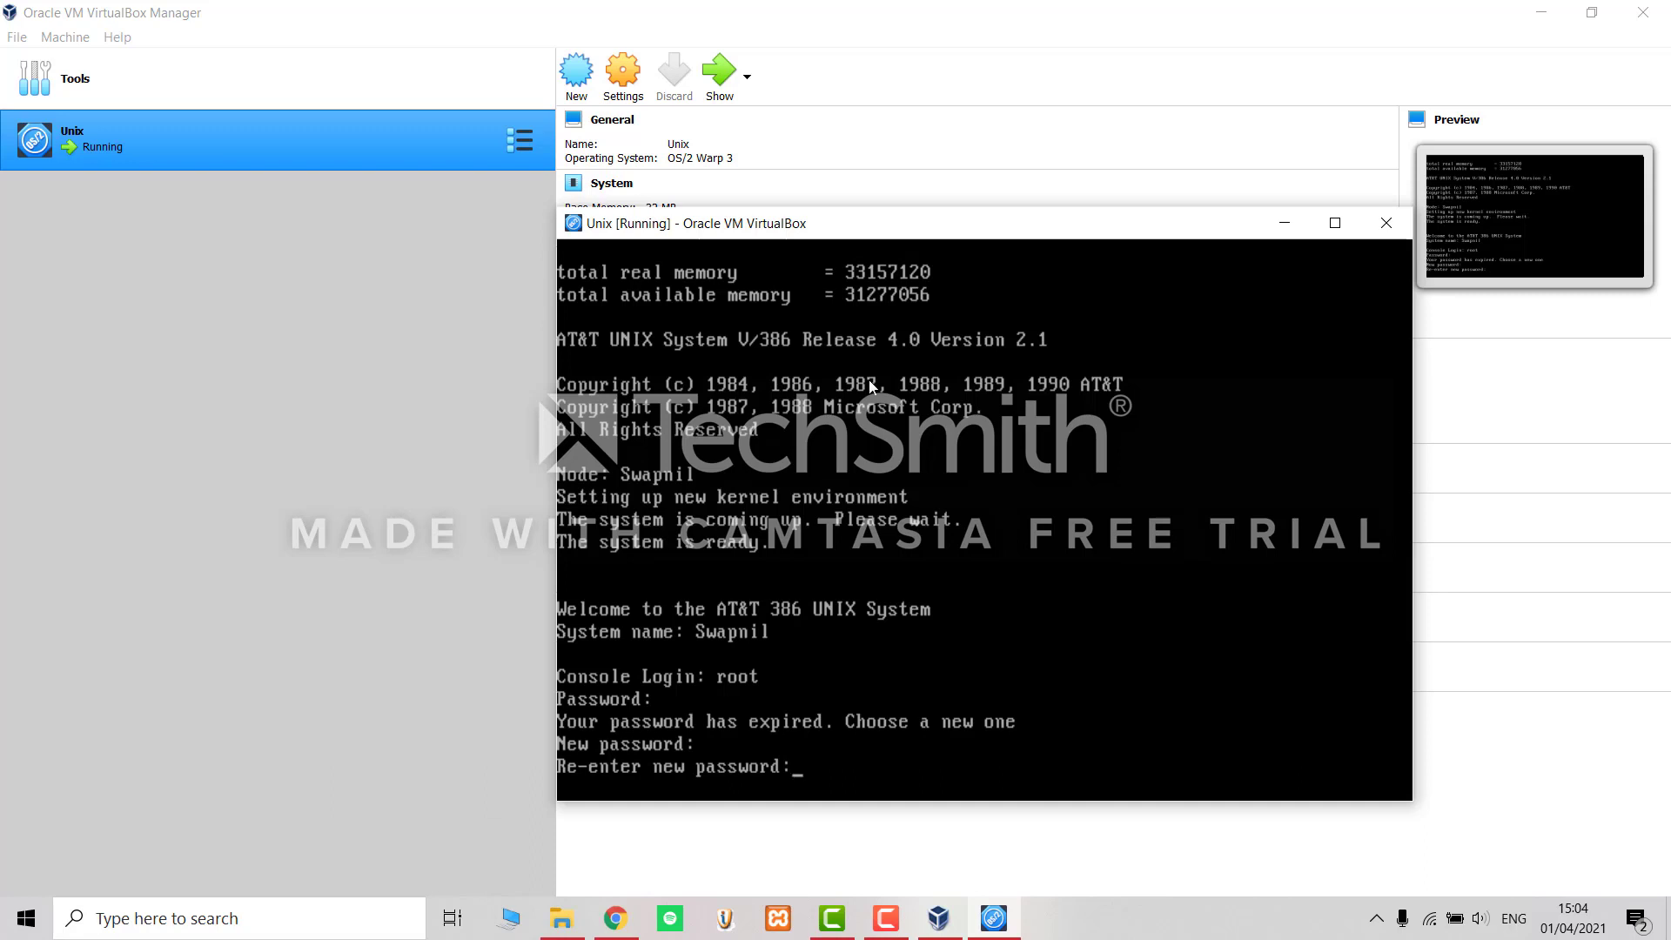
key(Return)
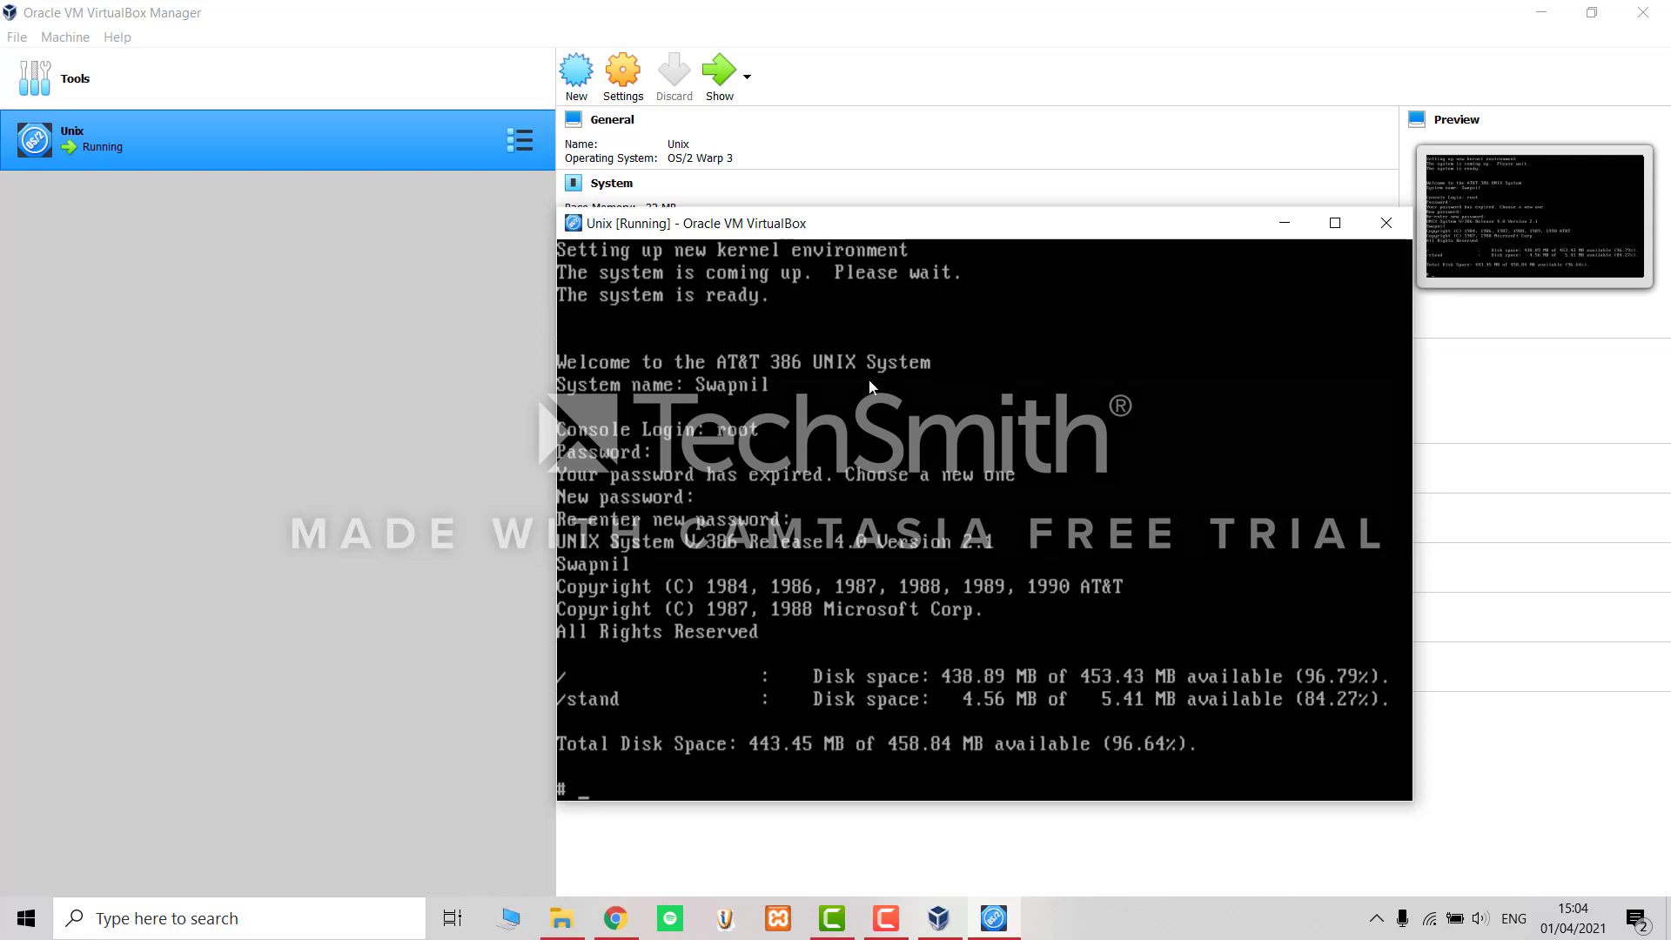
text(clear)
key(Return)
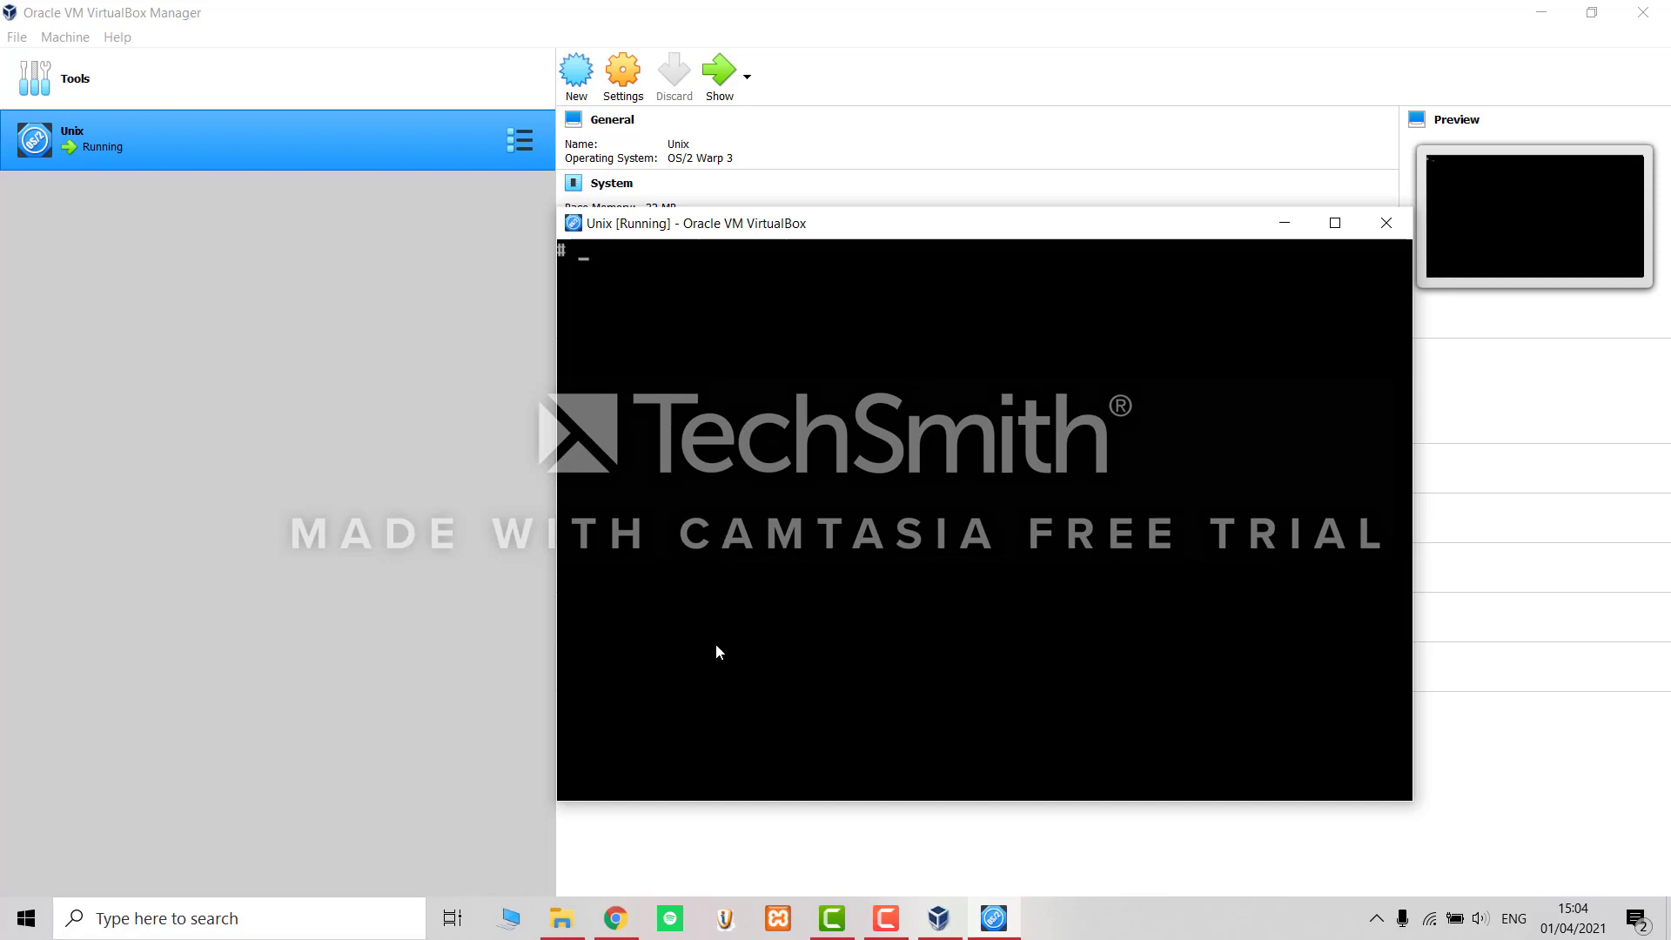
Switch to the AT&T UNIX System V disk images folder in File Explorer and open its README file with Notepad.
click(563, 925)
click(436, 588)
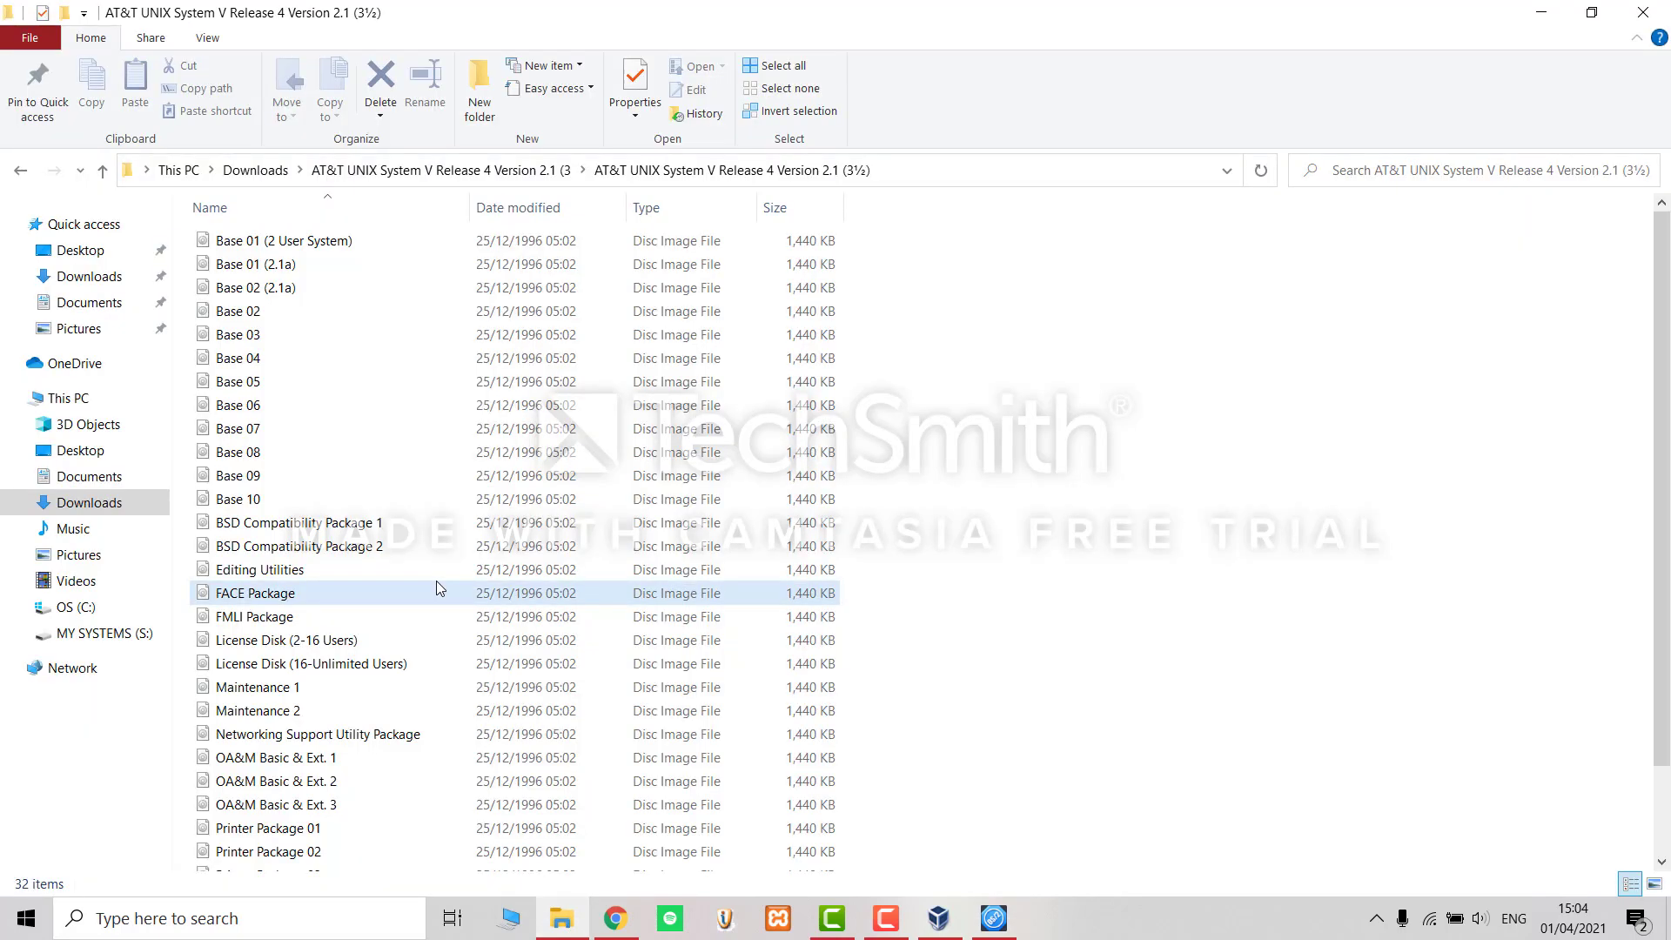
scroll(436, 583, down, 1)
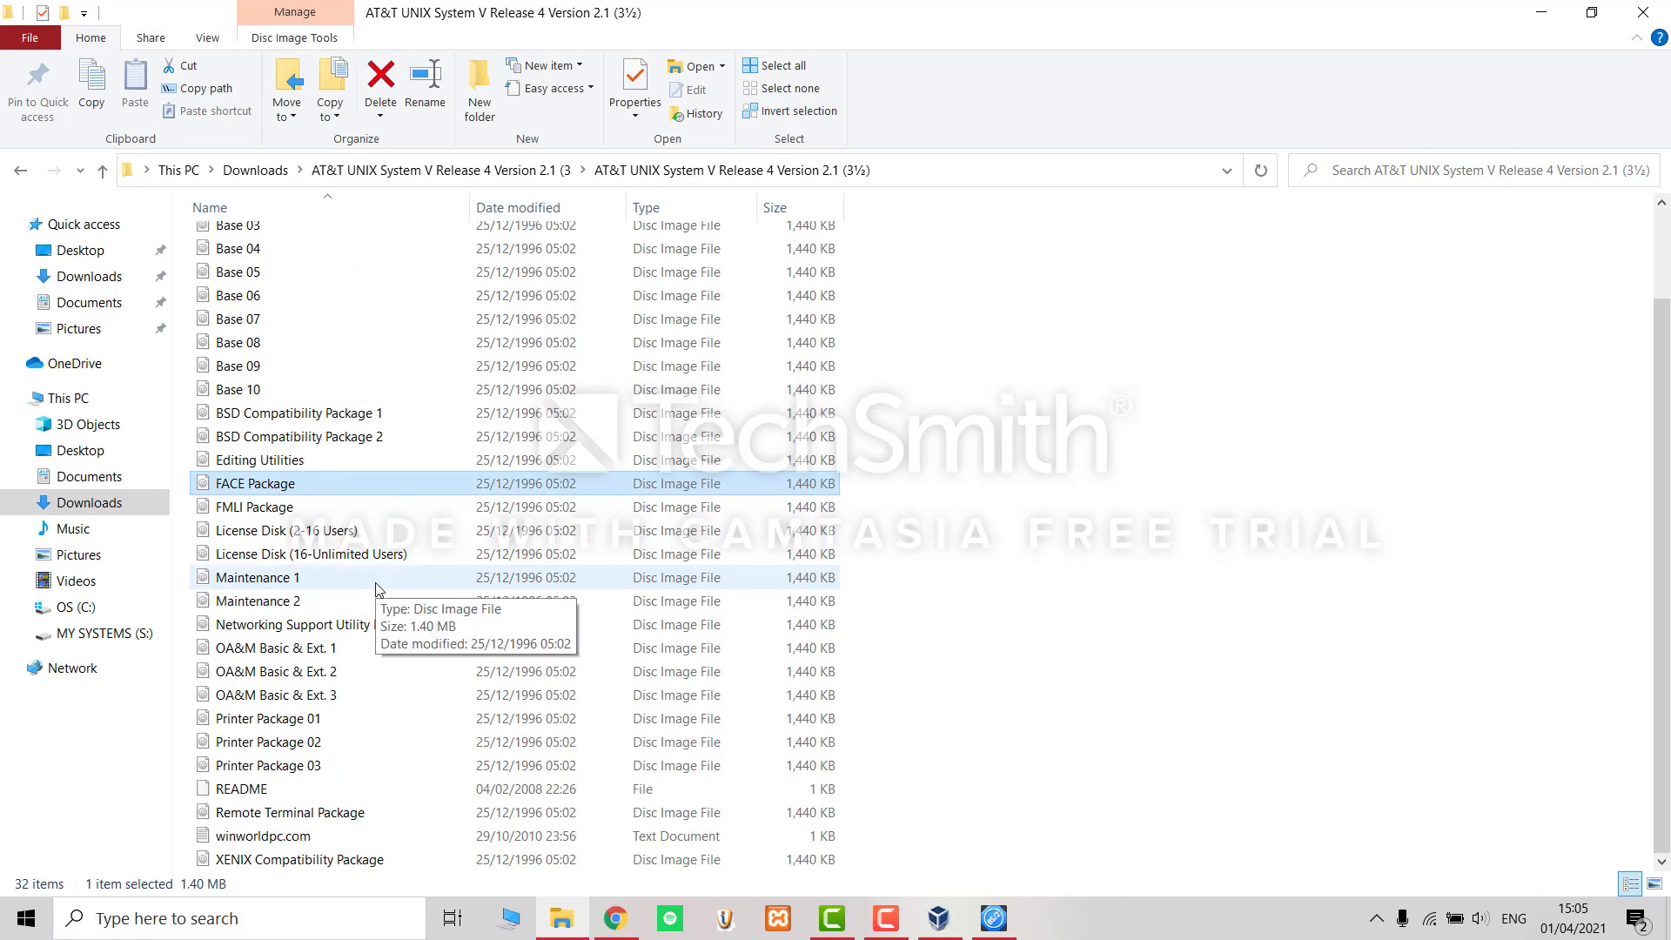
click(319, 798)
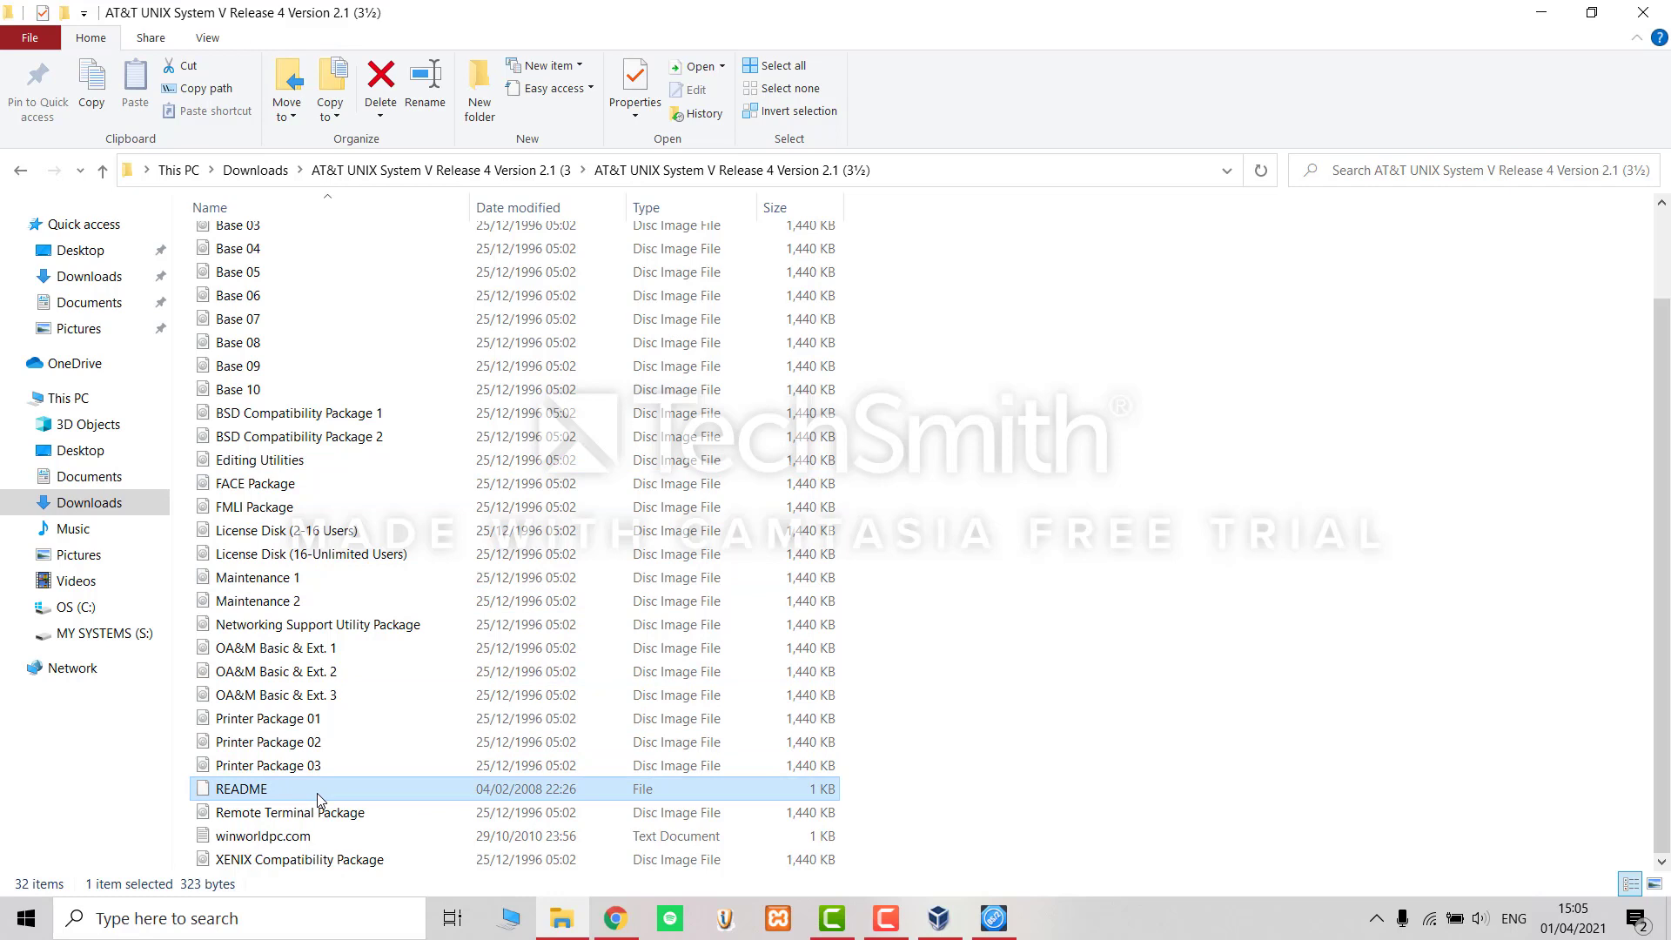
double_click(317, 792)
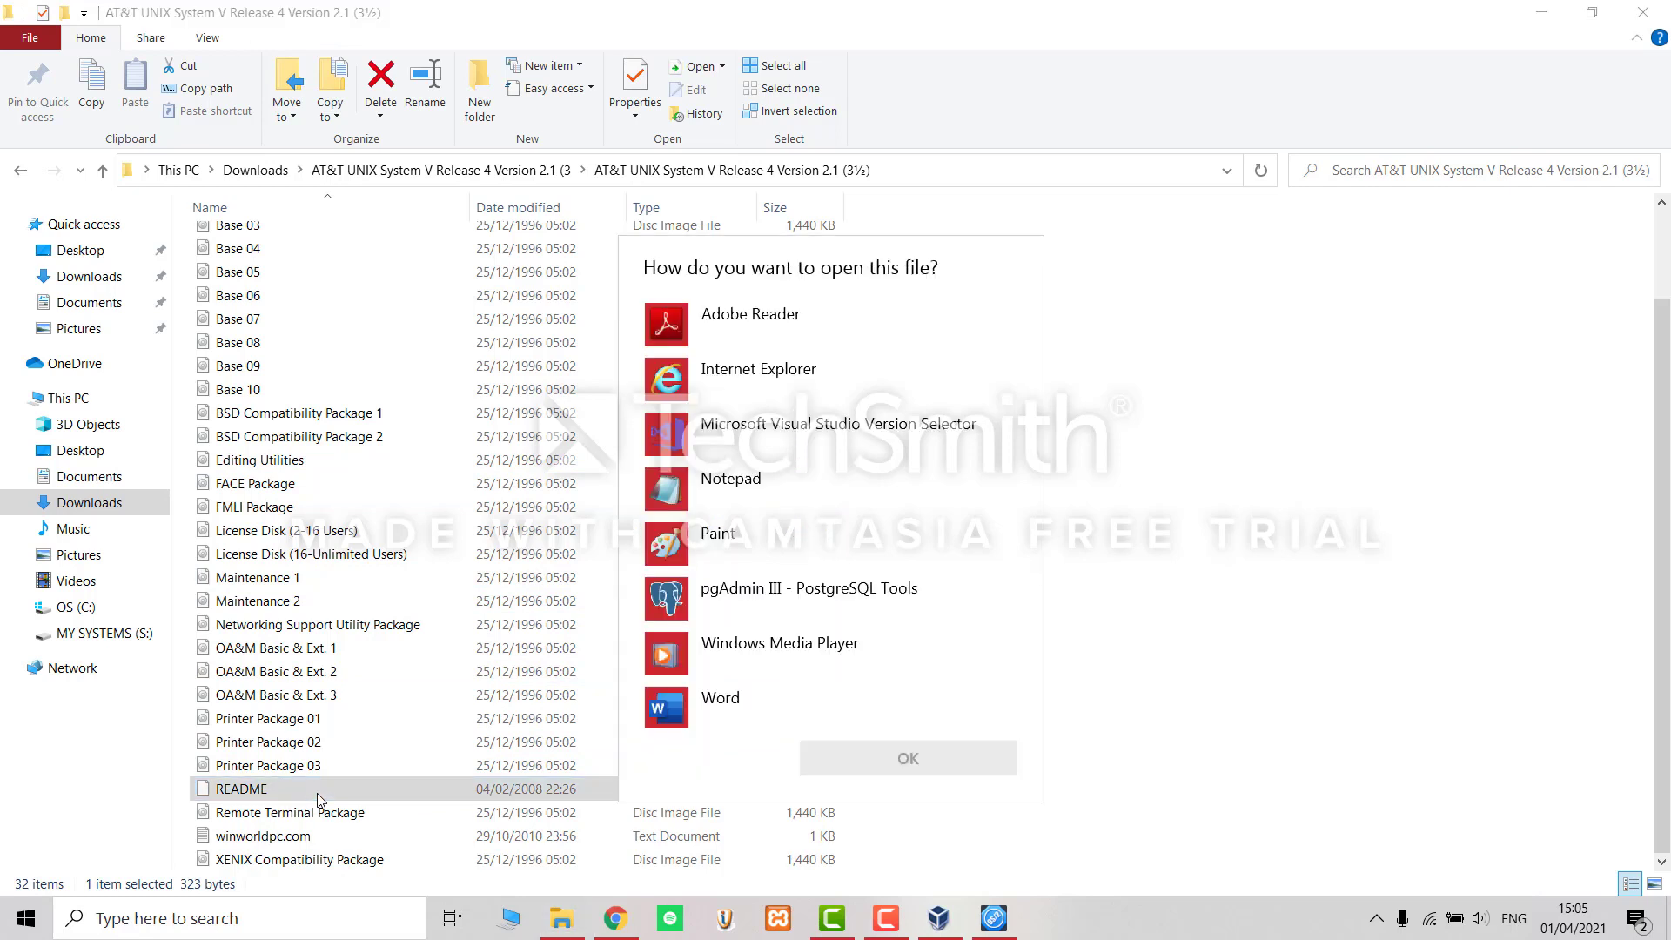
click(778, 486)
click(902, 761)
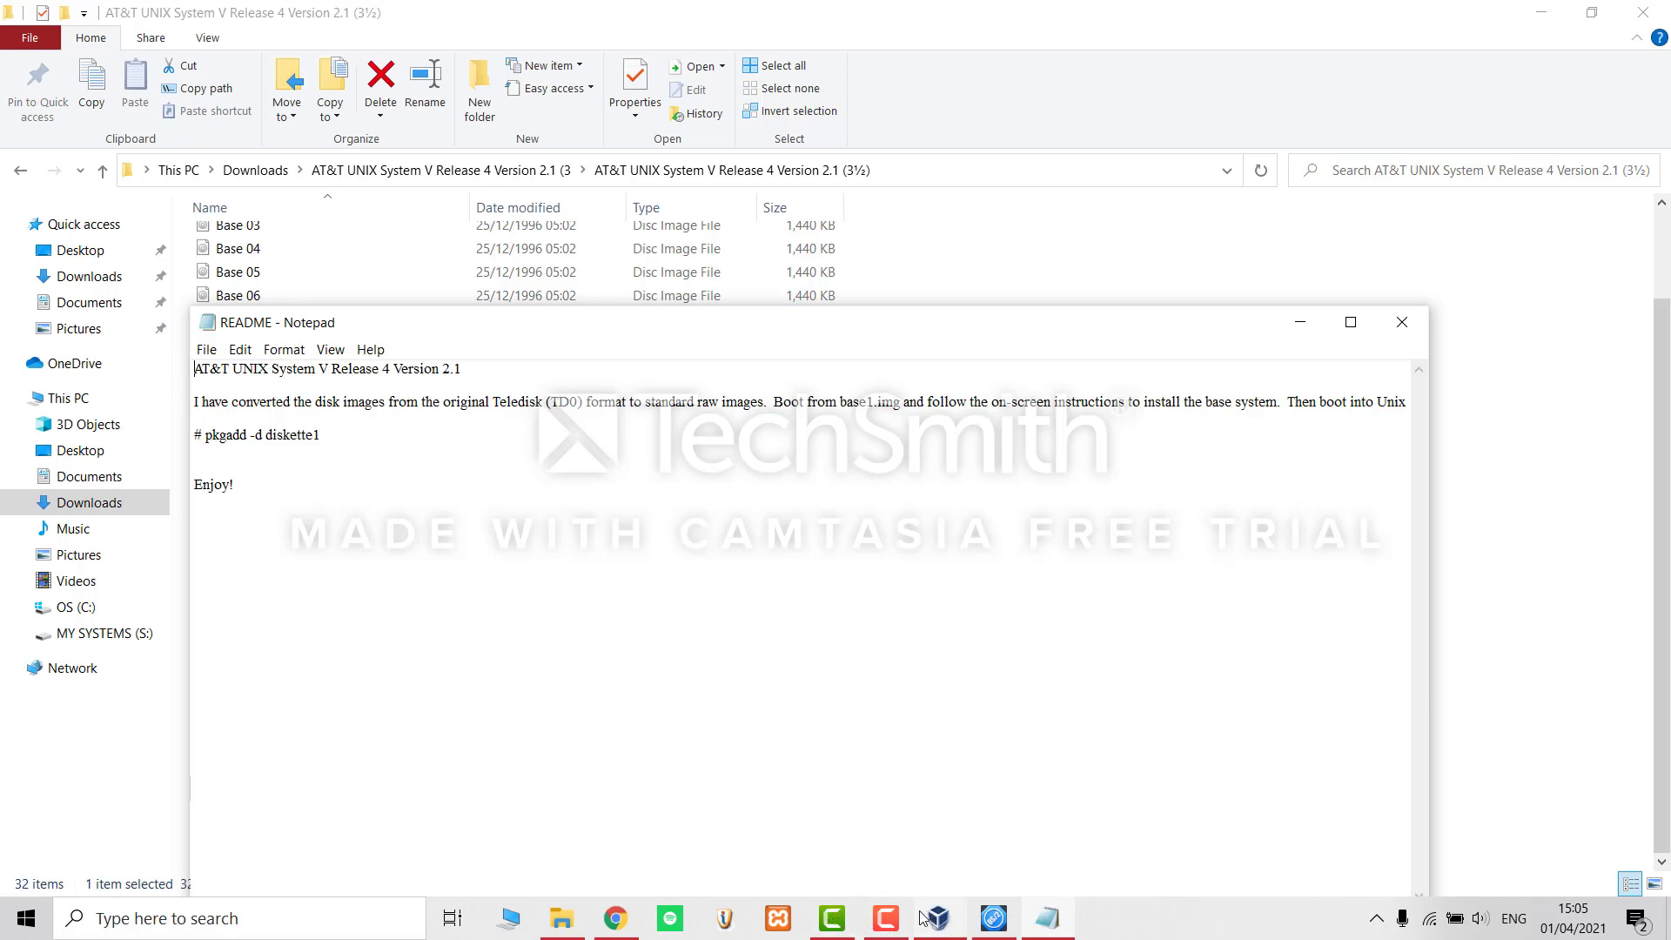
Switch back to the Unix machine and try to install an add-on package with "pkgadd -d diskette1".
click(993, 920)
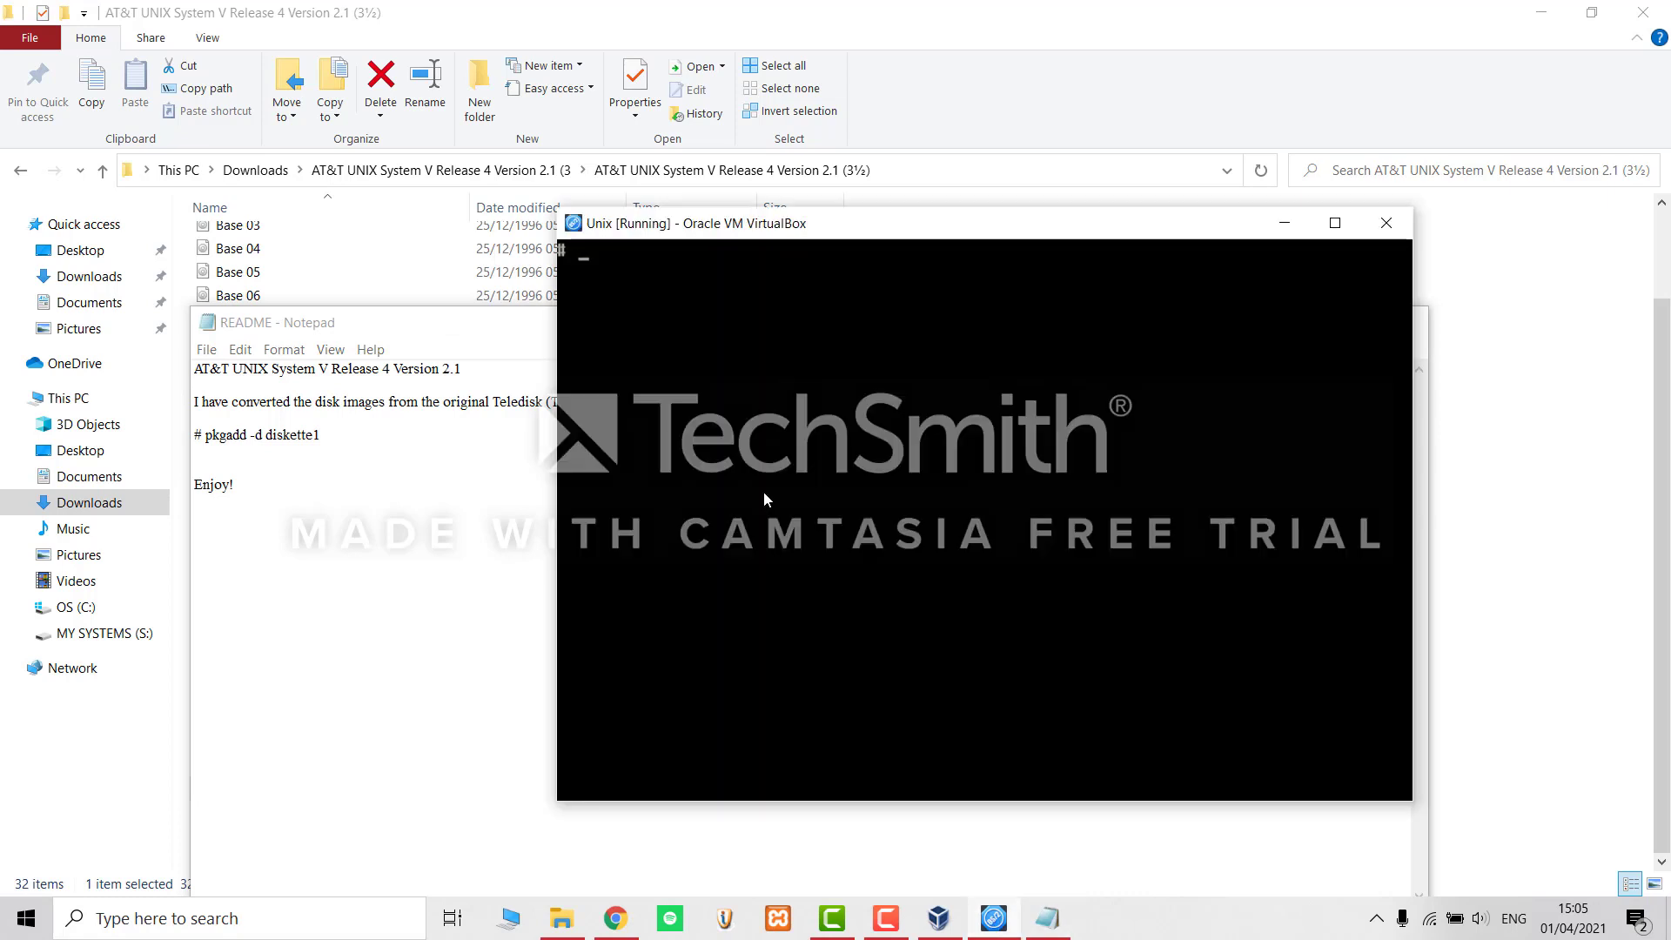
text(pkga)
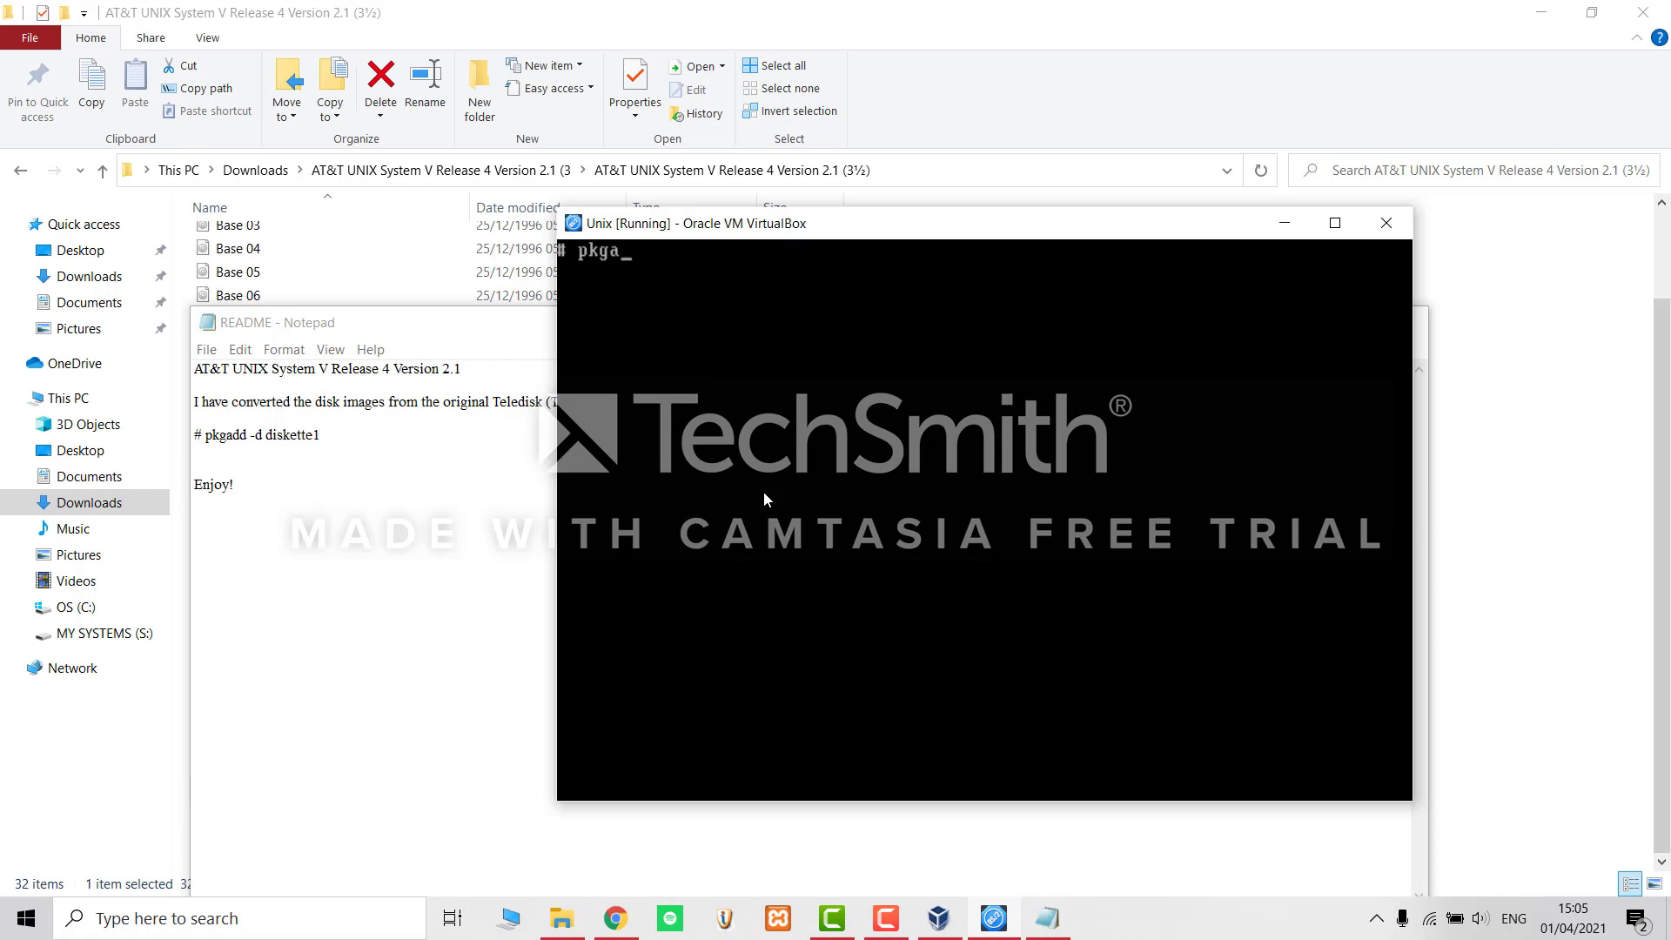
text(dd -d diskett)
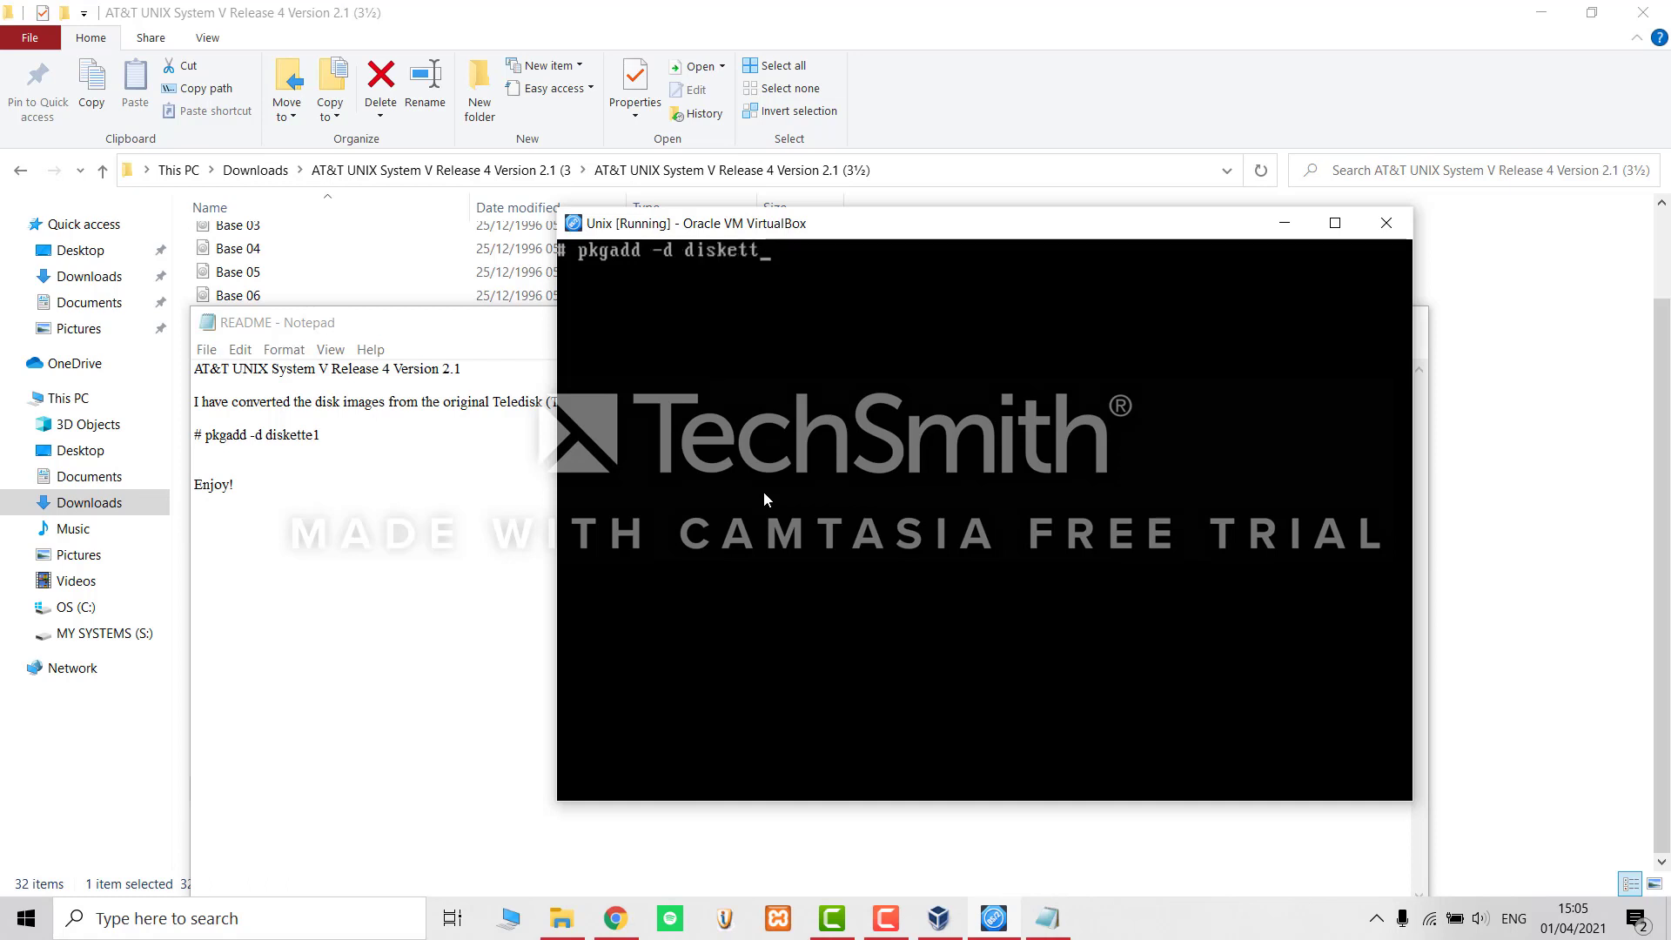
text(e1Y)
key(BackSpace)
key(BackSpace)
text(1)
key(Return)
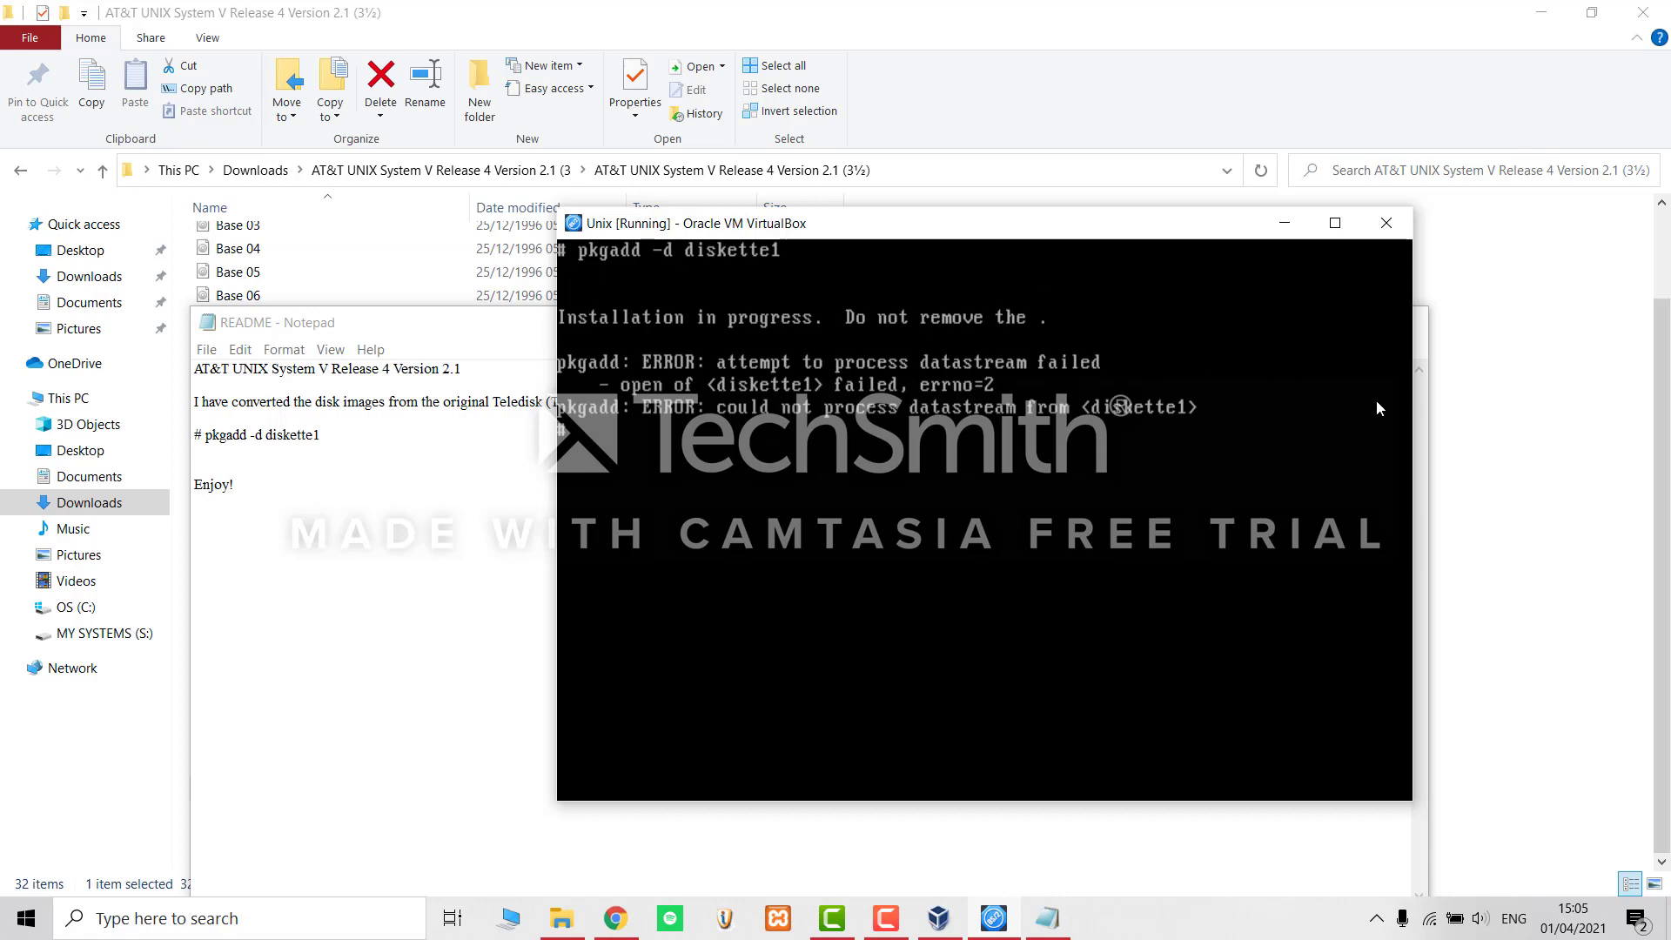
click(1494, 438)
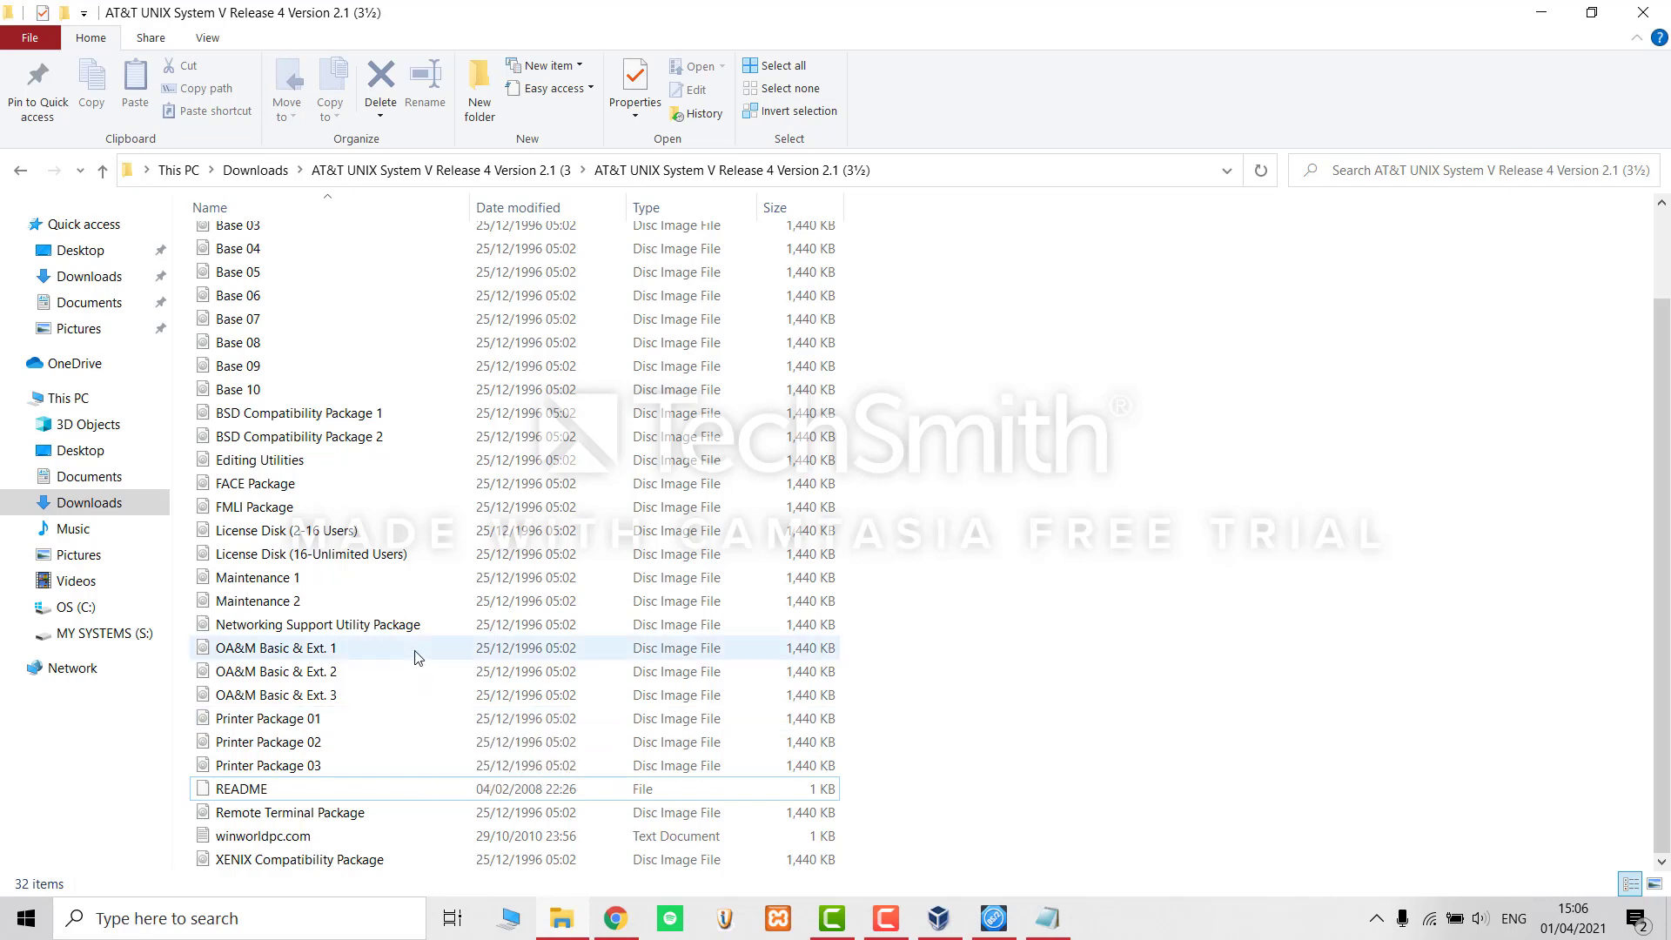
scroll(416, 657, up, 1)
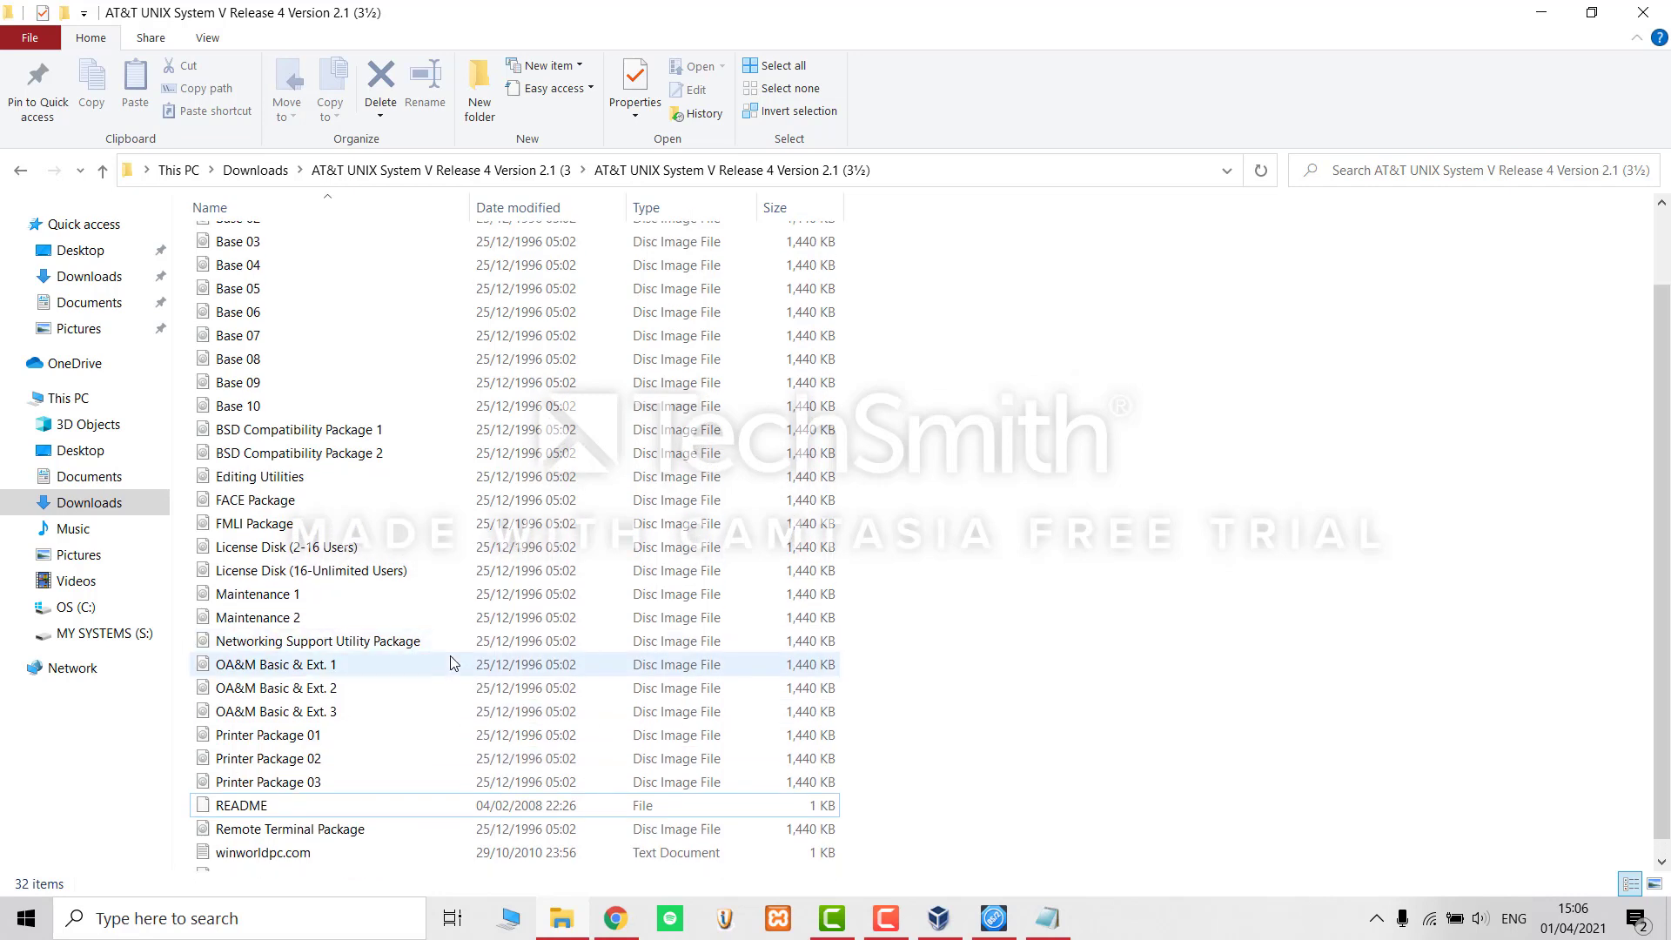
click(945, 918)
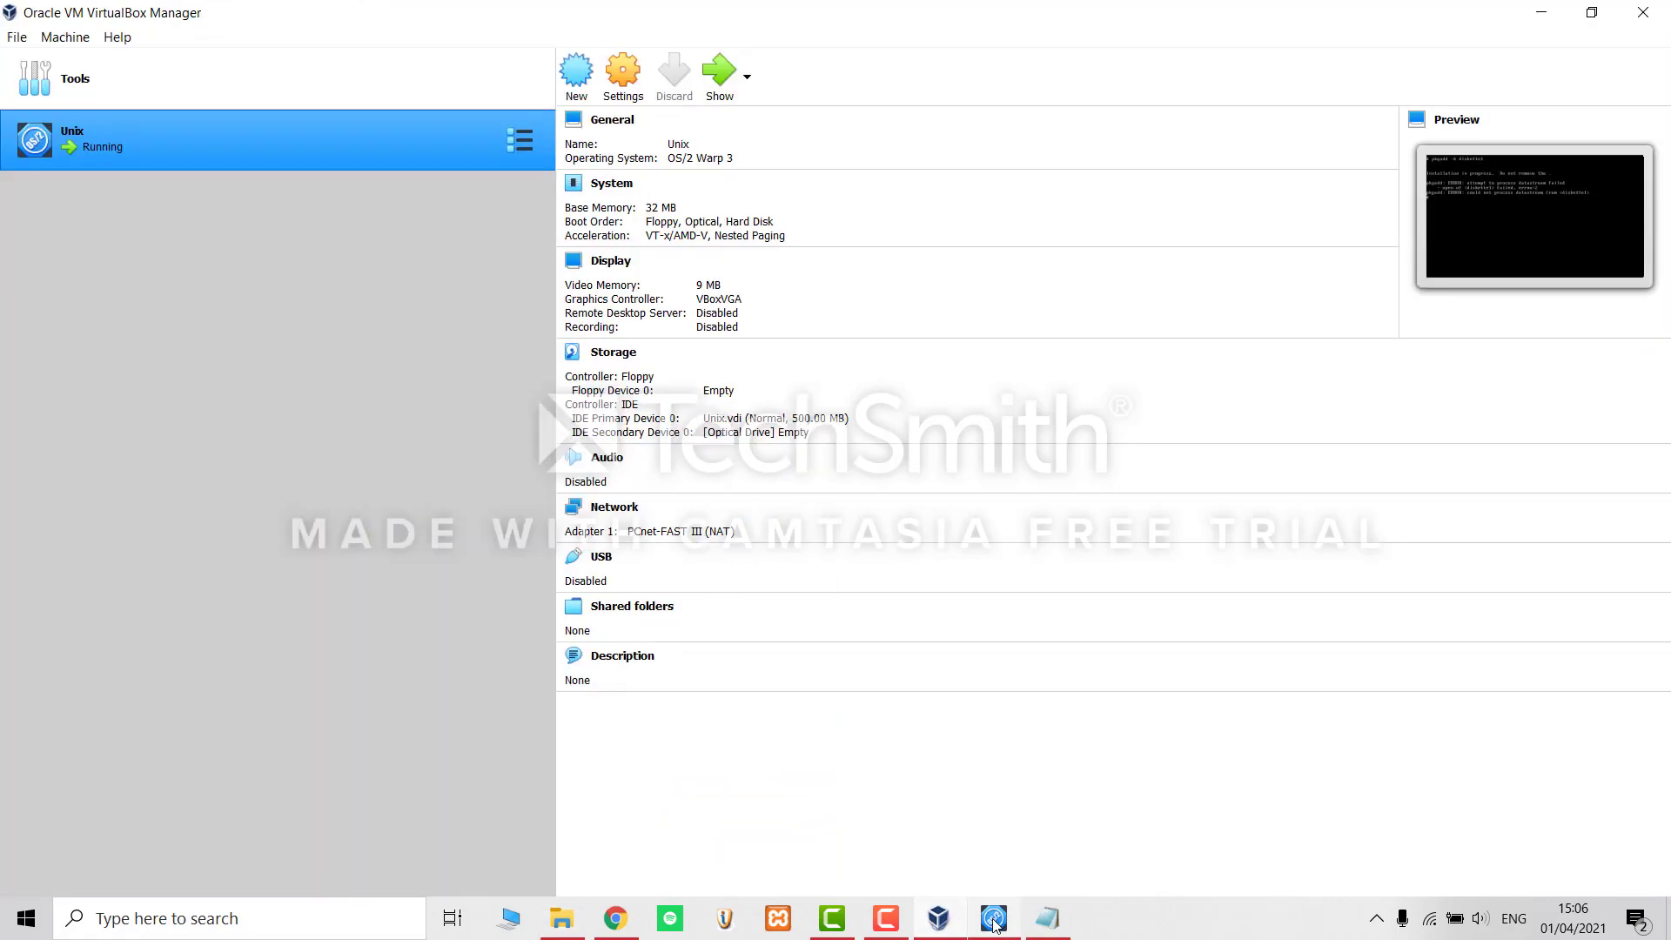
Return to the Unix machine's terminal and list the current directory's contents with ls.
click(995, 921)
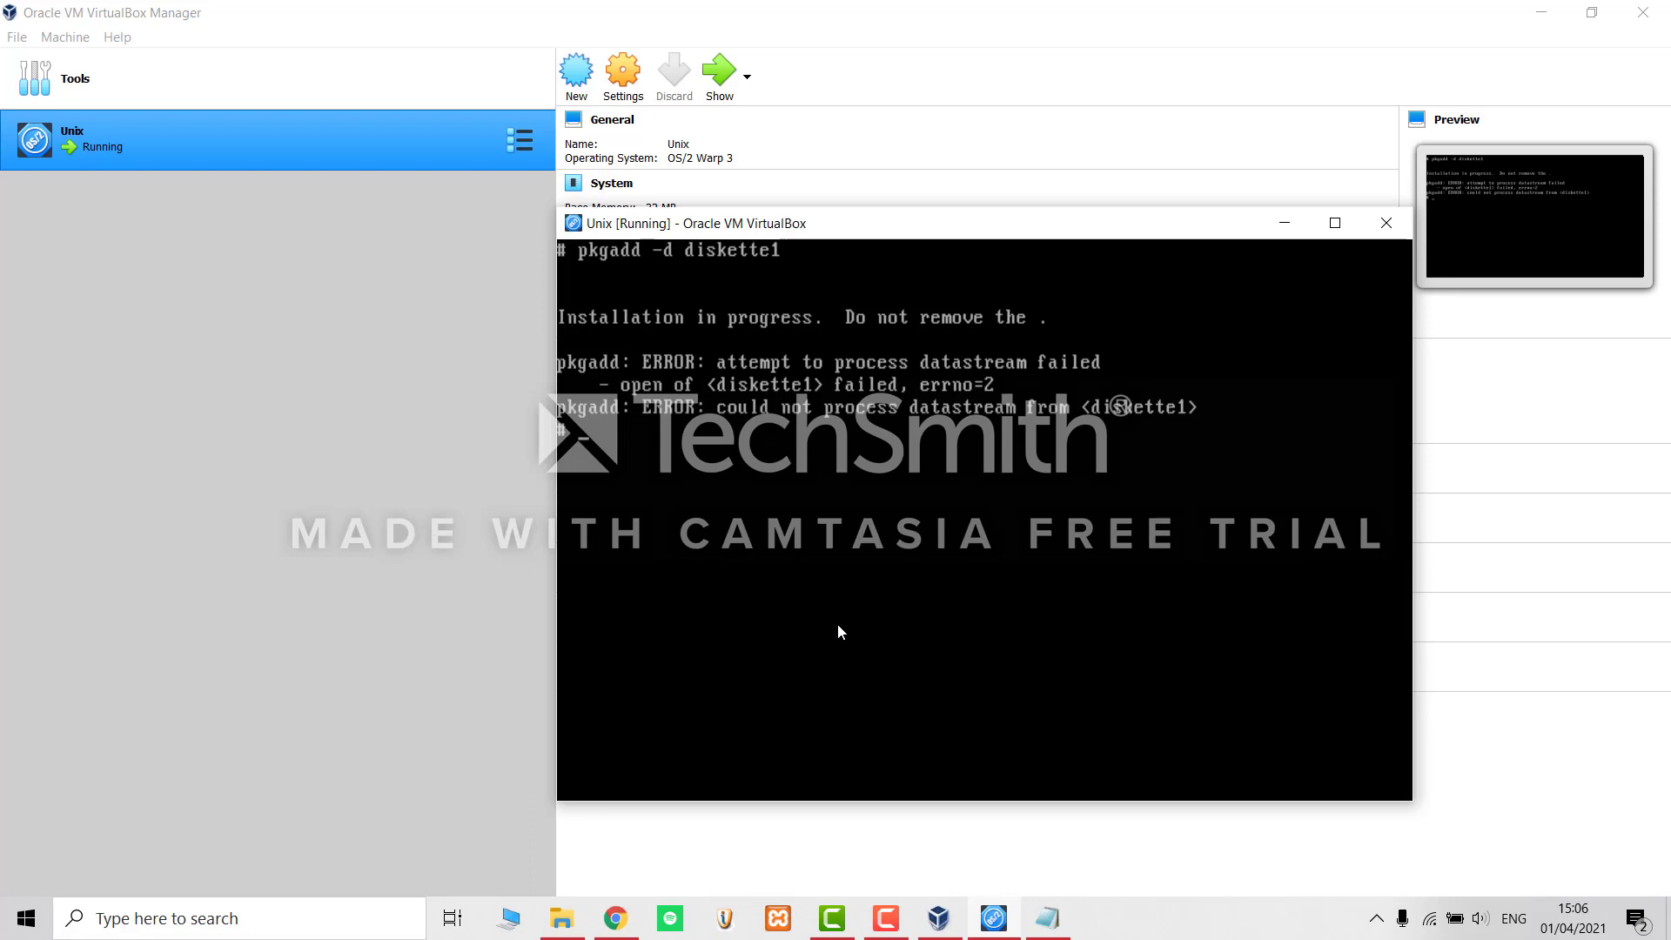
text(lA)
key(Up)
key(BackSpace)
key(BackSpace)
key(BackSpace)
key(BackSpace)
key(BackSpace)
key(BackSpace)
text(ls)
key(Return)
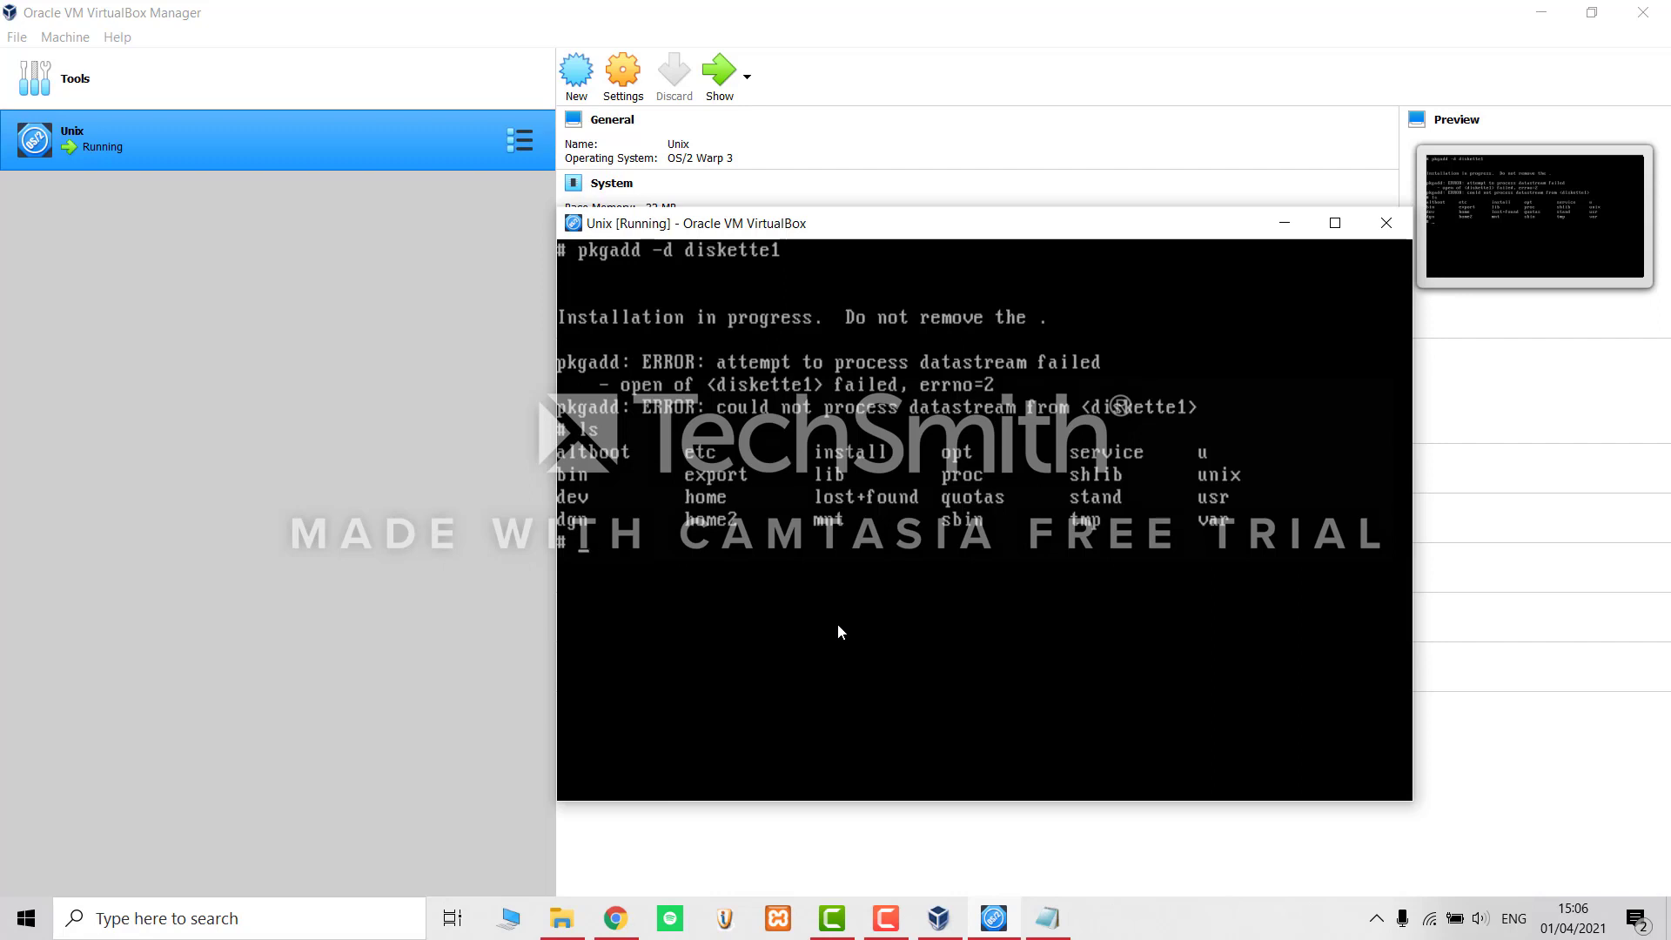
Start the package installer with "pkgadd -d diskette1" and load the Maintenance 1 image into the Unix machine's floppy drive.
text(pkgadd -d diskette1)
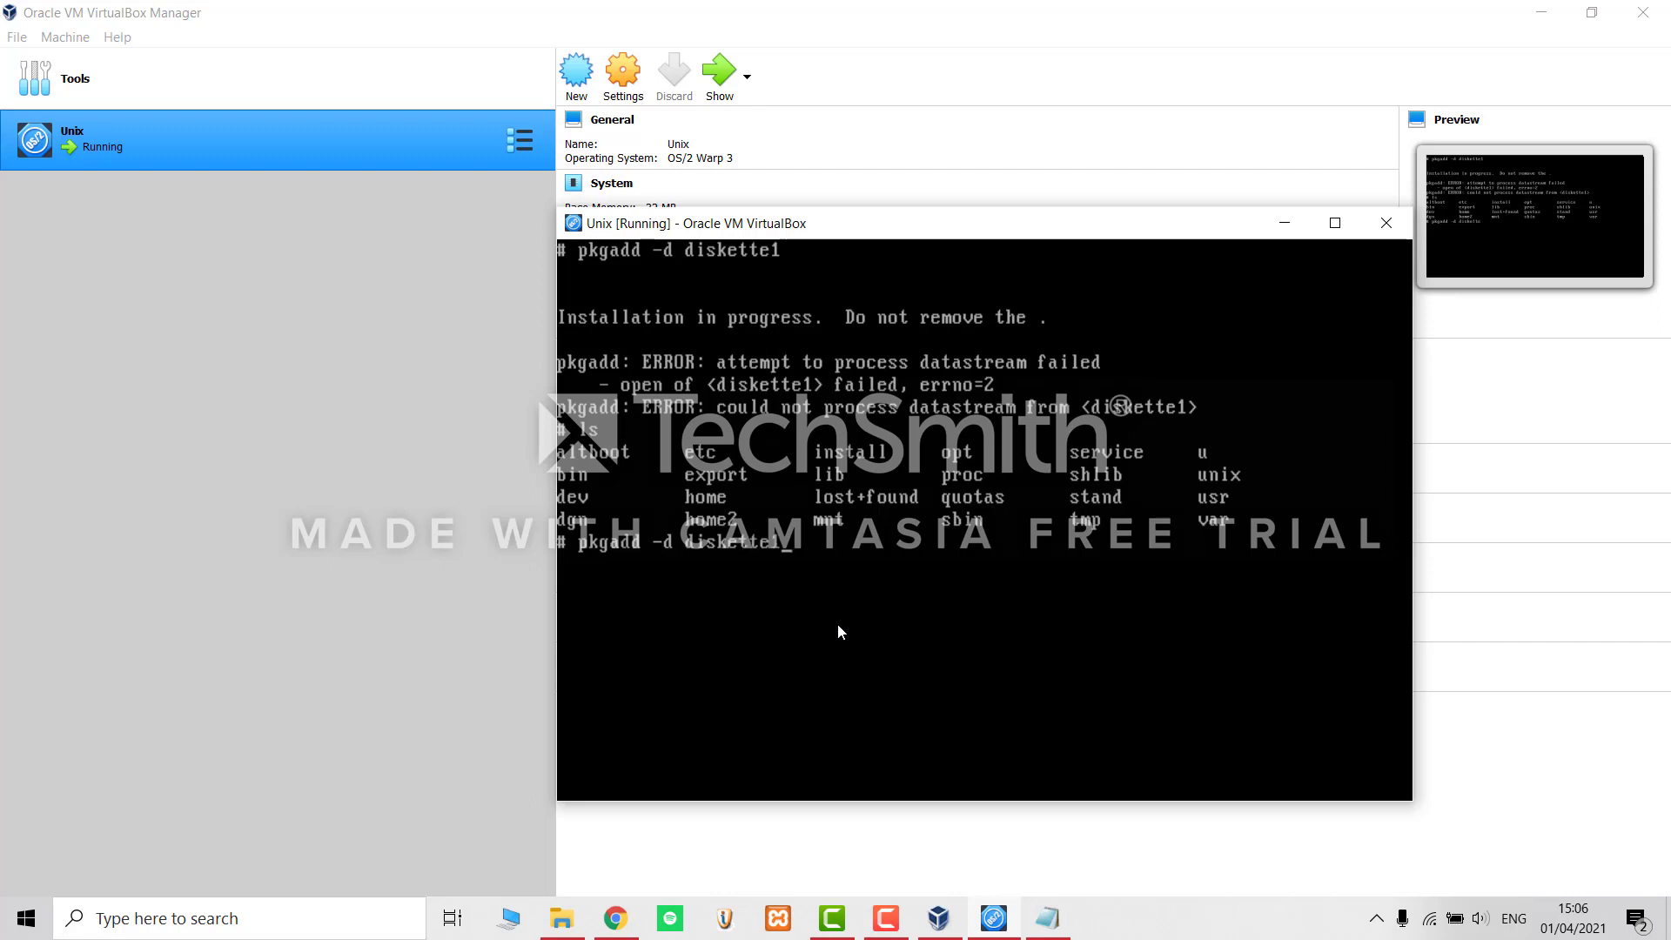
key(Return)
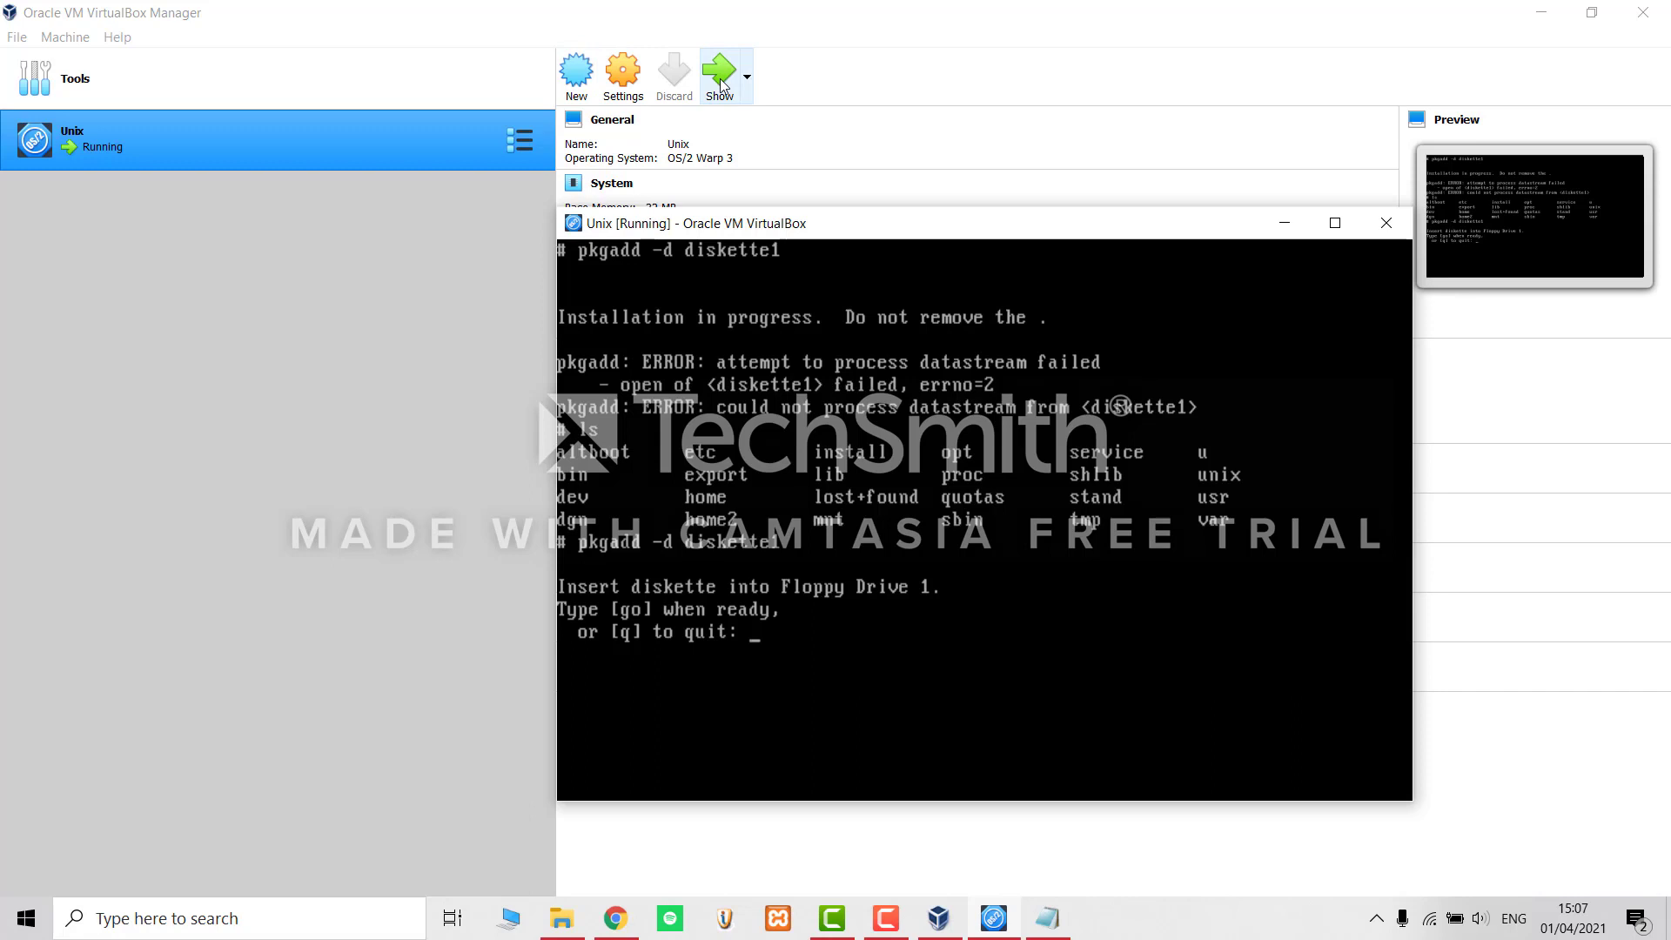
click(620, 76)
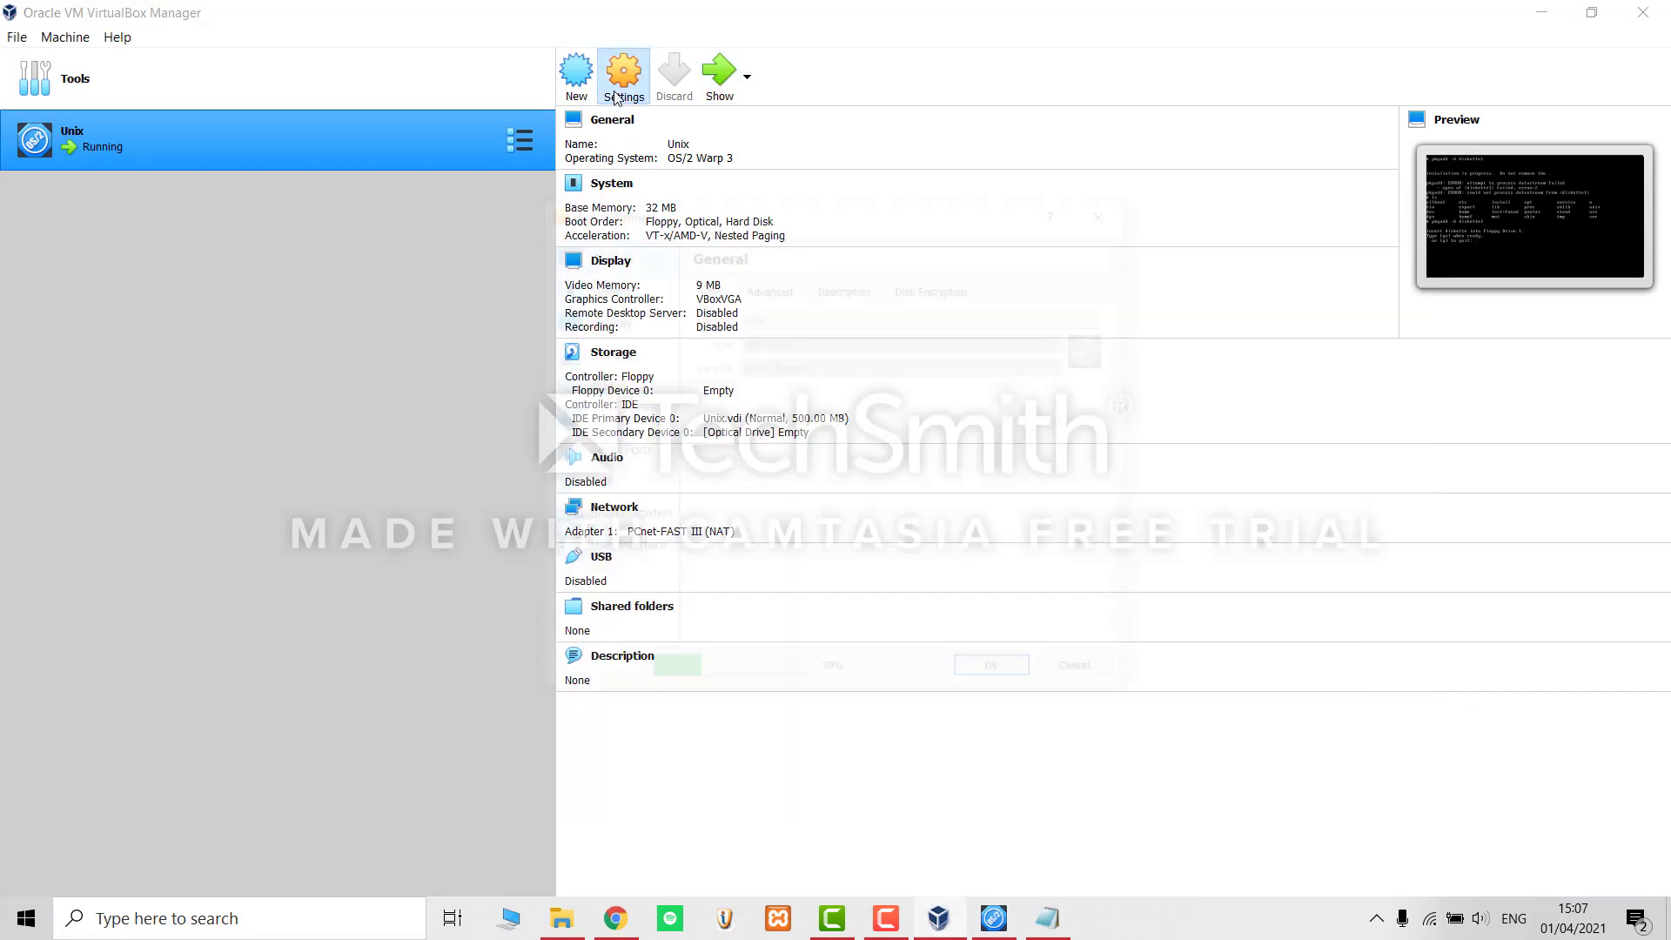
click(613, 352)
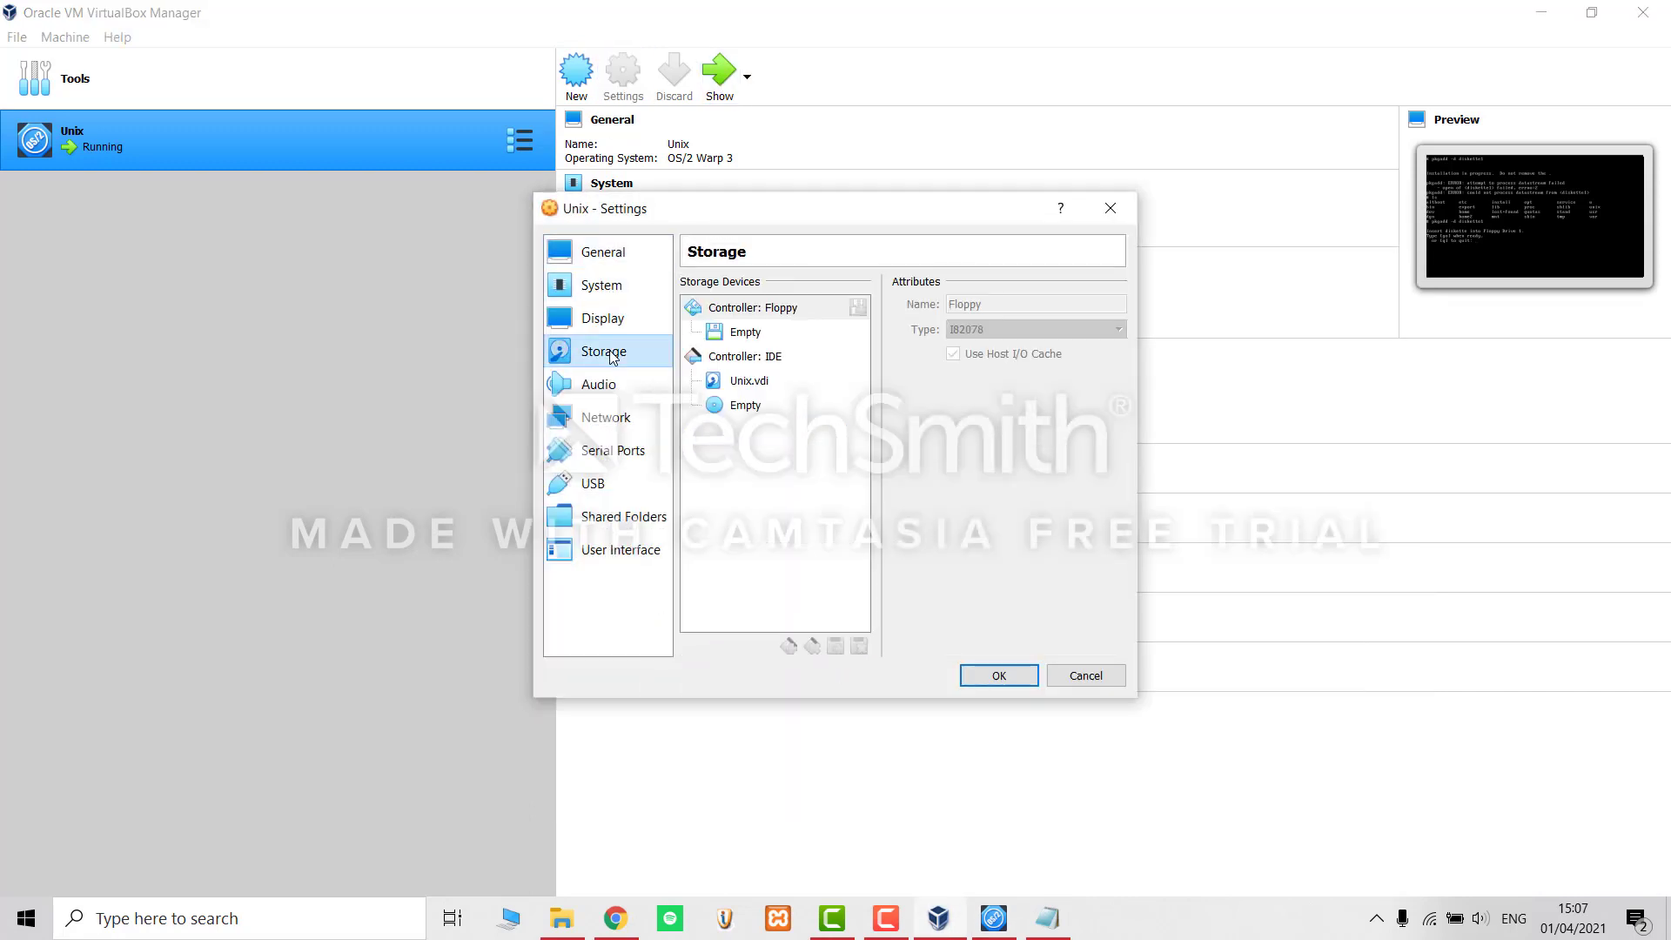
click(745, 332)
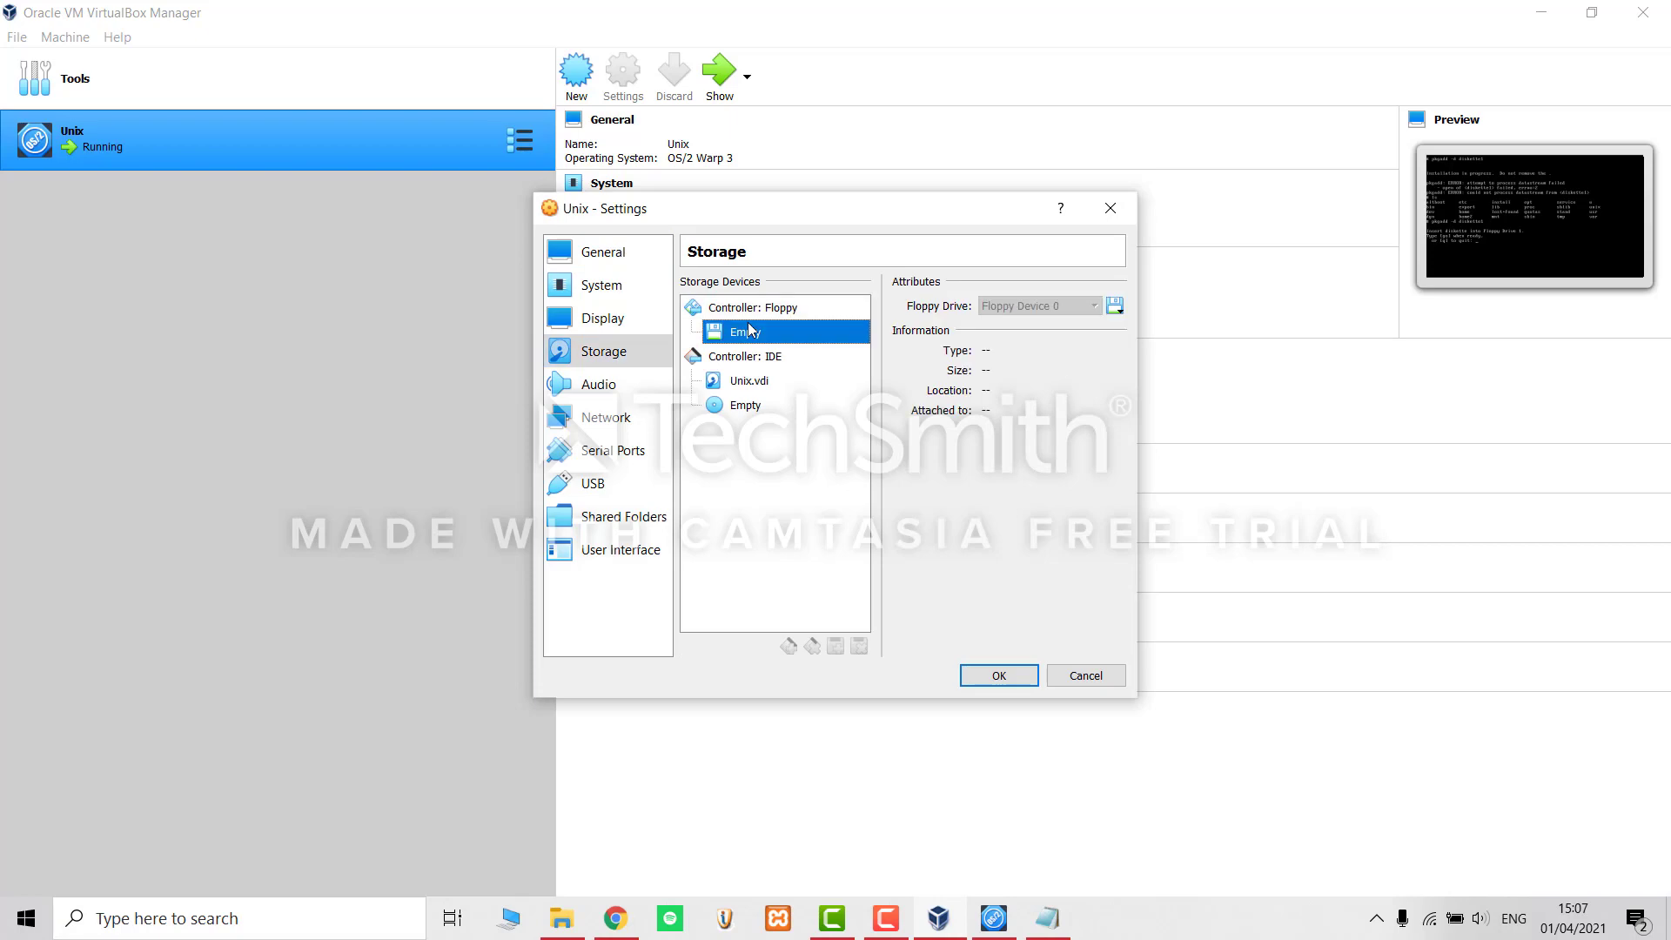
click(1116, 305)
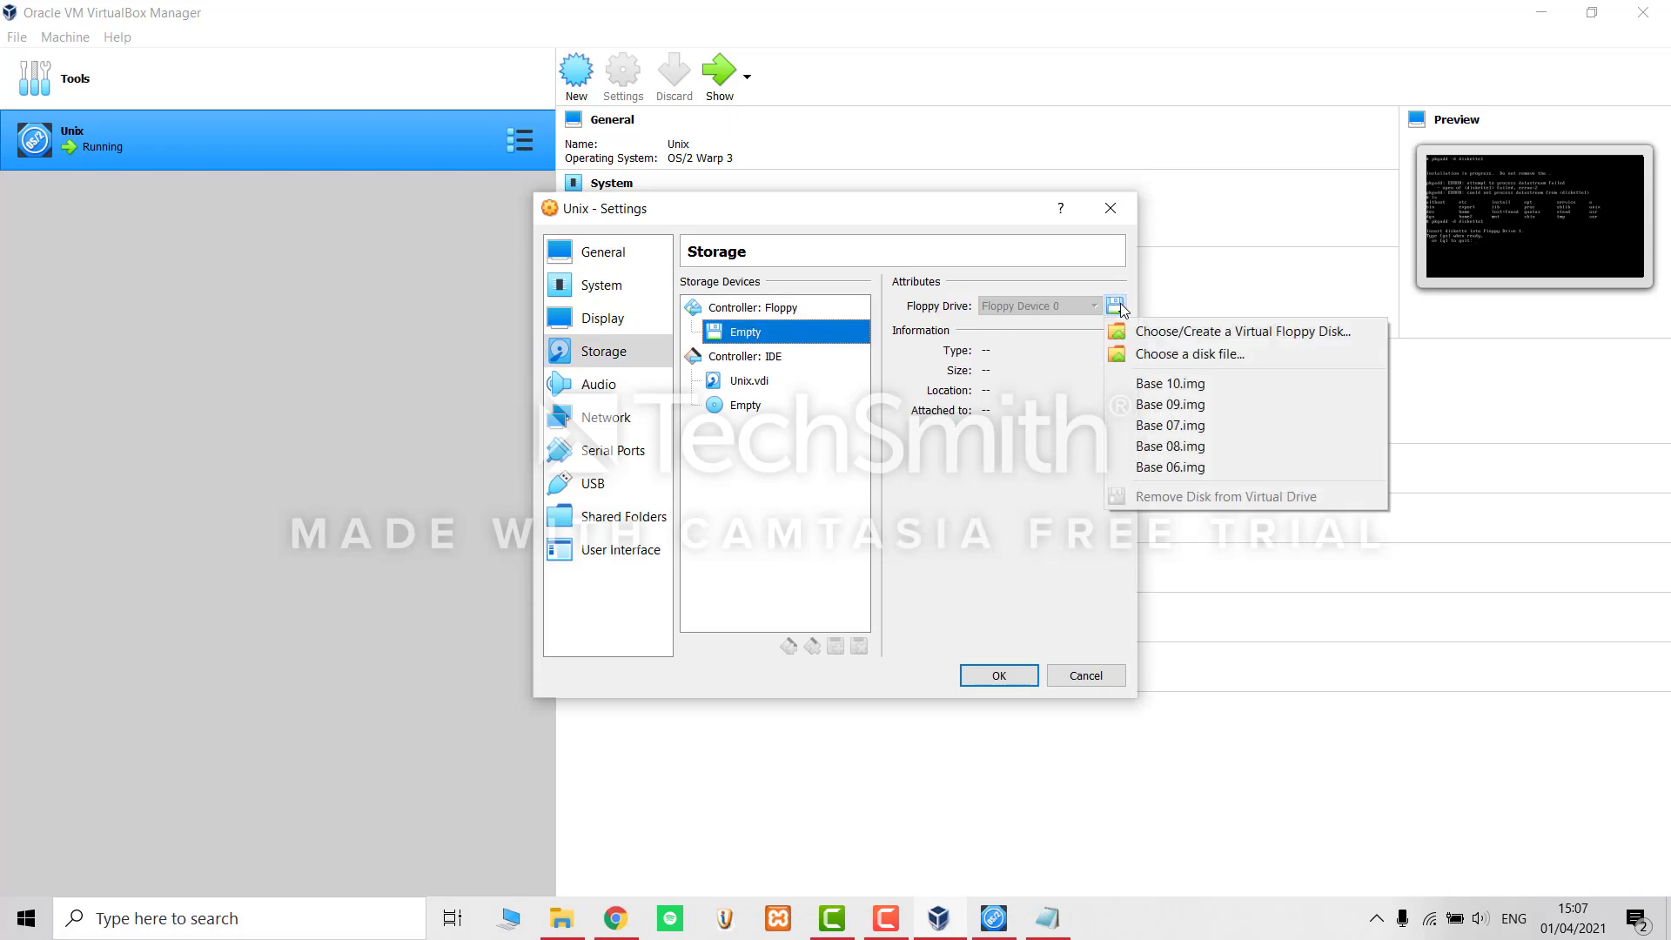
click(1157, 348)
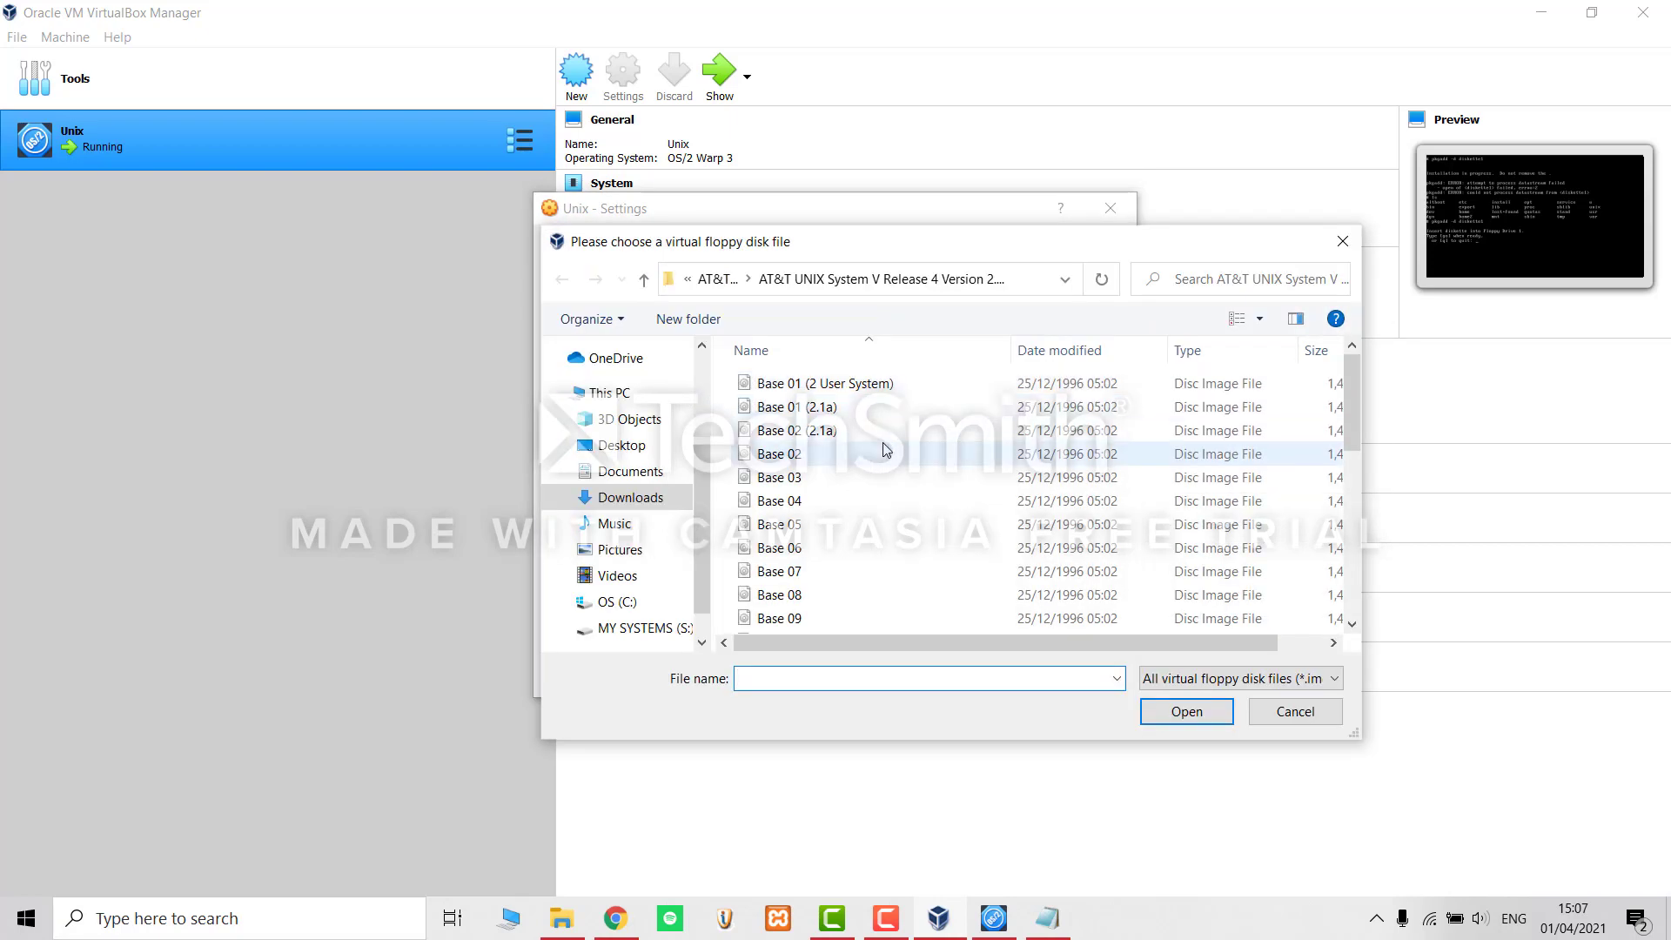
scroll(887, 450, down, 4)
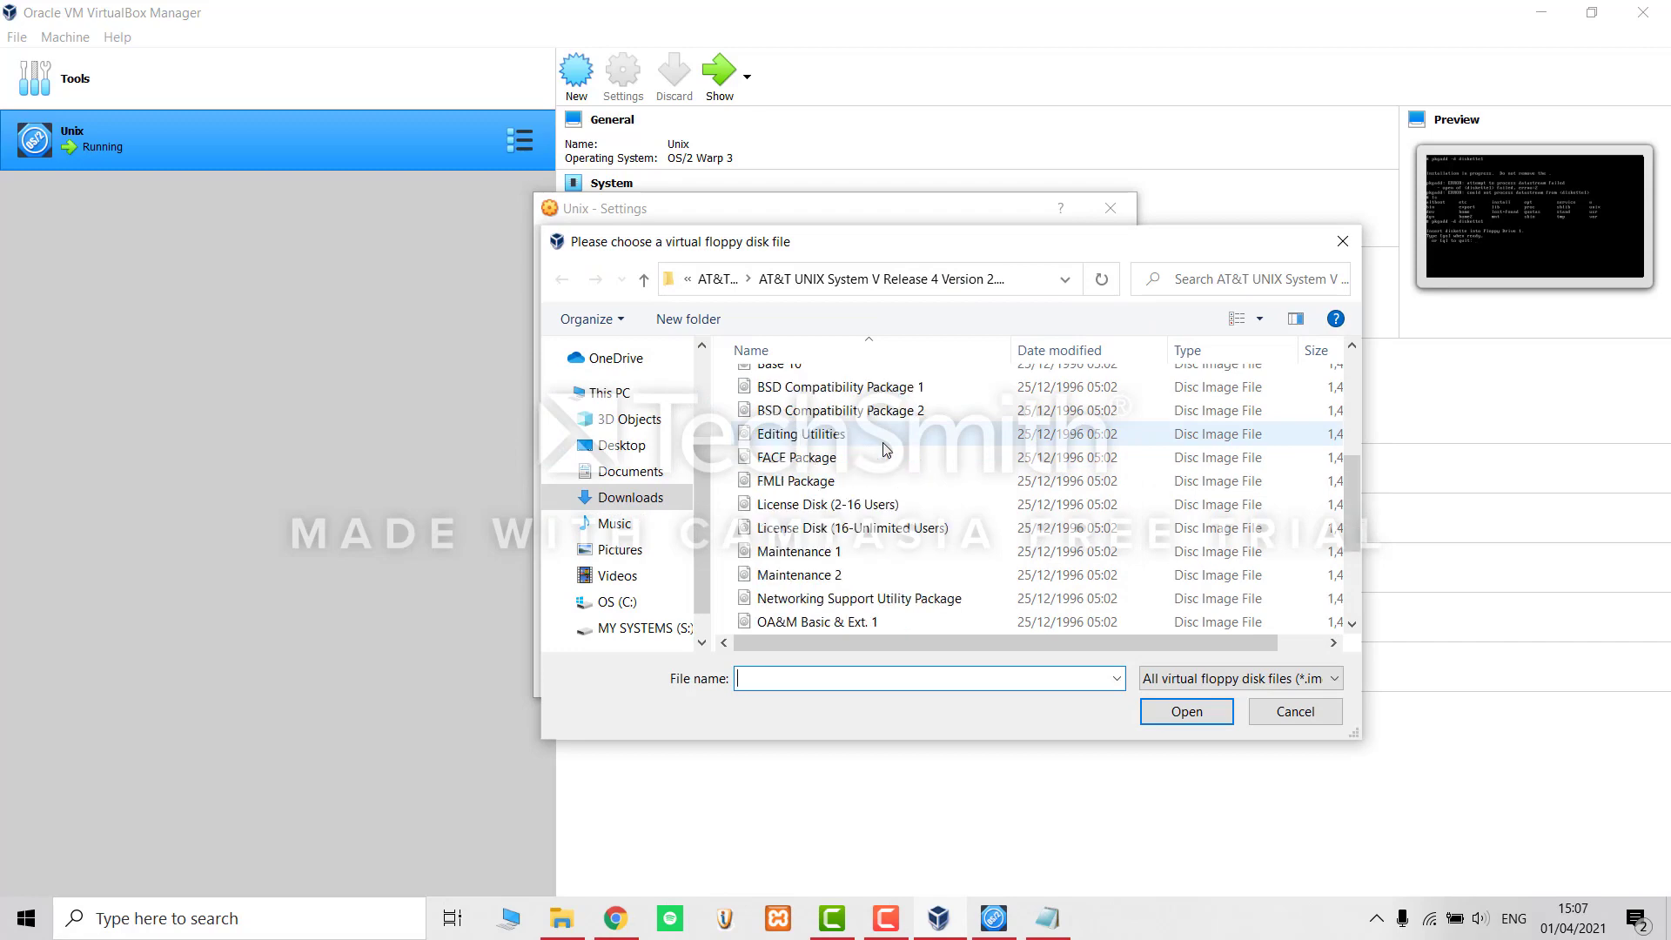
click(841, 553)
click(1215, 720)
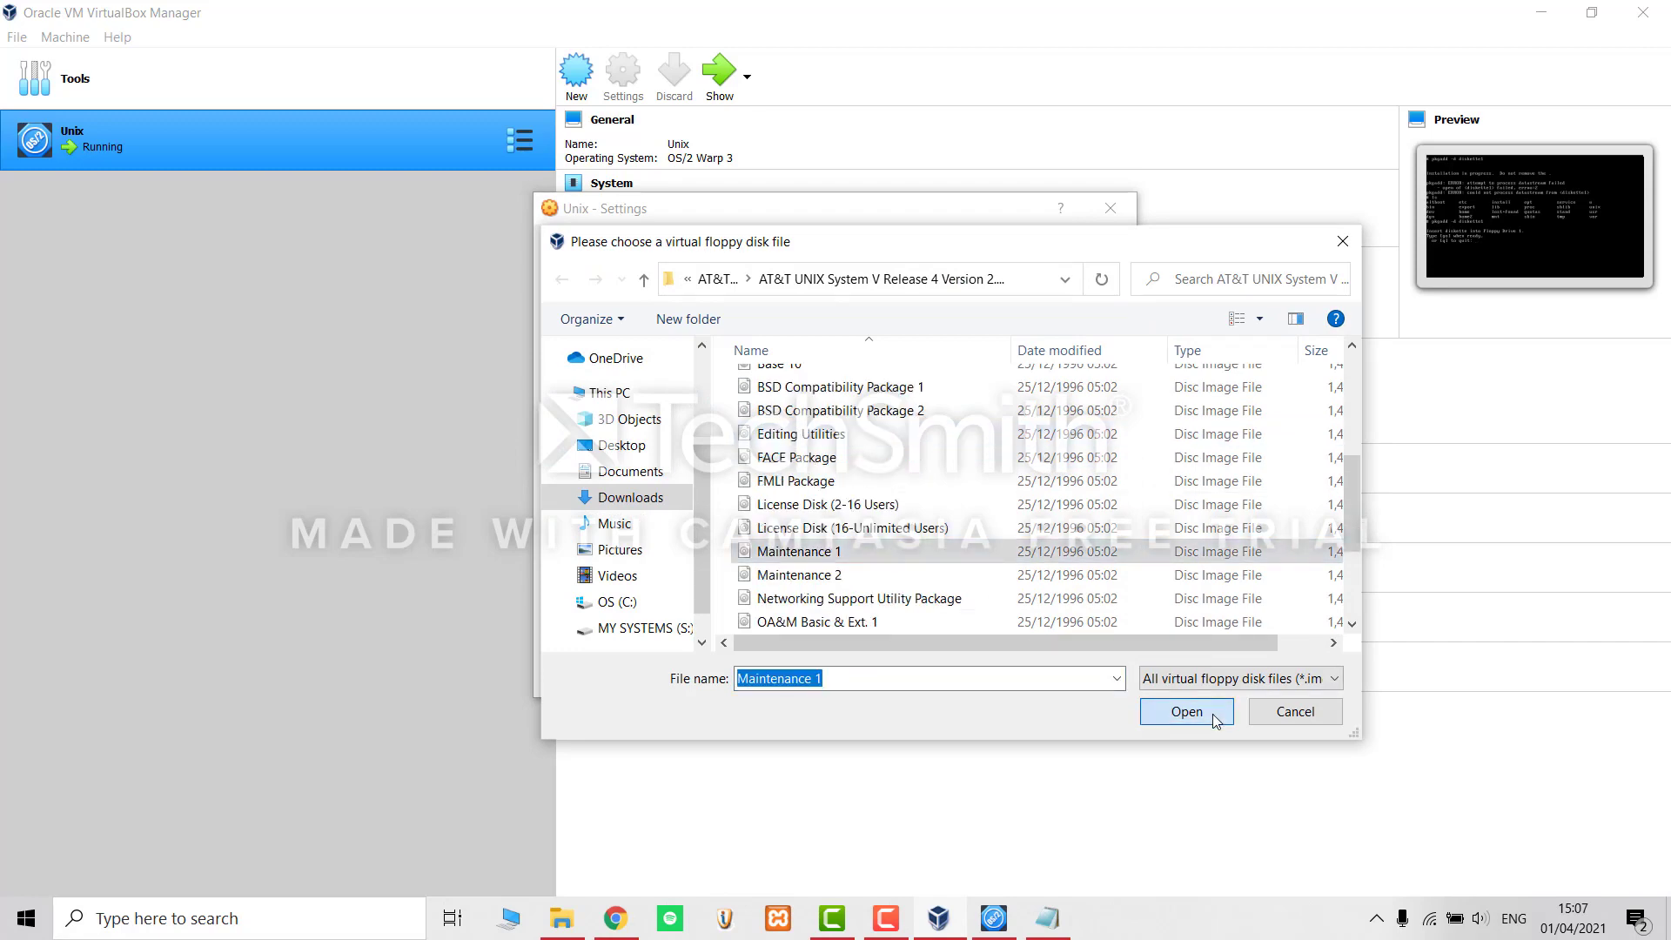
click(1016, 675)
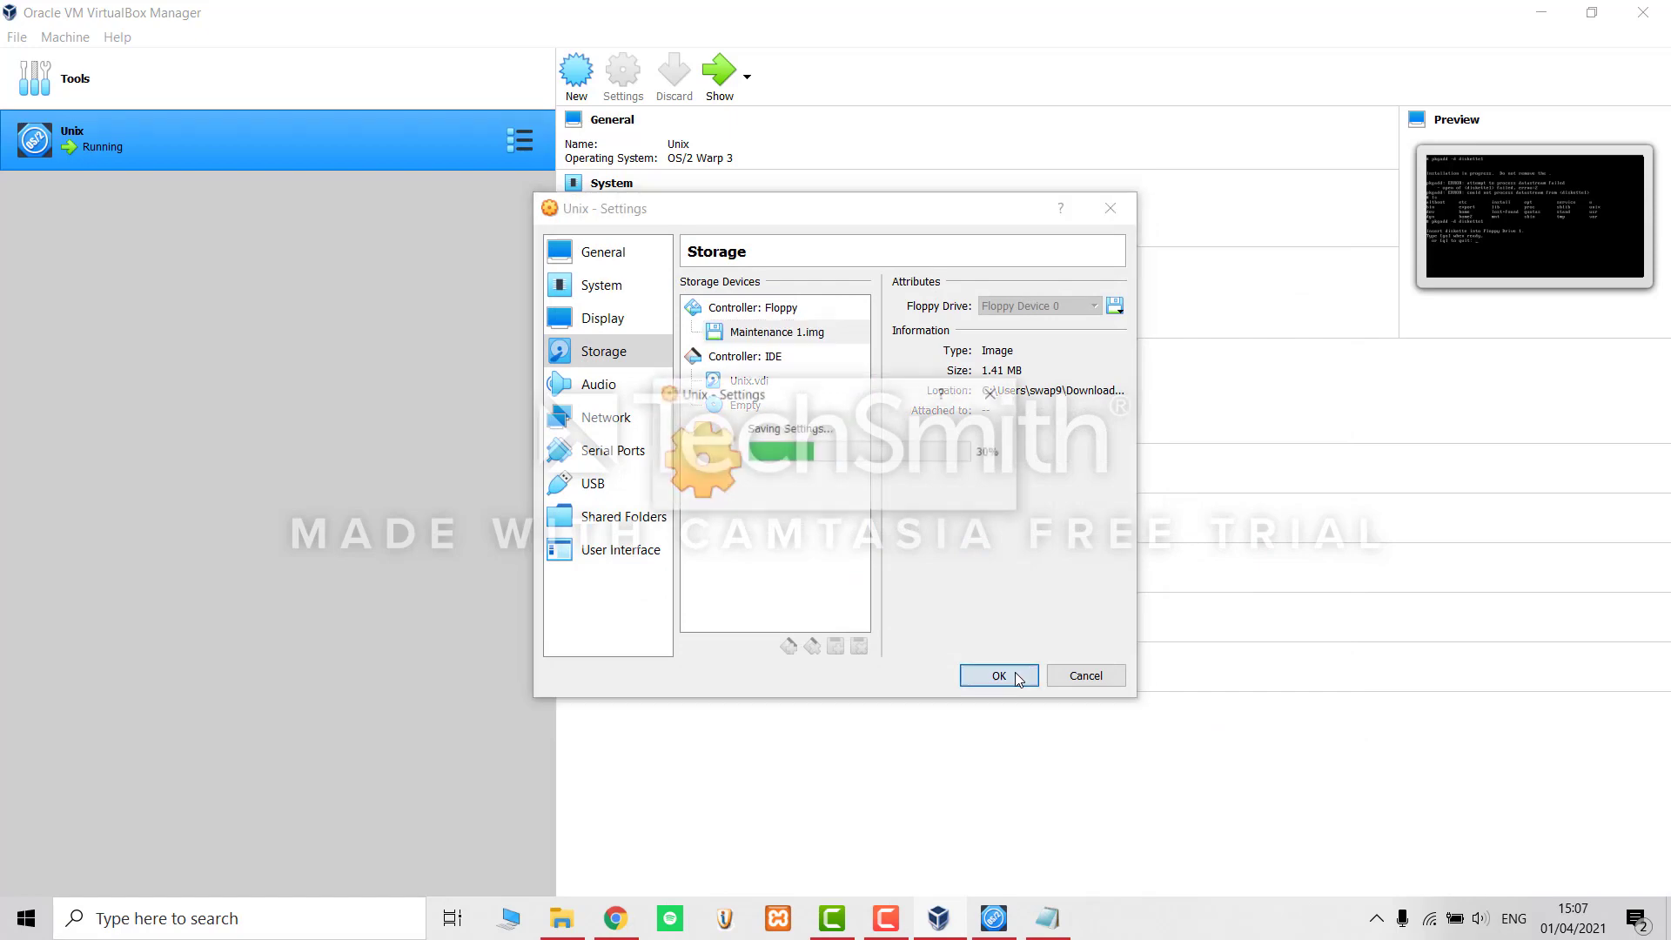
Return to the Unix machine's terminal, continue the installer with "go" and choose "all" packages for processing.
click(715, 77)
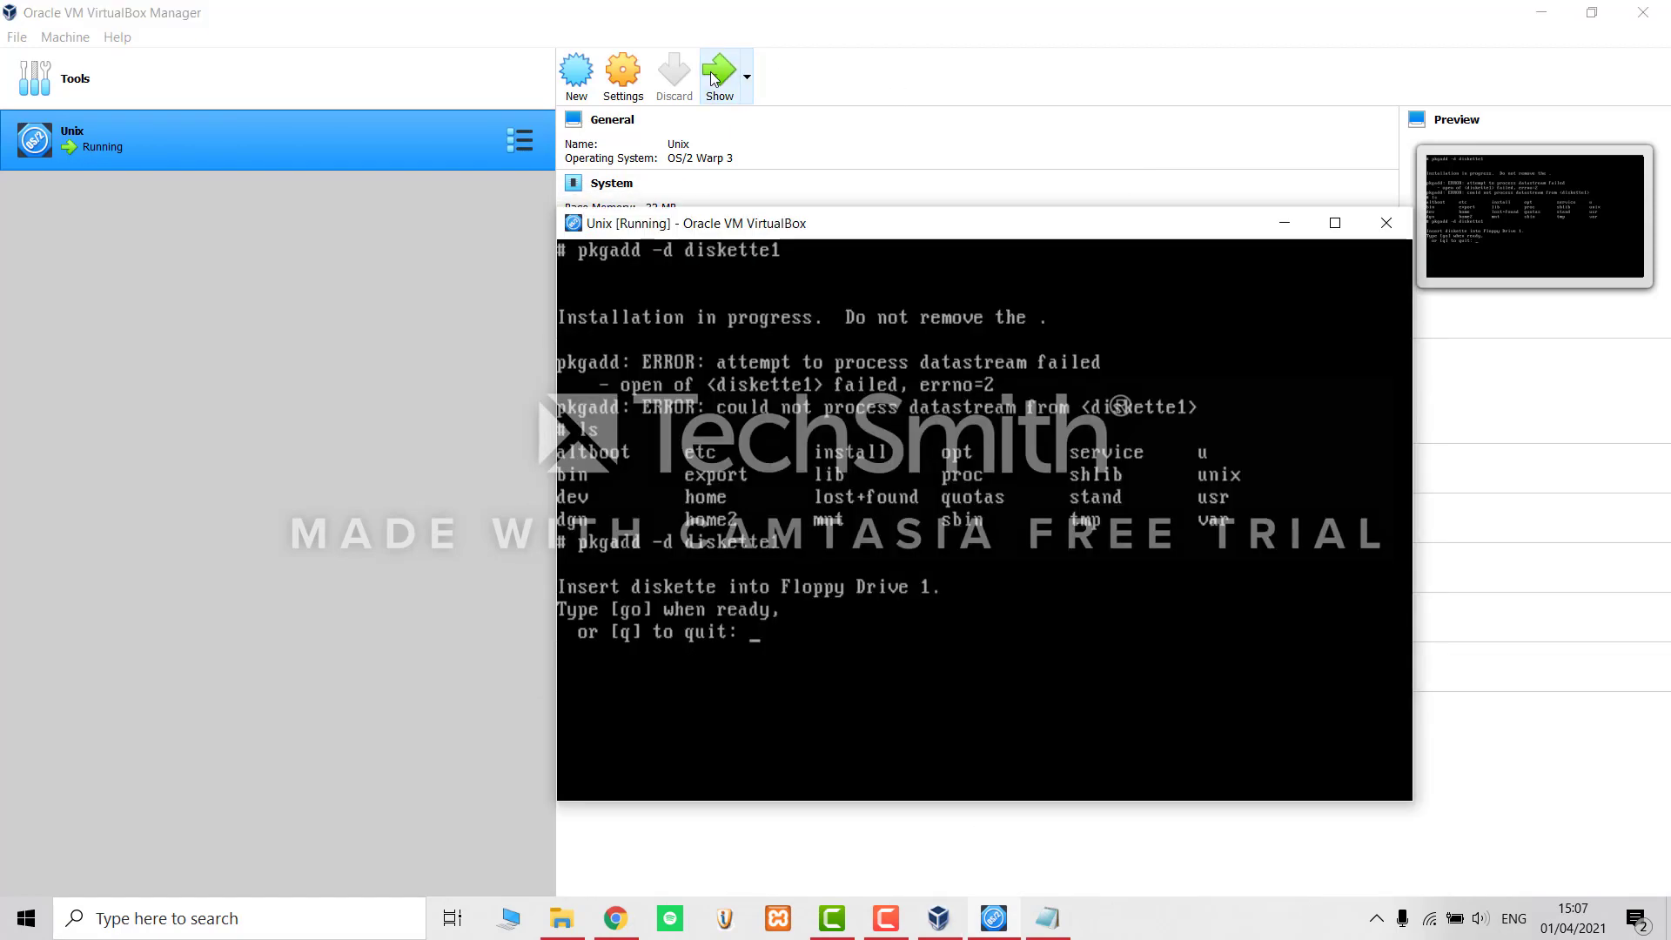
text(gi)
key(BackSpace)
text(o)
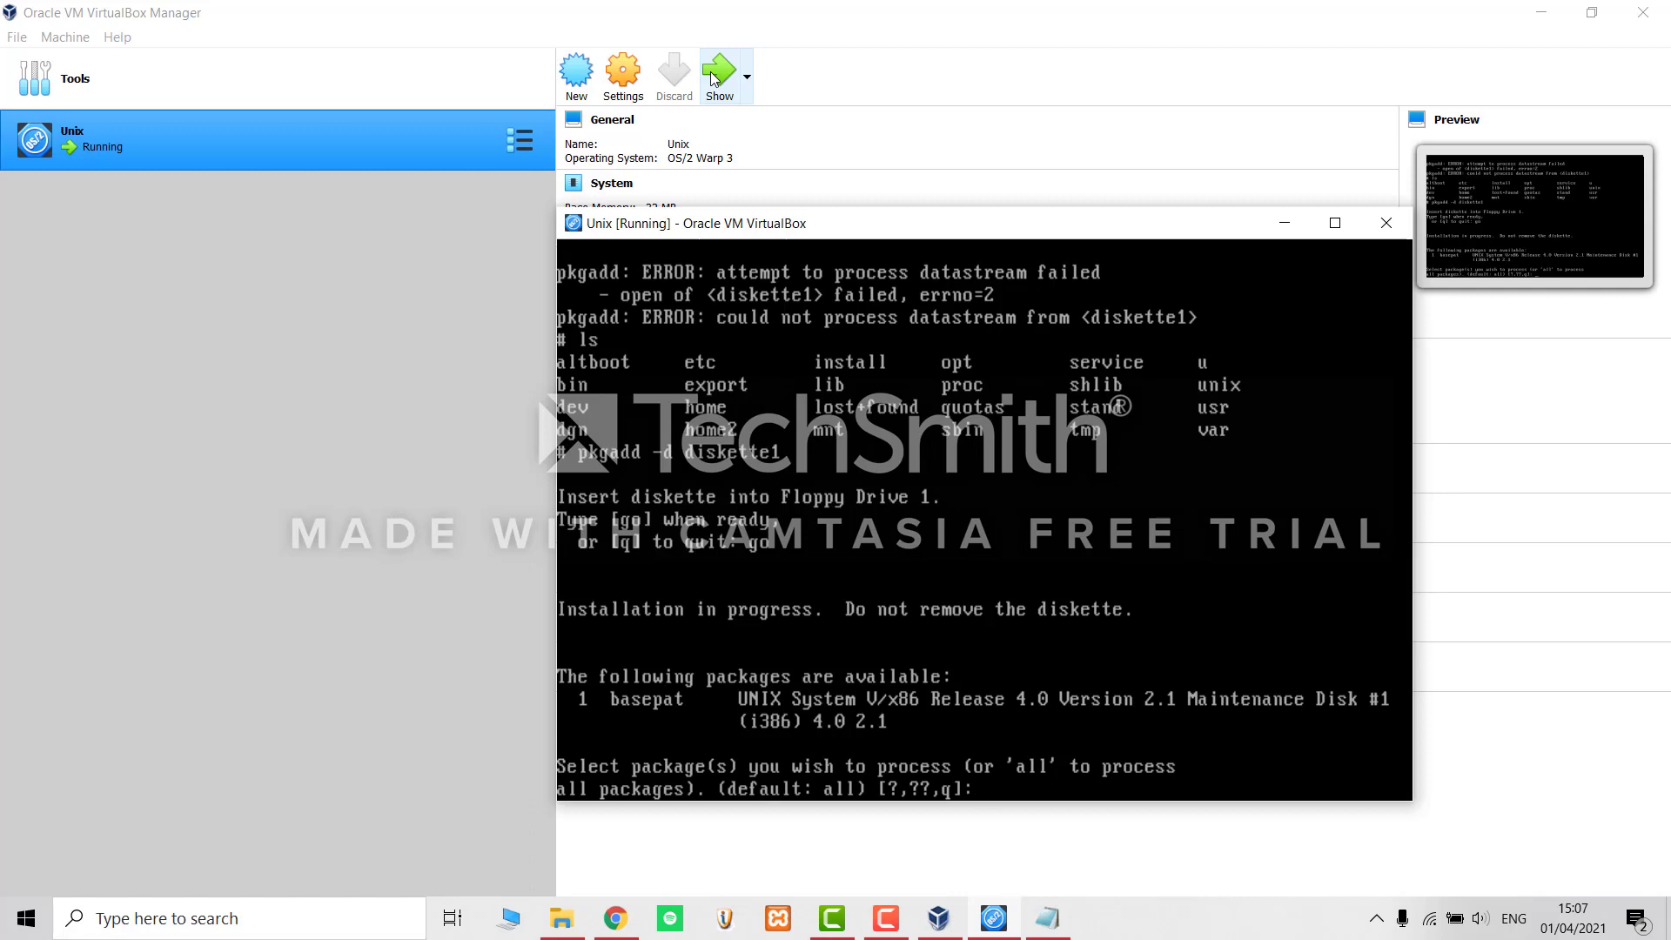
text(all)
key(Return)
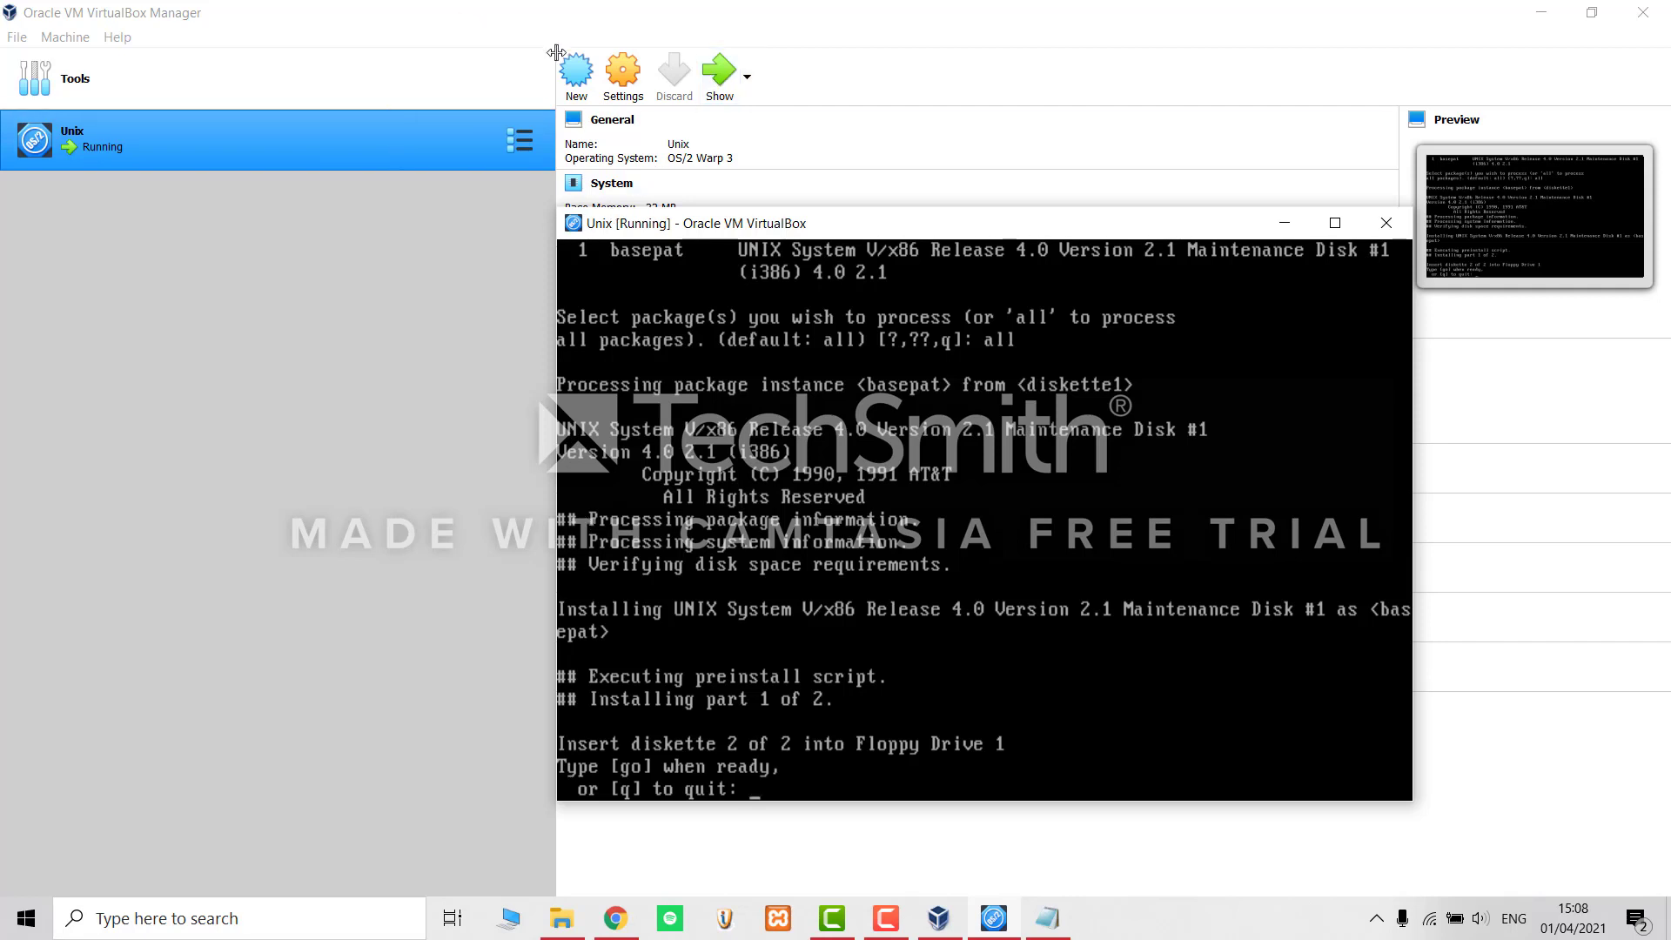
Replace the disk in the Unix machine's floppy drive with the Maintenance 2 image and save the settings.
click(623, 81)
click(621, 77)
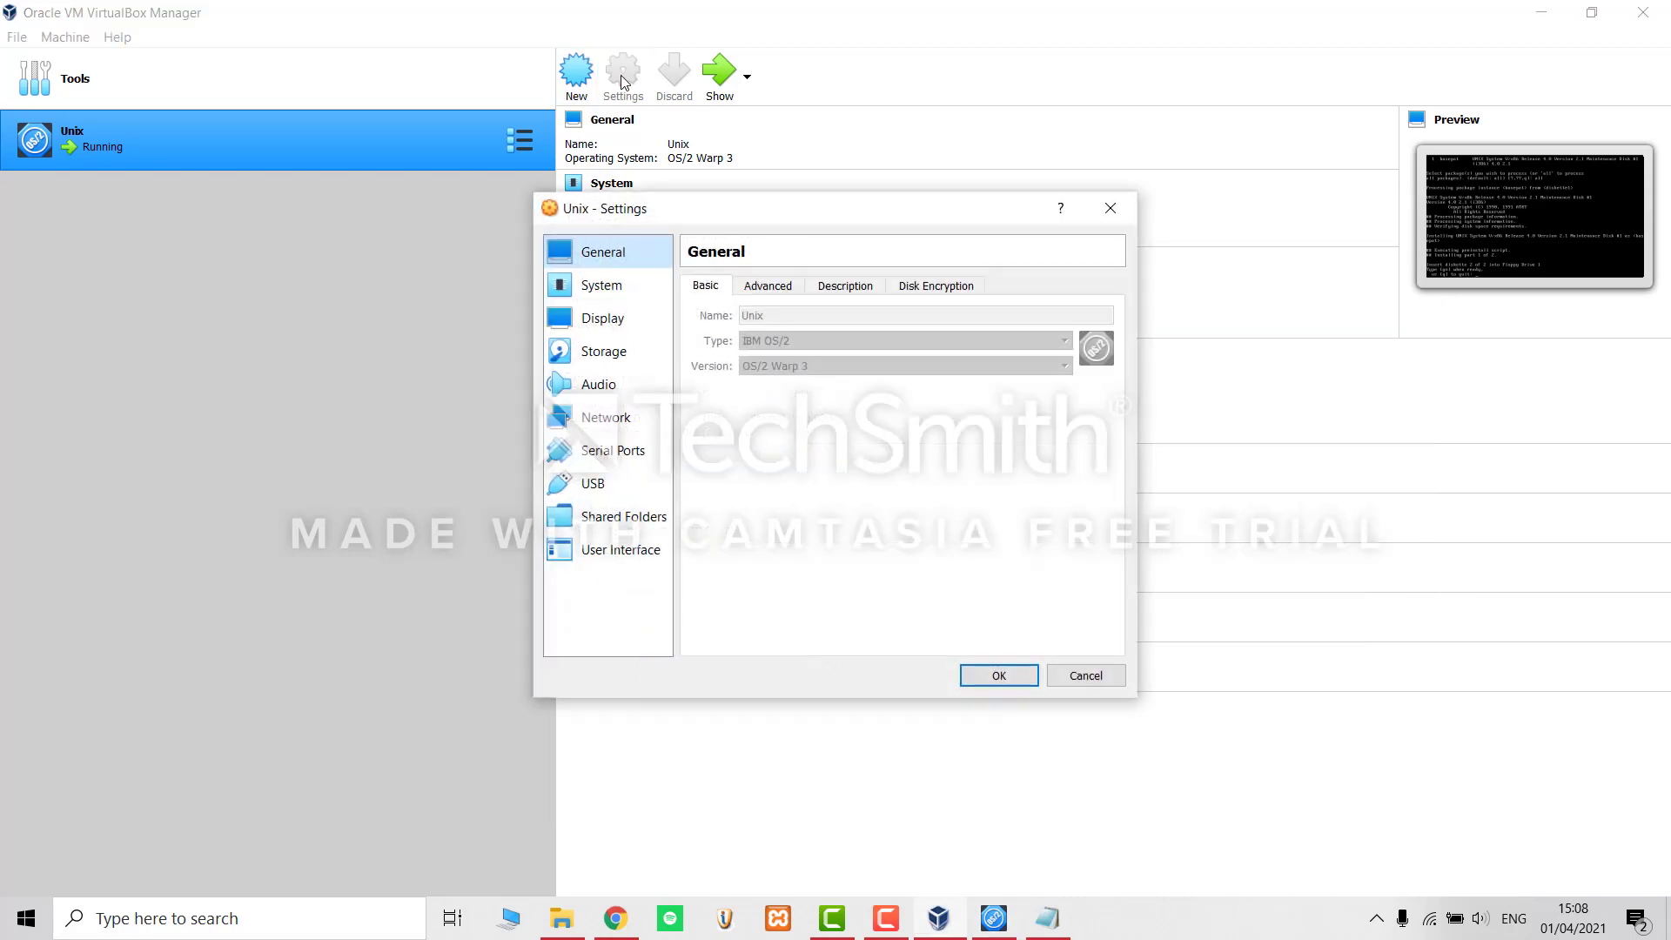
click(593, 355)
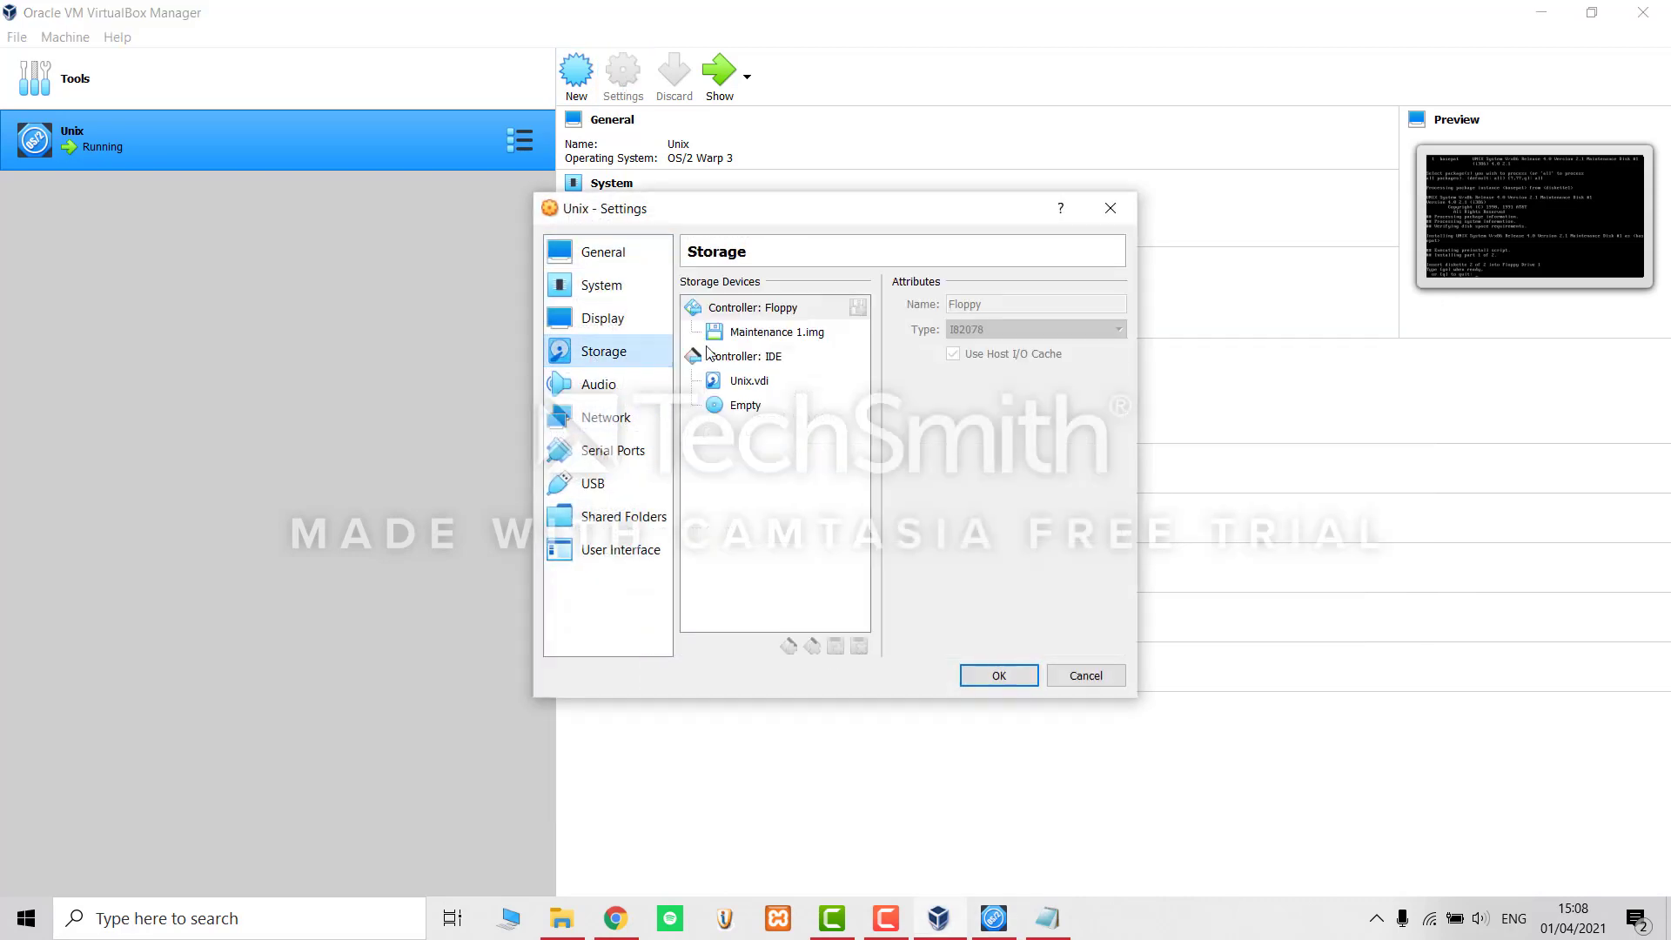
click(746, 339)
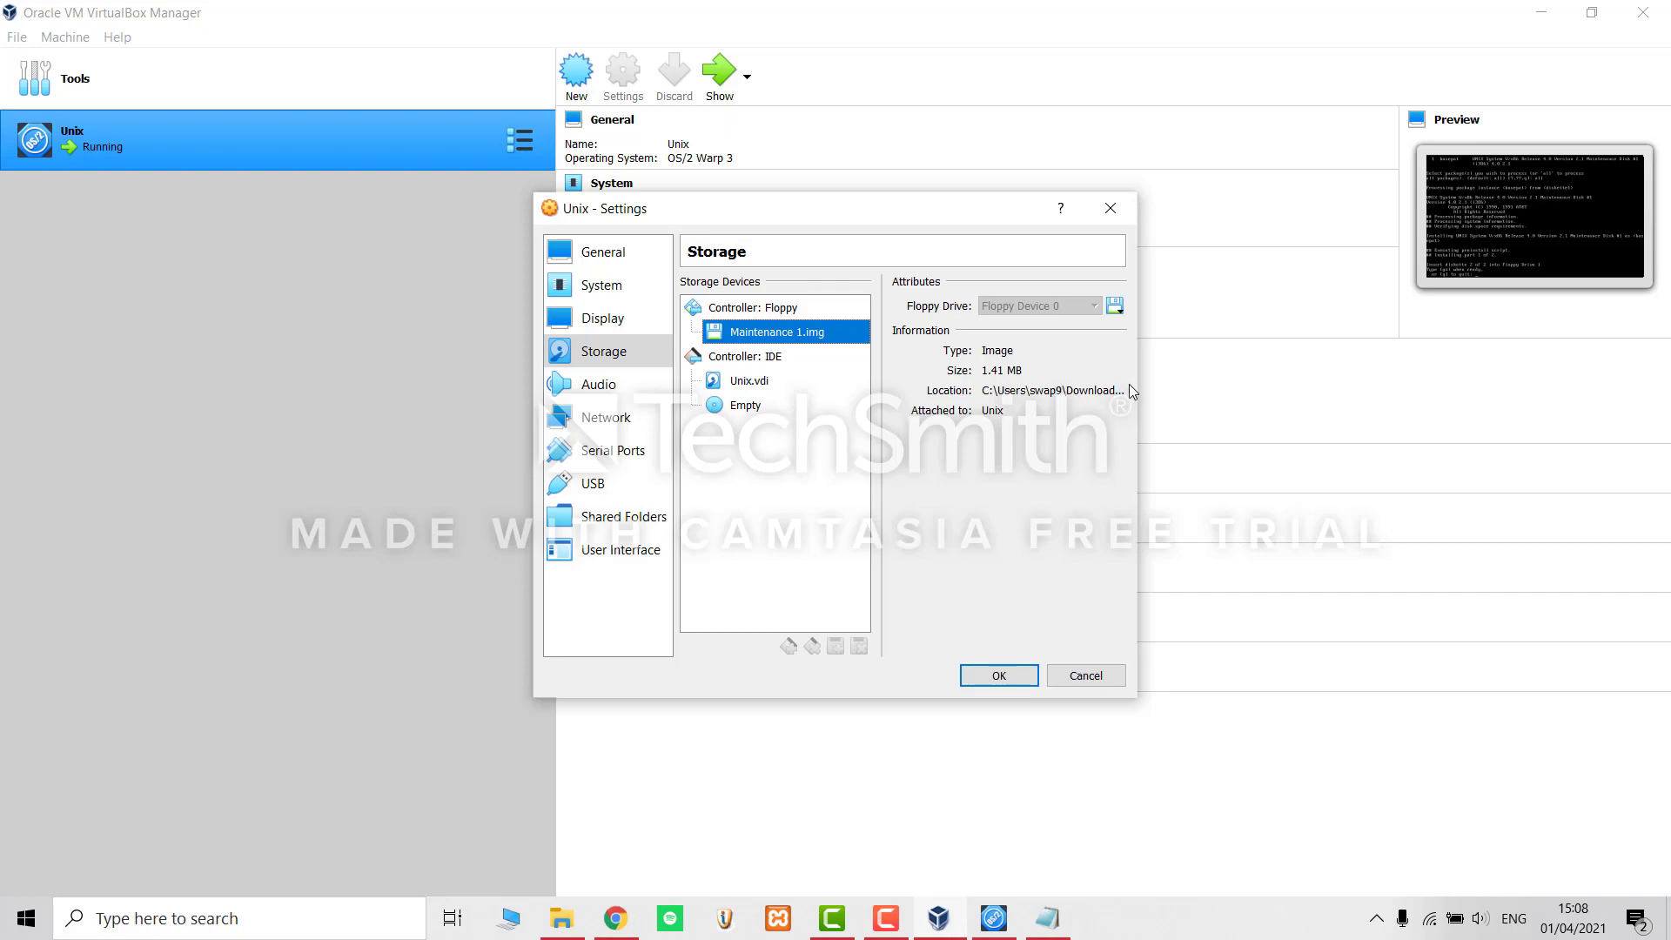
click(1114, 308)
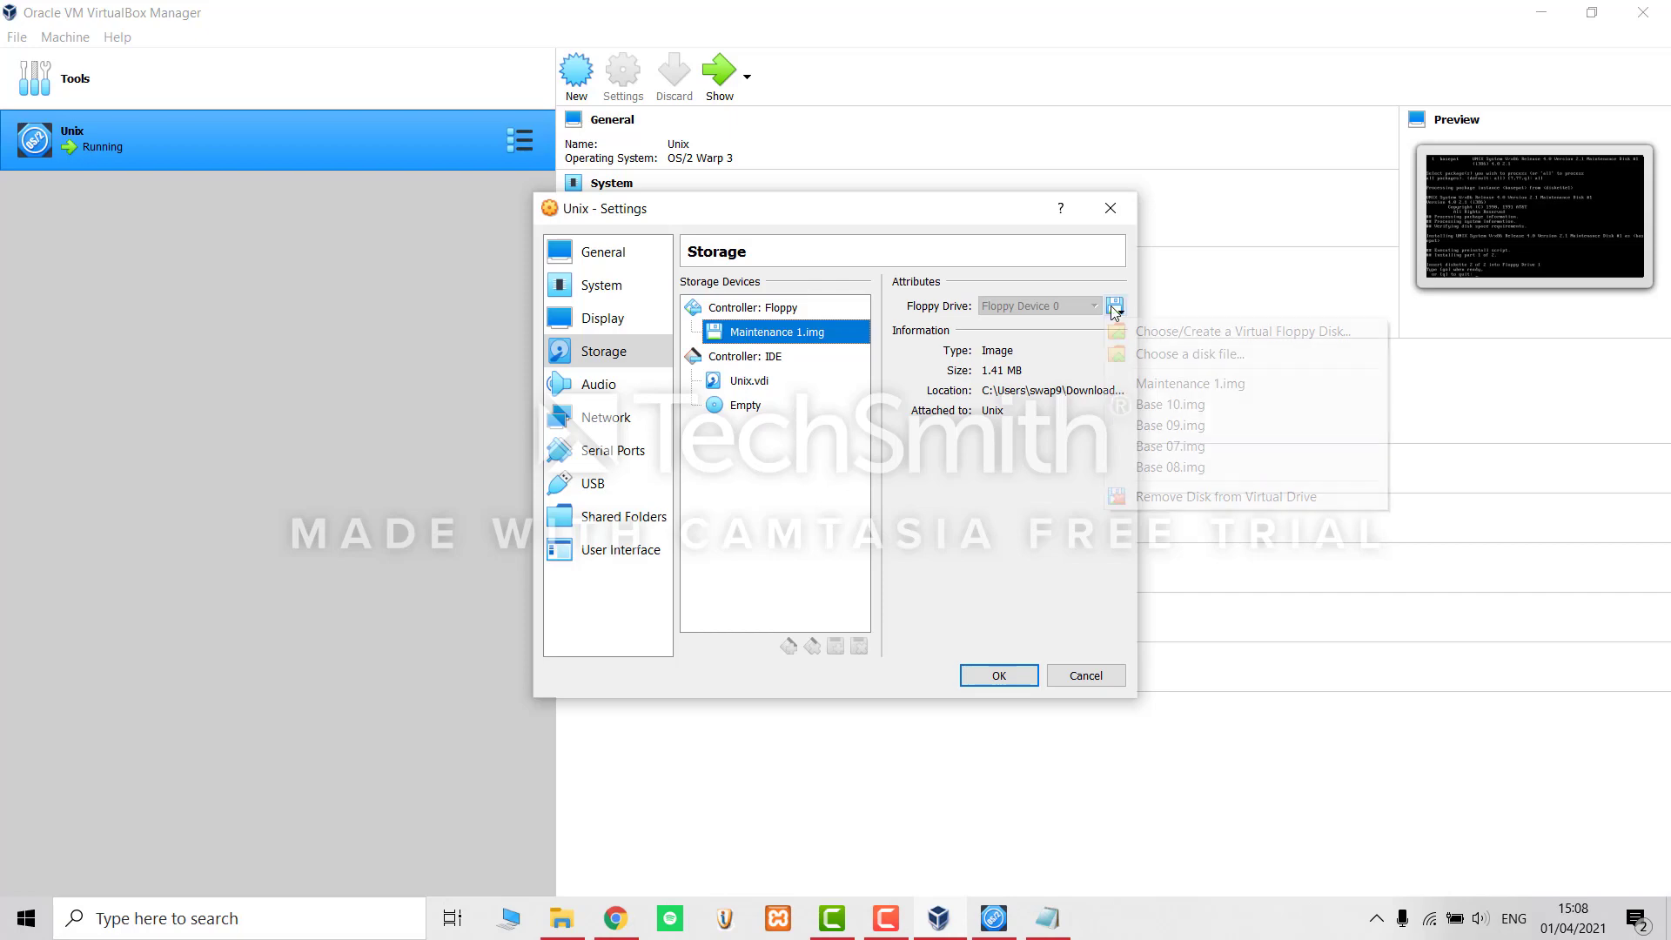
click(1138, 355)
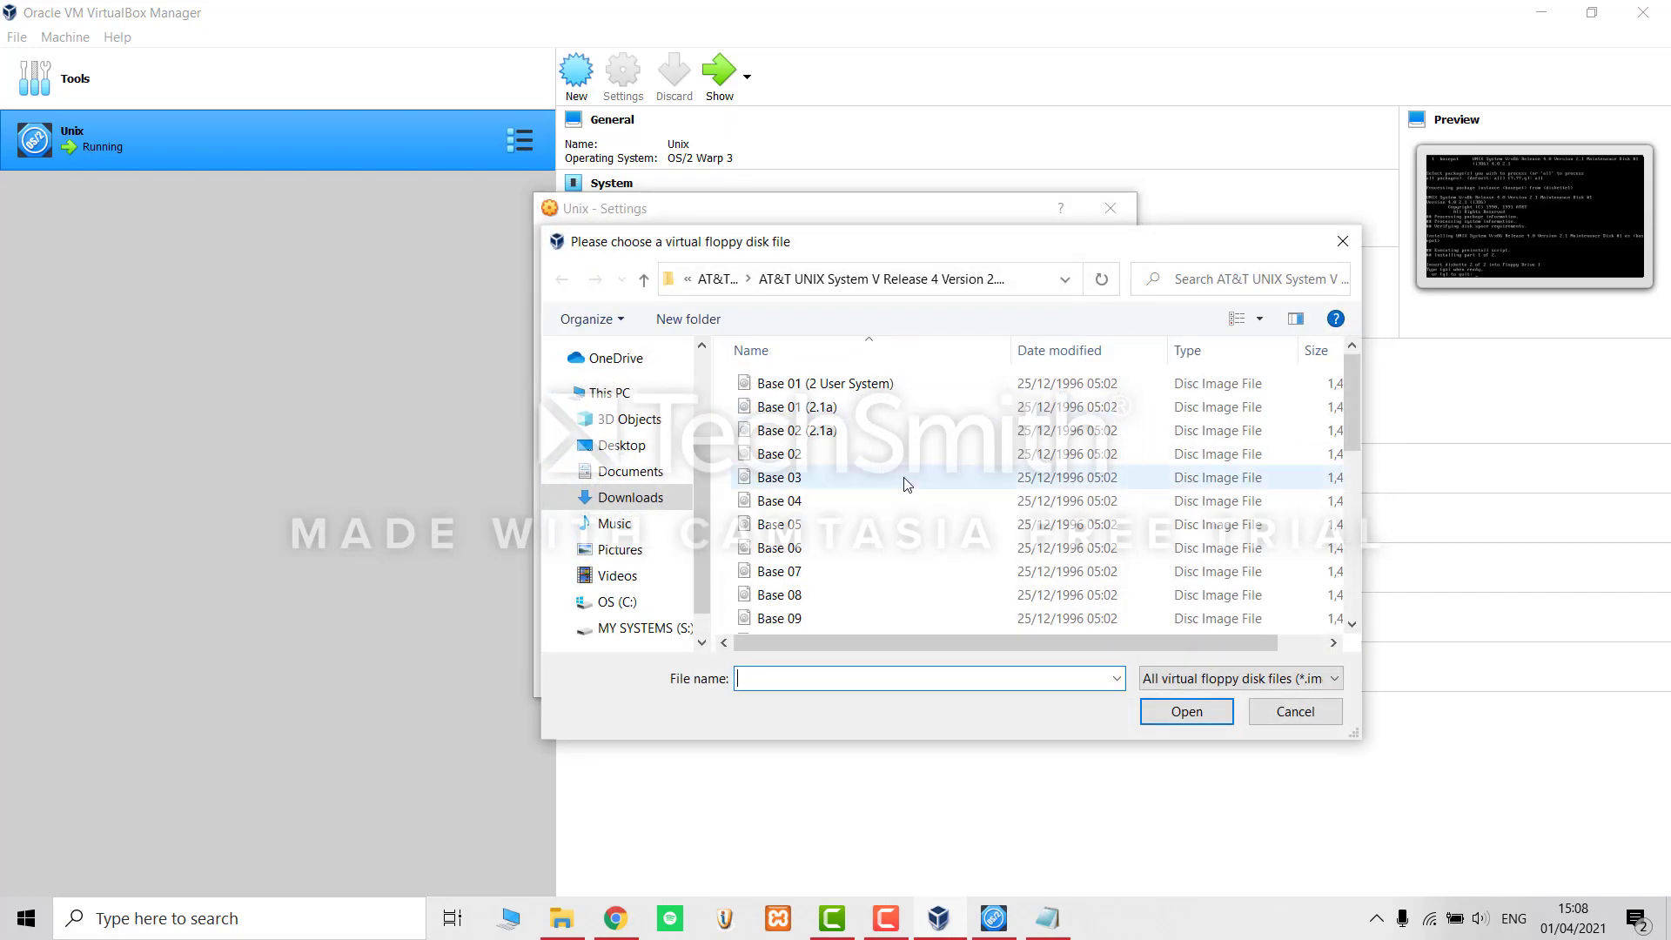
scroll(902, 487, down, 6)
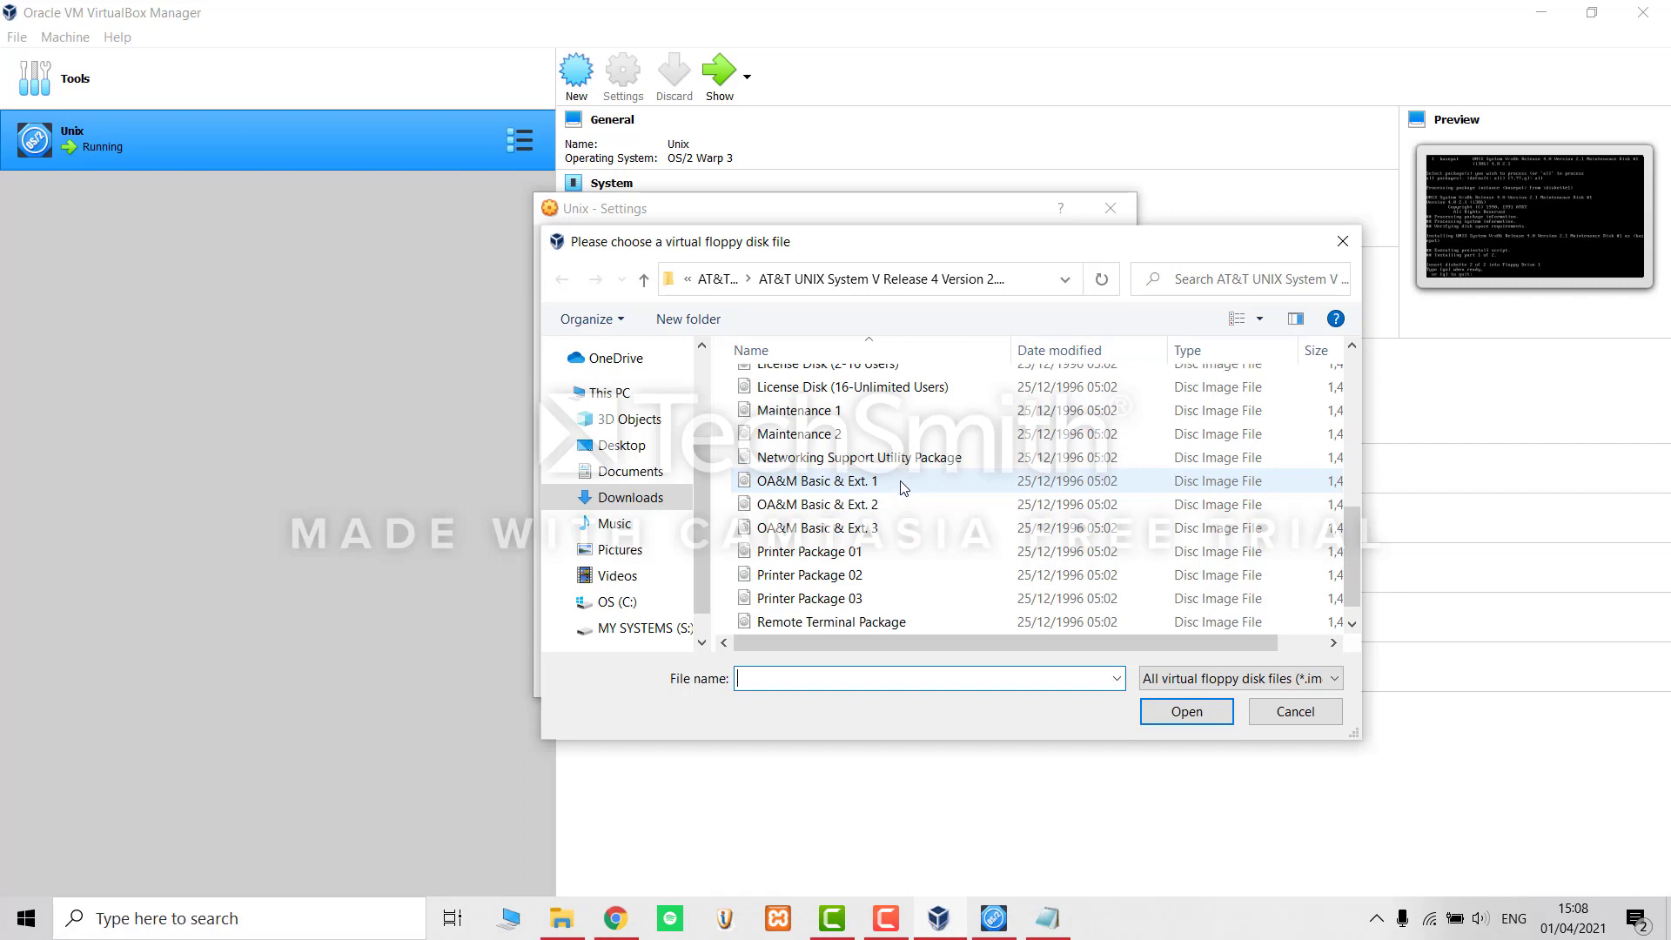
click(912, 434)
click(1176, 716)
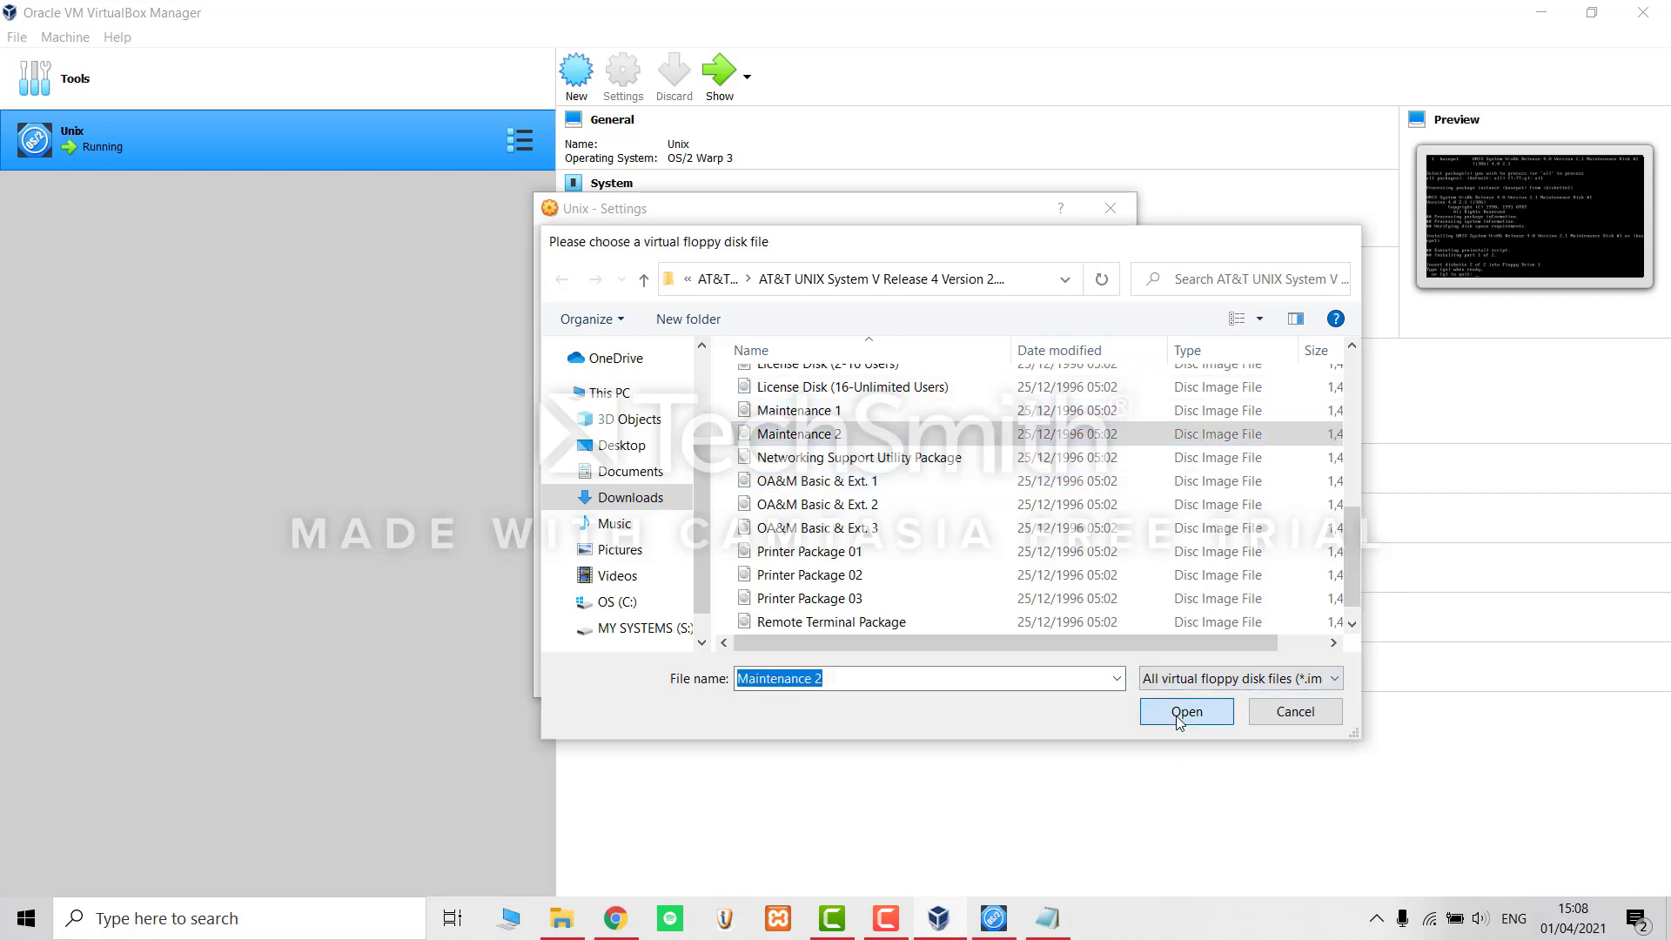
click(999, 675)
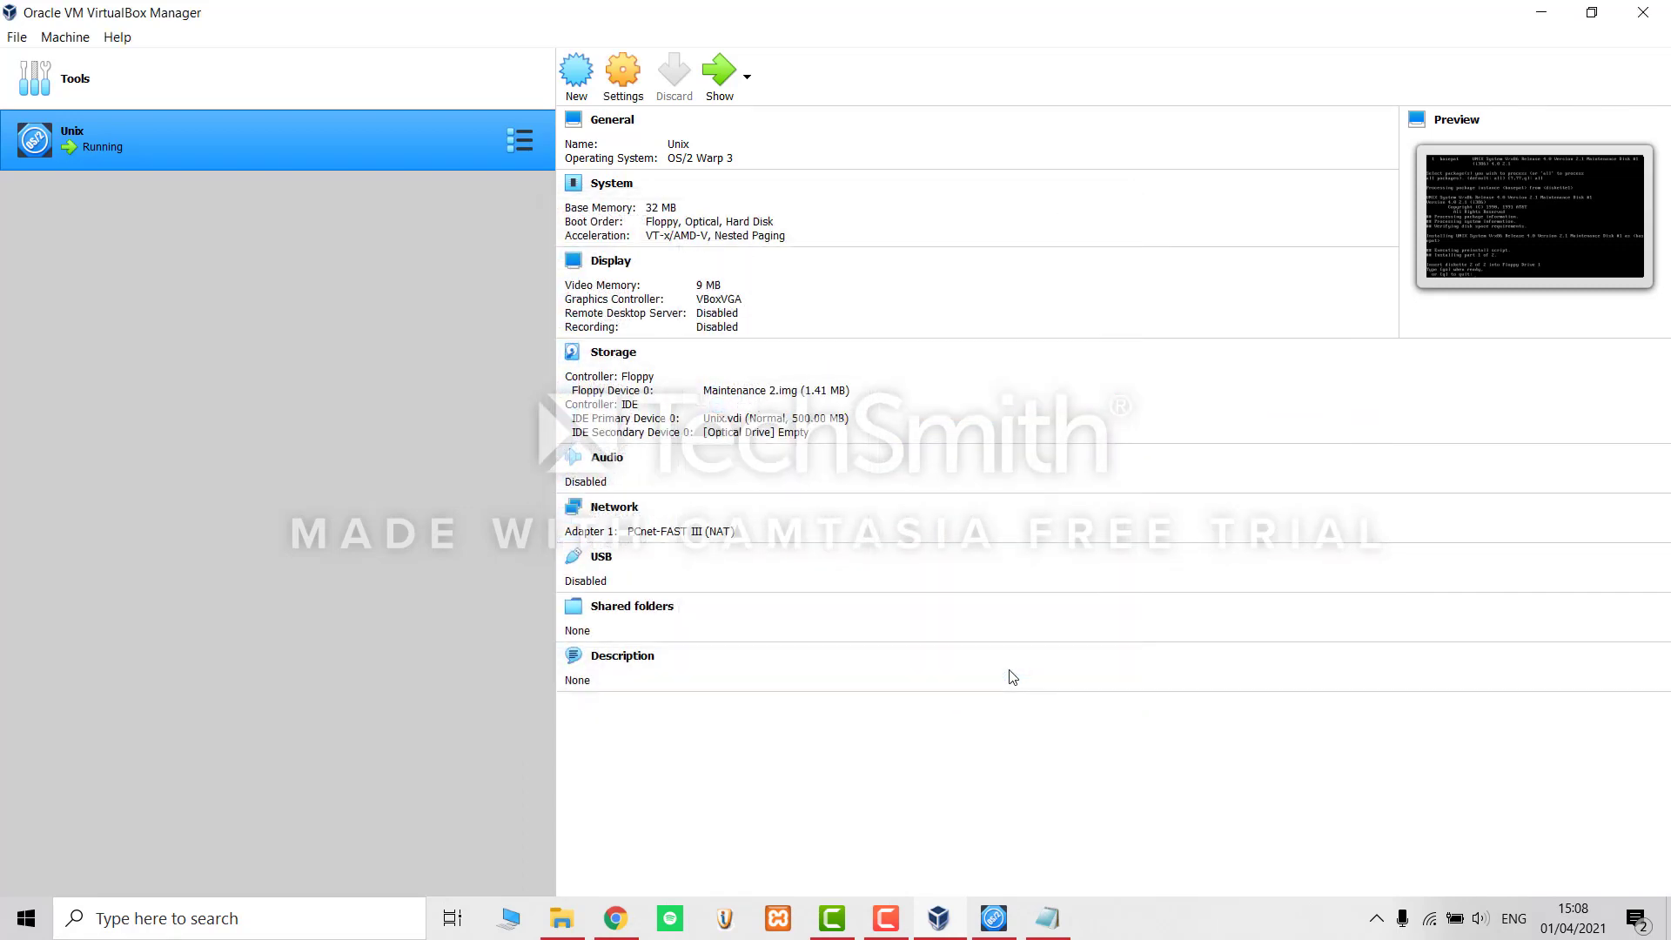
Return to the Unix machine's terminal, continue with "go" to install from the second diskette, and acknowledge the system message.
click(711, 83)
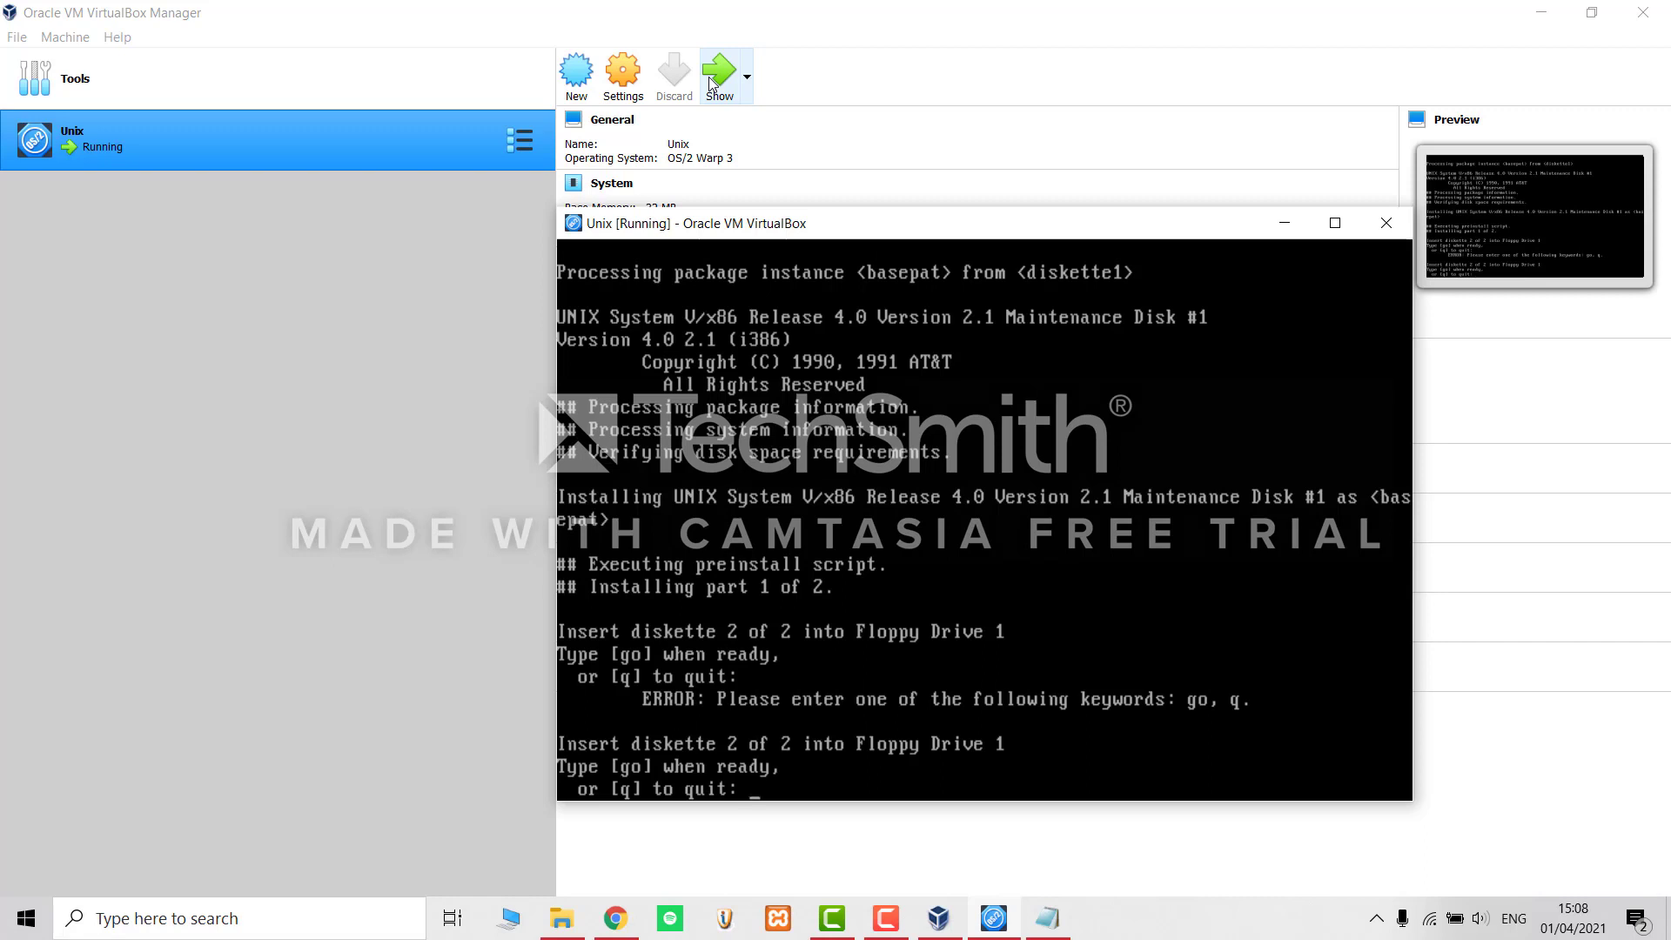
text(go)
key(Return)
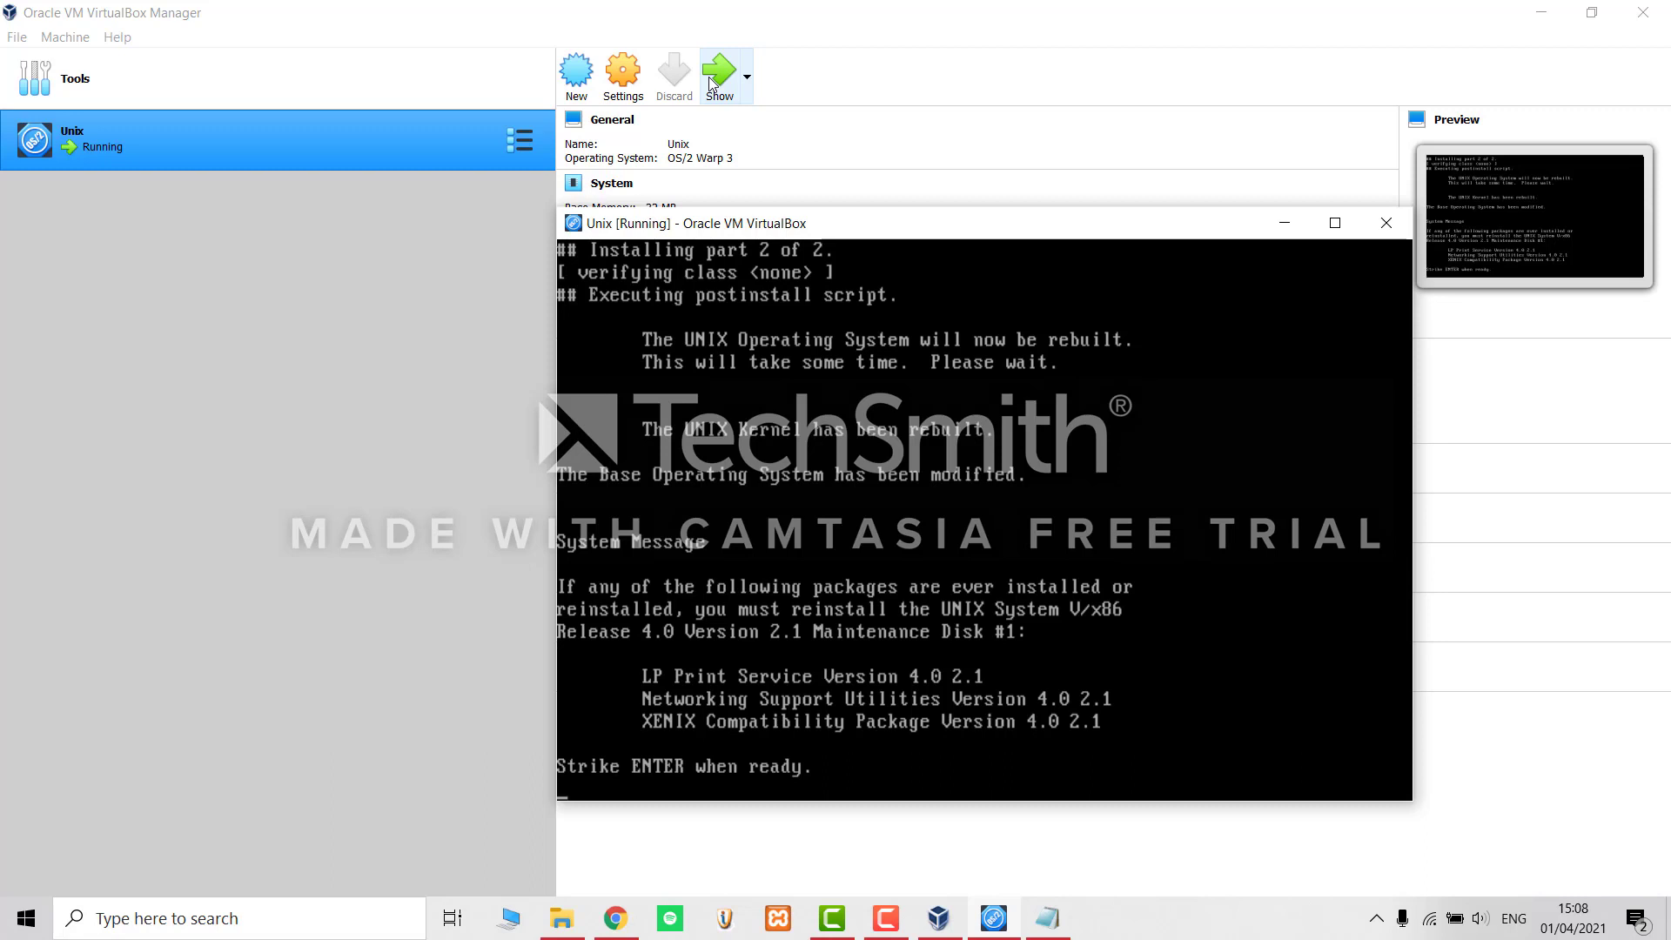
key(Return)
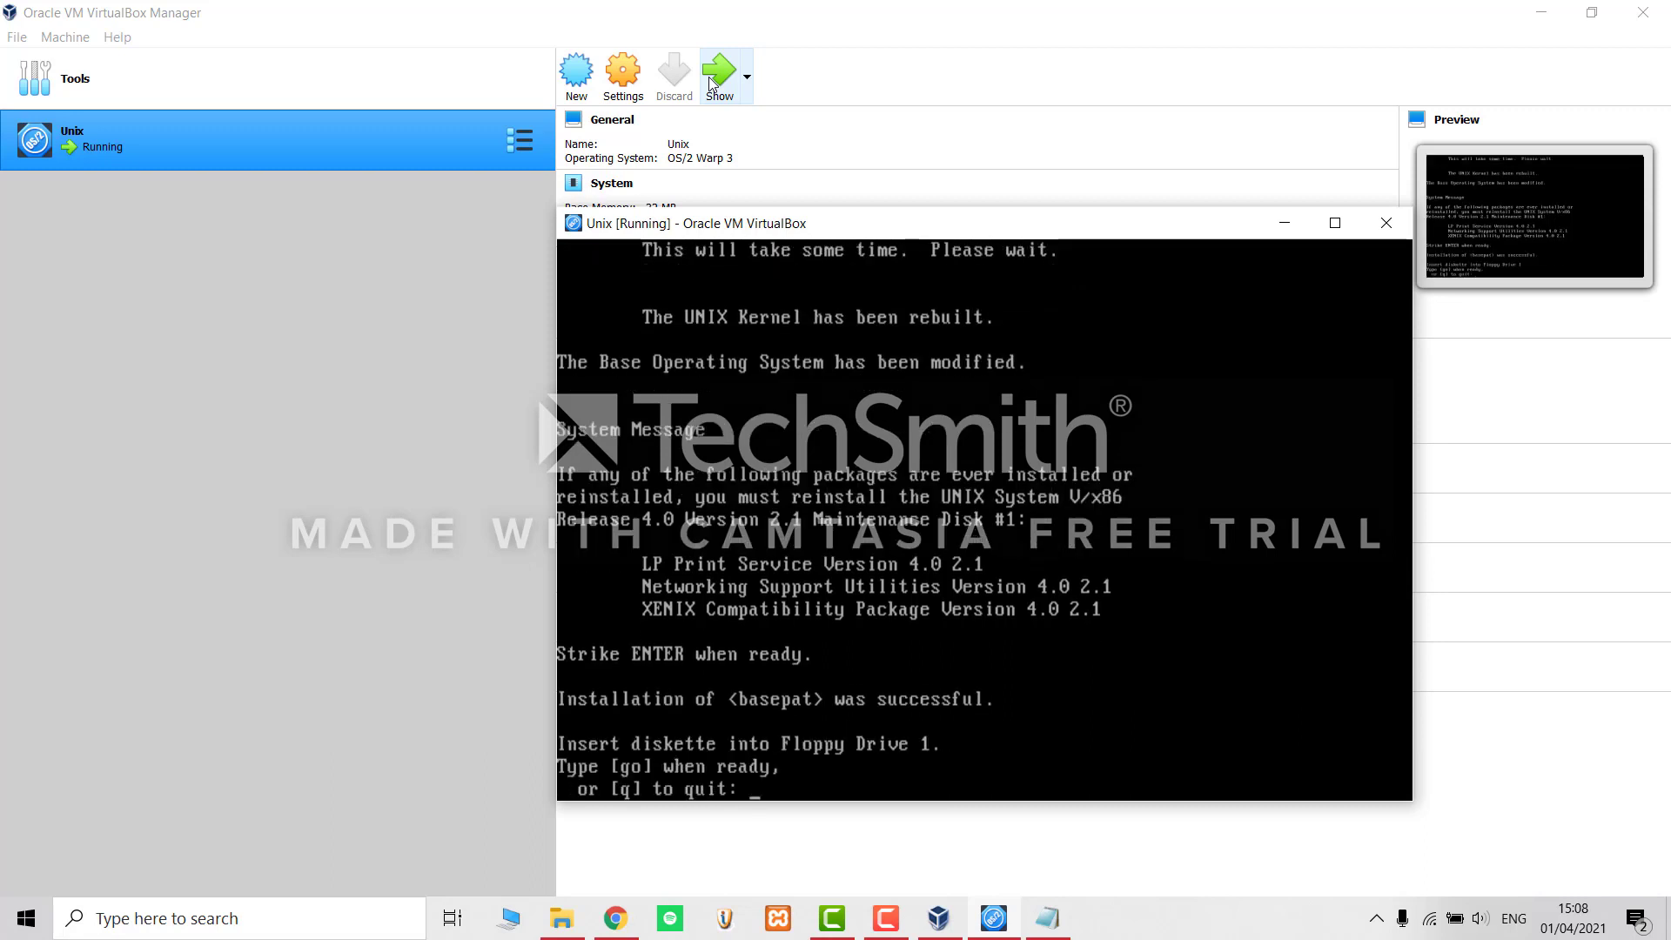
Quit the package installer with "q" and enter the command "shutdown -y -g0" at the root prompt.
text(q)
key(Return)
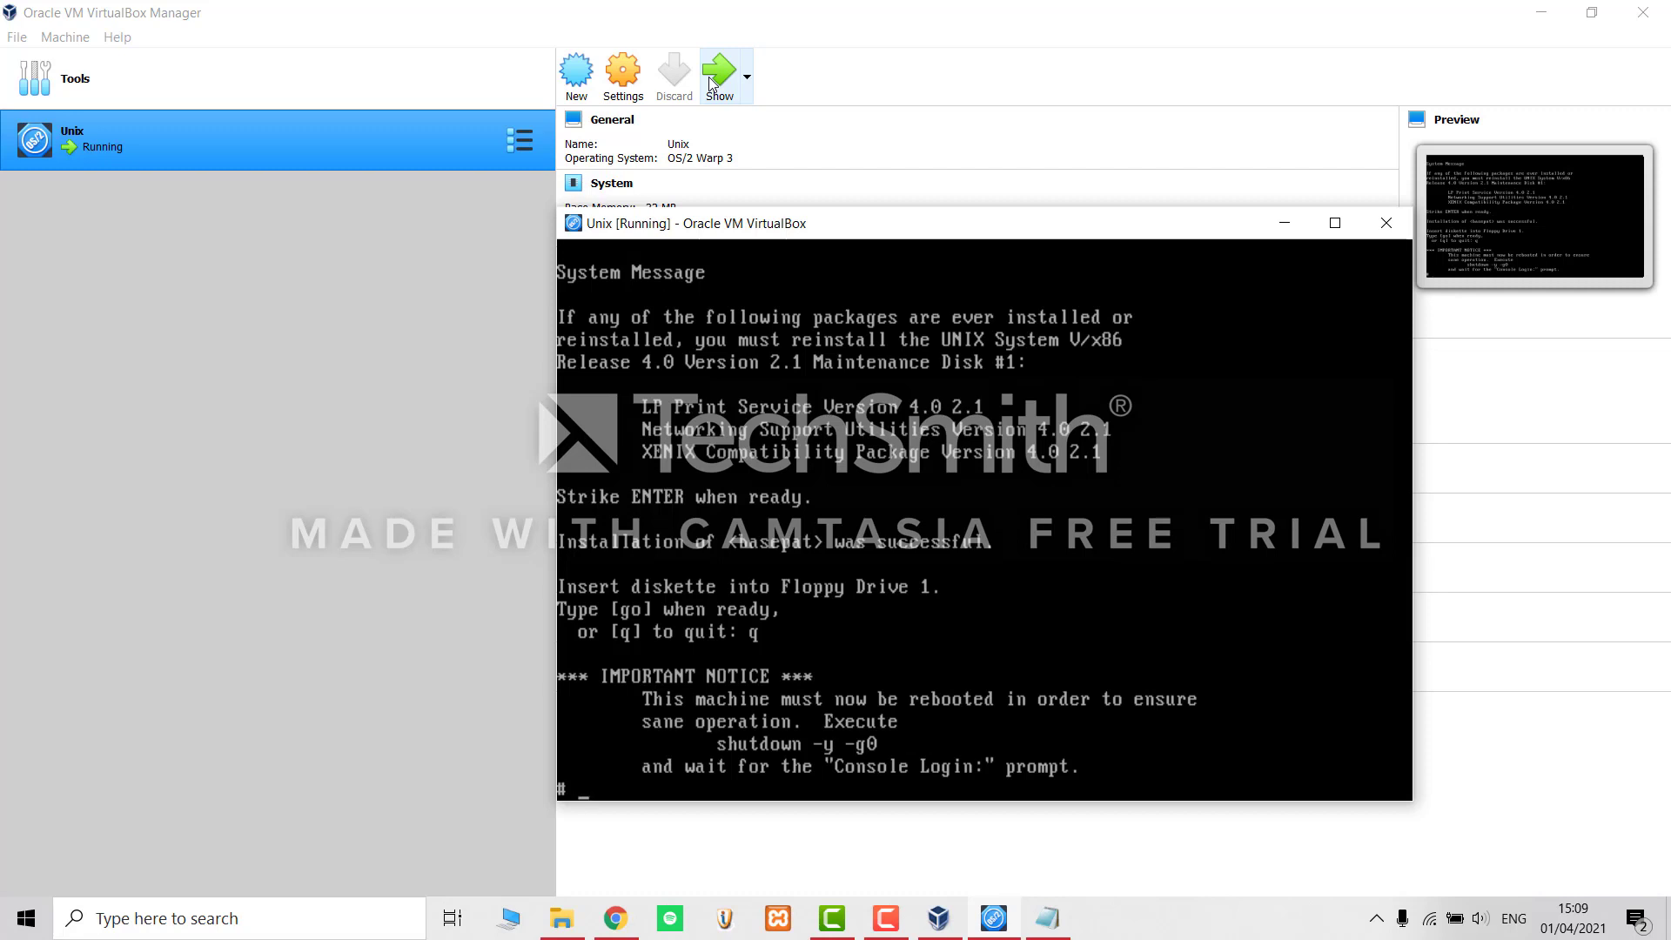
text(shutdown -y -g)
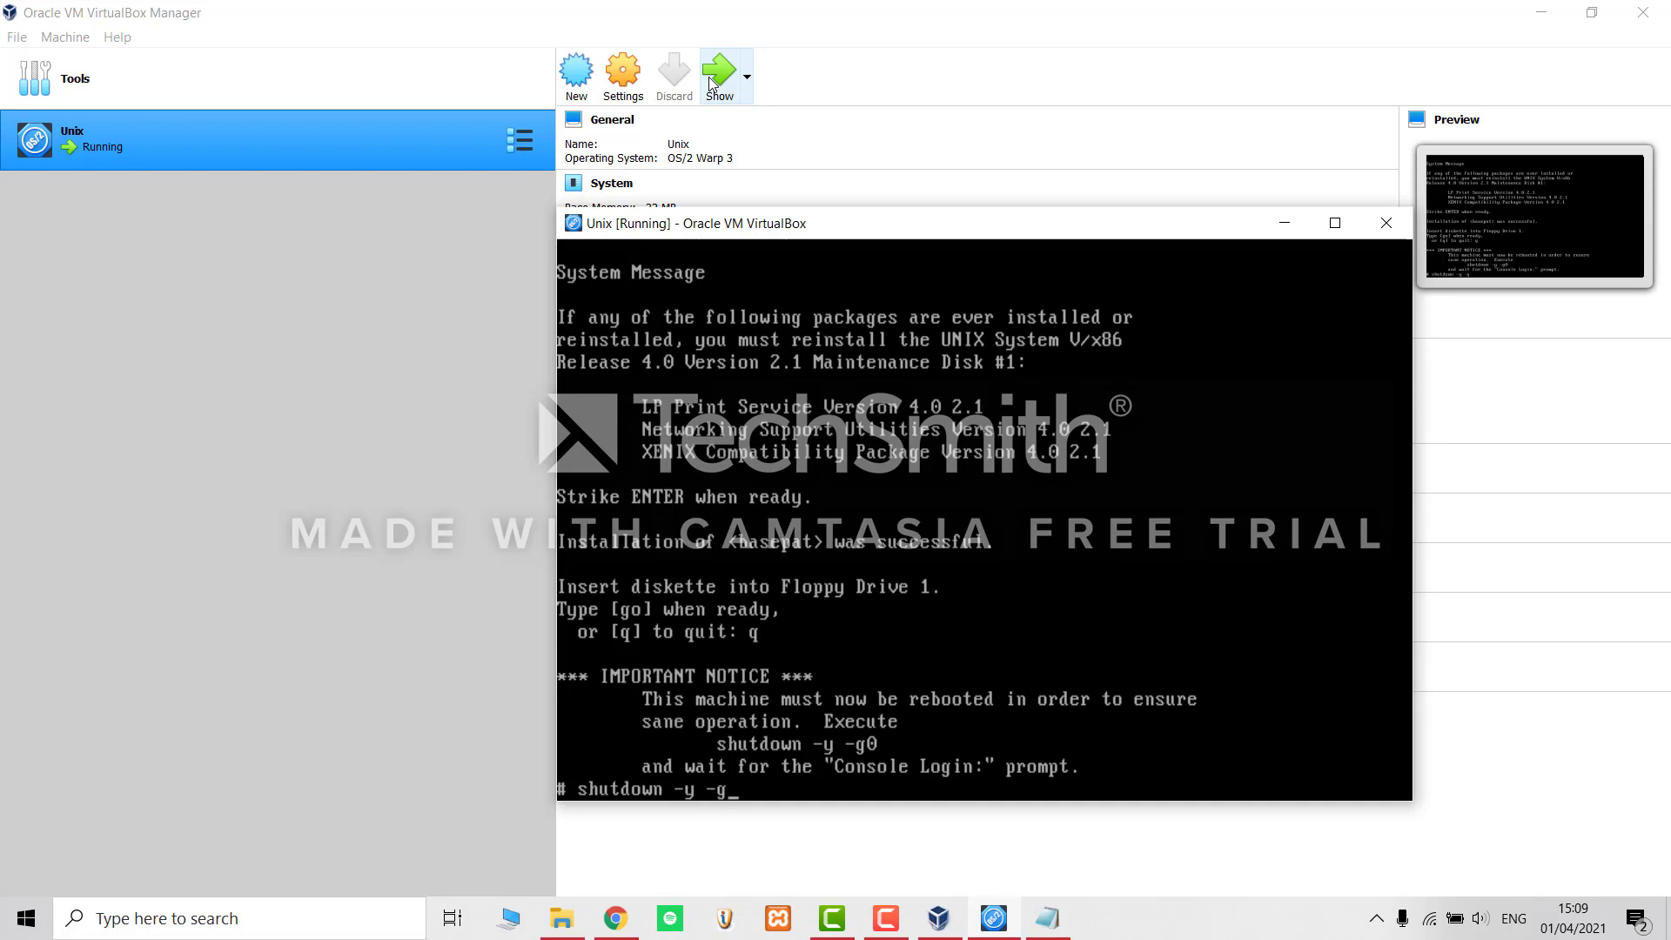
text(0)
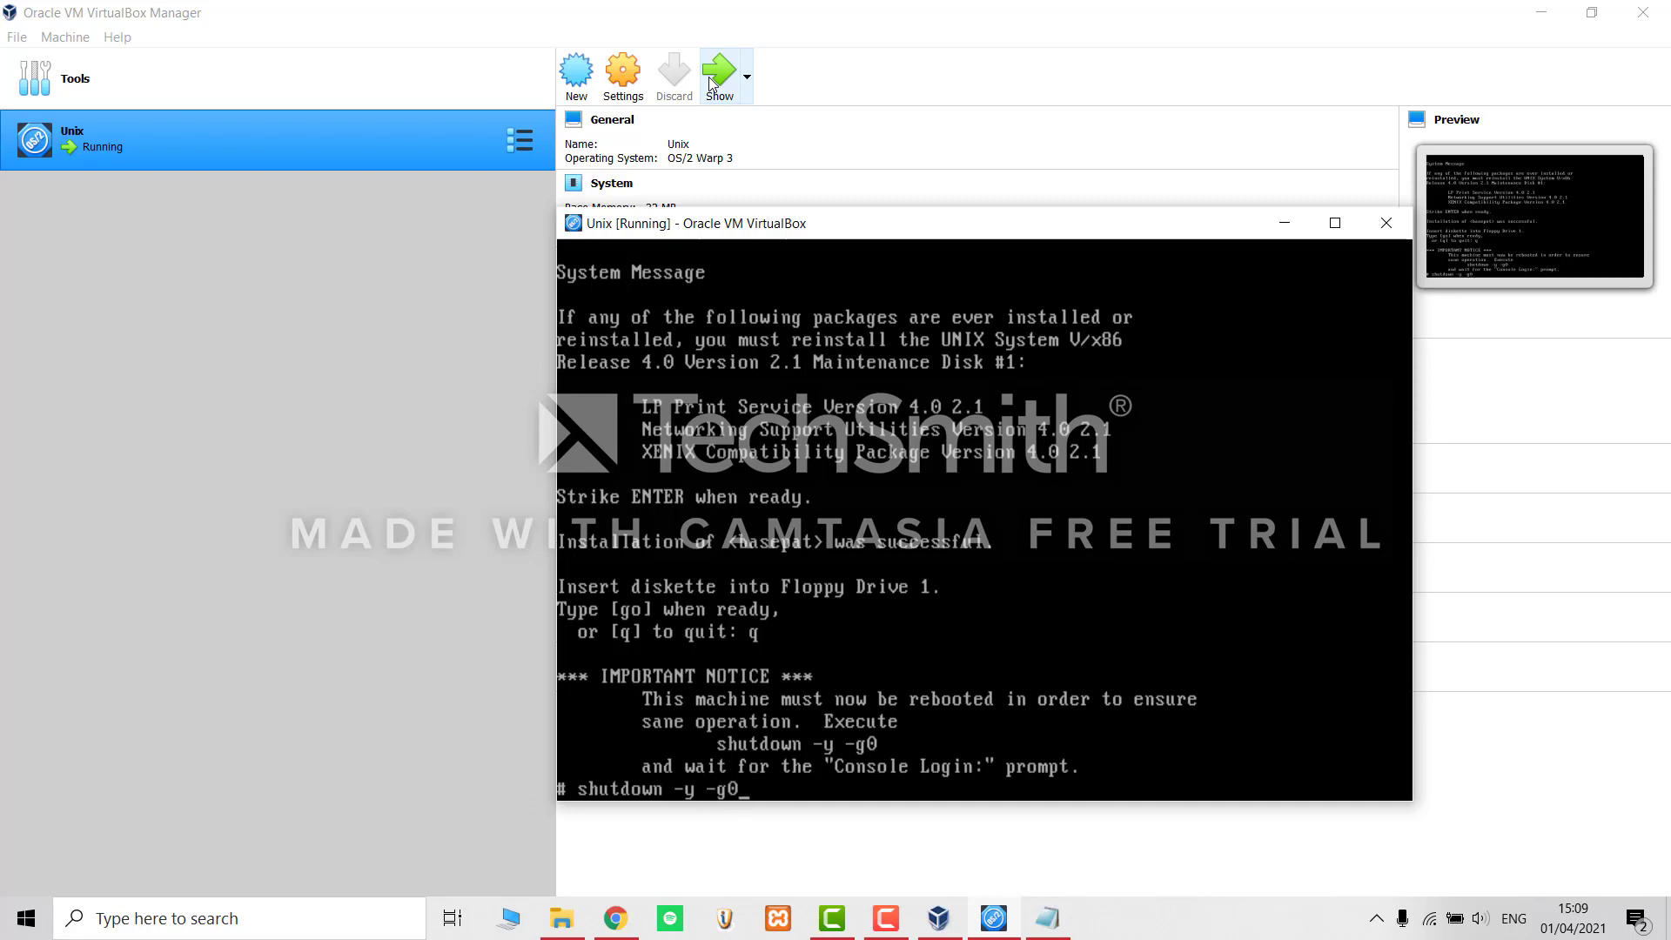